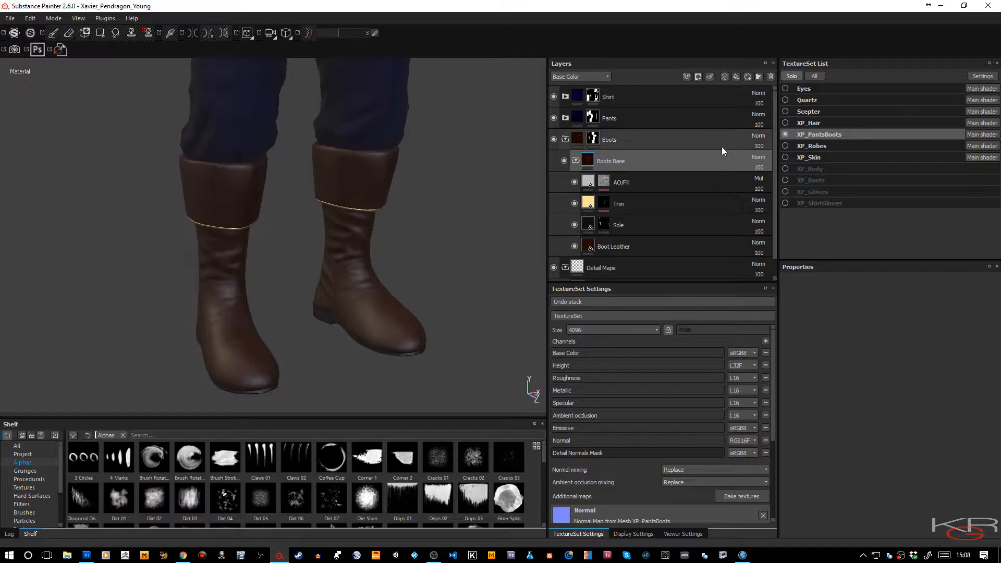
Add a folder named Details above Boots Base in the Boots group and set its blend mode to Passthrough
{"action": "left_click", "coordinate": [759, 76]}
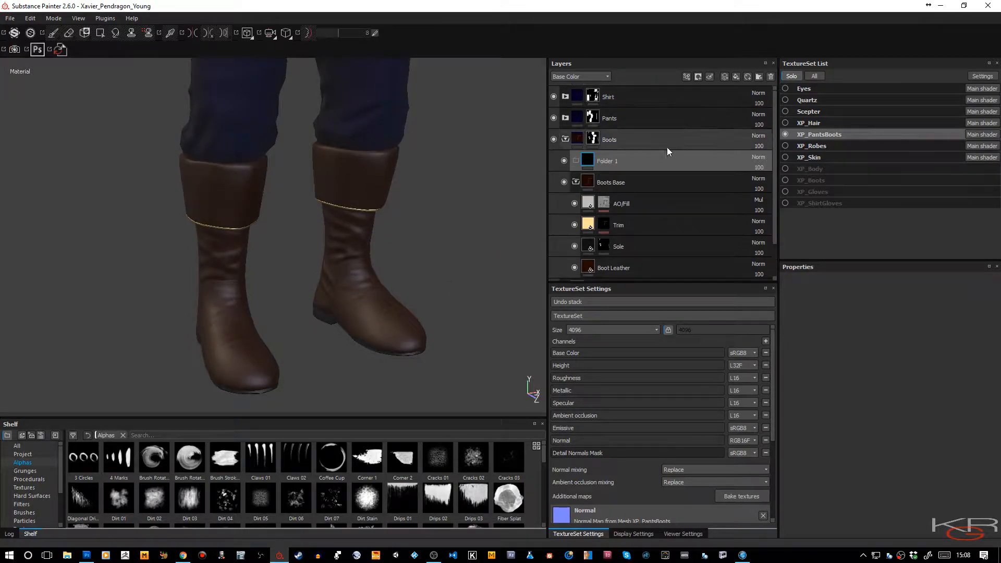
{"action": "double_click", "coordinate": [611, 162]}
{"action": "type", "text": "D"}
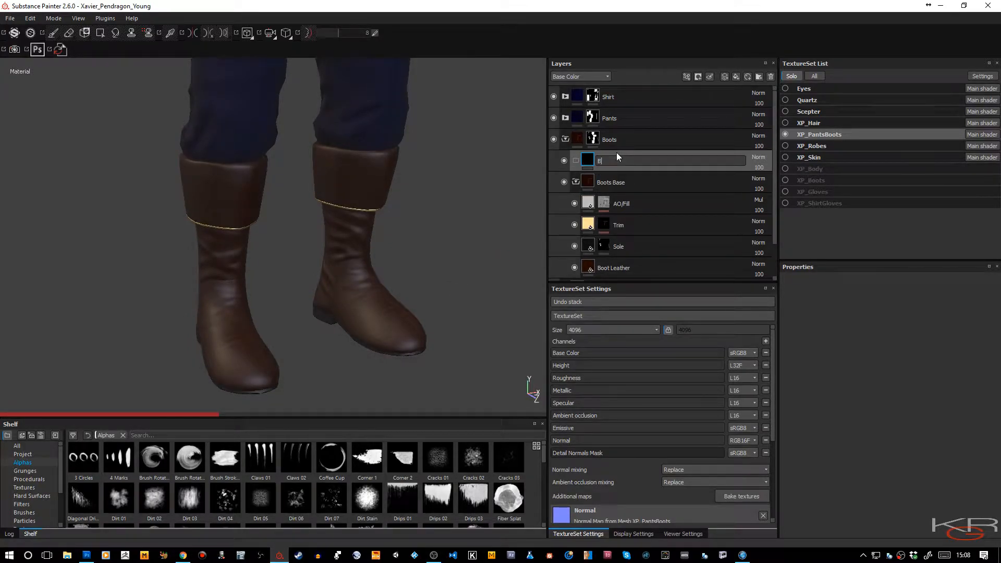
{"action": "type", "text": "etail"}
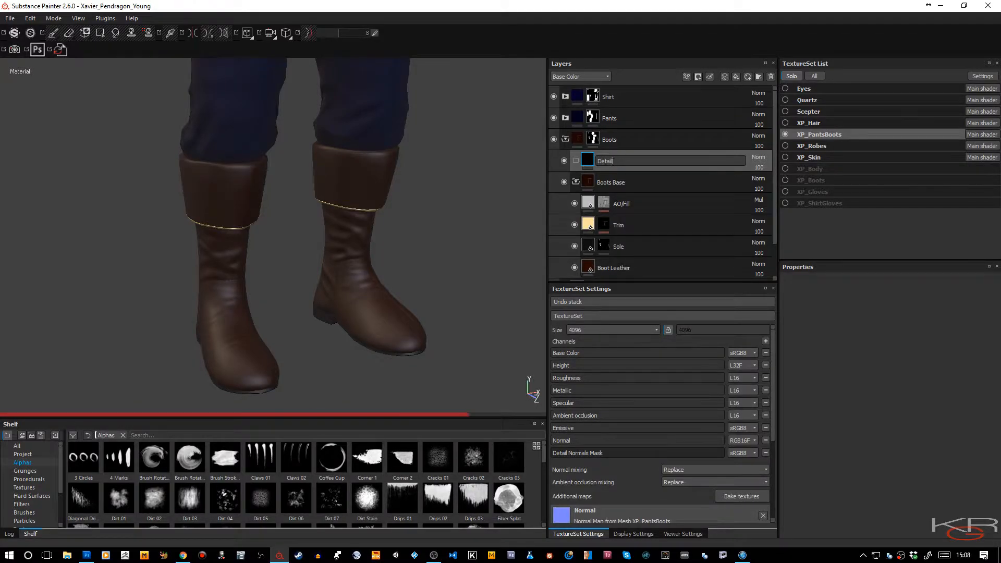
{"action": "type", "text": "s"}
{"action": "key", "text": "Return"}
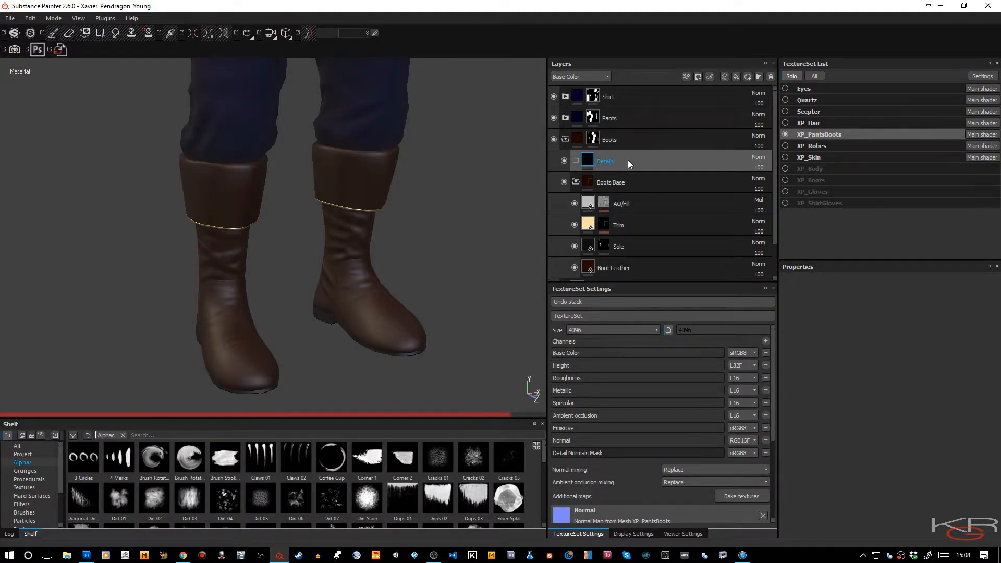
{"action": "left_click", "coordinate": [763, 158]}
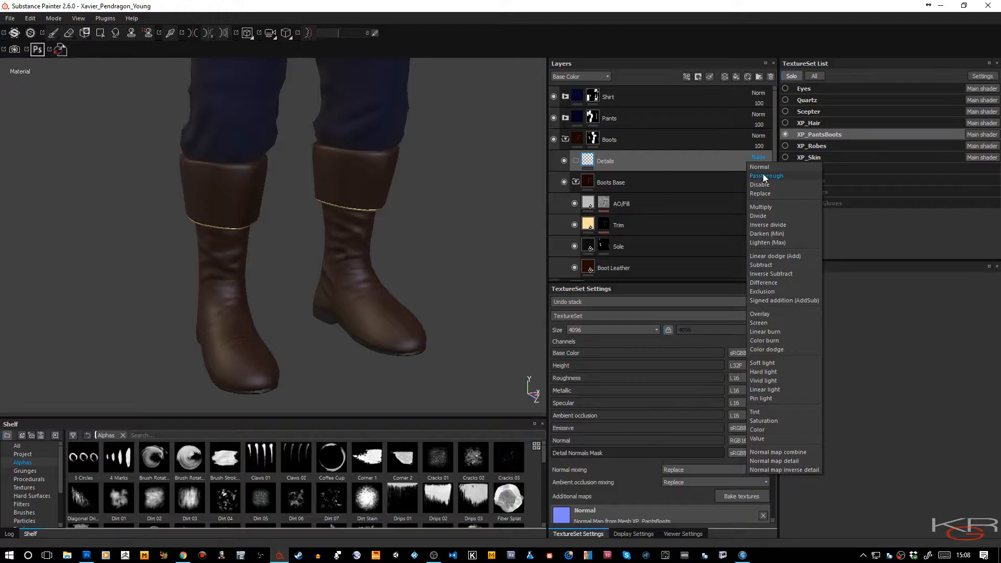
{"action": "left_click", "coordinate": [762, 171]}
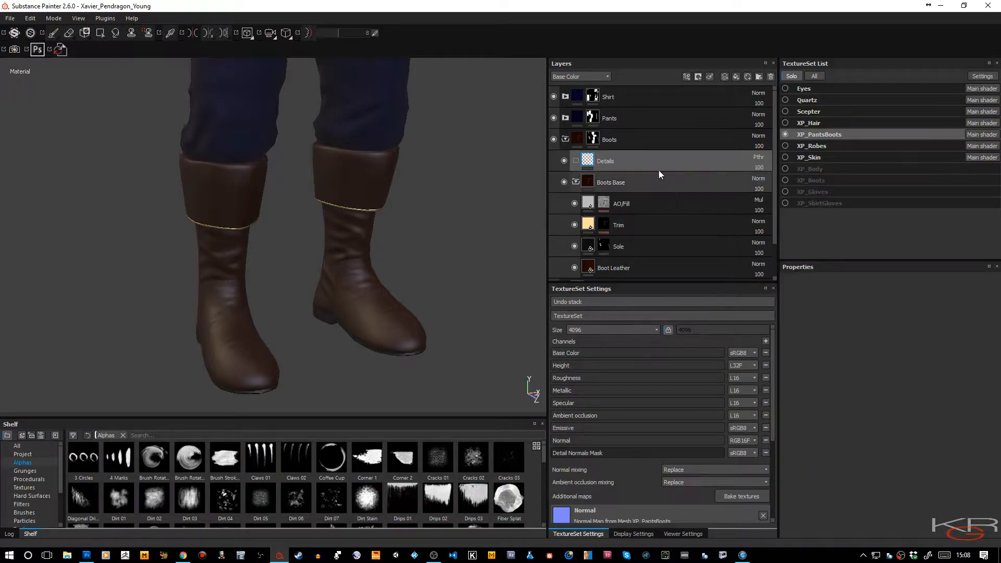
Create a folder named Boots Main inside the Details folder and set its blend mode to Passthrough
{"action": "left_click", "coordinate": [759, 77]}
{"action": "left_click_drag", "start_coordinate": [627, 167], "coordinate": [628, 184]}
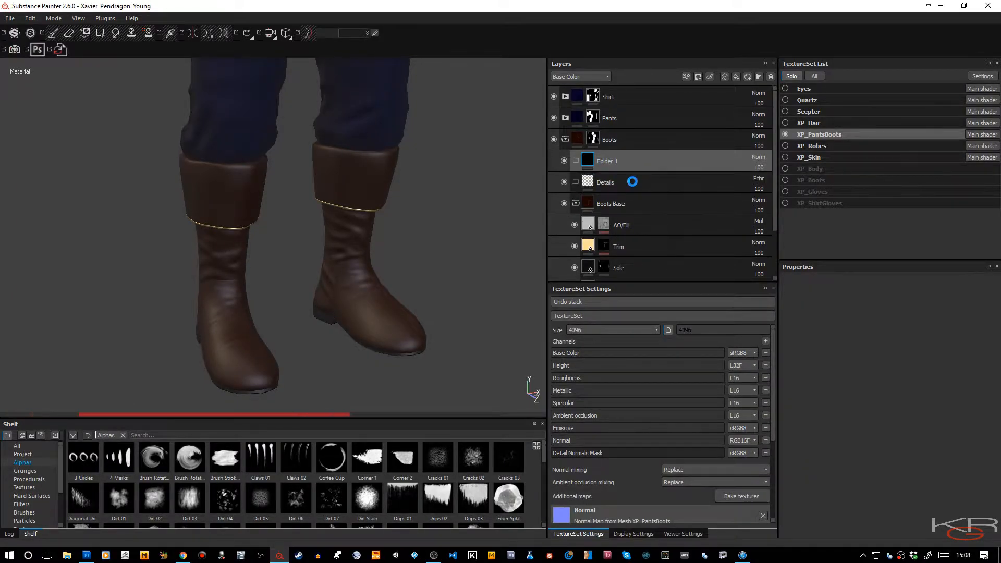
{"action": "double_click", "coordinate": [627, 184]}
{"action": "type", "text": "Boos"}
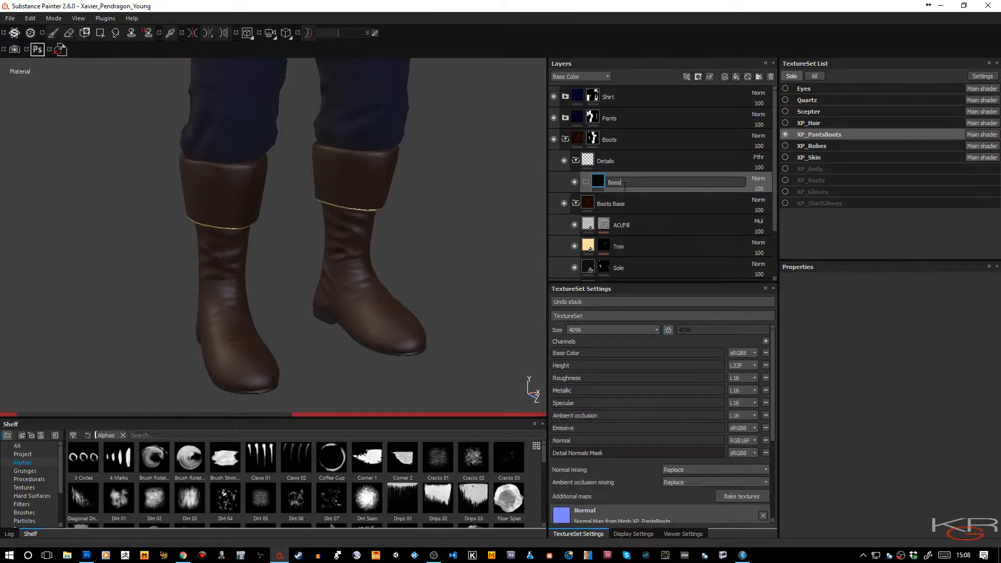
{"action": "key", "text": "BackSpace"}
{"action": "type", "text": "ts Main"}
{"action": "key", "text": "Return"}
{"action": "left_click", "coordinate": [758, 179]}
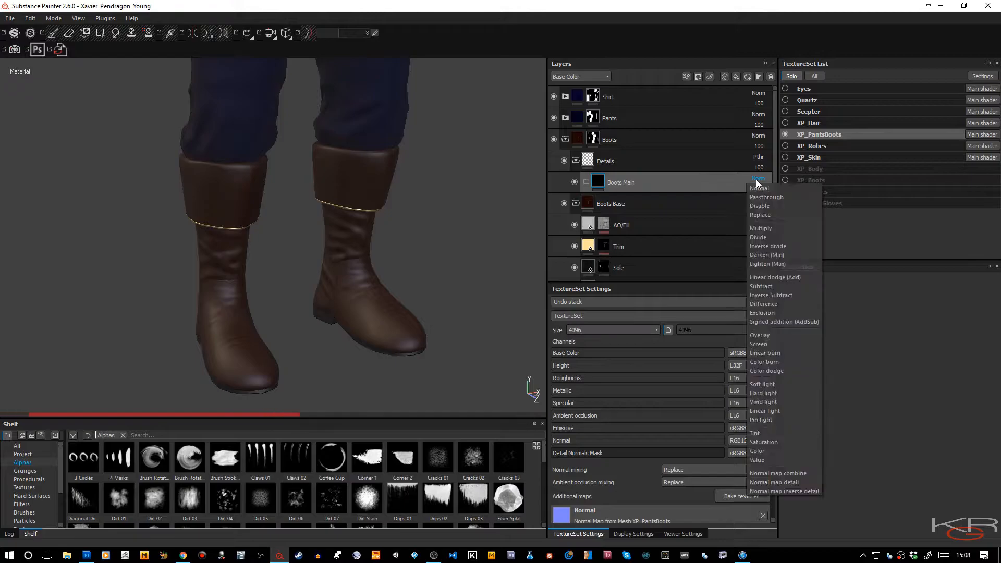
{"action": "left_click", "coordinate": [766, 197]}
Add a black mask to Boots Main and reveal the boots in it using Polygon Fill in UV chunk mode
{"action": "right_click", "coordinate": [671, 185]}
{"action": "left_click", "coordinate": [690, 202]}
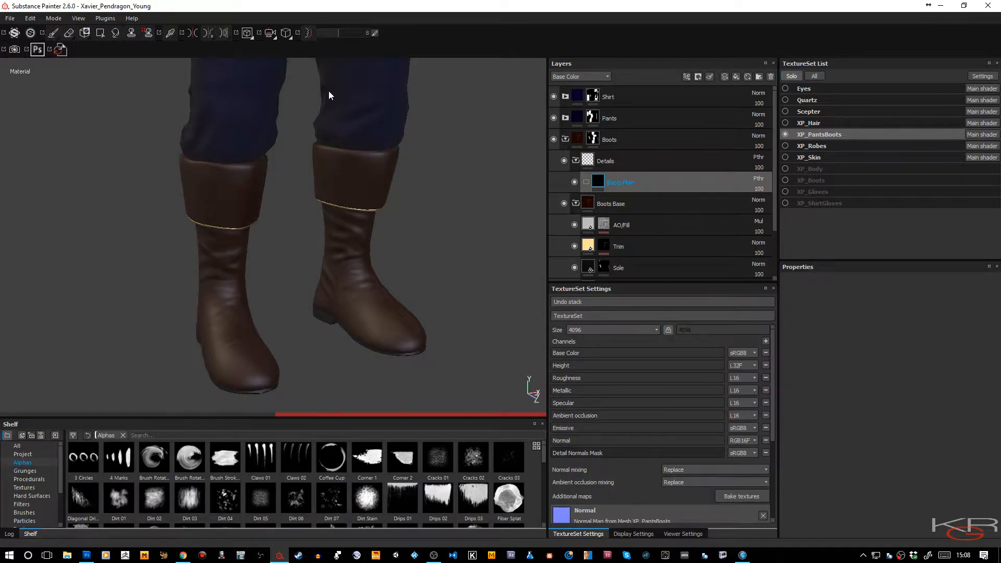
{"action": "left_click", "coordinate": [102, 33]}
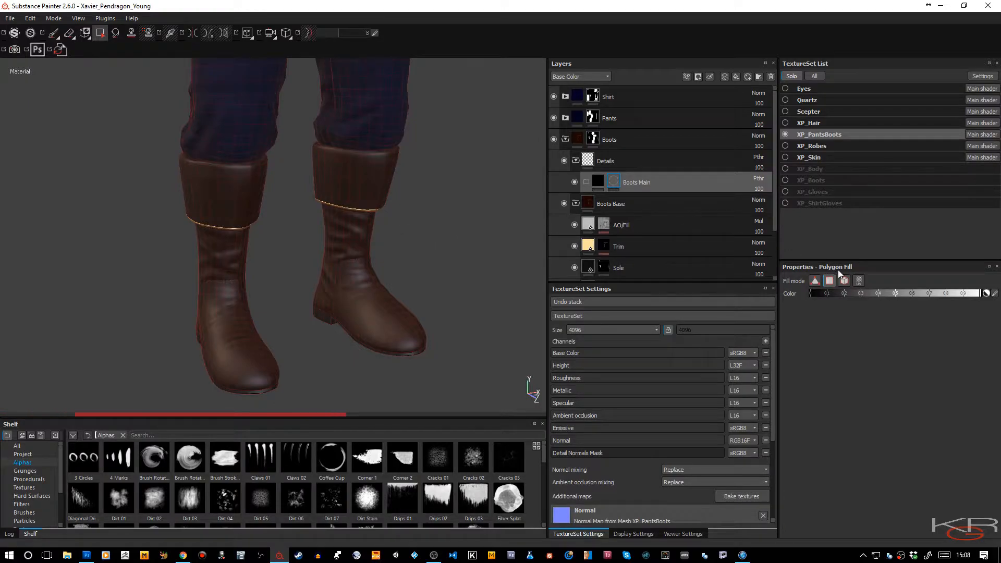
{"action": "left_click", "coordinate": [859, 280]}
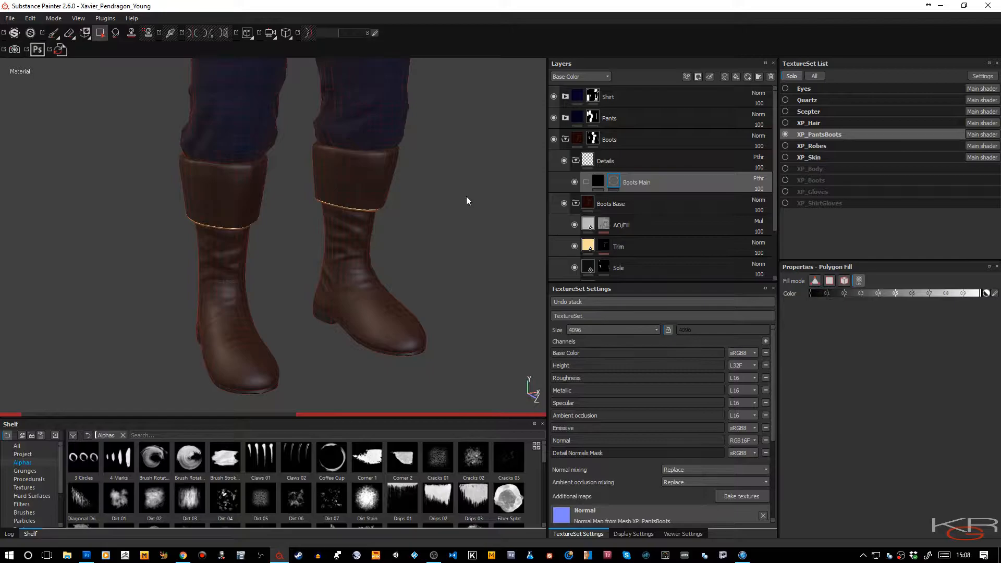
{"action": "left_click", "coordinate": [53, 33]}
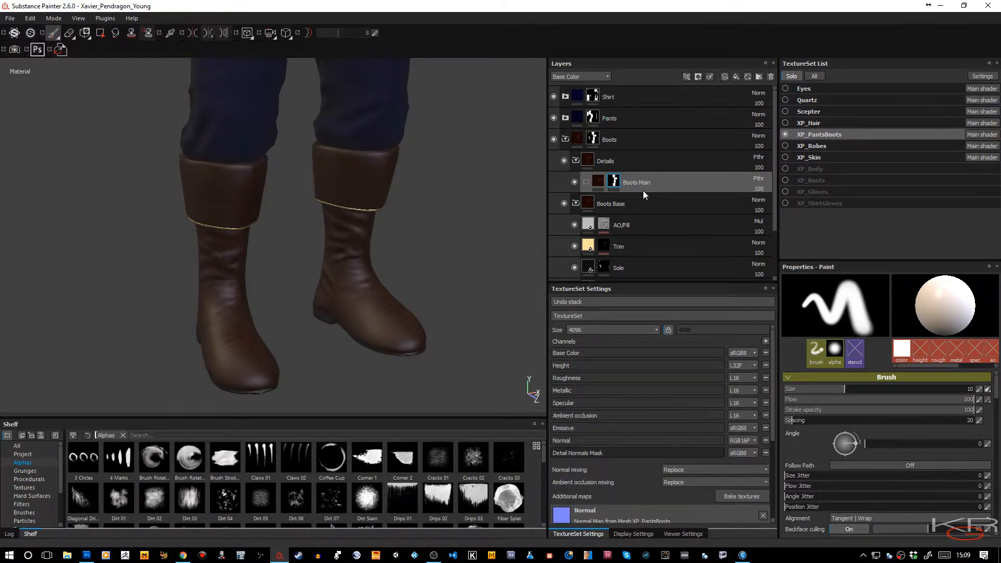
Add a fill layer inside the Boots Main folder and name it Leather Discolour Bright
{"action": "left_click_drag", "start_coordinate": [640, 185], "coordinate": [644, 199]}
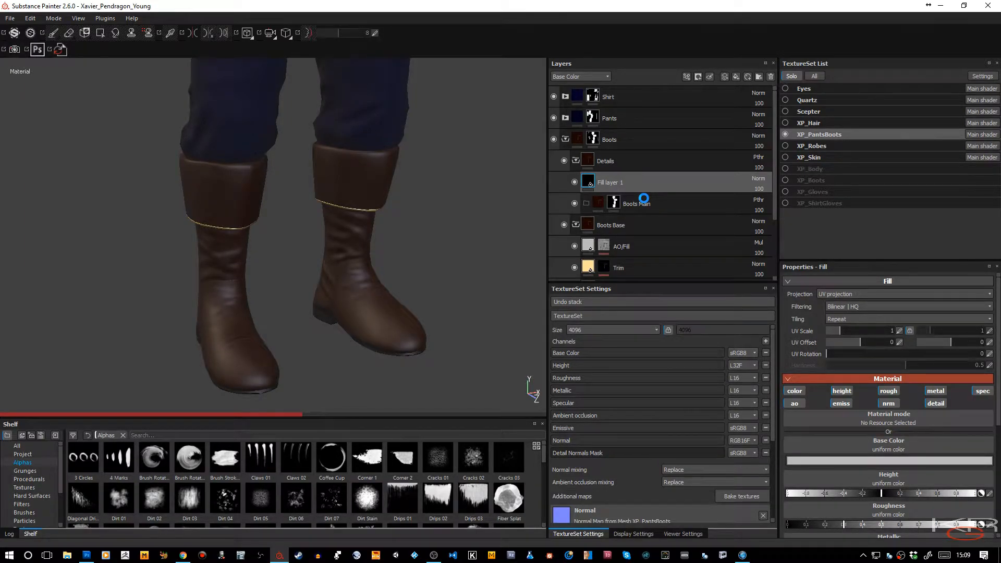
{"action": "double_click", "coordinate": [629, 204]}
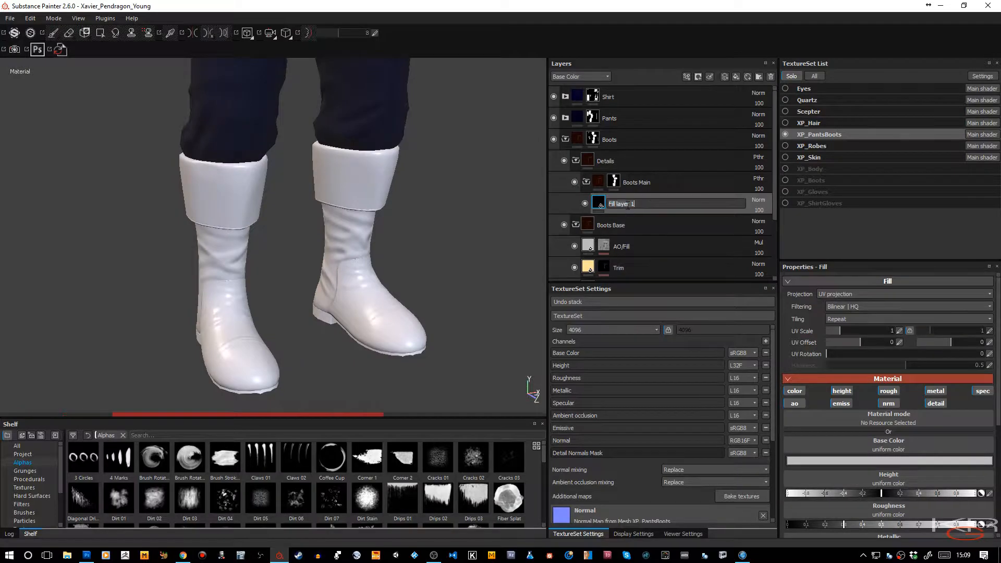
{"action": "type", "text": "Leather Discolour Bright"}
{"action": "key", "text": "Return"}
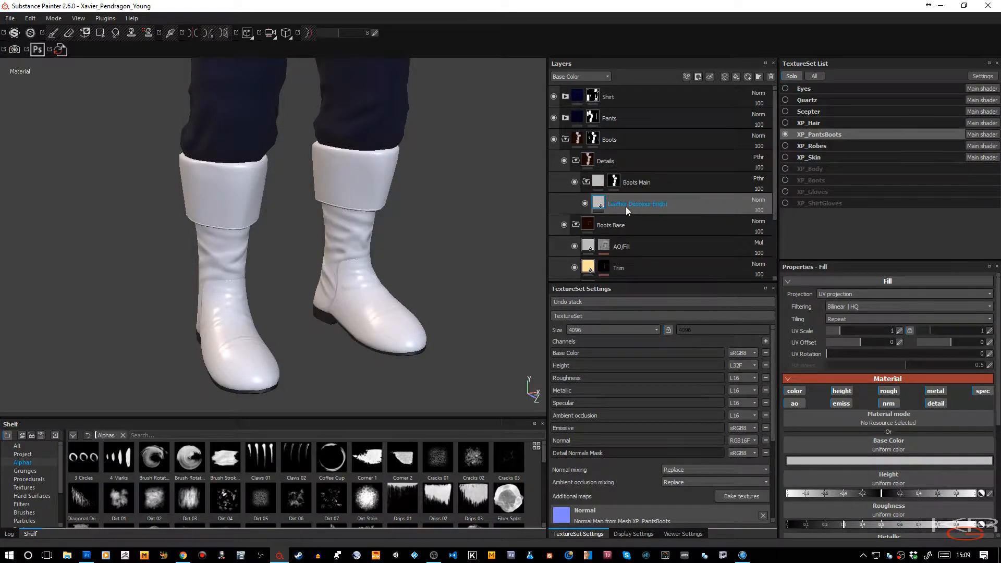
Add a color selection mask to the Leather Discolour Bright layer and pick the dark blue ID color of the cuff trim
{"action": "right_click", "coordinate": [620, 206]}
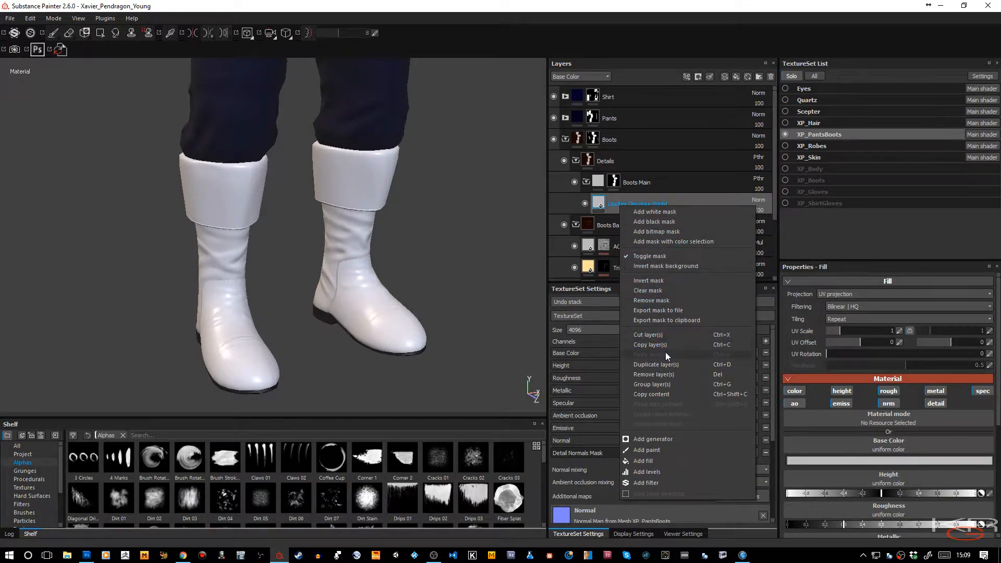
{"action": "left_click", "coordinate": [673, 243]}
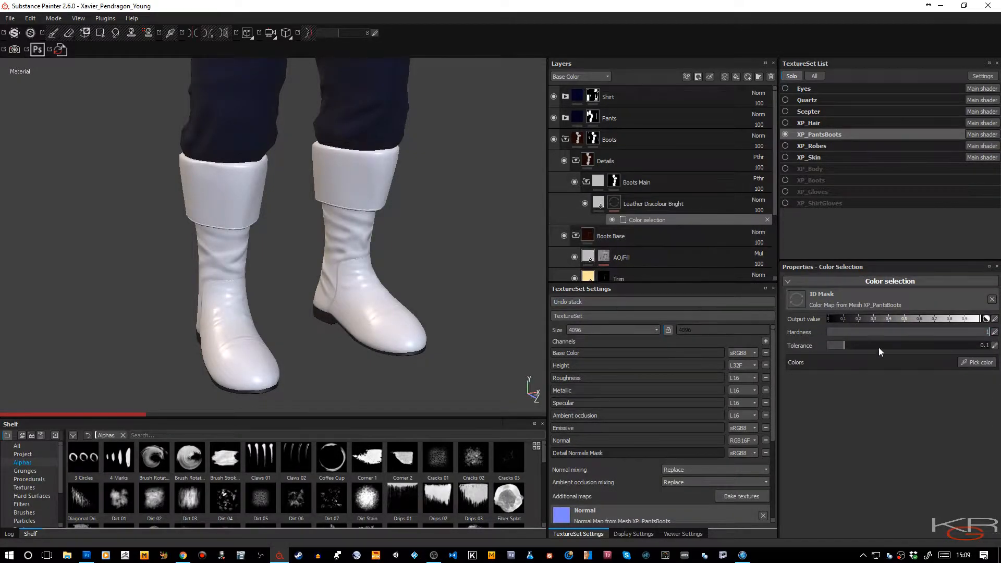
{"action": "left_click", "coordinate": [964, 363]}
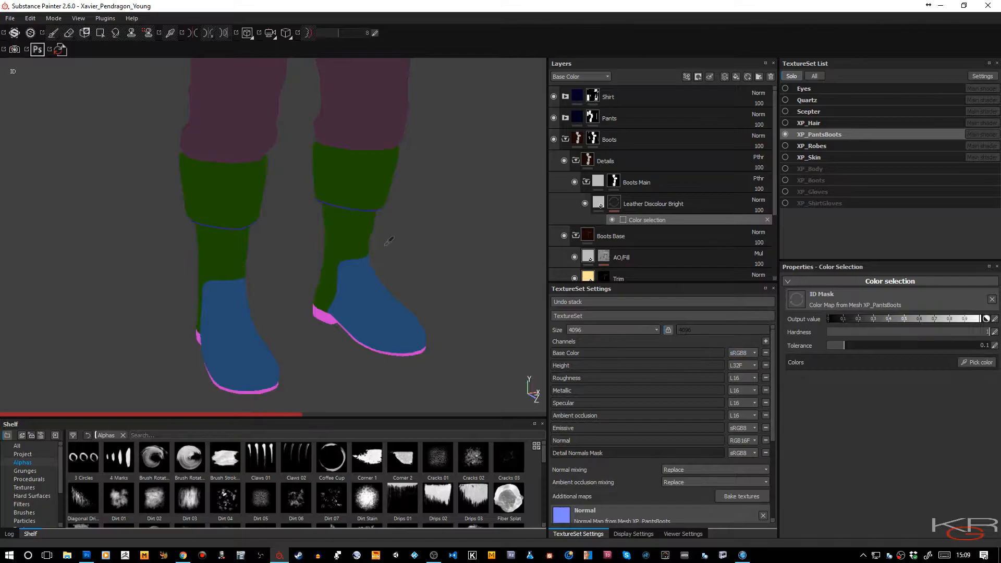
{"action": "scroll", "coordinate": [383, 230], "scroll_direction": "up", "scroll_amount": 4}
{"action": "scroll", "coordinate": [397, 273], "scroll_direction": "up", "scroll_amount": 3}
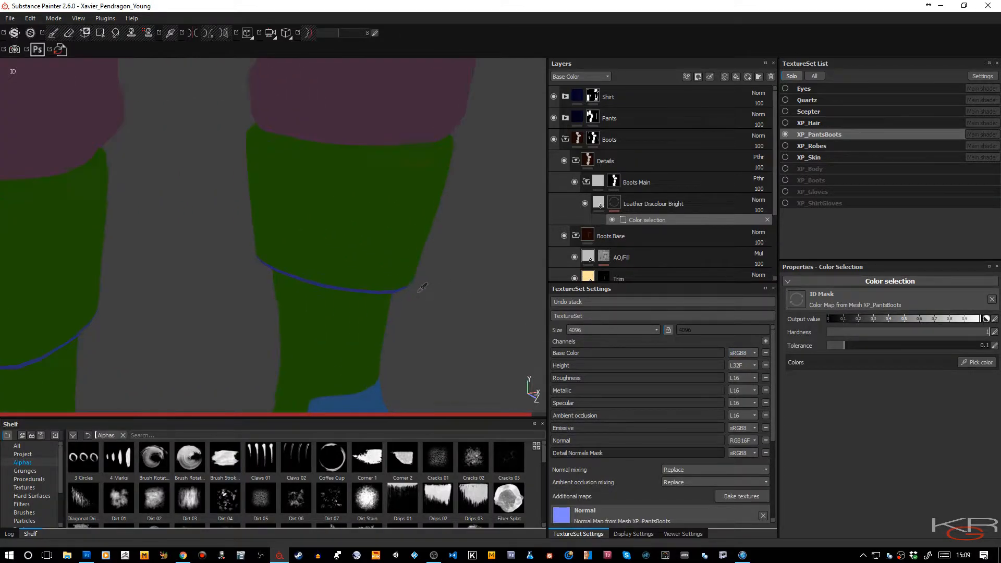
{"action": "left_click", "coordinate": [366, 292]}
{"action": "scroll", "coordinate": [456, 282], "scroll_direction": "down", "scroll_amount": 3}
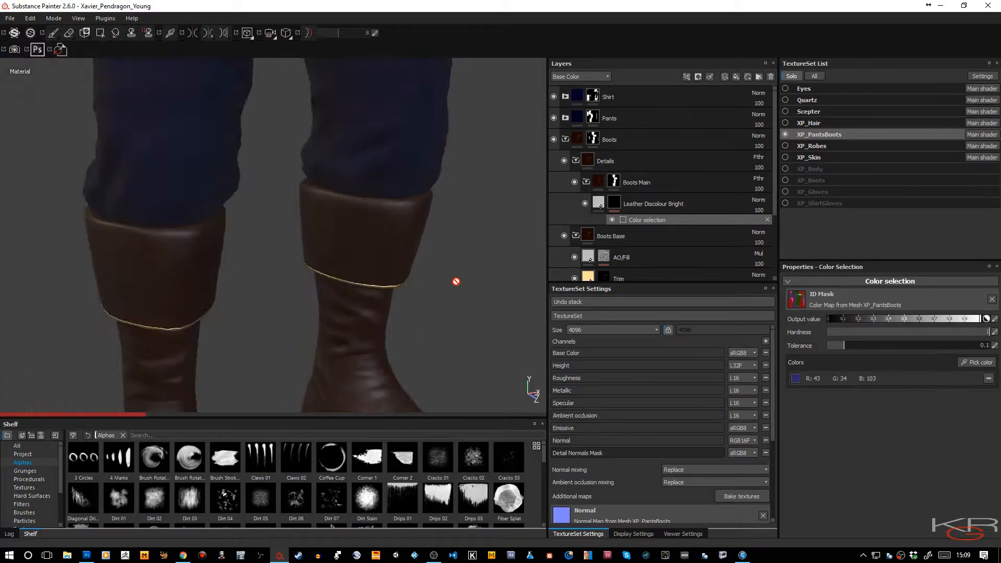
{"action": "left_click_drag", "start_coordinate": [456, 266], "coordinate": [424, 249], "text": "alt"}
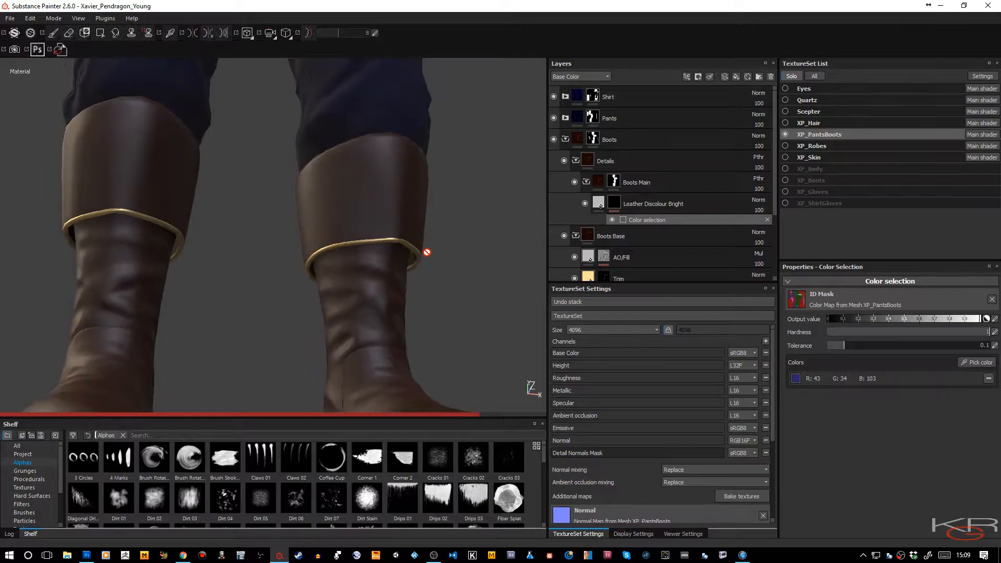
Remove the picked color from the color selection and pick the cuff trim's dark blue ID color again
{"action": "left_click", "coordinate": [989, 380]}
{"action": "left_click", "coordinate": [977, 362]}
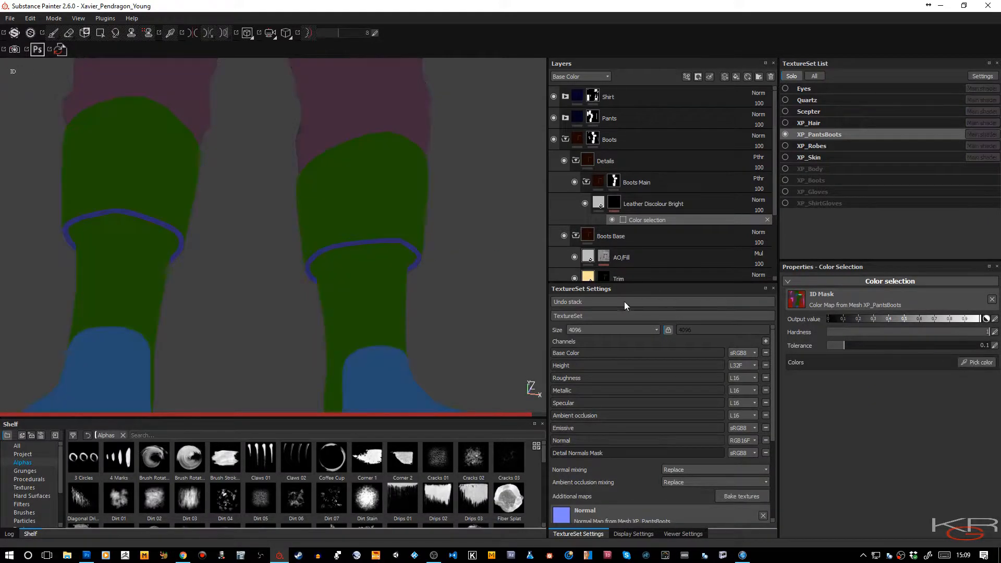
{"action": "scroll", "coordinate": [365, 250], "scroll_direction": "up", "scroll_amount": 4}
{"action": "left_click", "coordinate": [408, 229]}
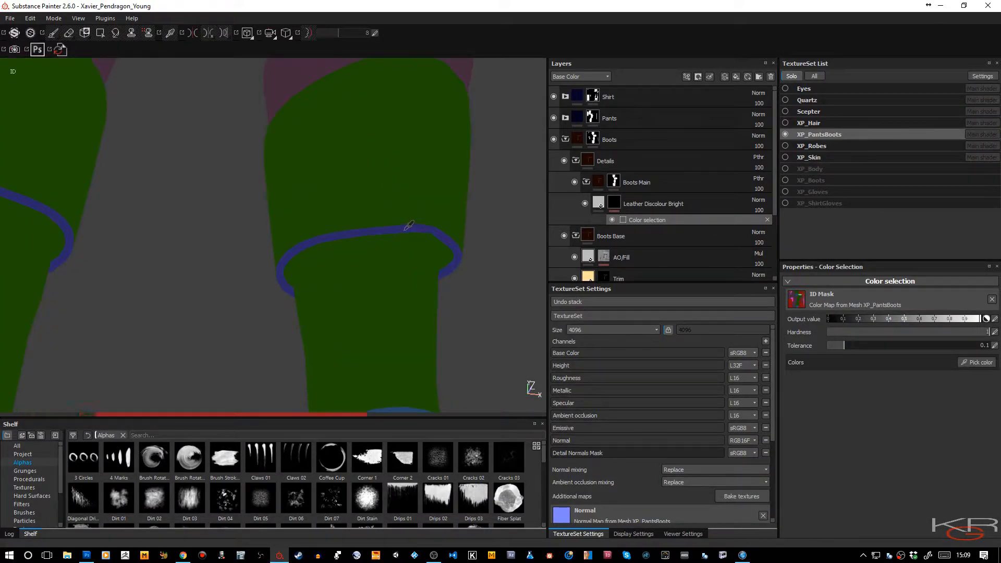
{"action": "scroll", "coordinate": [514, 274], "scroll_direction": "down", "scroll_amount": 3}
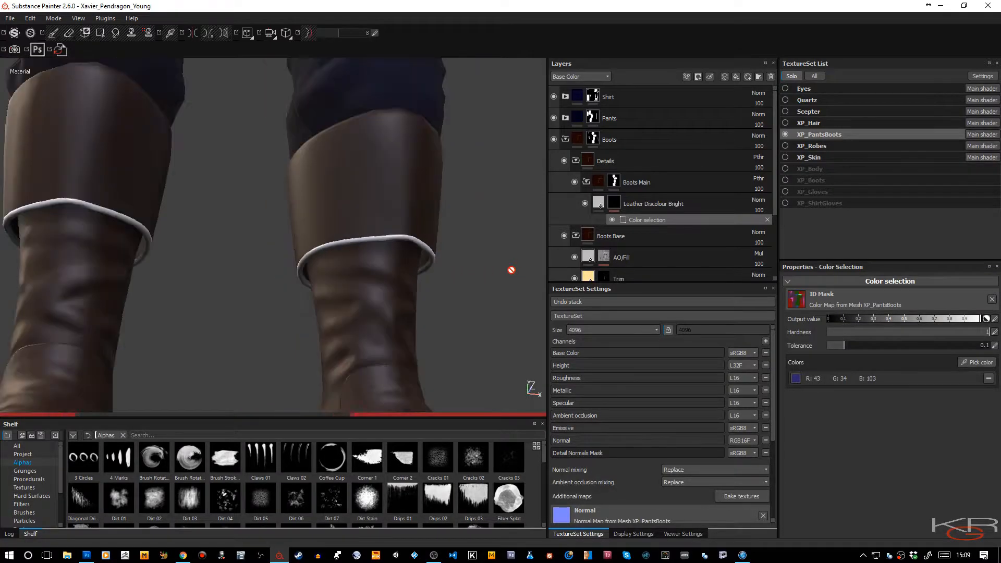
{"action": "mouse_move", "coordinate": [472, 270]}
{"action": "left_mouse_down", "text": "alt"}
{"action": "mouse_move", "coordinate": [476, 317]}
{"action": "mouse_move", "coordinate": [459, 255]}
{"action": "left_mouse_up", "text": "alt"}
{"action": "right_click_drag", "start_coordinate": [459, 254], "coordinate": [463, 223], "text": "alt"}
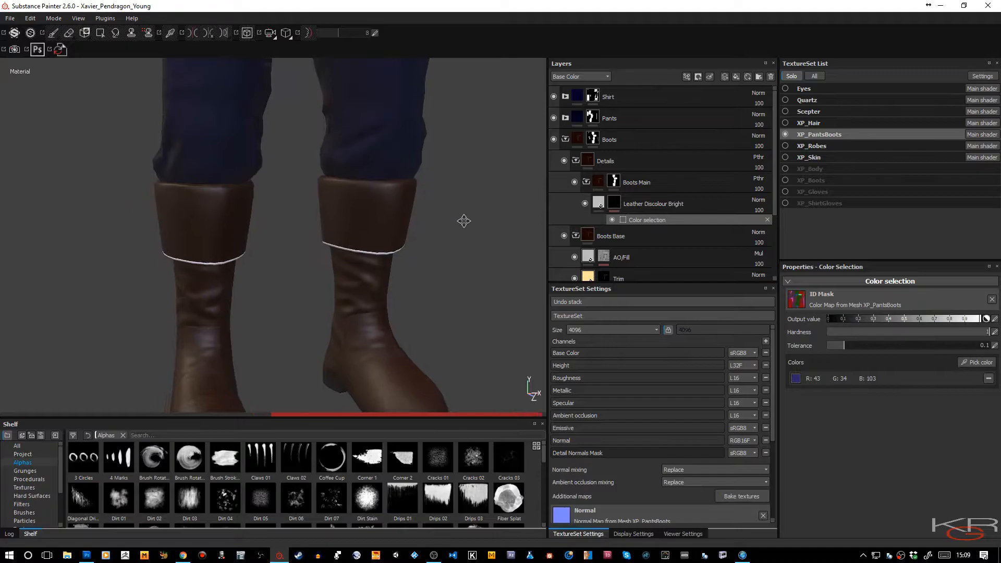
{"action": "middle_click_drag", "start_coordinate": [463, 222], "coordinate": [465, 197], "text": "alt"}
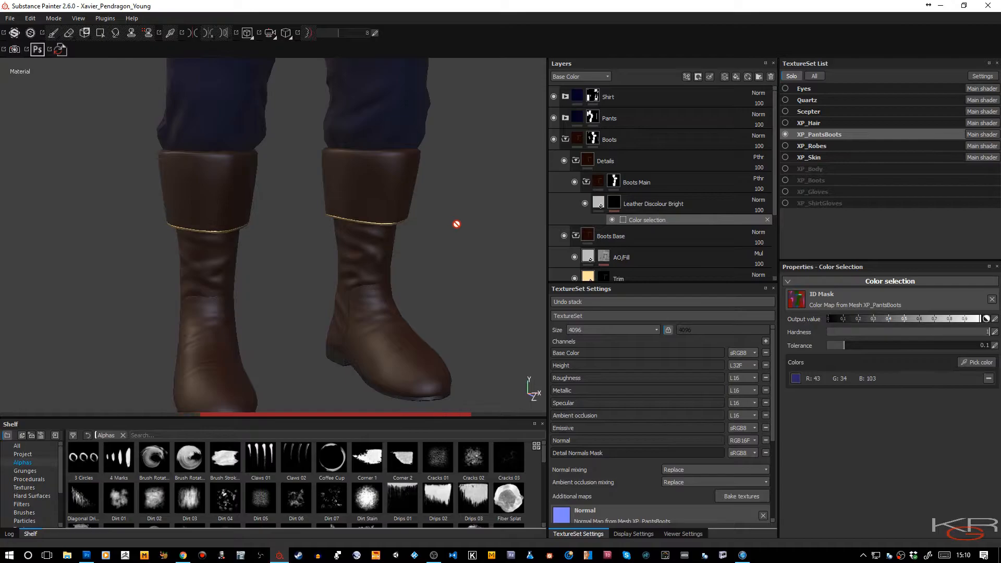
Add a fill effect above the mask's color selection and use the XavierPendragon_BootStitches_matid texture as its grayscale
{"action": "right_click", "coordinate": [668, 219]}
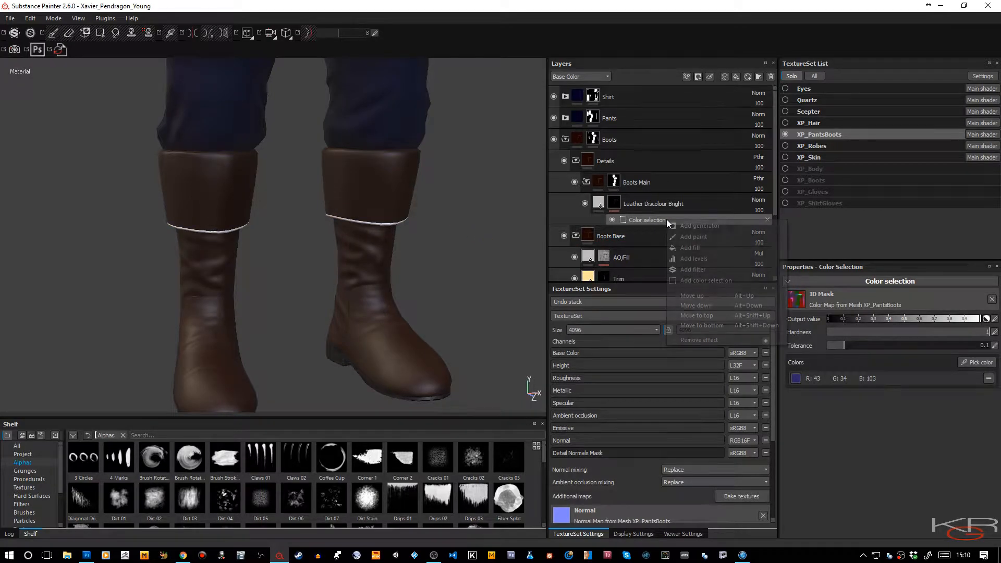
{"action": "left_click", "coordinate": [696, 249]}
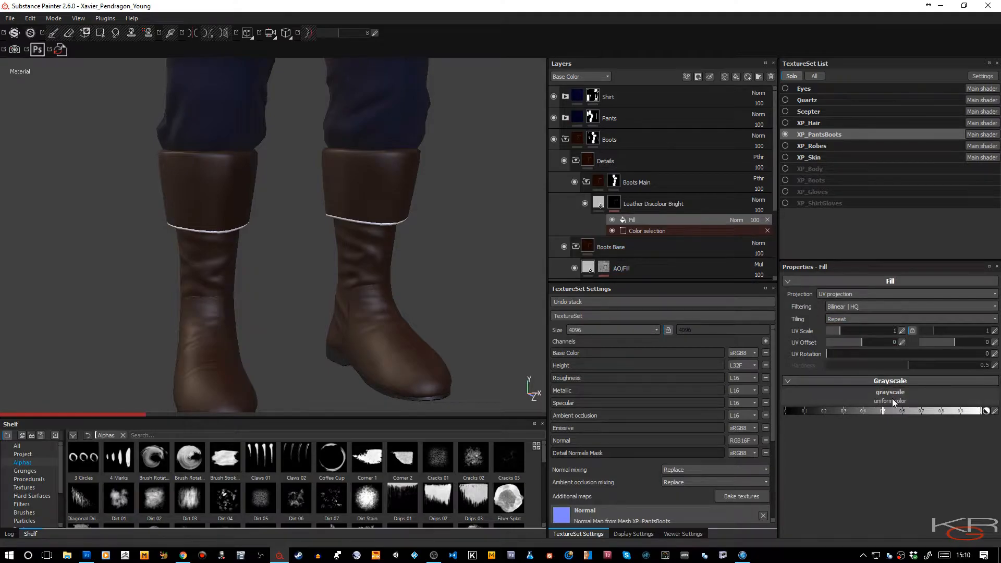
{"action": "left_click", "coordinate": [893, 400]}
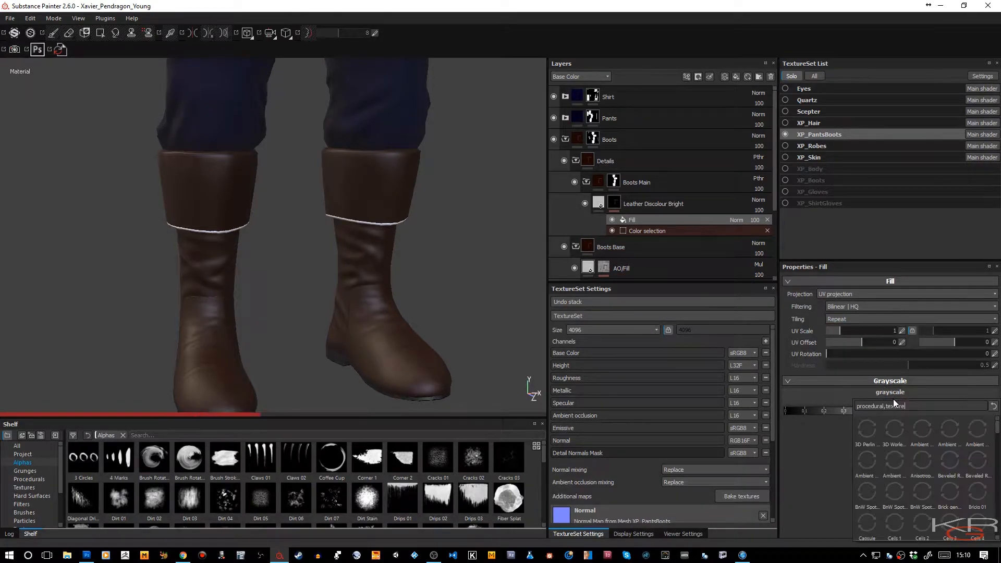
{"action": "left_click_drag", "start_coordinate": [906, 408], "coordinate": [849, 410]}
{"action": "type", "text": "Stit"}
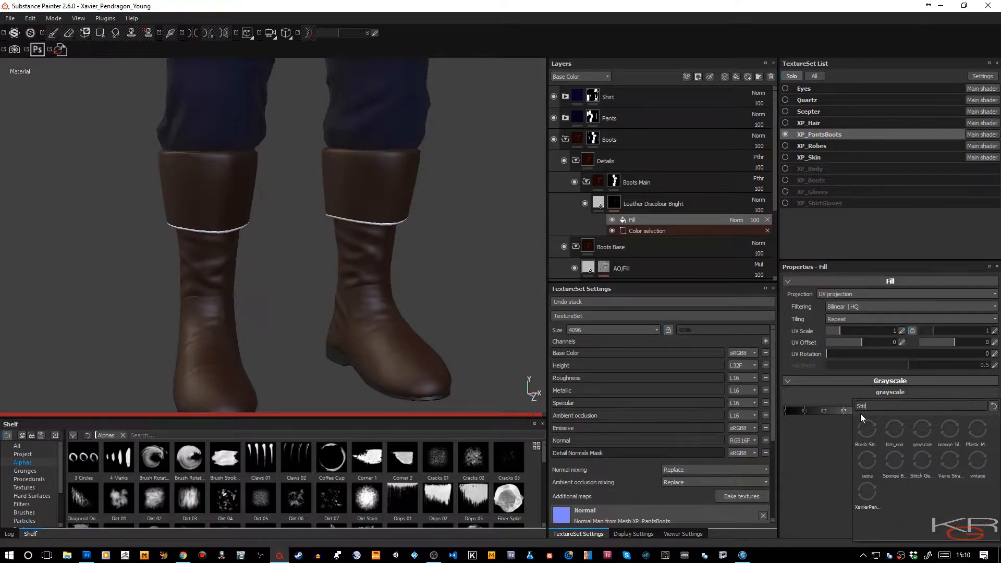
{"action": "left_click", "coordinate": [870, 496]}
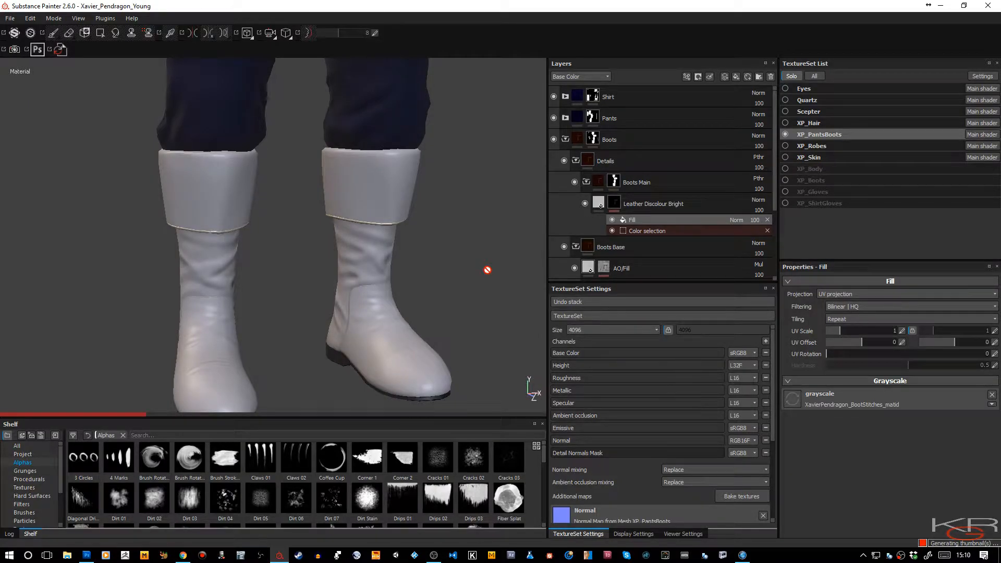
Switch the viewport to solo display of the Mask to examine the boot stitching
{"action": "key", "text": "c"}
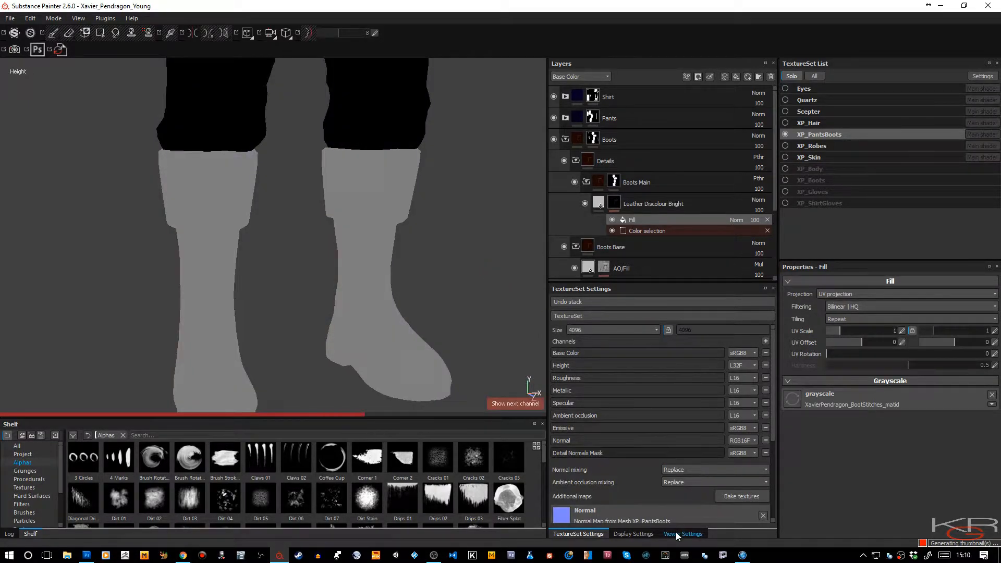
{"action": "left_click", "coordinate": [677, 534]}
{"action": "left_click", "coordinate": [632, 315]}
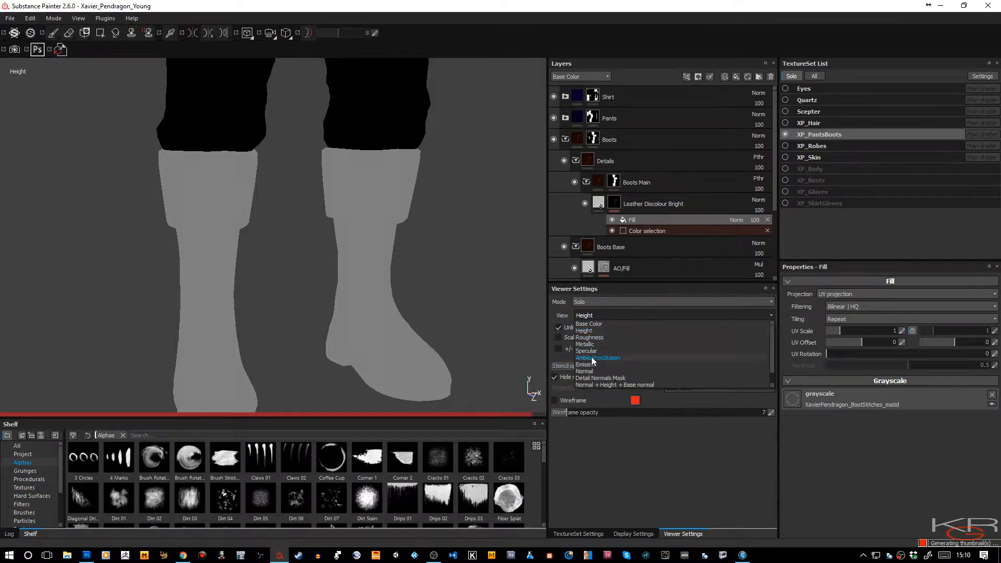
{"action": "left_click", "coordinate": [598, 378]}
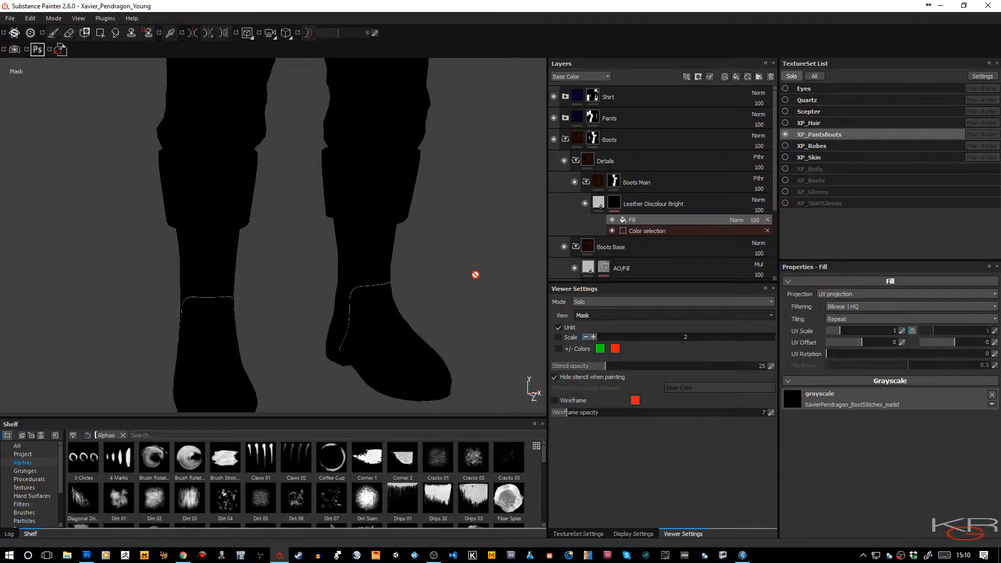
Move the Color selection effect above the Fill in the Leather Discolour Bright mask
{"action": "left_click_drag", "start_coordinate": [458, 273], "coordinate": [336, 256], "text": "alt"}
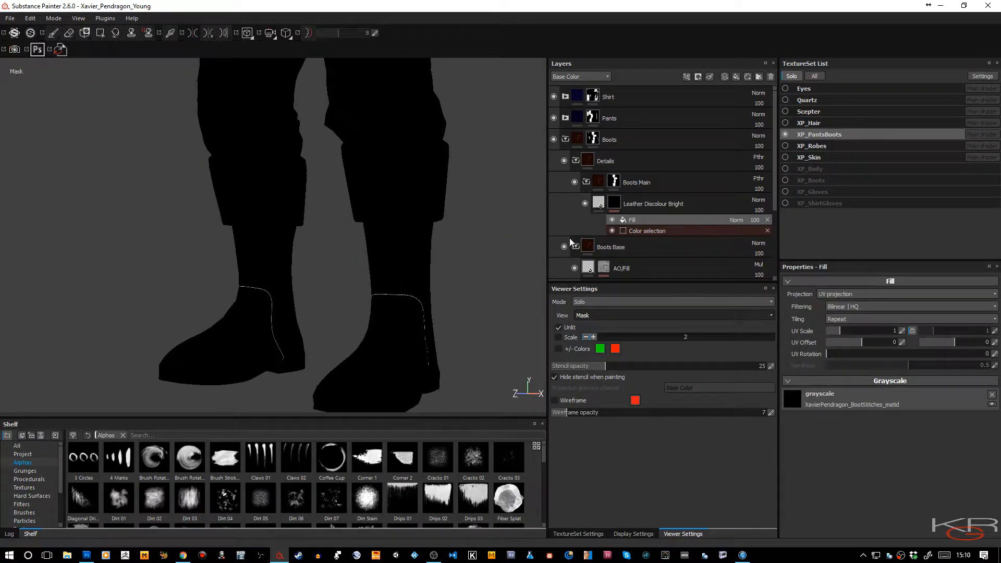
{"action": "left_click", "coordinate": [640, 231]}
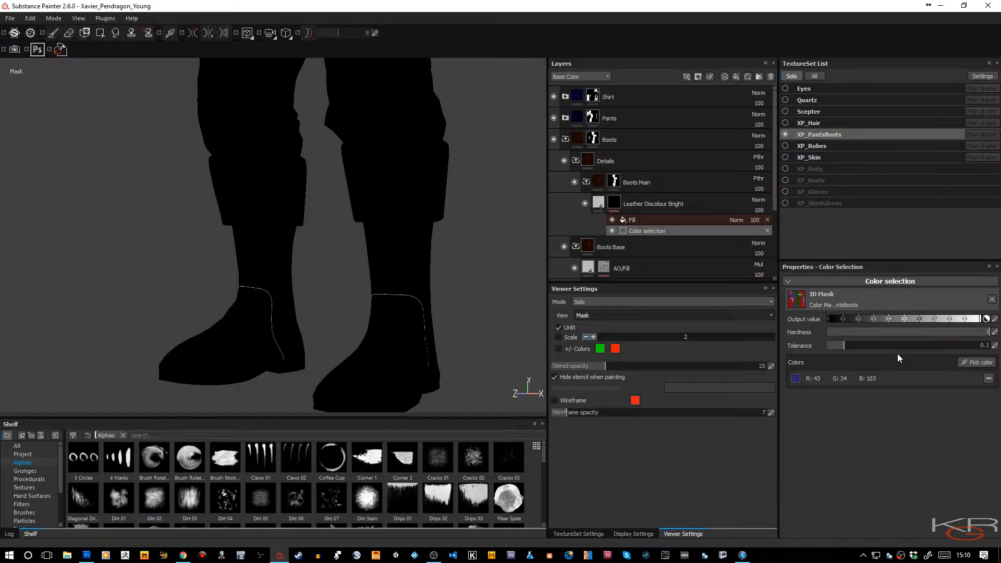
{"action": "right_click_drag", "start_coordinate": [434, 214], "coordinate": [436, 250], "text": "alt"}
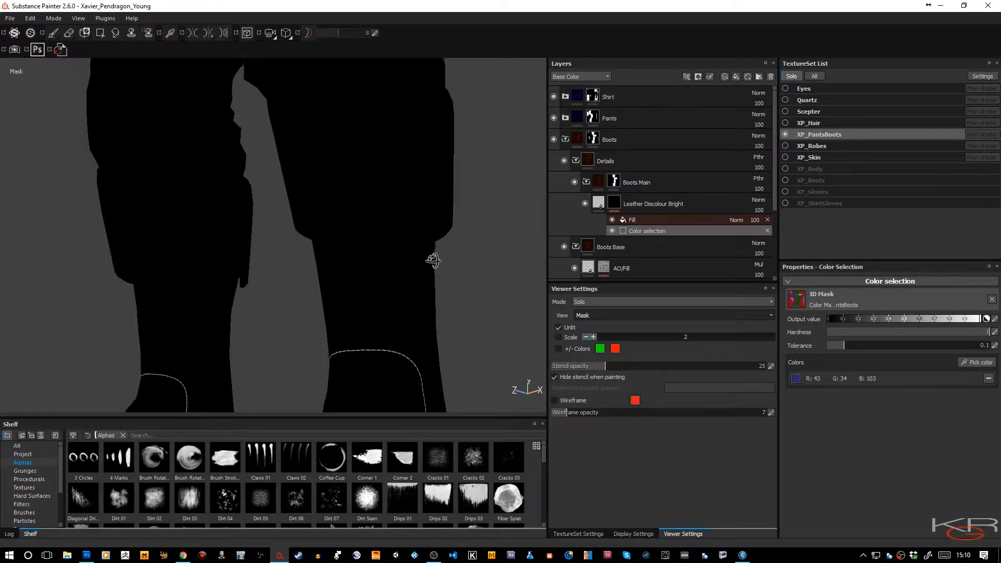
{"action": "right_click", "coordinate": [673, 231]}
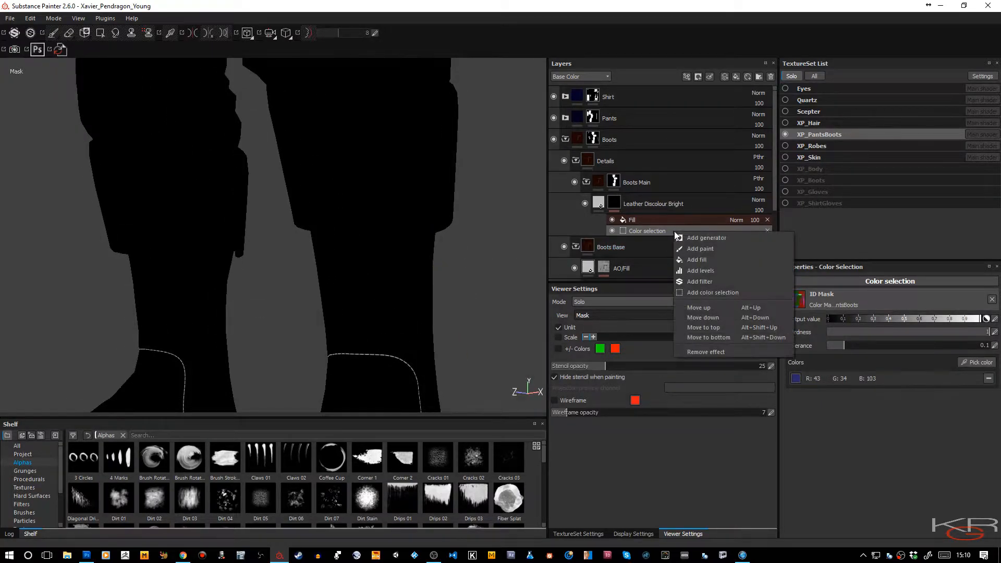
{"action": "left_click", "coordinate": [706, 307]}
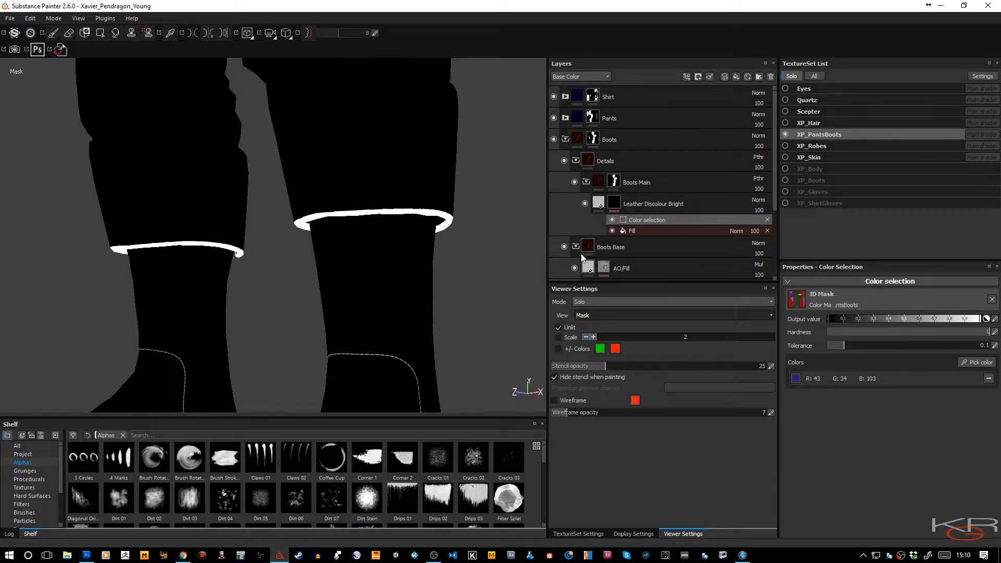
Add a Levels effect above the Color selection in the Leather Discolour Bright mask and invert it
{"action": "right_click", "coordinate": [645, 221]}
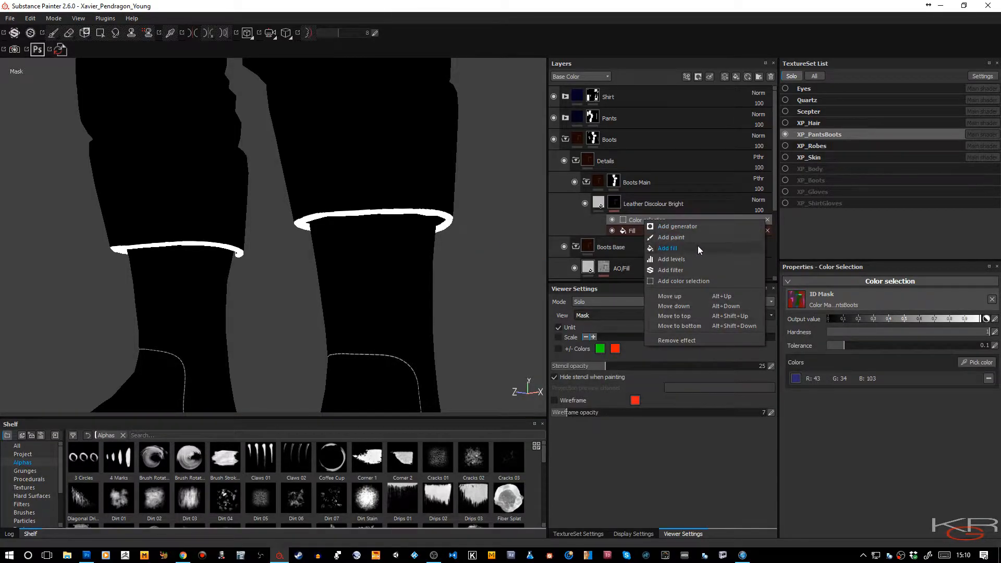
{"action": "left_click", "coordinate": [672, 260]}
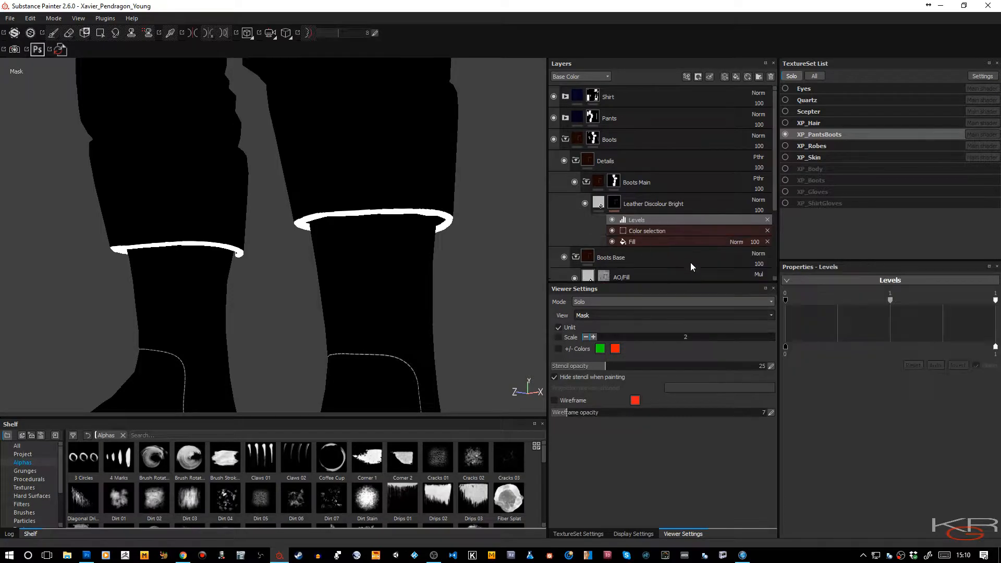
{"action": "left_click", "coordinate": [960, 366]}
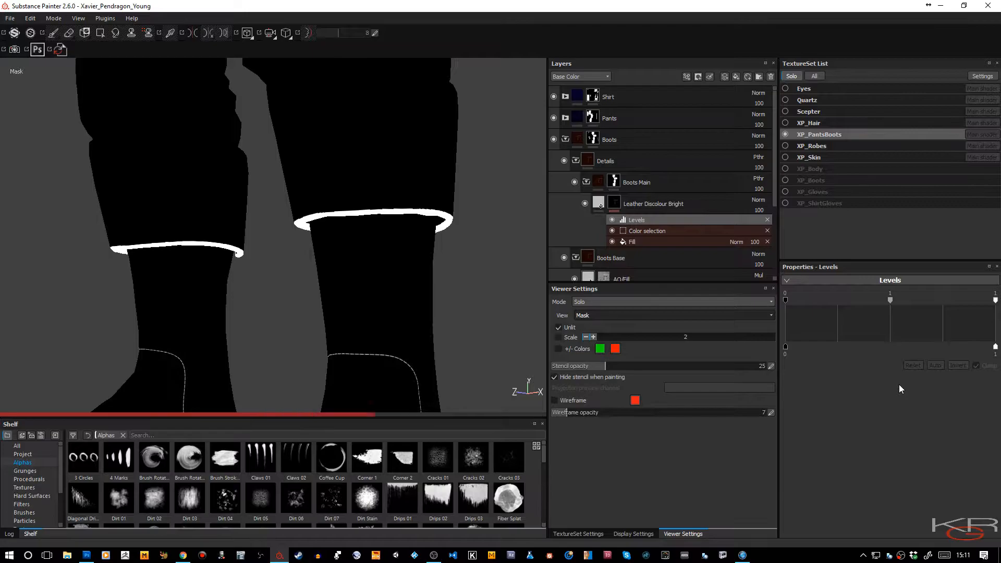
{"action": "mouse_move", "coordinate": [496, 319]}
{"action": "left_mouse_down", "text": "alt"}
{"action": "mouse_move", "coordinate": [487, 290]}
{"action": "mouse_move", "coordinate": [497, 309]}
{"action": "left_mouse_up", "text": "alt"}
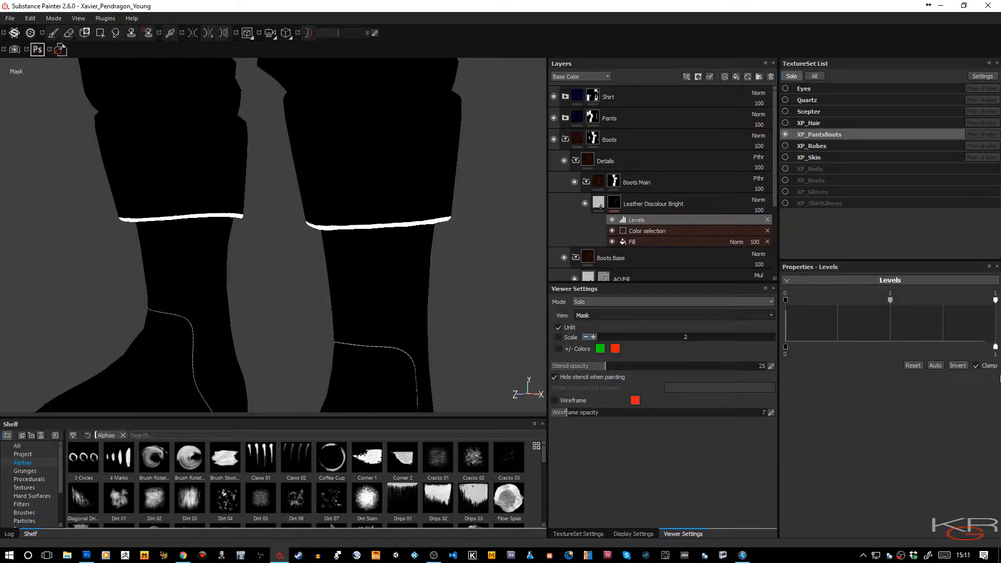
{"action": "left_click", "coordinate": [958, 366]}
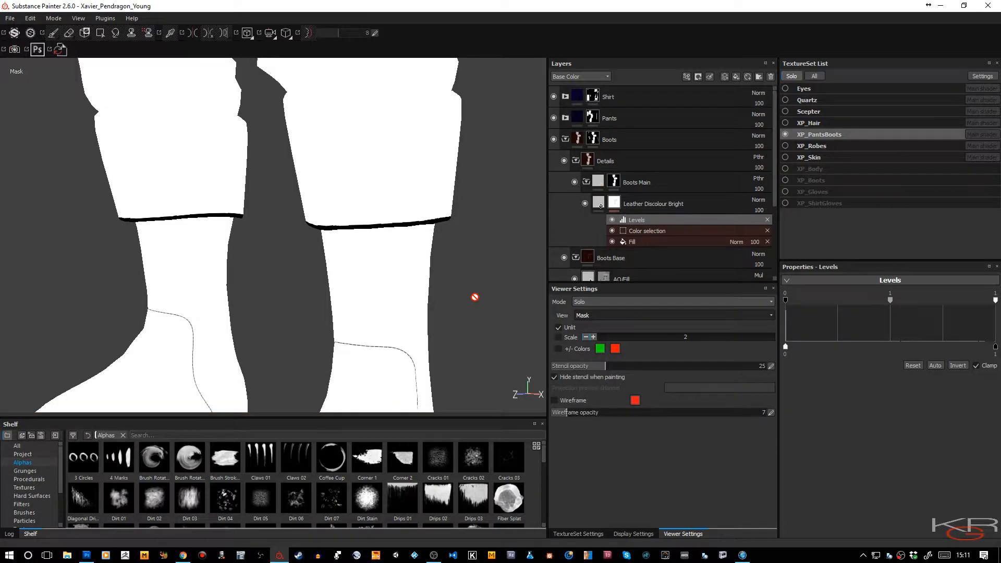
Add a generator to the top of the Leather Discolour Bright mask and load MG Dirt into it
{"action": "right_click", "coordinate": [615, 205]}
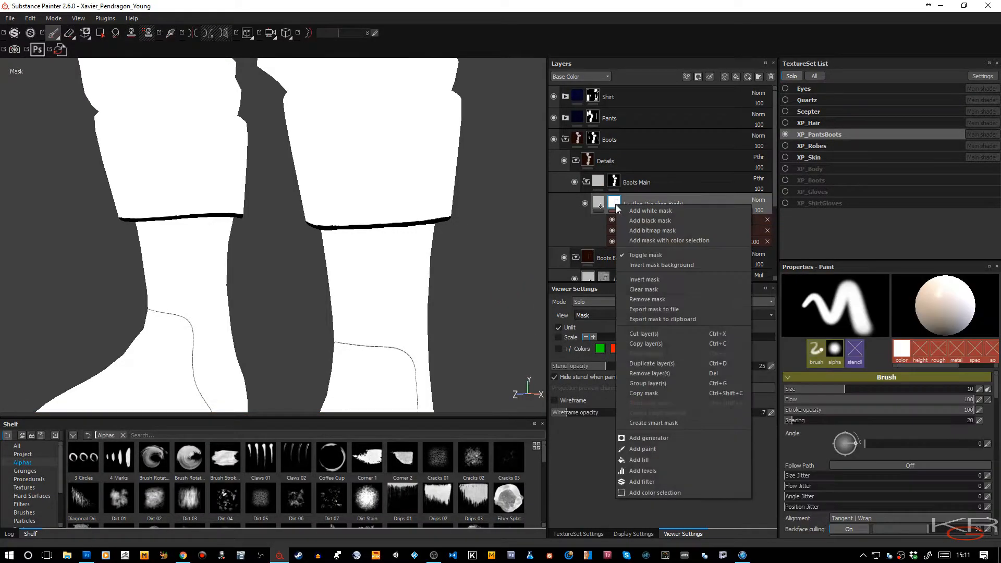
{"action": "left_click", "coordinate": [671, 437]}
{"action": "left_click", "coordinate": [844, 301]}
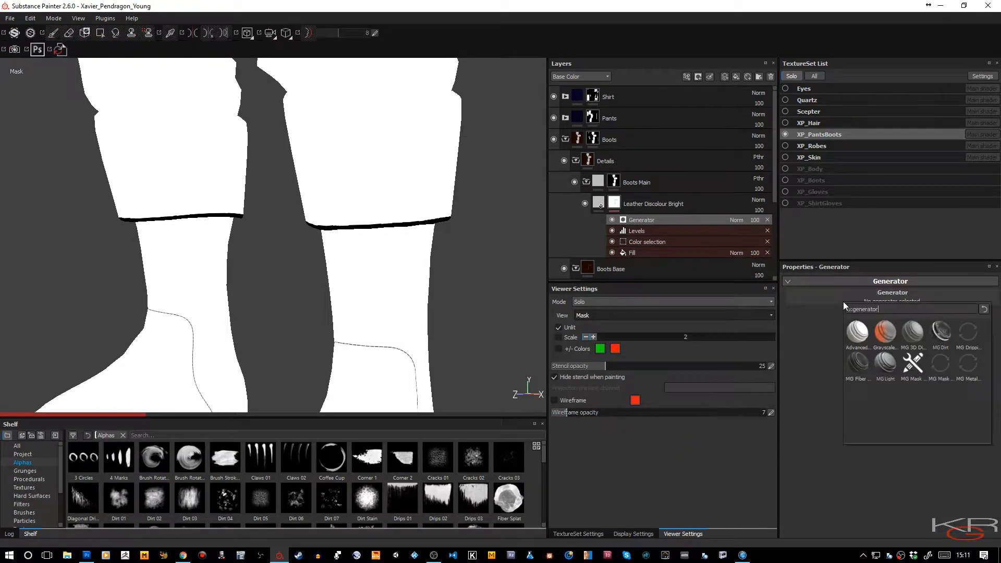
{"action": "left_click", "coordinate": [940, 339]}
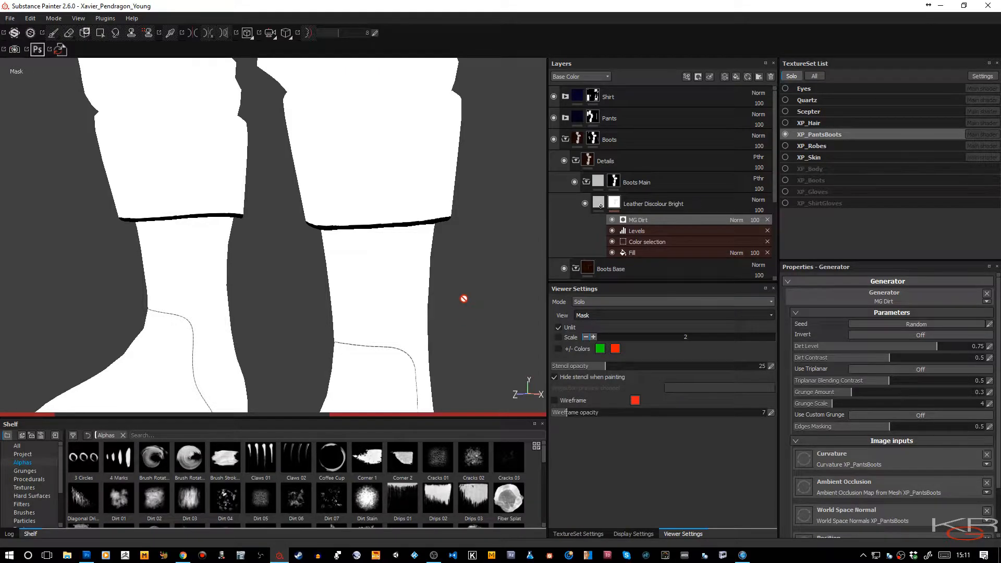
{"action": "right_click_drag", "start_coordinate": [466, 324], "coordinate": [457, 294], "text": "alt"}
{"action": "left_click_drag", "start_coordinate": [459, 302], "coordinate": [568, 299], "text": "alt"}
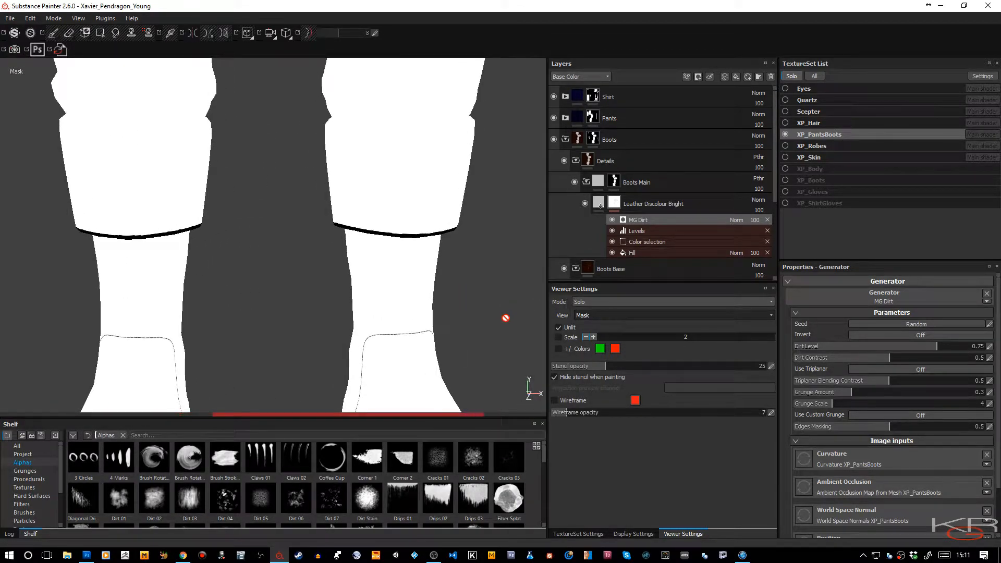
{"action": "left_click_drag", "start_coordinate": [477, 337], "coordinate": [470, 253], "text": "alt"}
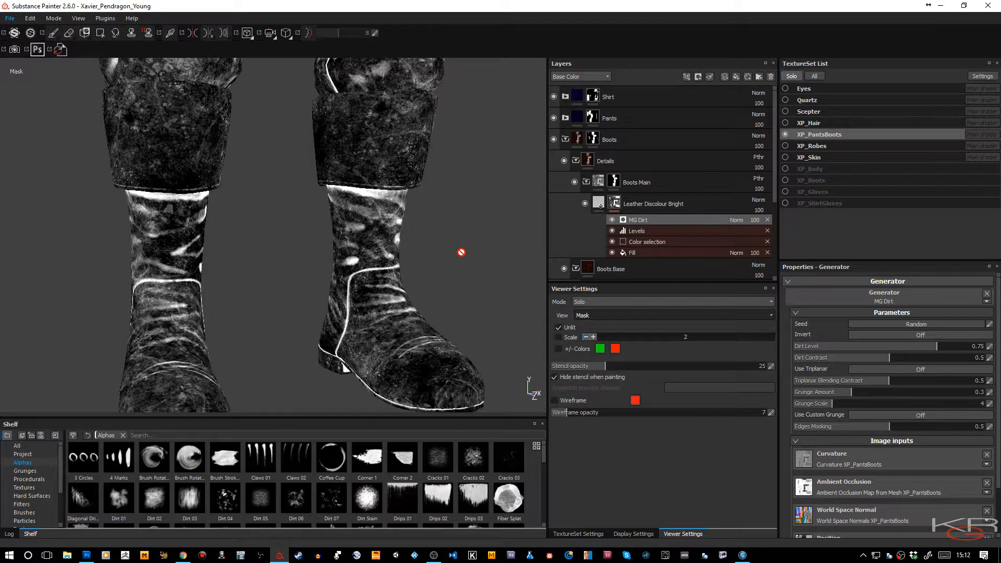
In the material view, try the Divide blend mode on the Leather Discolour Bright layer, and settle on Linear dodge (Add)
{"action": "key", "text": "m"}
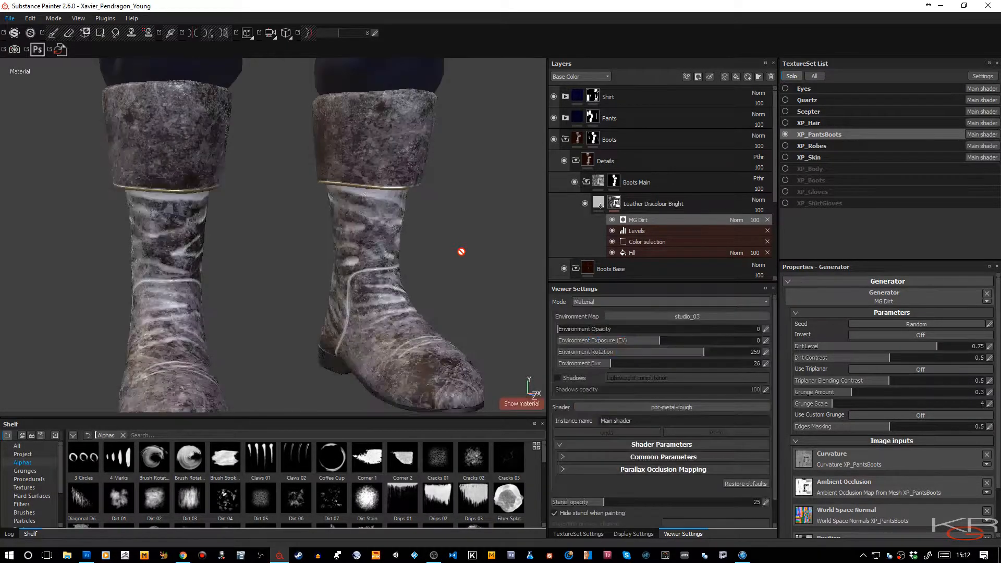
{"action": "left_click_drag", "start_coordinate": [461, 252], "coordinate": [464, 166], "text": "alt"}
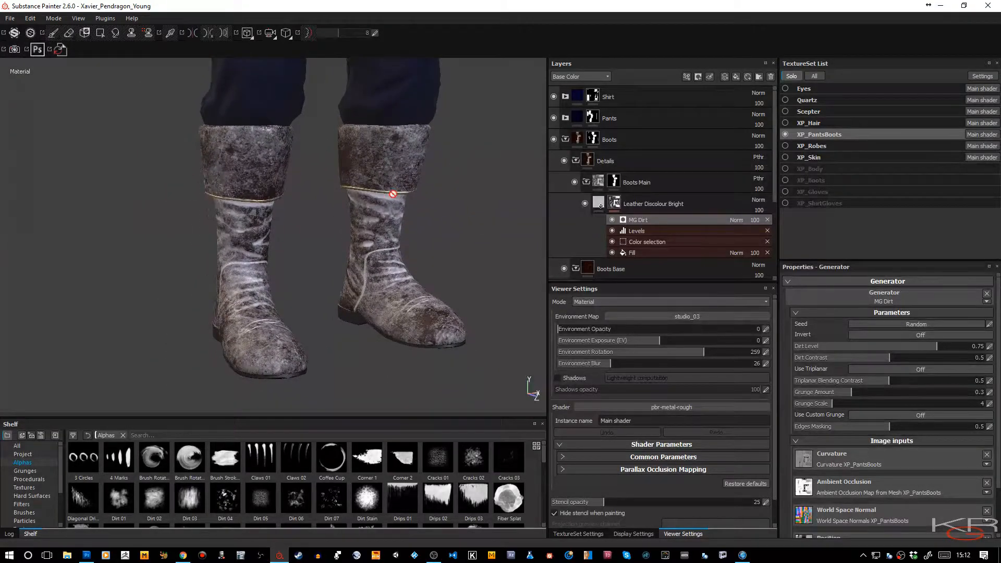
{"action": "left_click", "coordinate": [758, 201]}
{"action": "left_click", "coordinate": [759, 259]}
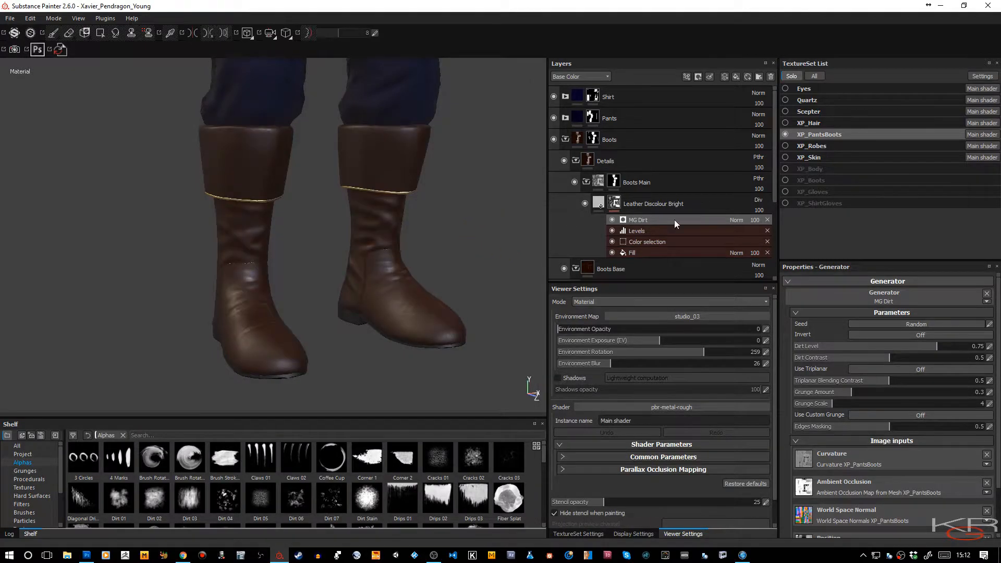
{"action": "left_click", "coordinate": [759, 200]}
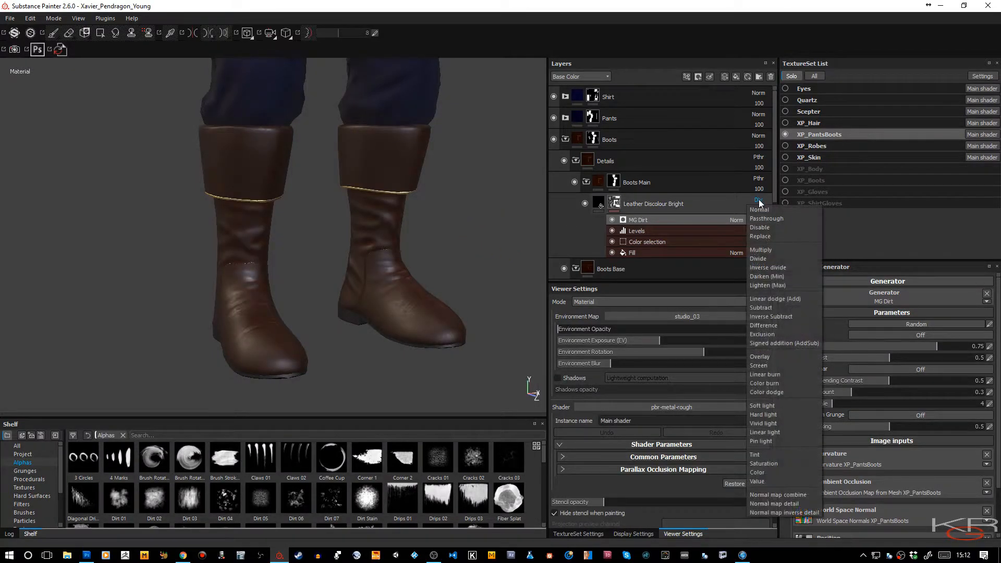
{"action": "left_click", "coordinate": [780, 302]}
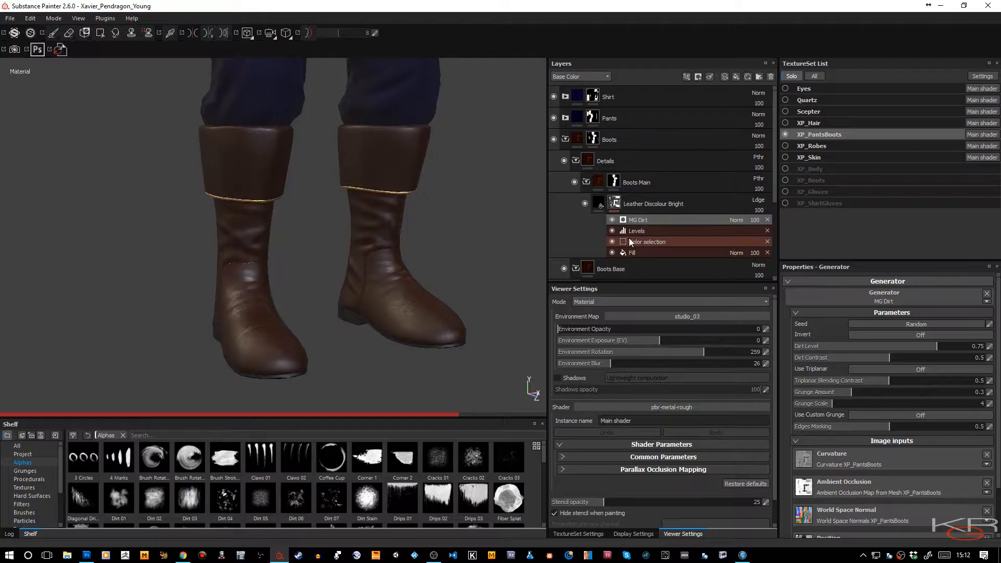
Limit the Leather Discolour Bright fill to roughness by disabling its color, height, metal, spec, ao, emissive, normal and detail channels
{"action": "left_click", "coordinate": [598, 202]}
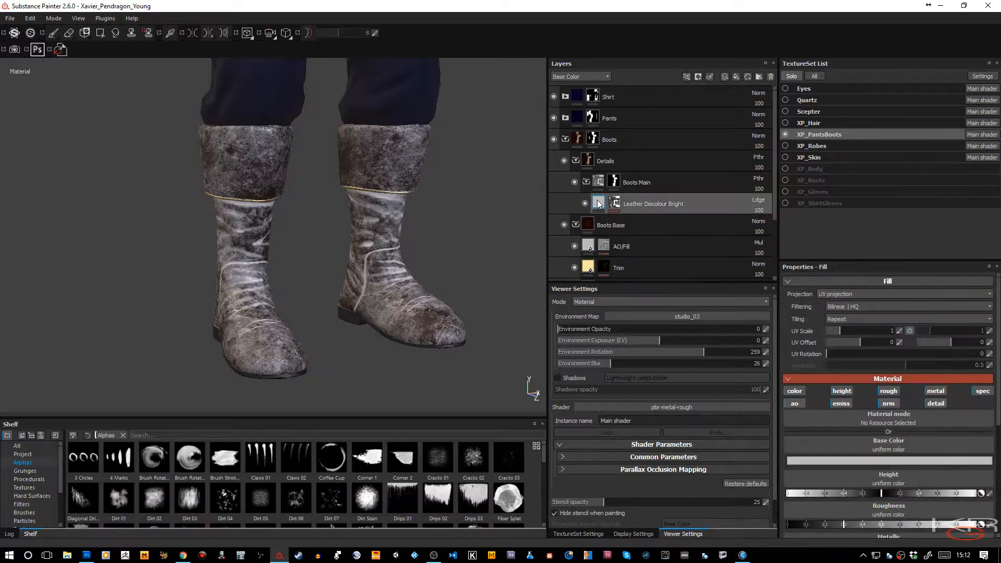
{"action": "left_click", "coordinate": [794, 403]}
{"action": "left_click", "coordinate": [888, 403]}
{"action": "left_click", "coordinate": [936, 403]}
{"action": "left_click", "coordinate": [983, 392]}
{"action": "left_click", "coordinate": [936, 391]}
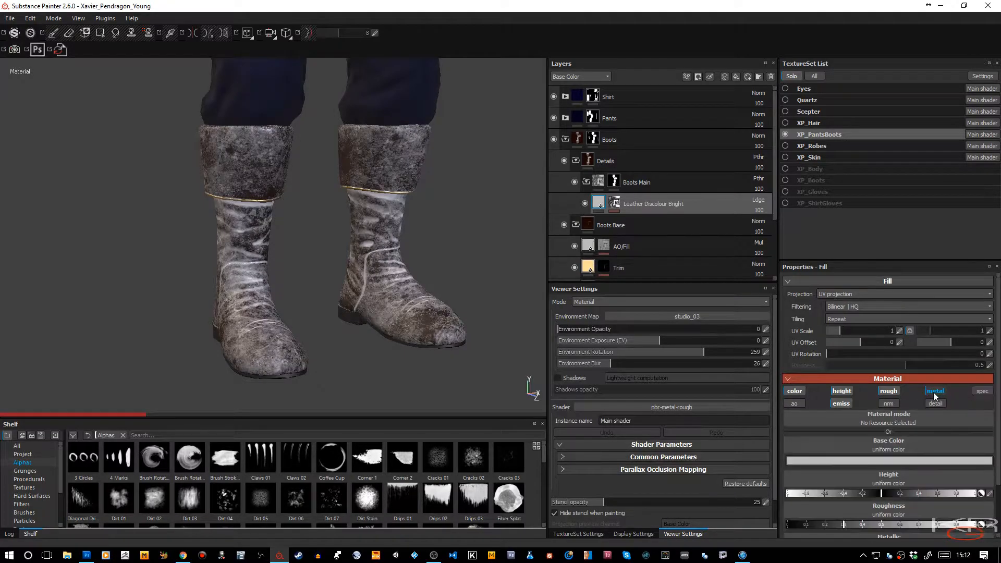
{"action": "left_click", "coordinate": [844, 404]}
{"action": "left_click", "coordinate": [845, 393]}
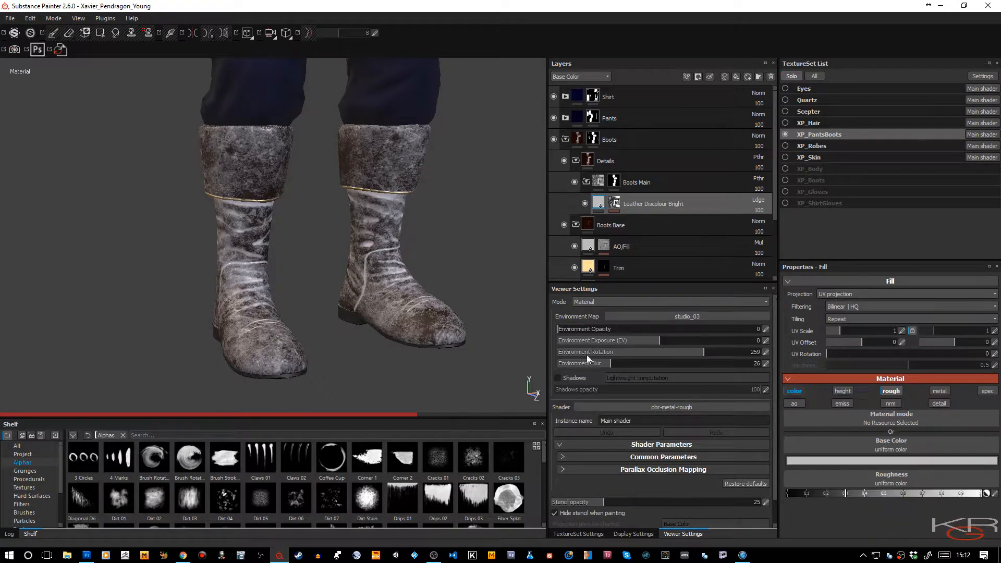
{"action": "mouse_move", "coordinate": [463, 257]}
{"action": "middle_mouse_down", "text": "alt"}
{"action": "mouse_move", "coordinate": [476, 234]}
{"action": "mouse_move", "coordinate": [474, 265]}
{"action": "middle_mouse_up", "text": "alt"}
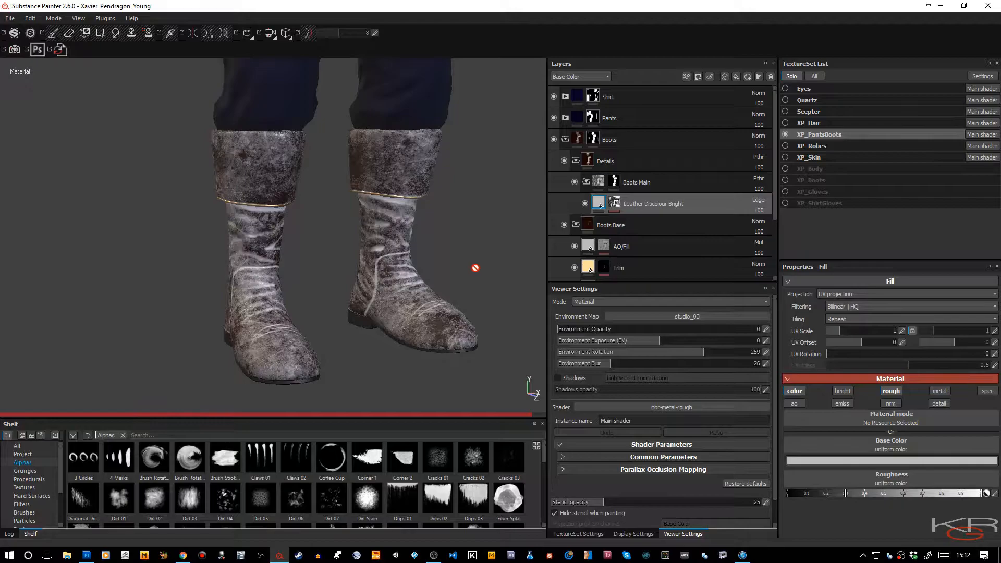
{"action": "left_click", "coordinate": [794, 391]}
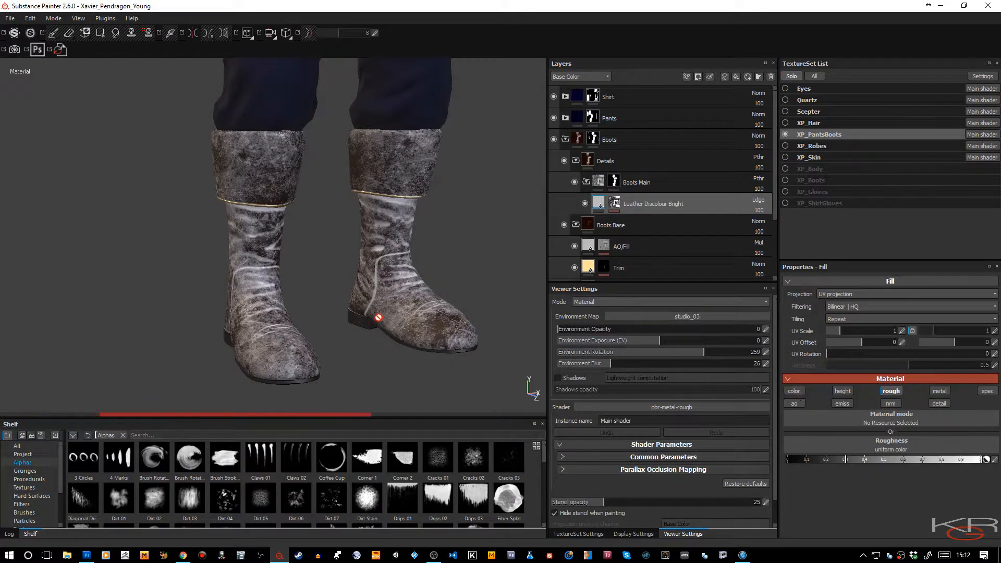
Raise the Leather Discolour Bright fill's roughness to about 0.9
{"action": "left_click_drag", "start_coordinate": [348, 277], "coordinate": [425, 297], "text": "alt"}
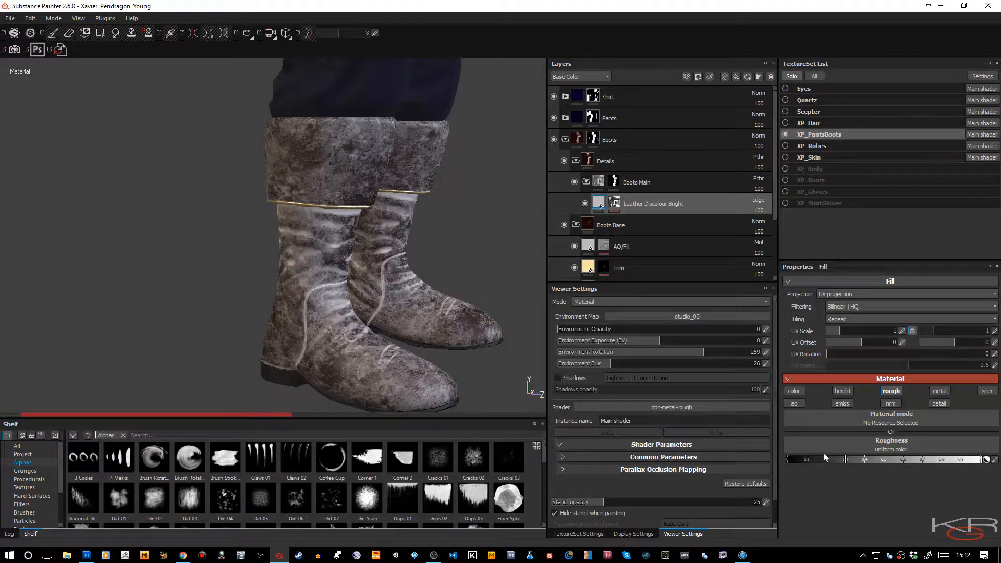
{"action": "left_click", "coordinate": [956, 463]}
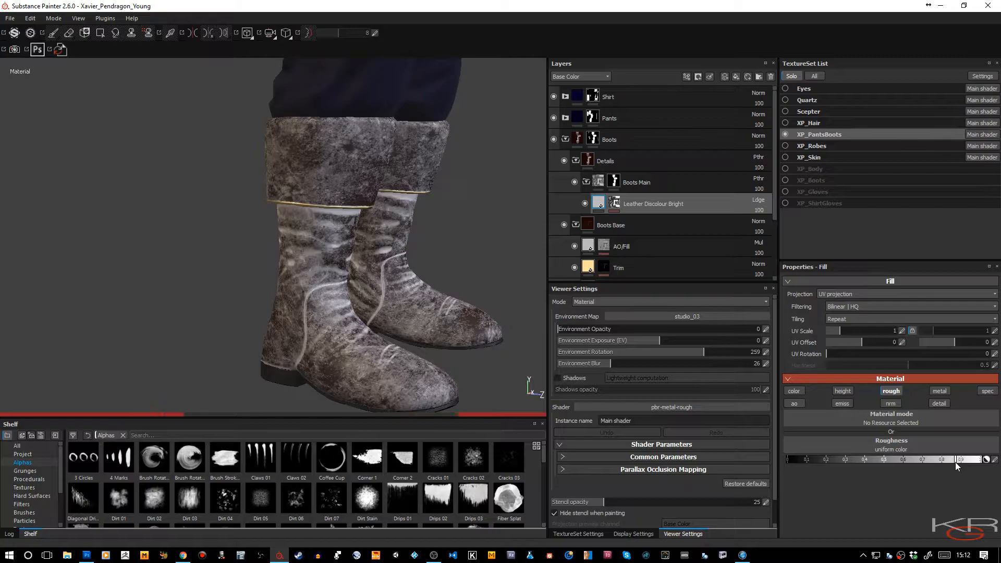
{"action": "left_click_drag", "start_coordinate": [955, 462], "coordinate": [946, 462]}
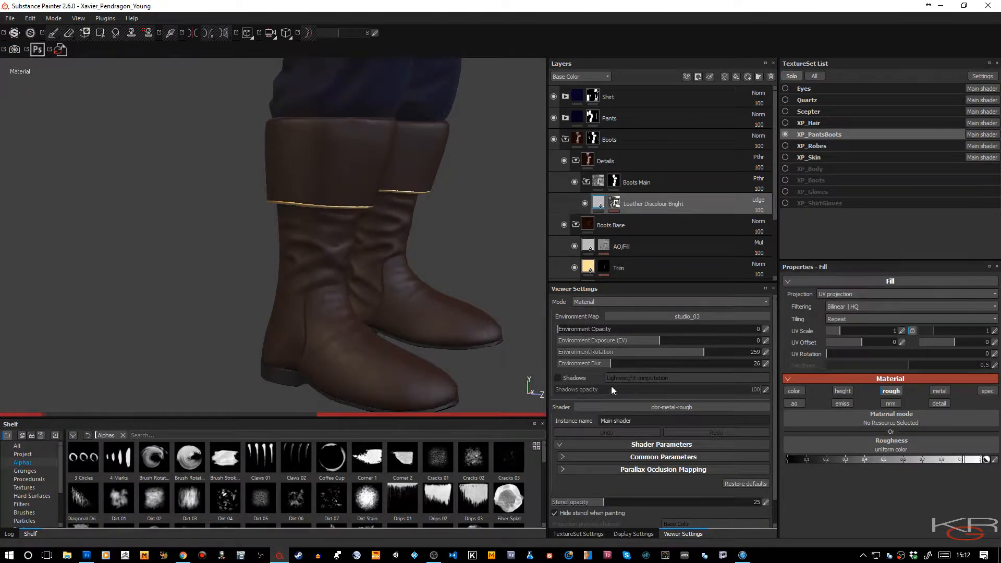
{"action": "left_click_drag", "start_coordinate": [393, 304], "coordinate": [450, 316], "text": "alt"}
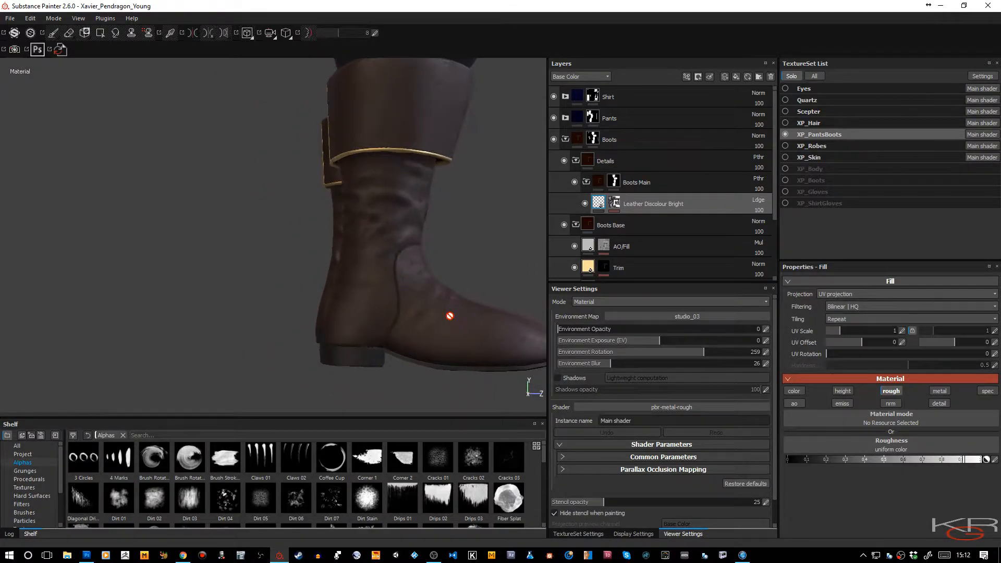
Examine the mask and the material on the boots from several angles while rotating the environment lighting
{"action": "key", "text": "c"}
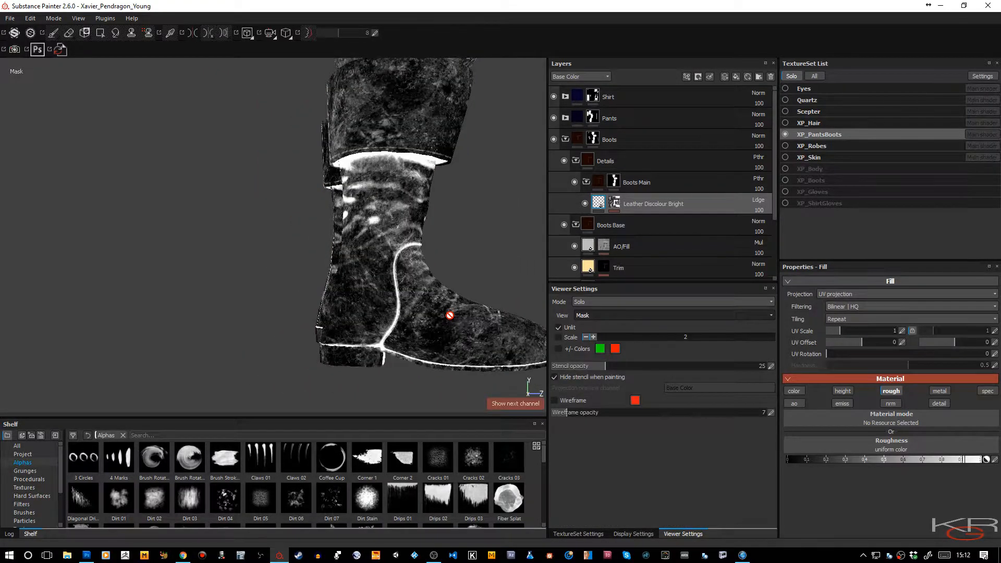
{"action": "key", "text": "m"}
{"action": "left_click_drag", "start_coordinate": [449, 316], "coordinate": [355, 340], "text": "alt"}
{"action": "middle_click_drag", "start_coordinate": [392, 317], "coordinate": [291, 389], "text": "alt"}
{"action": "right_click_drag", "start_coordinate": [291, 389], "coordinate": [337, 318], "text": "alt"}
{"action": "left_click_drag", "start_coordinate": [337, 319], "coordinate": [331, 284], "text": "alt"}
{"action": "middle_click_drag", "start_coordinate": [331, 284], "coordinate": [269, 240], "text": "alt"}
{"action": "right_click_drag", "start_coordinate": [269, 240], "coordinate": [289, 263], "text": "alt"}
{"action": "left_click_drag", "start_coordinate": [290, 262], "coordinate": [136, 264], "text": "alt"}
{"action": "right_click_drag", "start_coordinate": [226, 283], "coordinate": [252, 284], "text": "shift"}
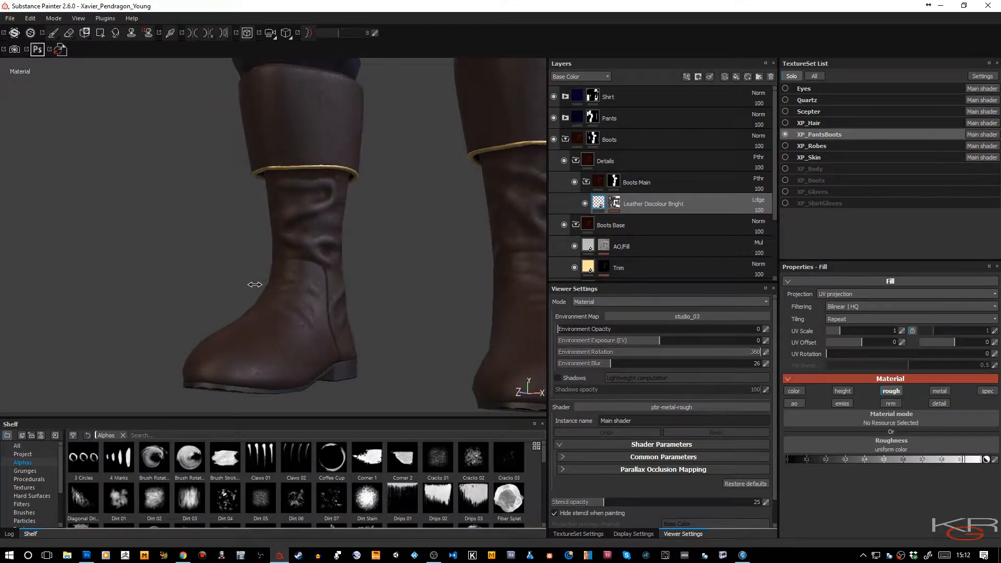
Remove the MG Dirt generator from the Leather Discolour Bright mask and add a paint effect in its place
{"action": "left_click", "coordinate": [616, 208]}
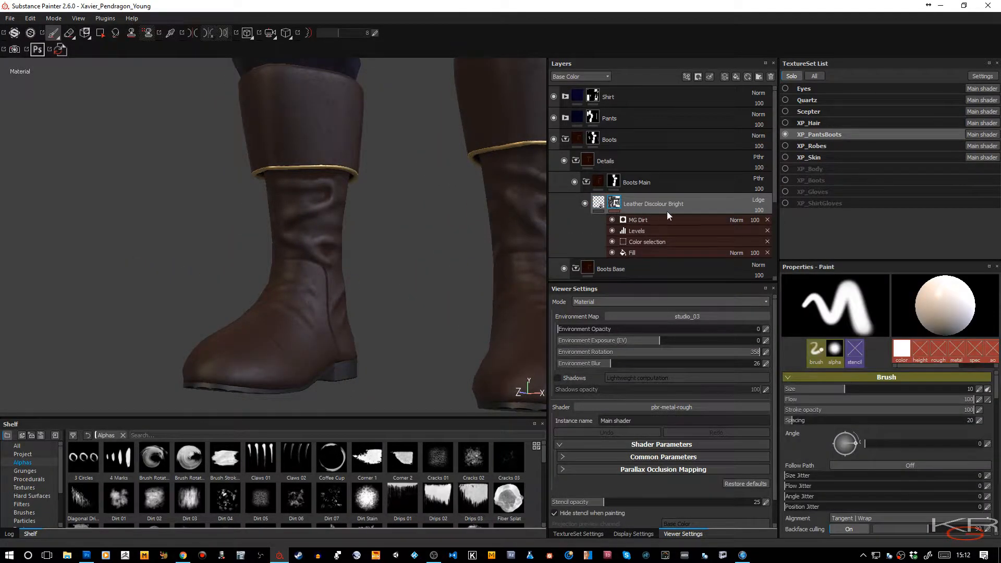
{"action": "left_click", "coordinate": [768, 221]}
{"action": "right_click", "coordinate": [616, 208]}
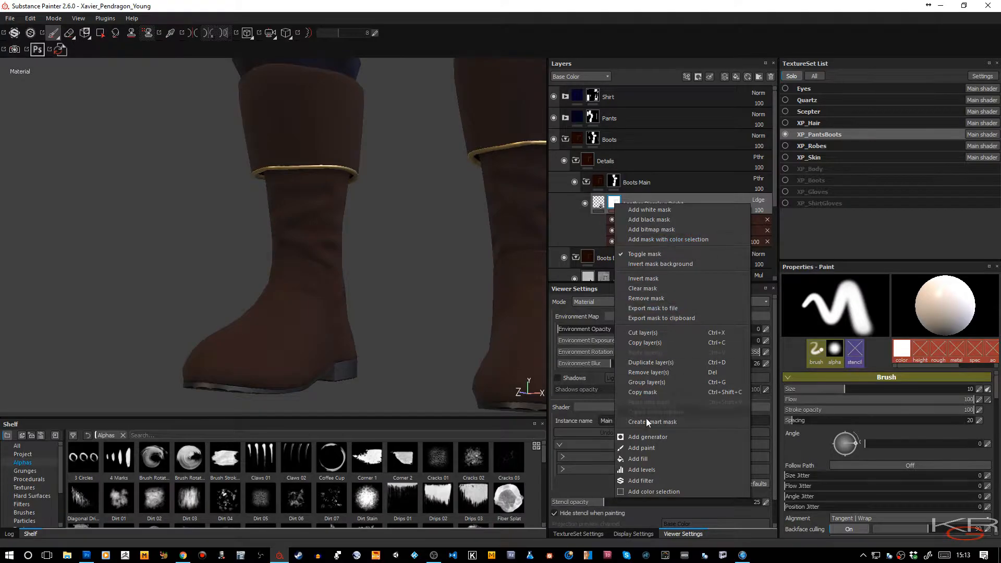
{"action": "left_click", "coordinate": [652, 448]}
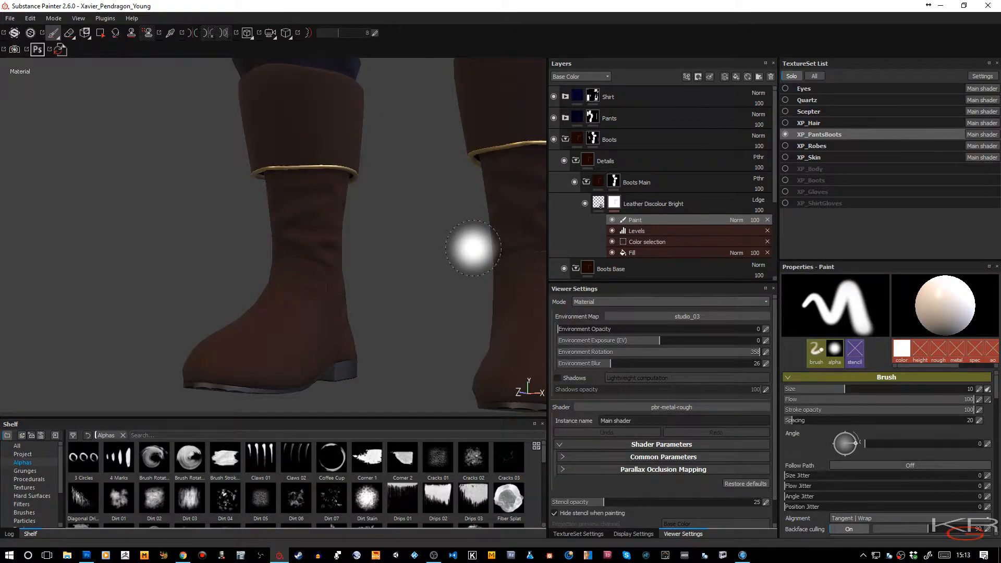
Remove the Fill, Color selection and Levels effects from the Leather Discolour Bright mask, keeping only the paint effect
{"action": "left_click", "coordinate": [767, 252]}
{"action": "left_click", "coordinate": [767, 242]}
{"action": "left_click", "coordinate": [768, 231]}
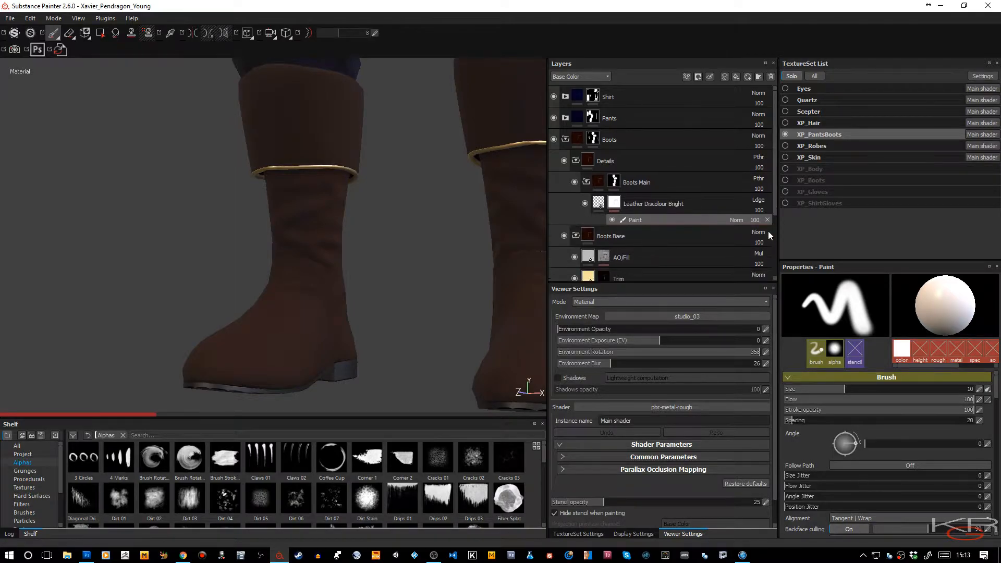
Browse the brush presets and choose Dirt 1 for painting the Leather Discolour Bright mask
{"action": "left_click_drag", "start_coordinate": [373, 284], "coordinate": [521, 246], "text": "alt"}
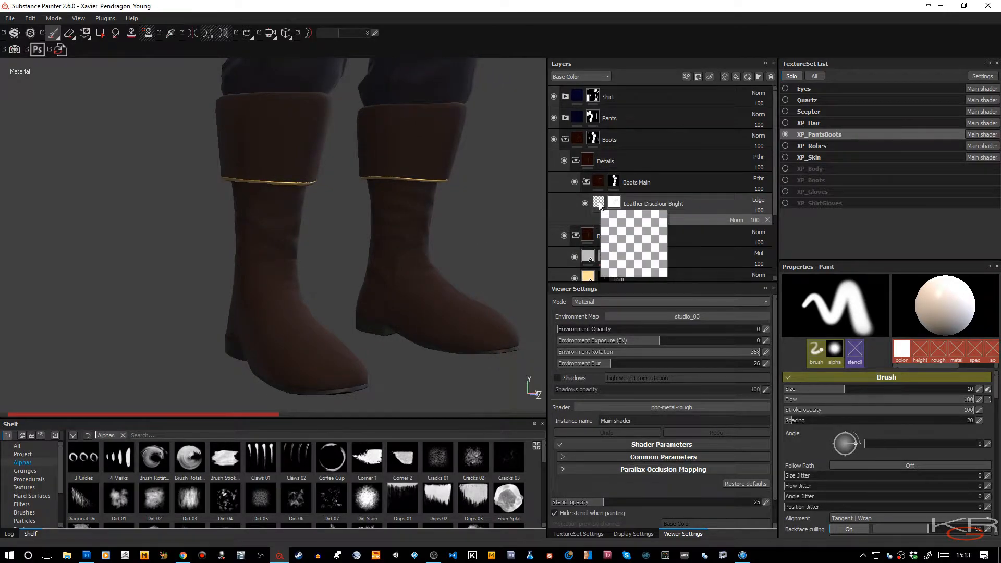
{"action": "right_click_drag", "start_coordinate": [440, 277], "coordinate": [440, 264], "text": "alt"}
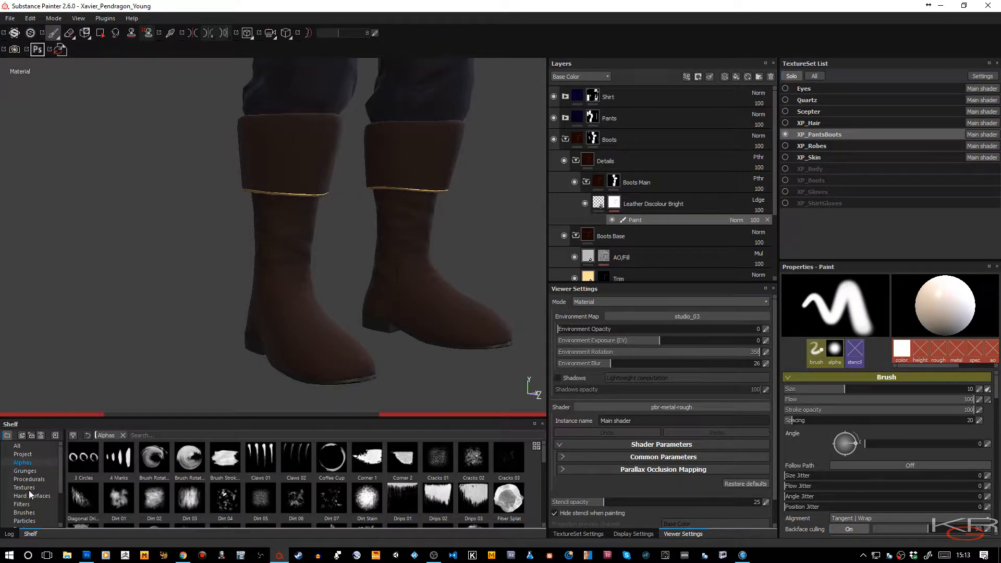
{"action": "left_click", "coordinate": [24, 512]}
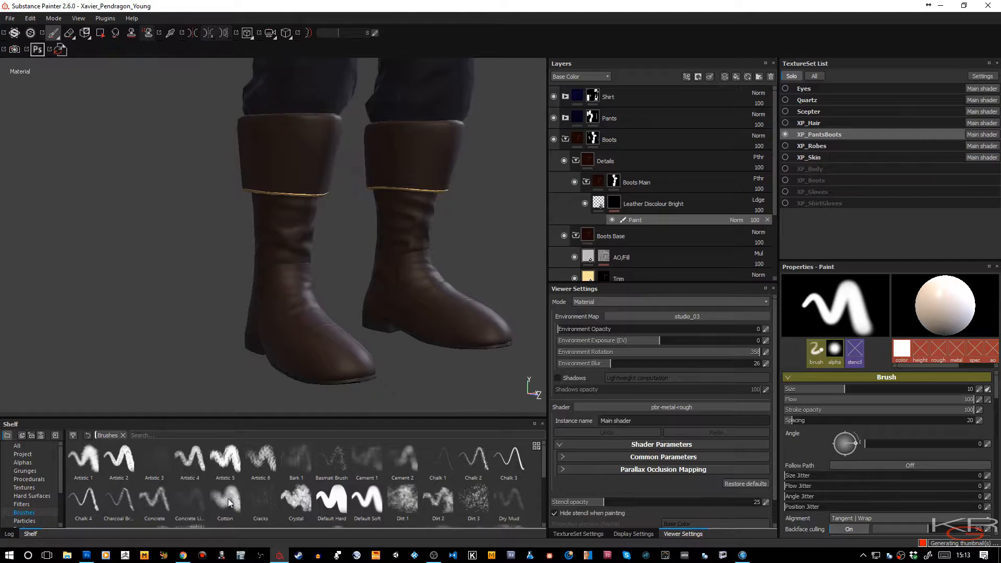
{"action": "scroll", "coordinate": [229, 499], "scroll_direction": "down", "scroll_amount": 2}
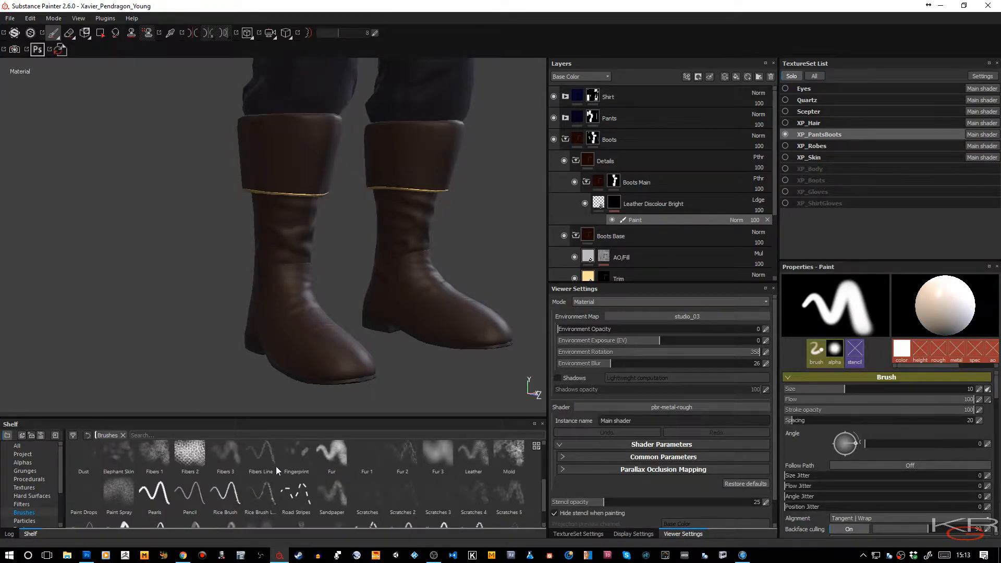
{"action": "left_click_drag", "start_coordinate": [543, 487], "coordinate": [548, 467]}
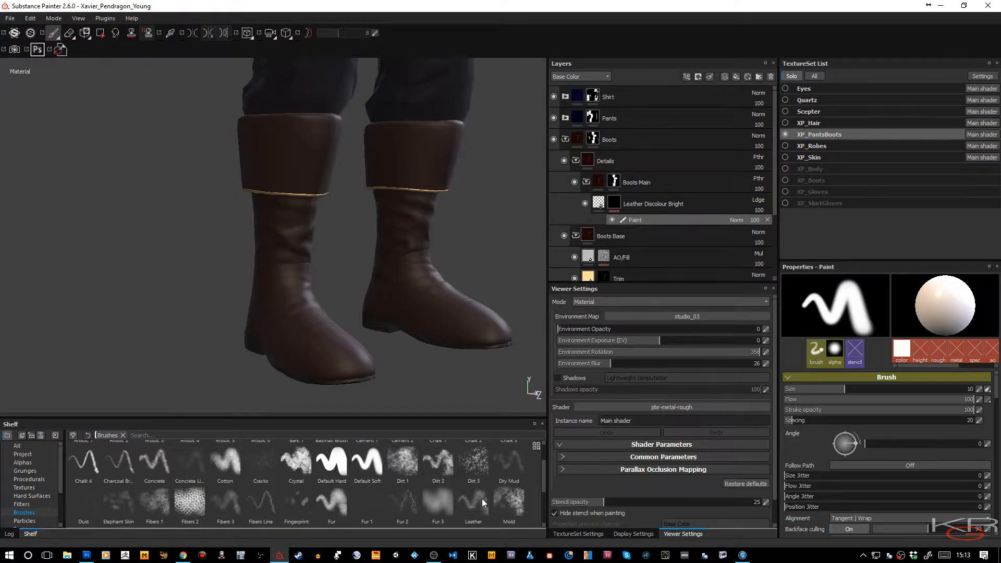
{"action": "mouse_move", "coordinate": [482, 503]}
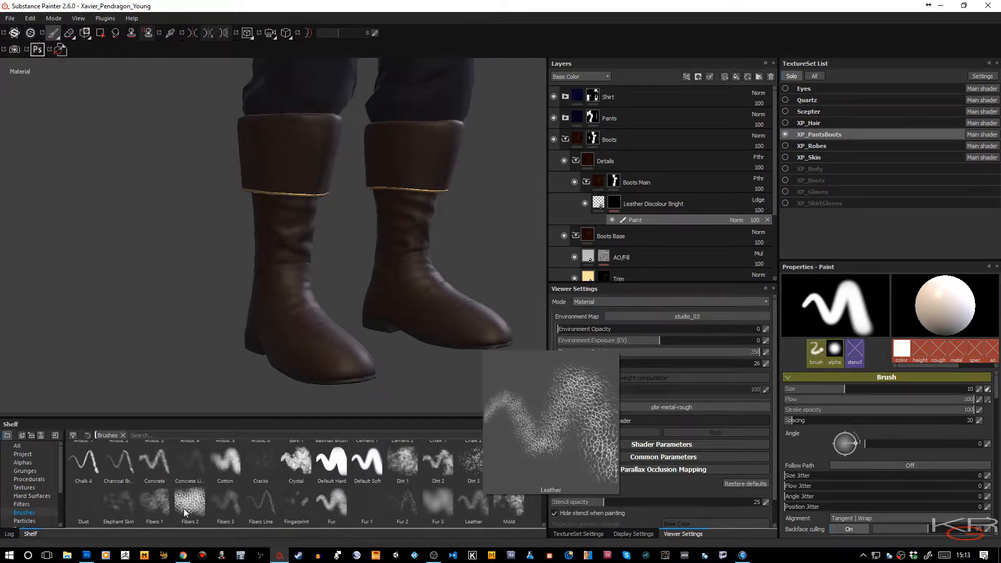
{"action": "left_click", "coordinate": [398, 467]}
Set the brush's flow to 15, flow jitter to 78 and position jitter to 49
{"action": "left_click_drag", "start_coordinate": [846, 399], "coordinate": [811, 399]}
{"action": "left_click", "coordinate": [895, 485]}
{"action": "left_click_drag", "start_coordinate": [902, 489], "coordinate": [941, 493]}
{"action": "left_click_drag", "start_coordinate": [835, 507], "coordinate": [882, 506]}
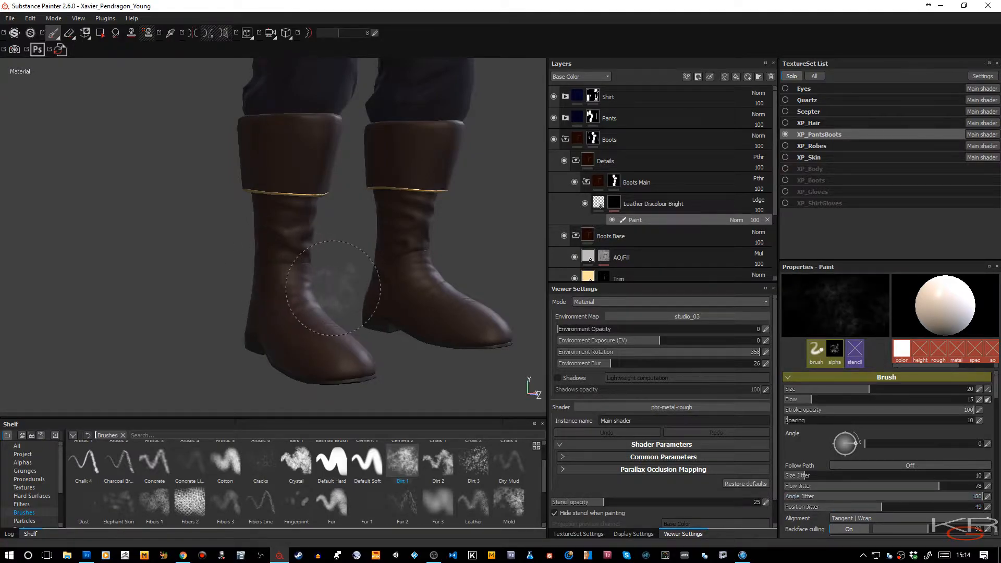
Try a dirt stroke on the boot's toe, reduce the brush size to about 10.7, and undo the stroke
{"action": "scroll", "coordinate": [310, 344], "scroll_direction": "up", "scroll_amount": 3}
{"action": "middle_click_drag", "start_coordinate": [311, 346], "coordinate": [346, 290], "text": "alt"}
{"action": "left_click_drag", "start_coordinate": [346, 326], "coordinate": [346, 337]}
{"action": "right_click_drag", "start_coordinate": [347, 337], "coordinate": [314, 336], "text": "ctrl"}
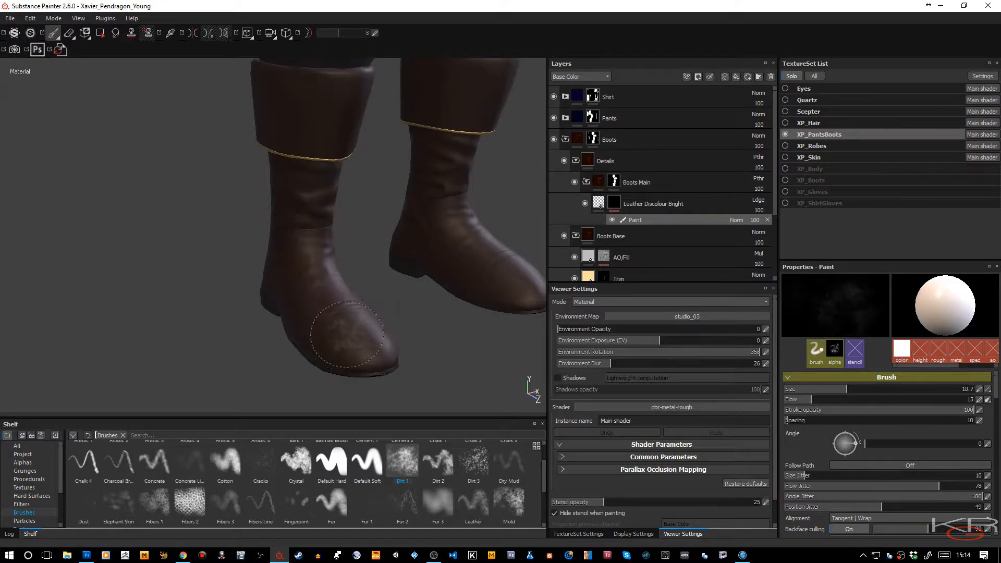
{"action": "key", "text": "ctrl+z"}
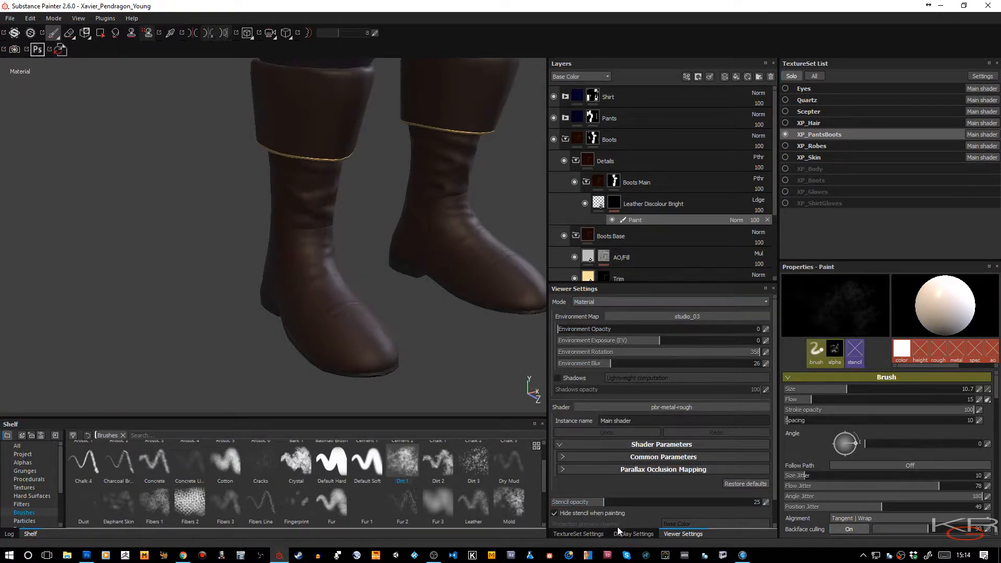
Lower the XP_PantsBoots texture set size to 2048
{"action": "left_click", "coordinate": [579, 534]}
{"action": "left_click", "coordinate": [631, 330]}
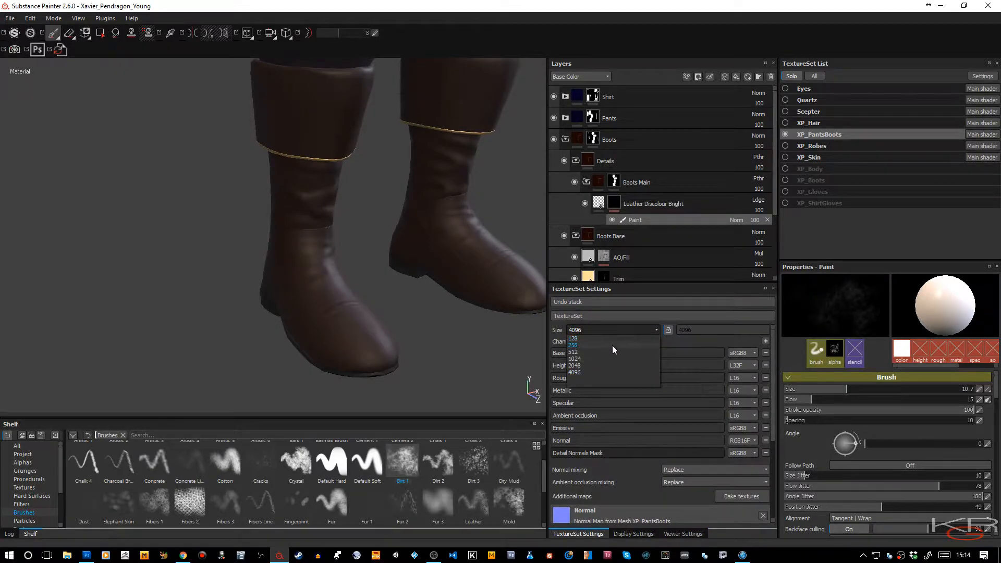
{"action": "left_click", "coordinate": [574, 366]}
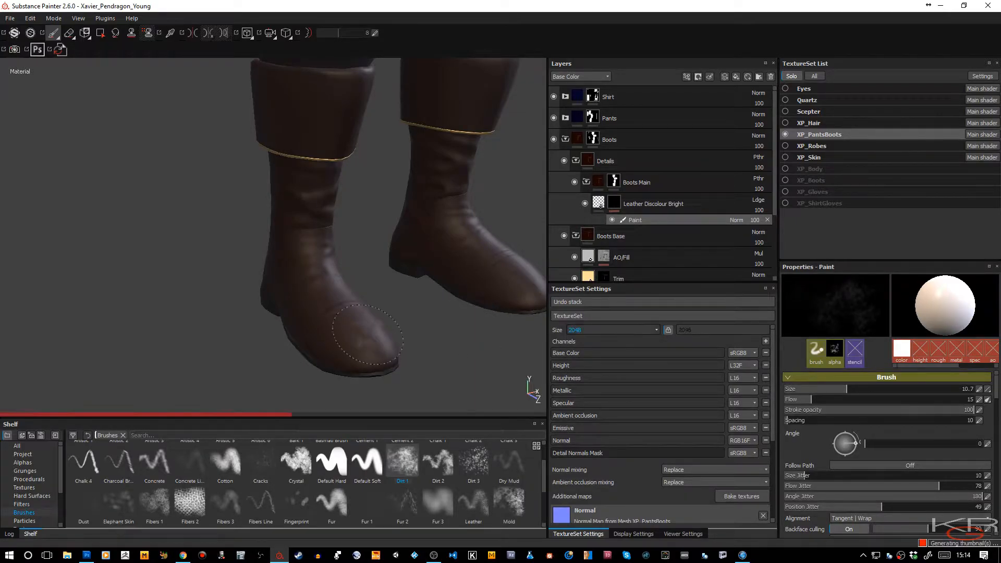
Raise the brush flow to 66 and reduce its size to about 7.1, testing it on the boot's toe
{"action": "right_click_drag", "start_coordinate": [315, 292], "coordinate": [337, 330], "text": "alt"}
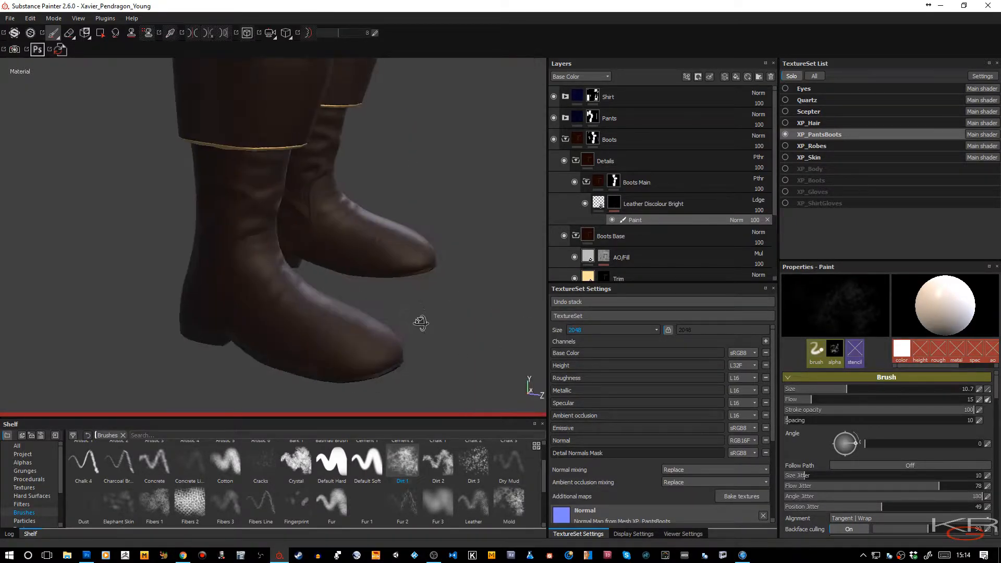
{"action": "mouse_move", "coordinate": [420, 334]}
{"action": "left_mouse_down", "text": "alt"}
{"action": "mouse_move", "coordinate": [449, 284]}
{"action": "mouse_move", "coordinate": [440, 292]}
{"action": "left_mouse_up", "text": "alt"}
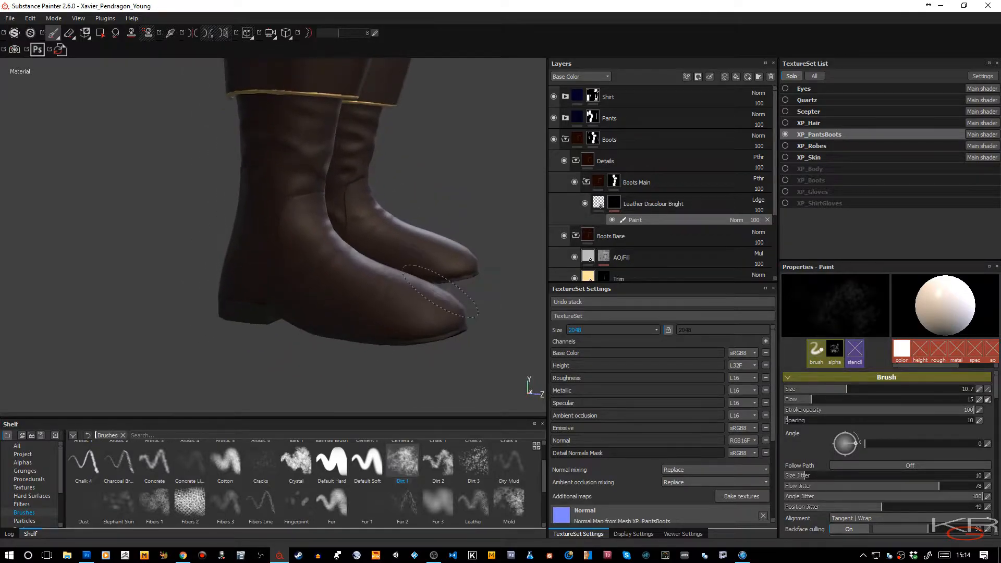
{"action": "left_click", "coordinate": [890, 400]}
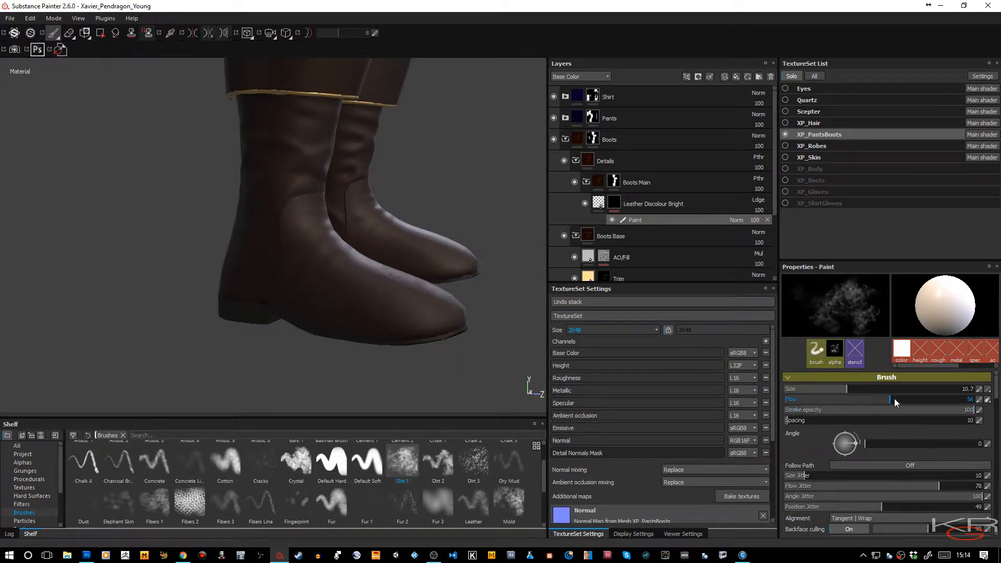
{"action": "mouse_move", "coordinate": [386, 313]}
{"action": "left_mouse_down"}
{"action": "mouse_move", "coordinate": [412, 303]}
{"action": "mouse_move", "coordinate": [401, 313]}
{"action": "mouse_move", "coordinate": [411, 311]}
{"action": "left_mouse_up"}
{"action": "right_click_drag", "start_coordinate": [411, 310], "coordinate": [397, 309], "text": "ctrl"}
Paint dirt strokes on the mask along the nearer boot's toe, side and ankle
{"action": "mouse_move", "coordinate": [395, 309]}
{"action": "left_mouse_down"}
{"action": "mouse_move", "coordinate": [367, 314]}
{"action": "mouse_move", "coordinate": [315, 279]}
{"action": "mouse_move", "coordinate": [311, 242]}
{"action": "mouse_move", "coordinate": [297, 246]}
{"action": "mouse_move", "coordinate": [302, 255]}
{"action": "left_mouse_up"}
{"action": "left_click_drag", "start_coordinate": [438, 313], "coordinate": [446, 310]}
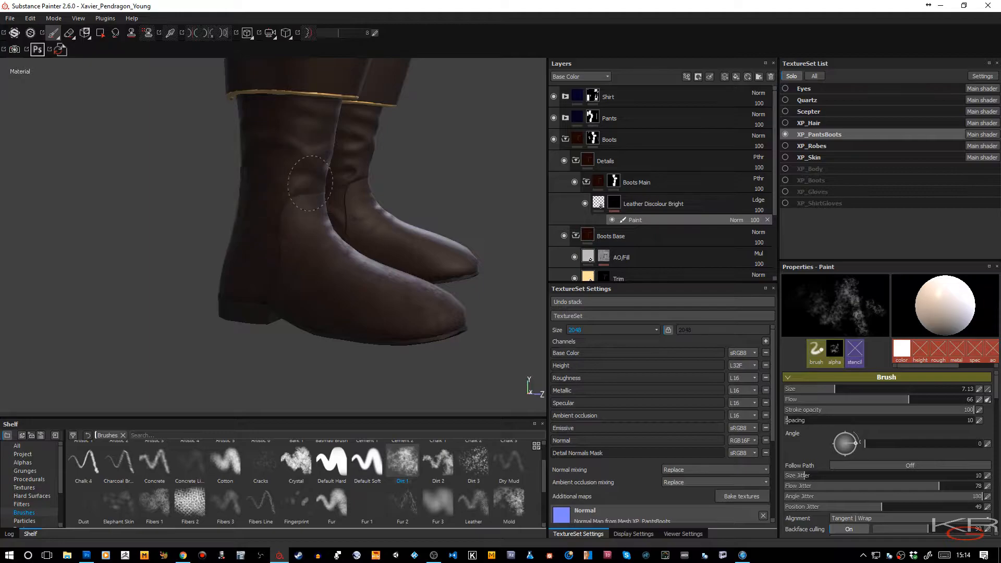
{"action": "mouse_move", "coordinate": [283, 201]}
{"action": "left_mouse_down"}
{"action": "mouse_move", "coordinate": [244, 264]}
{"action": "mouse_move", "coordinate": [286, 228]}
{"action": "mouse_move", "coordinate": [333, 271]}
{"action": "mouse_move", "coordinate": [360, 258]}
{"action": "left_mouse_up"}
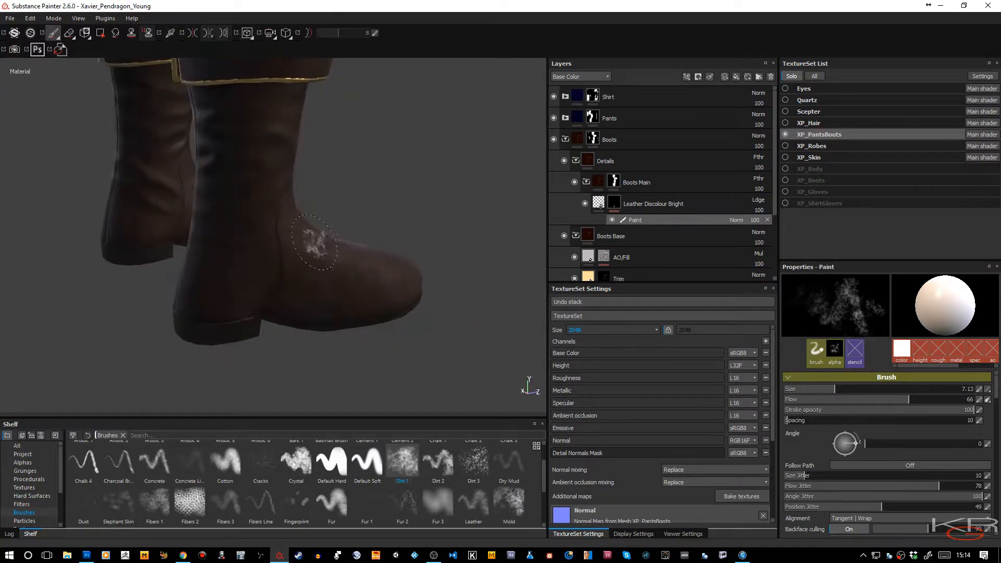
Paint dirt strokes on the mask over the heel and ankle creases, working from the rear of the boots
{"action": "middle_click_drag", "start_coordinate": [322, 244], "coordinate": [344, 264], "text": "alt"}
{"action": "right_click_drag", "start_coordinate": [344, 265], "coordinate": [341, 273], "text": "alt"}
{"action": "left_click_drag", "start_coordinate": [341, 270], "coordinate": [562, 236], "text": "alt"}
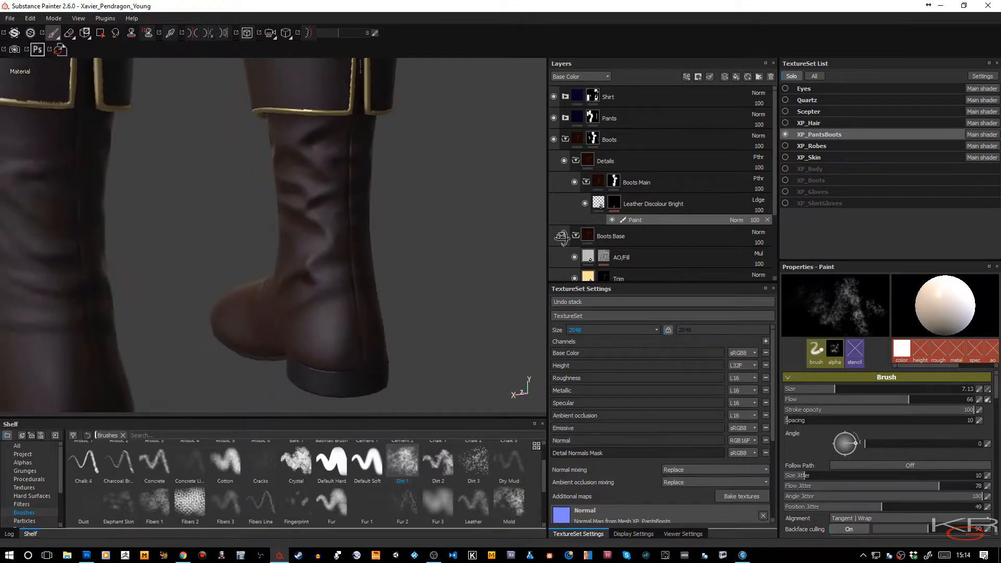
{"action": "right_click_drag", "start_coordinate": [451, 234], "coordinate": [436, 238], "text": "alt"}
{"action": "middle_click_drag", "start_coordinate": [436, 215], "coordinate": [455, 172], "text": "alt"}
{"action": "left_click_drag", "start_coordinate": [431, 230], "coordinate": [449, 232], "text": "alt"}
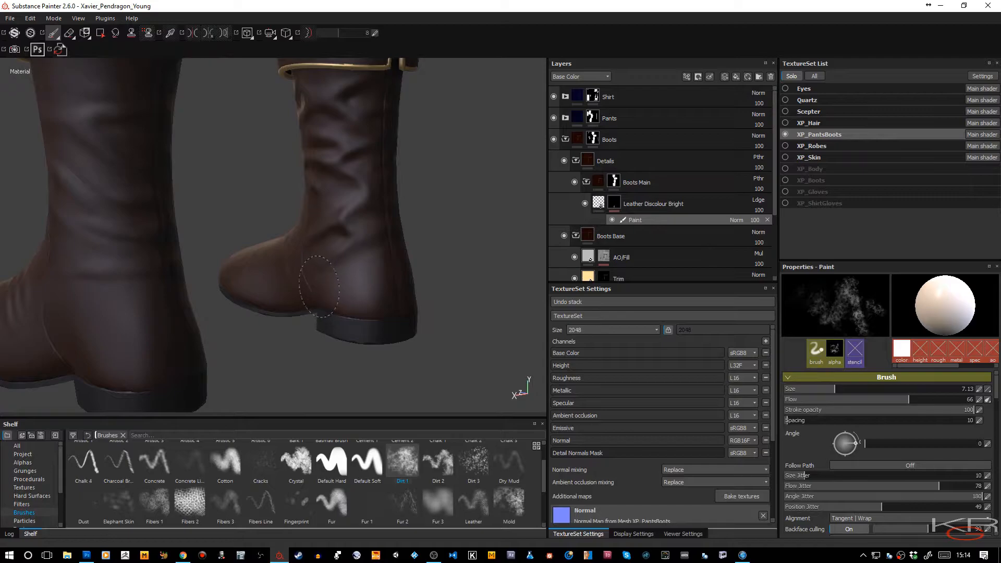
{"action": "mouse_move", "coordinate": [357, 290]}
{"action": "left_mouse_down"}
{"action": "mouse_move", "coordinate": [371, 296]}
{"action": "mouse_move", "coordinate": [345, 287]}
{"action": "left_mouse_up"}
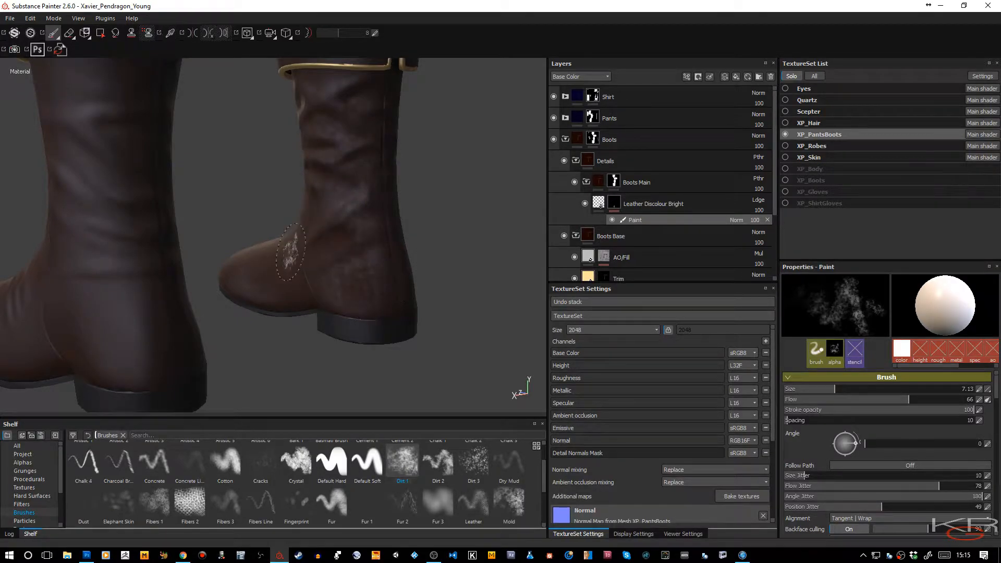
Extend the dirt strokes on the mask across the instep and toe areas at the front of both boots
{"action": "left_click_drag", "start_coordinate": [277, 268], "coordinate": [552, 267], "text": "alt"}
{"action": "mouse_move", "coordinate": [309, 263]}
{"action": "left_mouse_down", "text": "alt"}
{"action": "mouse_move", "coordinate": [384, 286]}
{"action": "mouse_move", "coordinate": [347, 295]}
{"action": "mouse_move", "coordinate": [459, 292]}
{"action": "mouse_move", "coordinate": [314, 254]}
{"action": "mouse_move", "coordinate": [353, 274]}
{"action": "left_mouse_up", "text": "alt"}
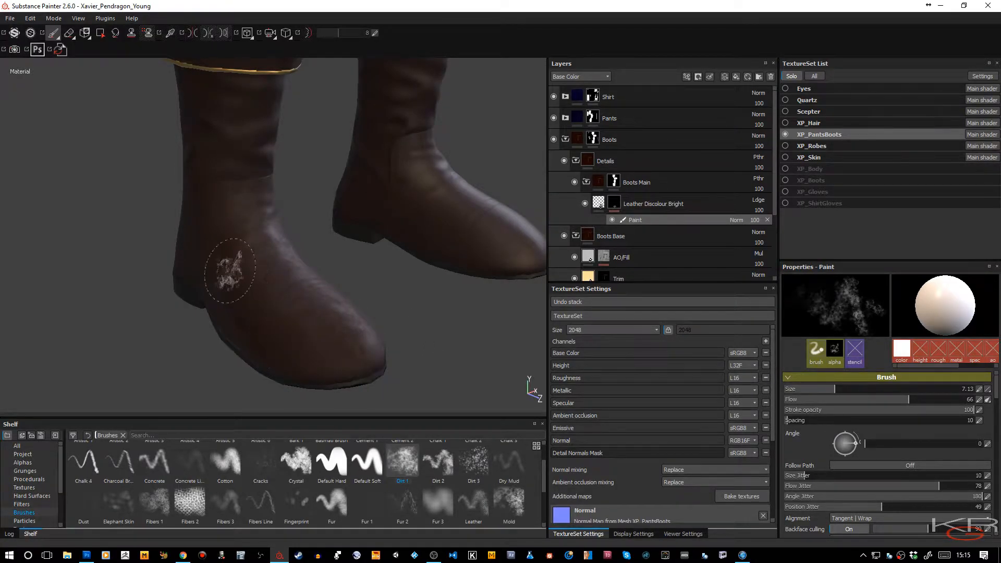
{"action": "scroll", "coordinate": [236, 276], "scroll_direction": "down", "scroll_amount": 2}
{"action": "right_click_drag", "start_coordinate": [236, 276], "coordinate": [251, 315], "text": "alt"}
{"action": "left_click_drag", "start_coordinate": [251, 315], "coordinate": [161, 288], "text": "alt"}
{"action": "right_click_drag", "start_coordinate": [272, 290], "coordinate": [308, 190], "text": "alt"}
{"action": "middle_click_drag", "start_coordinate": [312, 271], "coordinate": [315, 219], "text": "alt"}
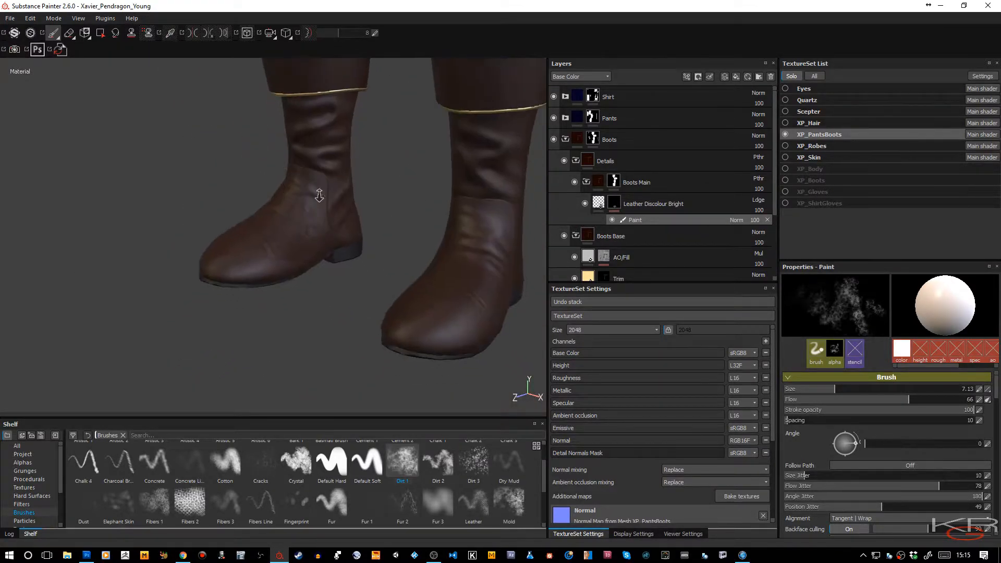
{"action": "right_click_drag", "start_coordinate": [315, 217], "coordinate": [313, 201], "text": "alt"}
{"action": "middle_click_drag", "start_coordinate": [313, 201], "coordinate": [243, 209], "text": "alt"}
{"action": "left_click_drag", "start_coordinate": [242, 209], "coordinate": [280, 156], "text": "alt"}
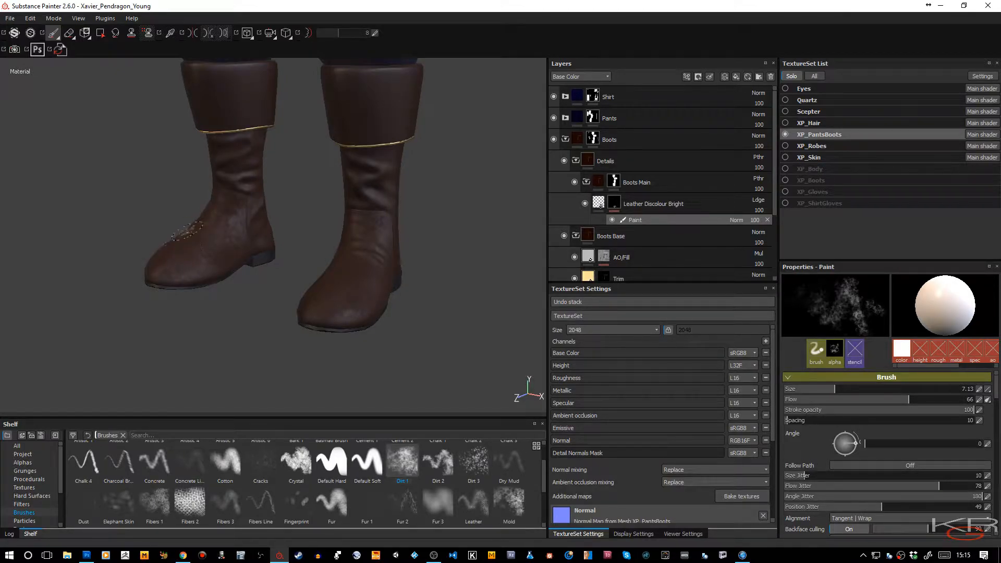
Paint dirt strokes on the mask around the ankles, sides and backs of both boots
{"action": "right_click_drag", "start_coordinate": [187, 240], "coordinate": [213, 295], "text": "alt"}
{"action": "left_click_drag", "start_coordinate": [213, 295], "coordinate": [274, 330], "text": "alt"}
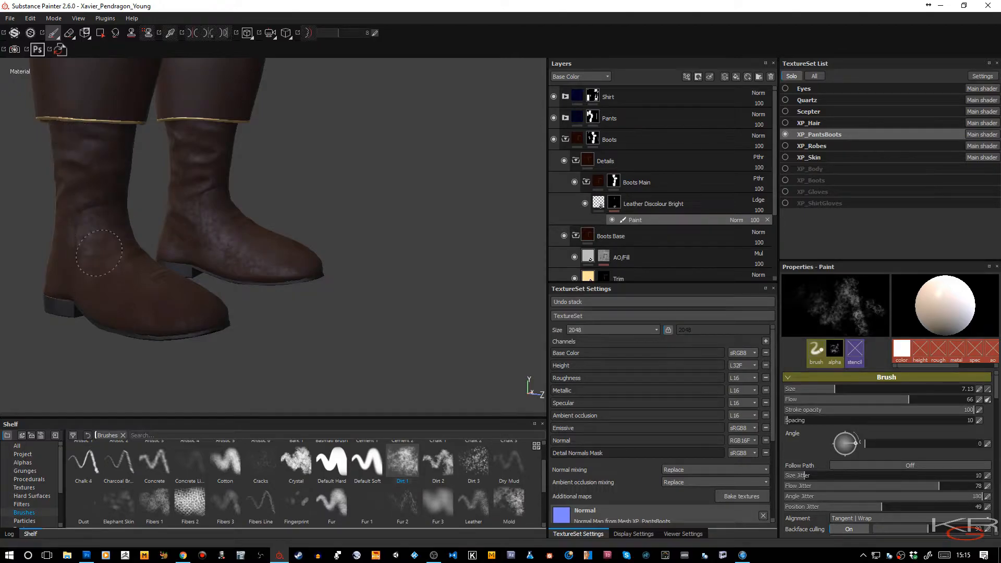
{"action": "left_click", "coordinate": [131, 302]}
{"action": "mouse_move", "coordinate": [130, 302]}
{"action": "left_mouse_down", "text": "alt"}
{"action": "mouse_move", "coordinate": [355, 298]}
{"action": "mouse_move", "coordinate": [308, 311]}
{"action": "mouse_move", "coordinate": [348, 299]}
{"action": "left_mouse_up", "text": "alt"}
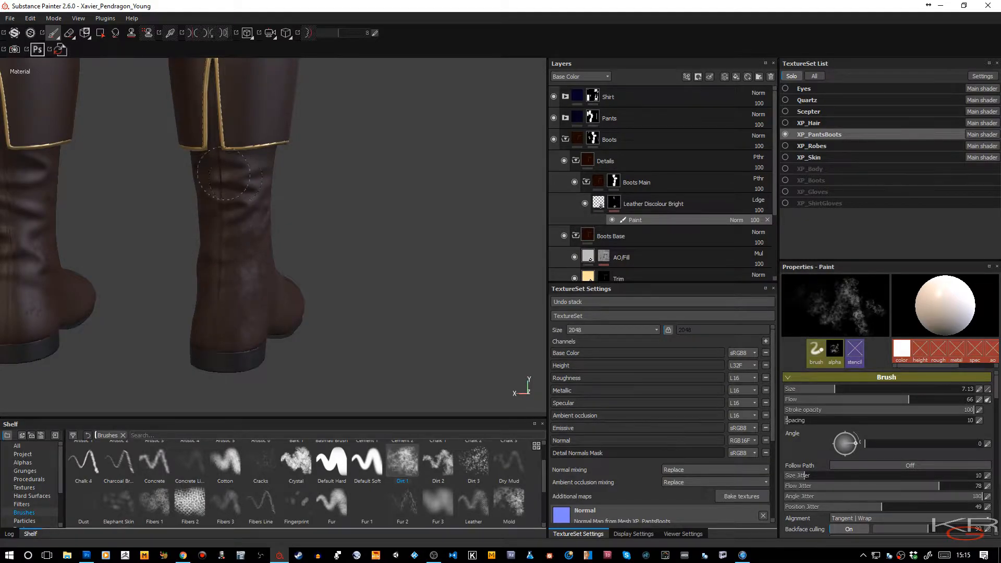
{"action": "left_click", "coordinate": [193, 296]}
{"action": "mouse_move", "coordinate": [194, 297]}
{"action": "left_mouse_down", "text": "alt"}
{"action": "mouse_move", "coordinate": [194, 273]}
{"action": "mouse_move", "coordinate": [335, 273]}
{"action": "left_mouse_up", "text": "alt"}
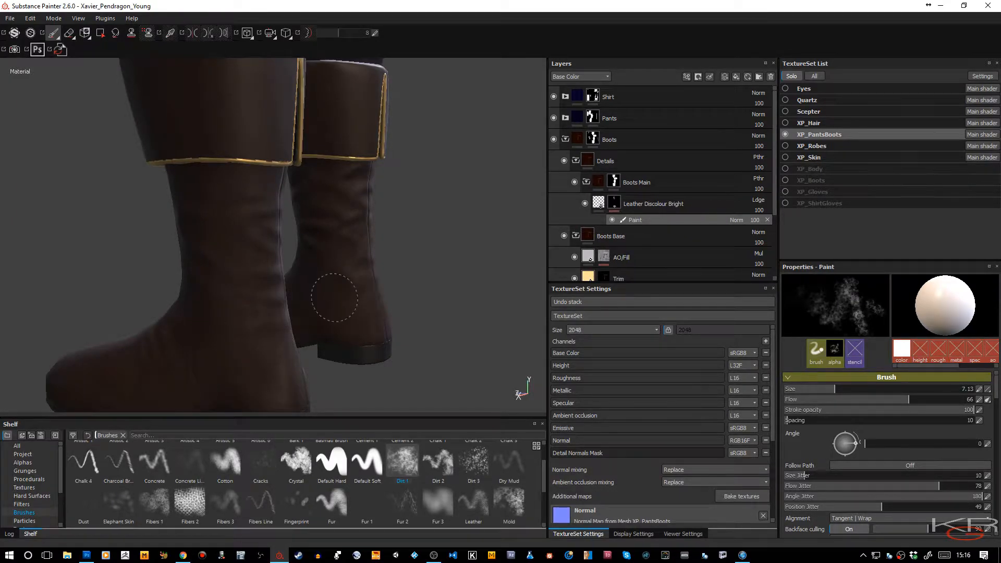
Add dirt strokes to the front of the boots' feet and lower shafts, rotating the environment lighting to judge the coverage
{"action": "mouse_move", "coordinate": [295, 246]}
{"action": "left_mouse_down", "text": "alt"}
{"action": "mouse_move", "coordinate": [268, 173]}
{"action": "mouse_move", "coordinate": [340, 222]}
{"action": "mouse_move", "coordinate": [442, 236]}
{"action": "left_mouse_up", "text": "alt"}
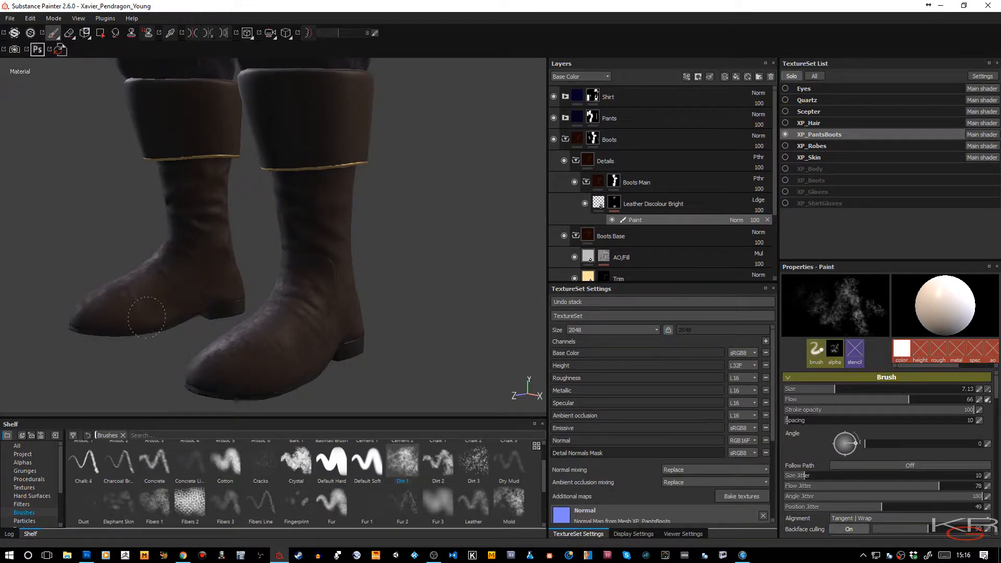
{"action": "left_click", "coordinate": [307, 291]}
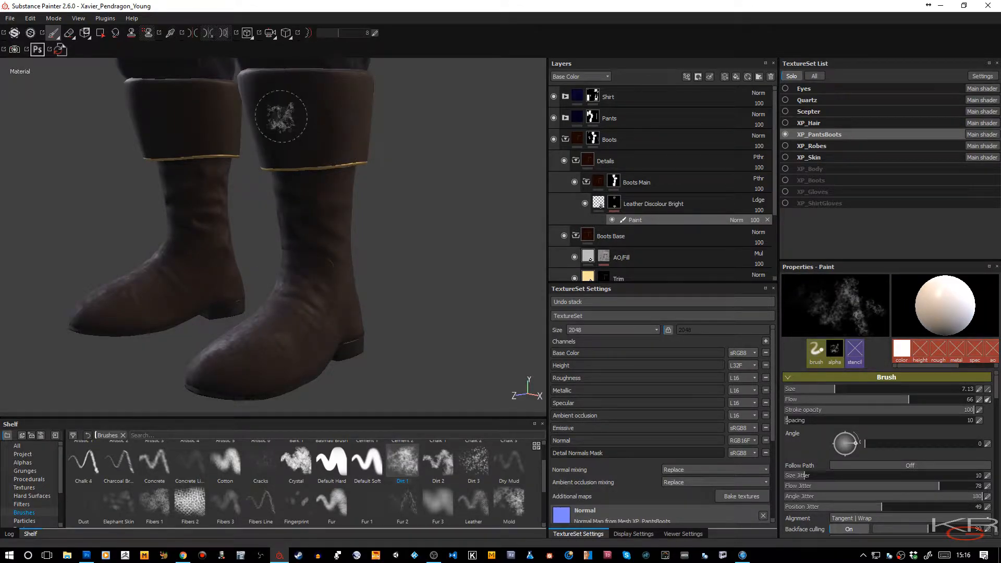
{"action": "right_click_drag", "start_coordinate": [287, 101], "coordinate": [325, 124], "text": "alt"}
{"action": "right_click_drag", "start_coordinate": [313, 212], "coordinate": [358, 208], "text": "shift"}
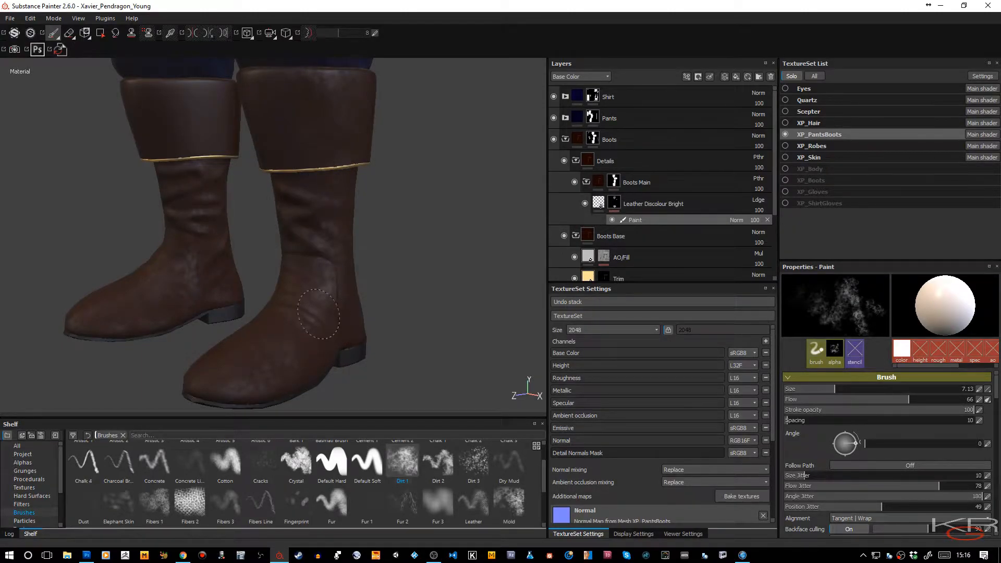
Paint dirt strokes on the mask around the folded cuffs of both boots from the front, side and rear
{"action": "mouse_move", "coordinate": [217, 342]}
{"action": "left_mouse_down", "text": "alt"}
{"action": "mouse_move", "coordinate": [212, 292]}
{"action": "mouse_move", "coordinate": [393, 291]}
{"action": "mouse_move", "coordinate": [392, 275]}
{"action": "mouse_move", "coordinate": [422, 316]}
{"action": "left_mouse_up", "text": "alt"}
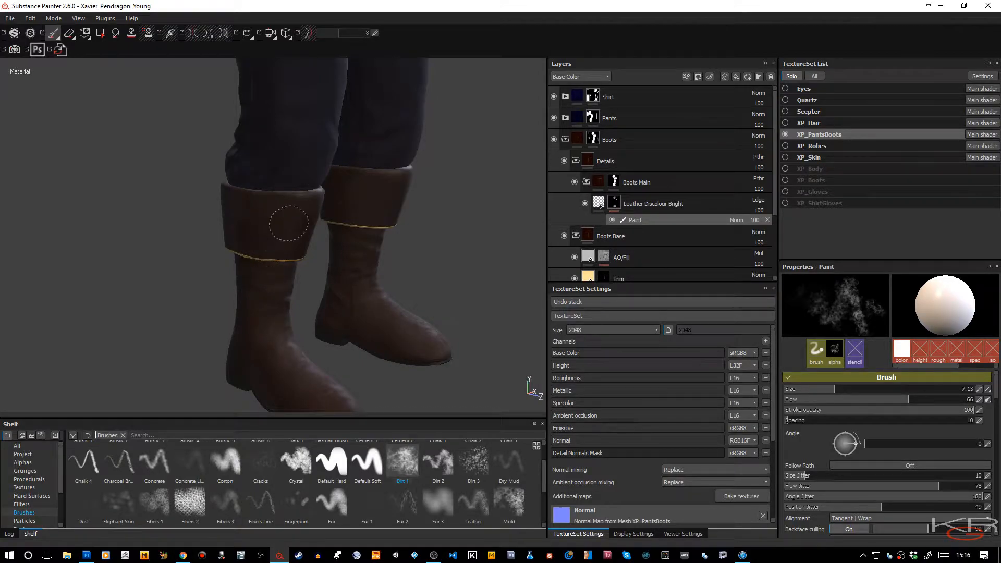
{"action": "left_click_drag", "start_coordinate": [255, 229], "coordinate": [406, 232], "text": "alt"}
{"action": "right_click_drag", "start_coordinate": [358, 266], "coordinate": [344, 269], "text": "alt"}
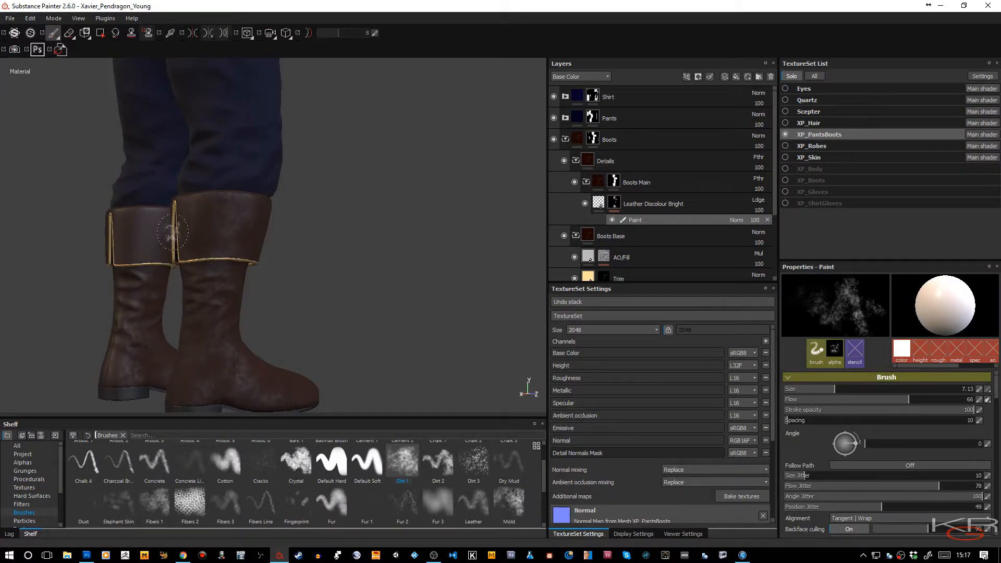
{"action": "mouse_move", "coordinate": [177, 263]}
{"action": "left_mouse_down", "text": "alt"}
{"action": "mouse_move", "coordinate": [189, 303]}
{"action": "mouse_move", "coordinate": [324, 298]}
{"action": "mouse_move", "coordinate": [384, 246]}
{"action": "mouse_move", "coordinate": [344, 266]}
{"action": "mouse_move", "coordinate": [348, 306]}
{"action": "mouse_move", "coordinate": [363, 310]}
{"action": "left_mouse_up", "text": "alt"}
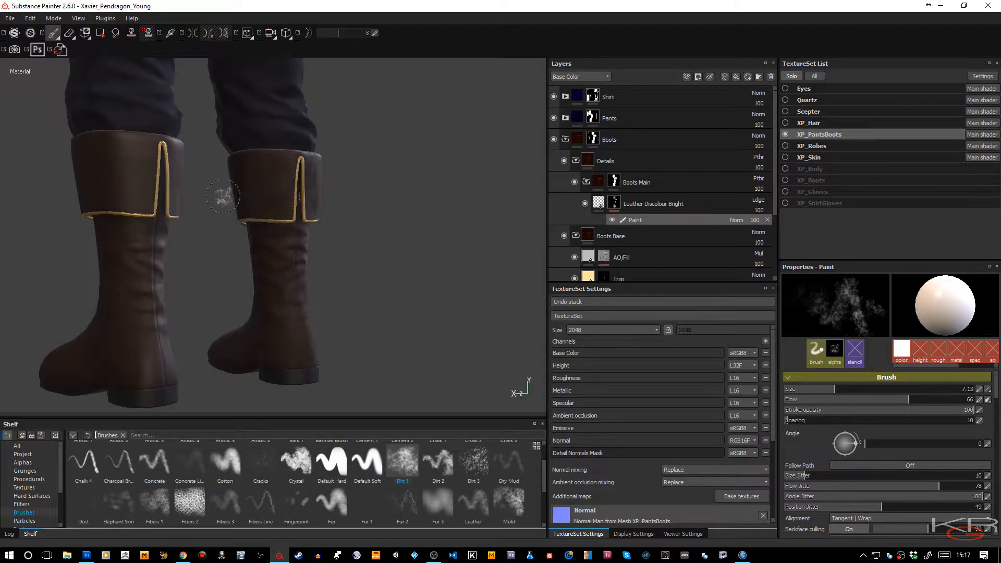
{"action": "mouse_move", "coordinate": [223, 196]}
{"action": "middle_mouse_down", "text": "alt"}
{"action": "mouse_move", "coordinate": [208, 273]}
{"action": "mouse_move", "coordinate": [80, 287]}
{"action": "mouse_move", "coordinate": [118, 220]}
{"action": "mouse_move", "coordinate": [126, 233]}
{"action": "middle_mouse_up", "text": "alt"}
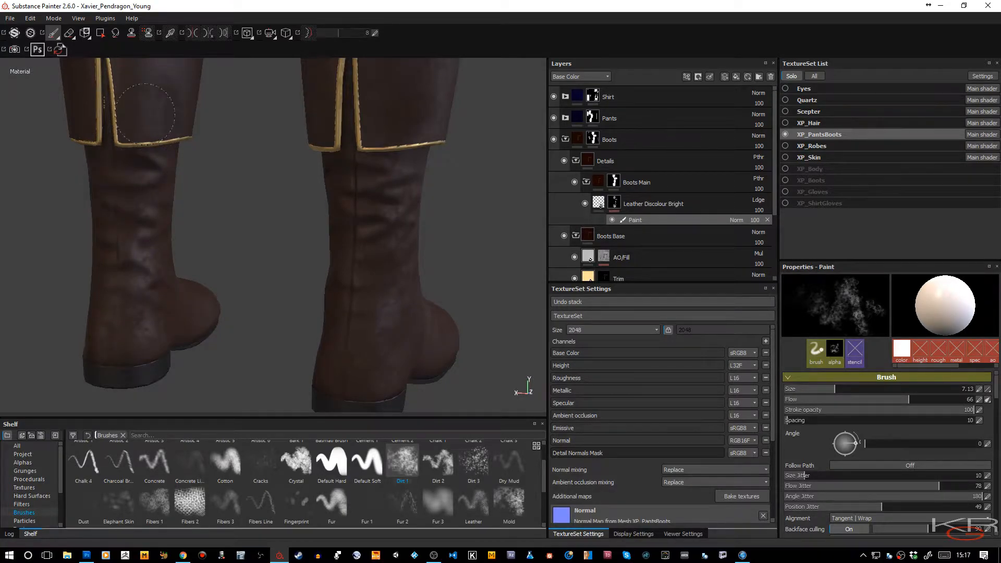
Try a dirt stroke beside the gold trim on the back of the cuff and undo it
{"action": "left_click", "coordinate": [93, 86]}
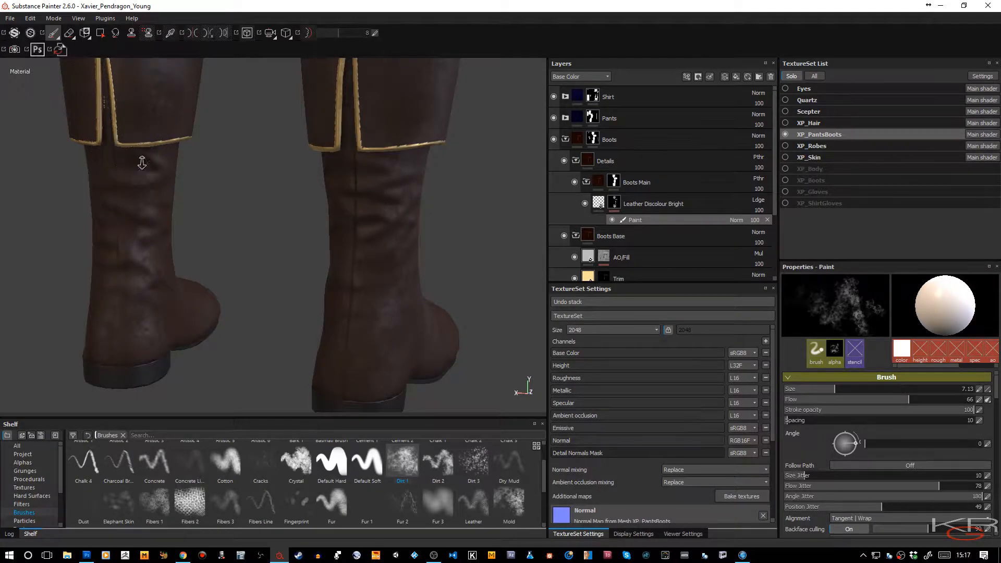
{"action": "scroll", "coordinate": [143, 172], "scroll_direction": "down", "scroll_amount": 5}
{"action": "key", "text": "ctrl+z"}
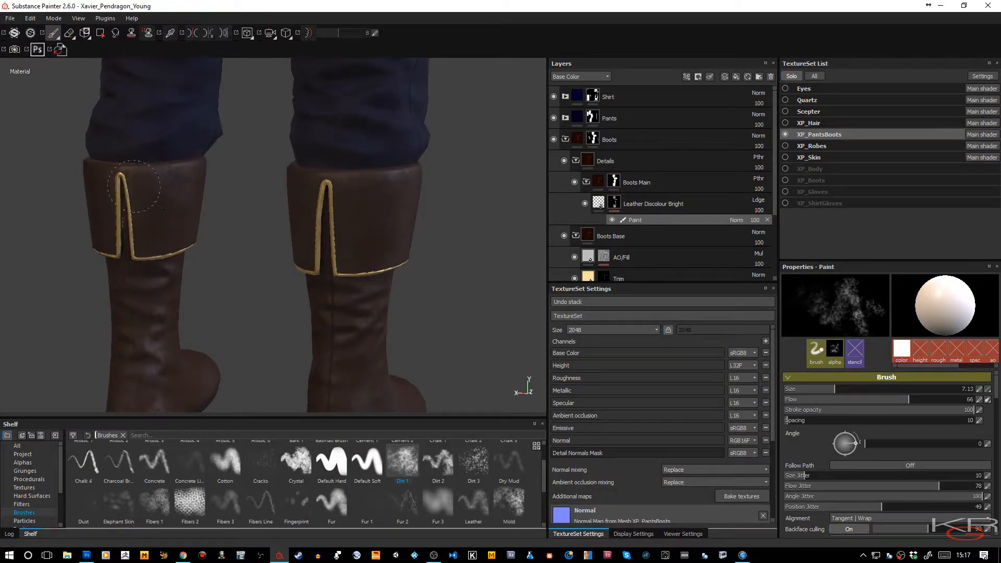
{"action": "mouse_move", "coordinate": [152, 229]}
{"action": "left_mouse_down", "text": "alt"}
{"action": "mouse_move", "coordinate": [338, 216]}
{"action": "mouse_move", "coordinate": [275, 226]}
{"action": "mouse_move", "coordinate": [386, 163]}
{"action": "mouse_move", "coordinate": [284, 258]}
{"action": "mouse_move", "coordinate": [233, 242]}
{"action": "mouse_move", "coordinate": [238, 214]}
{"action": "left_mouse_up", "text": "alt"}
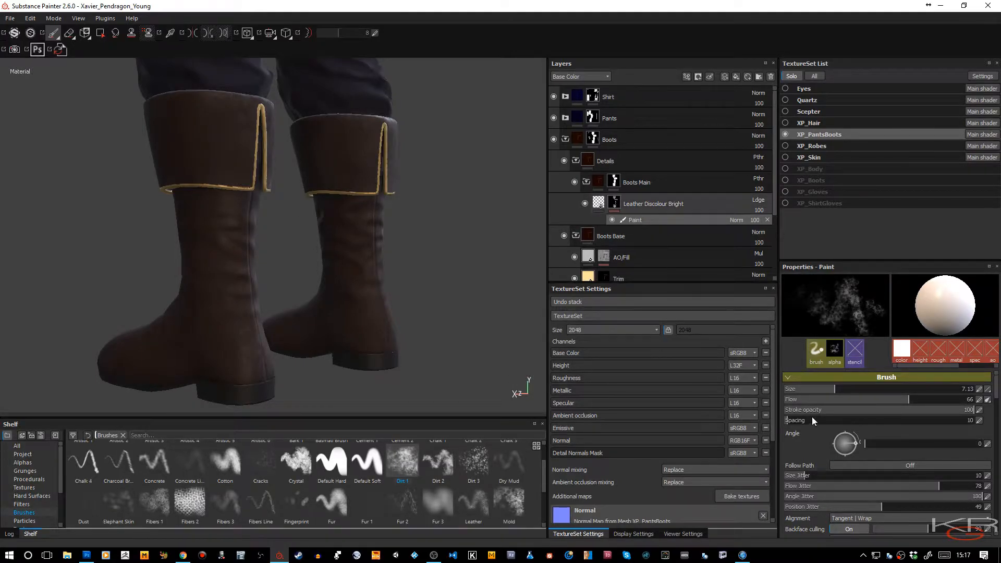
Enable the base color channel on the Leather Discolour Bright fill layer to reveal its painted coverage on the boots
{"action": "key", "text": "Delete"}
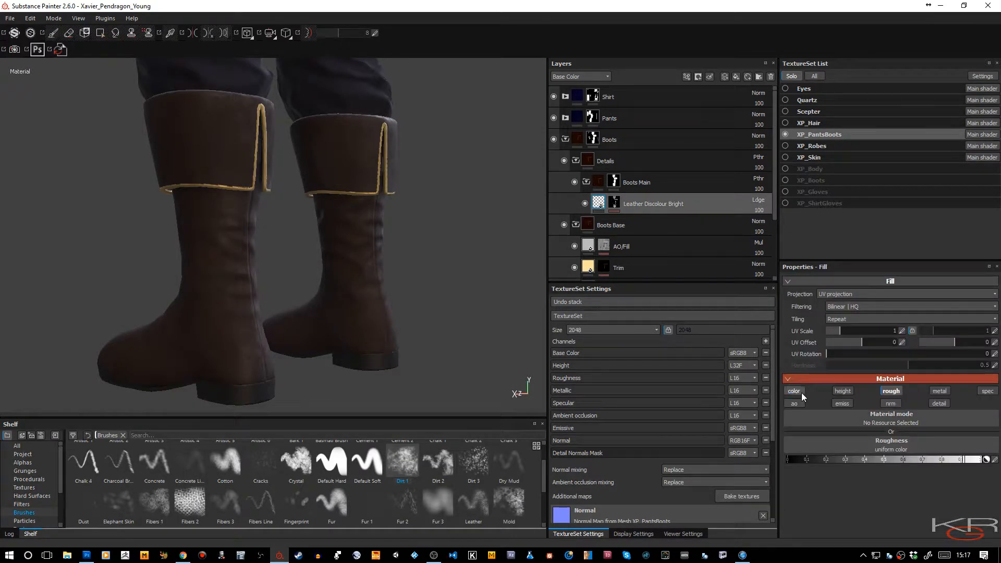
{"action": "left_click_drag", "start_coordinate": [293, 283], "coordinate": [330, 237], "text": "alt"}
{"action": "middle_click_drag", "start_coordinate": [330, 238], "coordinate": [483, 174], "text": "alt"}
{"action": "right_click_drag", "start_coordinate": [467, 191], "coordinate": [424, 196], "text": "shift"}
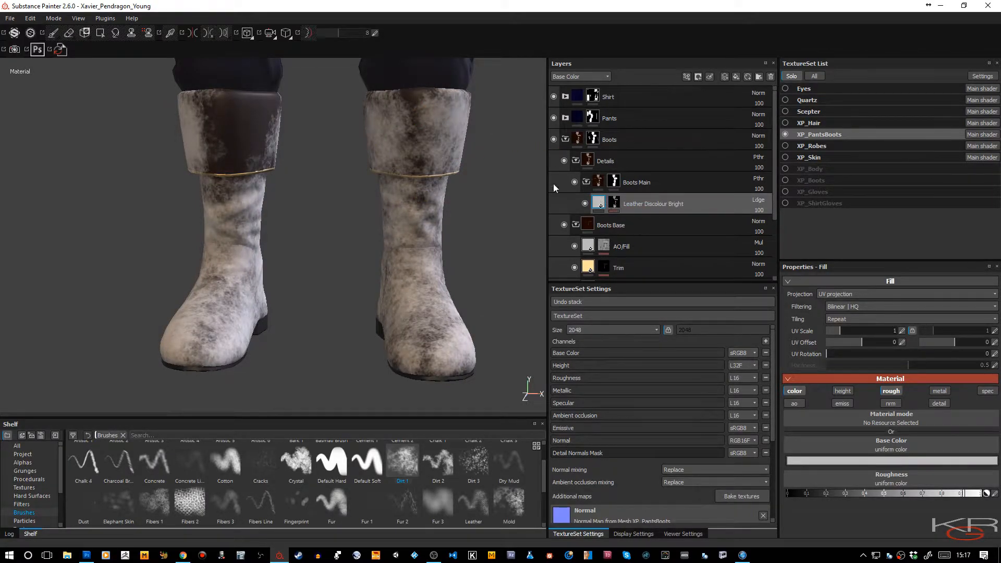
Paint dirt strokes on the mask over the uncovered dark areas of both boots' cuffs and shafts
{"action": "mouse_move", "coordinate": [225, 114]}
{"action": "left_mouse_down"}
{"action": "mouse_move", "coordinate": [251, 116]}
{"action": "mouse_move", "coordinate": [249, 147]}
{"action": "mouse_move", "coordinate": [230, 149]}
{"action": "left_mouse_up"}
{"action": "mouse_move", "coordinate": [395, 98]}
{"action": "left_mouse_down"}
{"action": "mouse_move", "coordinate": [415, 102]}
{"action": "mouse_move", "coordinate": [424, 172]}
{"action": "left_mouse_up"}
{"action": "mouse_move", "coordinate": [237, 192]}
{"action": "left_mouse_down"}
{"action": "mouse_move", "coordinate": [267, 196]}
{"action": "mouse_move", "coordinate": [275, 223]}
{"action": "mouse_move", "coordinate": [359, 204]}
{"action": "mouse_move", "coordinate": [632, 213]}
{"action": "left_mouse_up"}
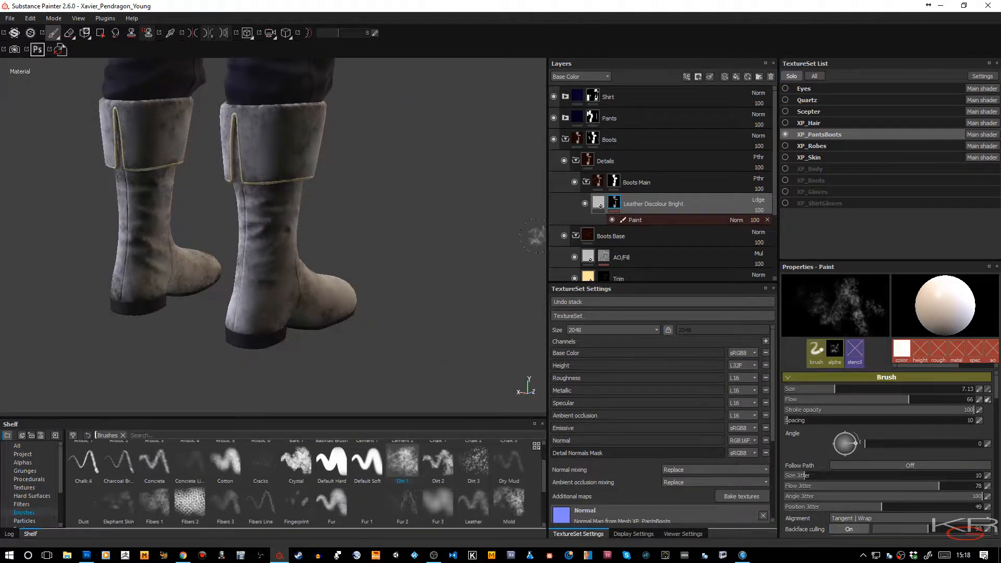
{"action": "right_click_drag", "start_coordinate": [403, 252], "coordinate": [423, 247], "text": "shift"}
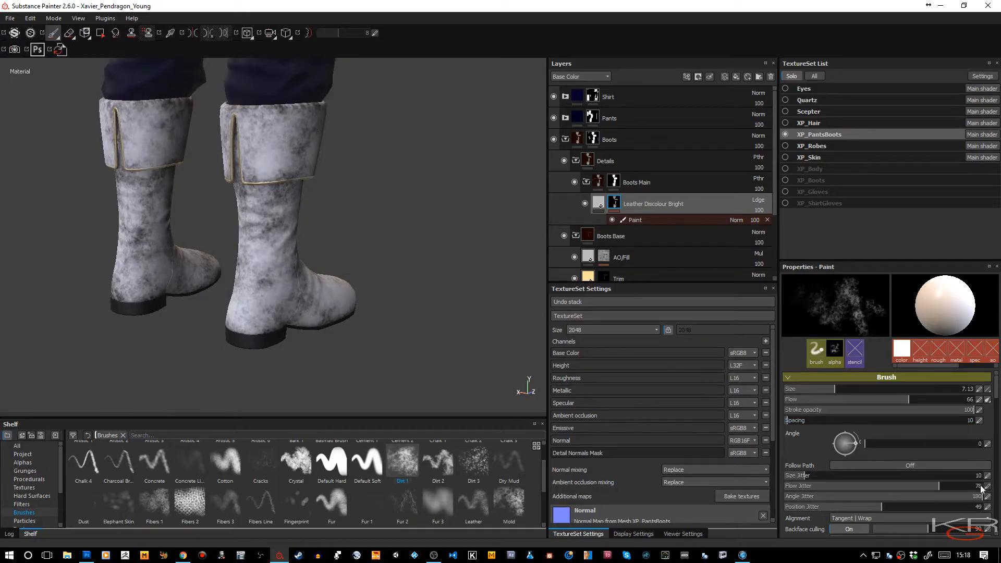
Set the dirt brush to black with alpha hardness 0.85 and shape 0.89, and enlarge it
{"action": "scroll", "coordinate": [980, 489], "scroll_direction": "down", "scroll_amount": 5}
{"action": "left_click", "coordinate": [979, 440]}
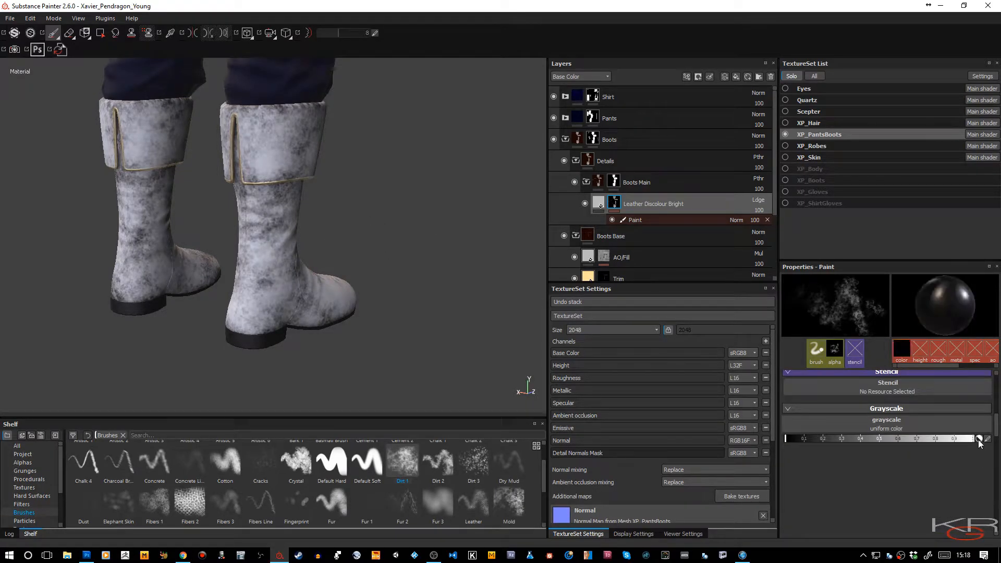
{"action": "scroll", "coordinate": [866, 424], "scroll_direction": "up", "scroll_amount": 3}
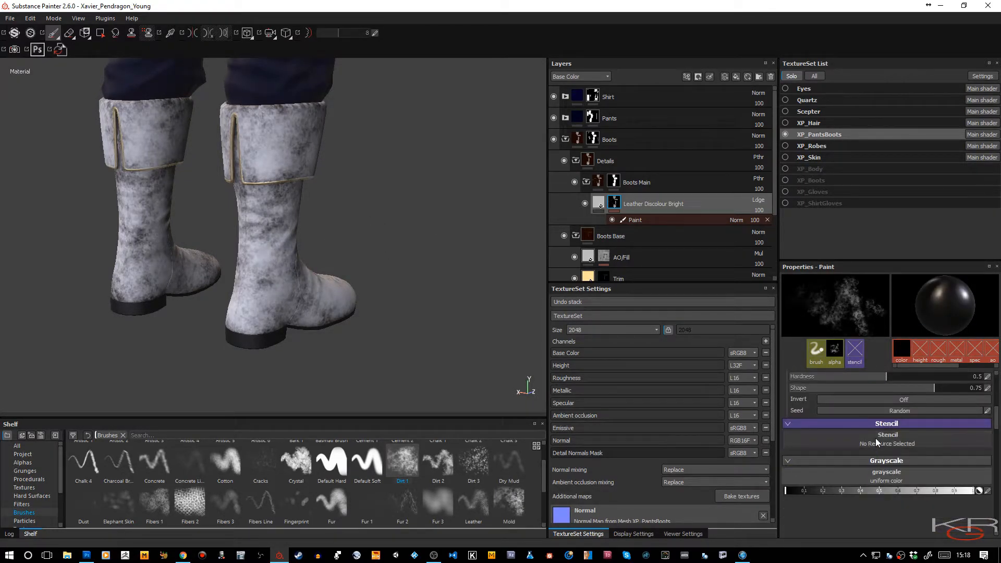
{"action": "left_click", "coordinate": [880, 461]}
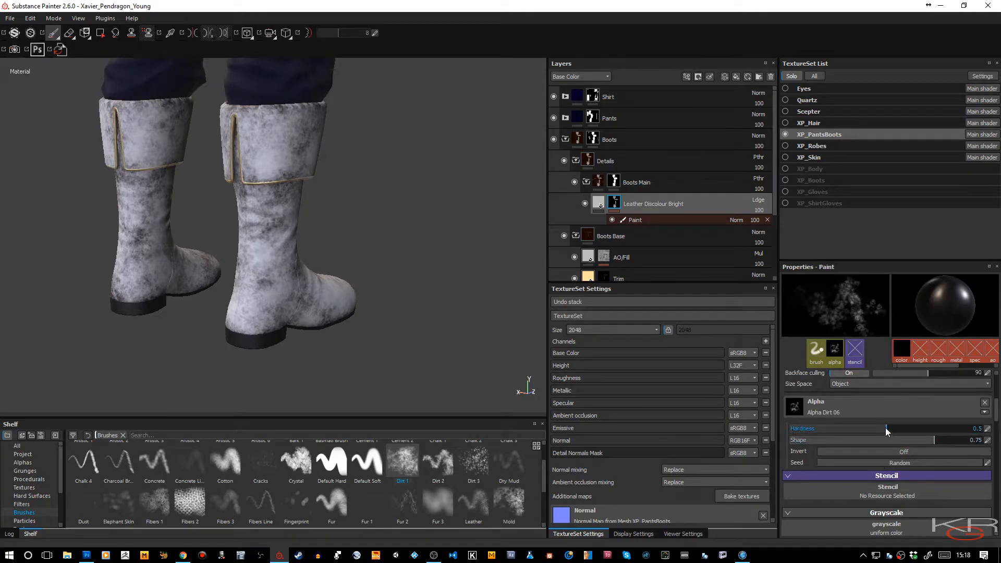
{"action": "mouse_move", "coordinate": [915, 423]}
{"action": "left_mouse_down"}
{"action": "mouse_move", "coordinate": [952, 420]}
{"action": "mouse_move", "coordinate": [934, 442]}
{"action": "mouse_move", "coordinate": [859, 447]}
{"action": "mouse_move", "coordinate": [959, 440]}
{"action": "left_mouse_up"}
{"action": "left_click", "coordinate": [906, 465]}
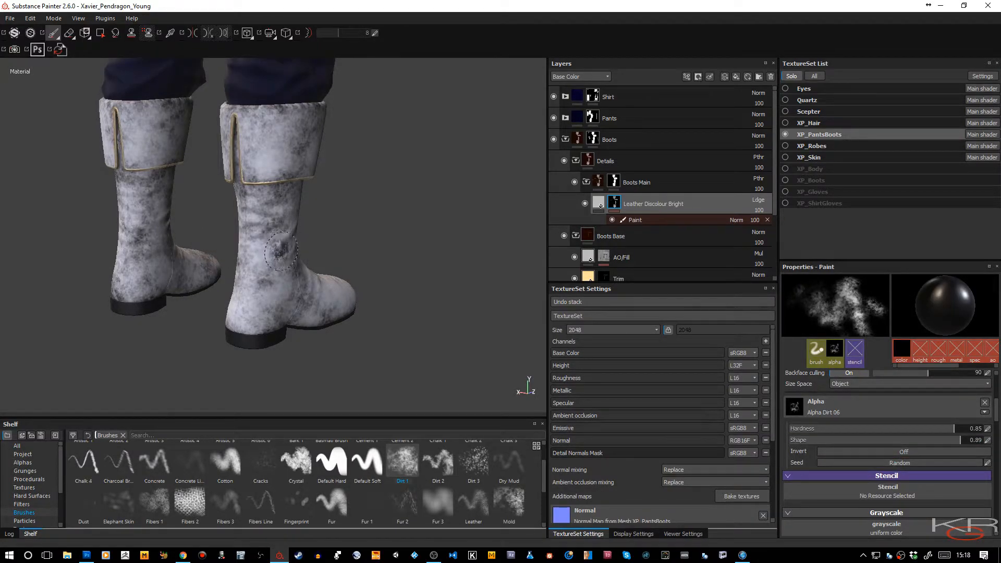
{"action": "right_click_drag", "start_coordinate": [282, 252], "coordinate": [665, 259], "text": "ctrl"}
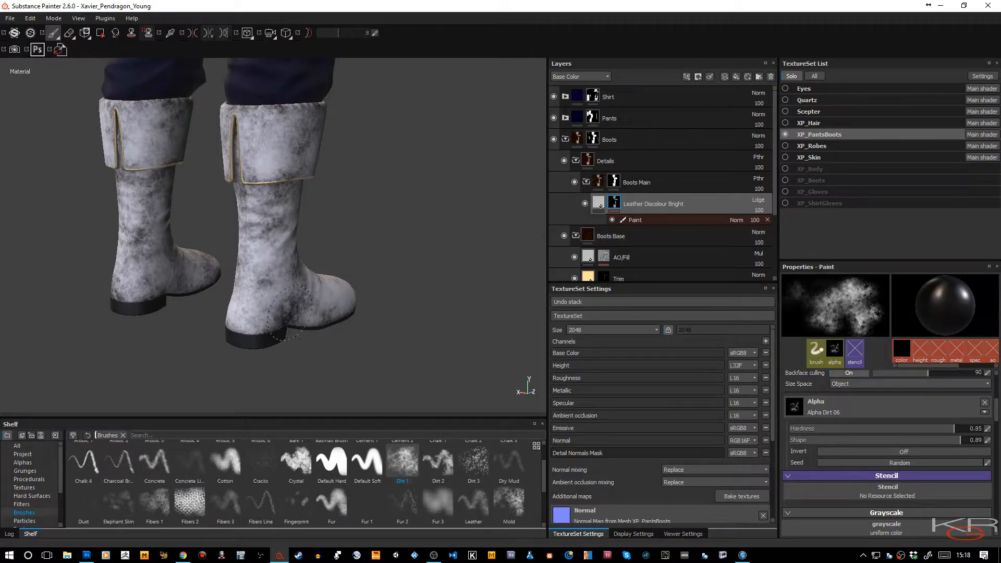
Try to paint black dirt dabs over the heel and ankle of the nearer boot
{"action": "left_click", "coordinate": [265, 309]}
{"action": "left_click", "coordinate": [272, 308]}
{"action": "left_click", "coordinate": [260, 312]}
{"action": "left_click", "coordinate": [253, 306]}
{"action": "left_click", "coordinate": [252, 297]}
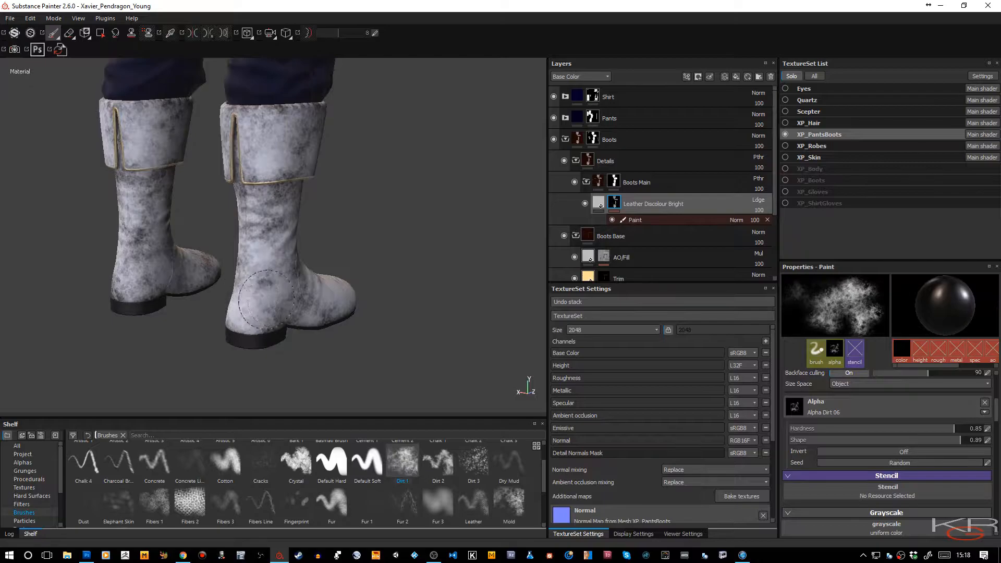
{"action": "left_click_drag", "start_coordinate": [997, 414], "coordinate": [1000, 431]}
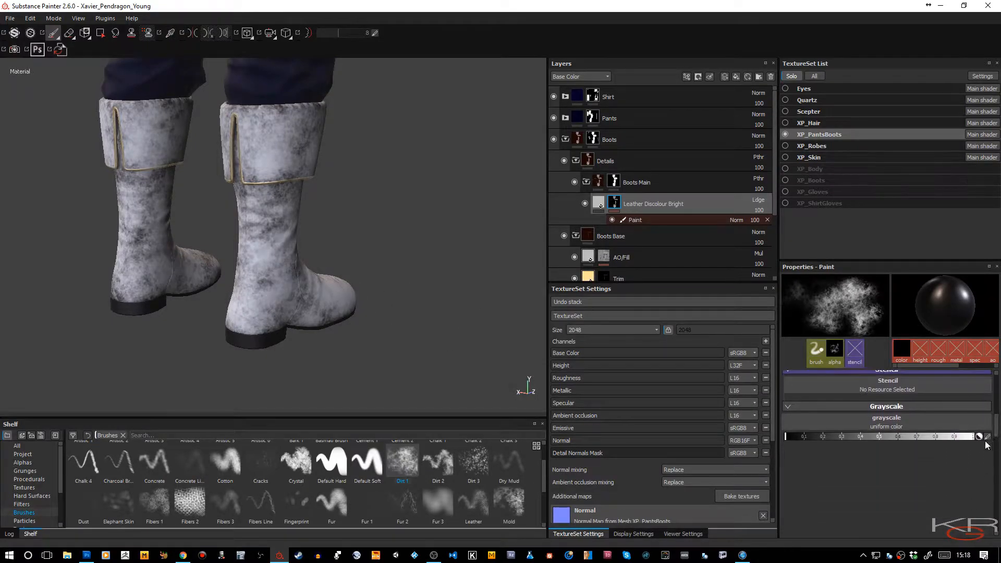
{"action": "left_click", "coordinate": [277, 319]}
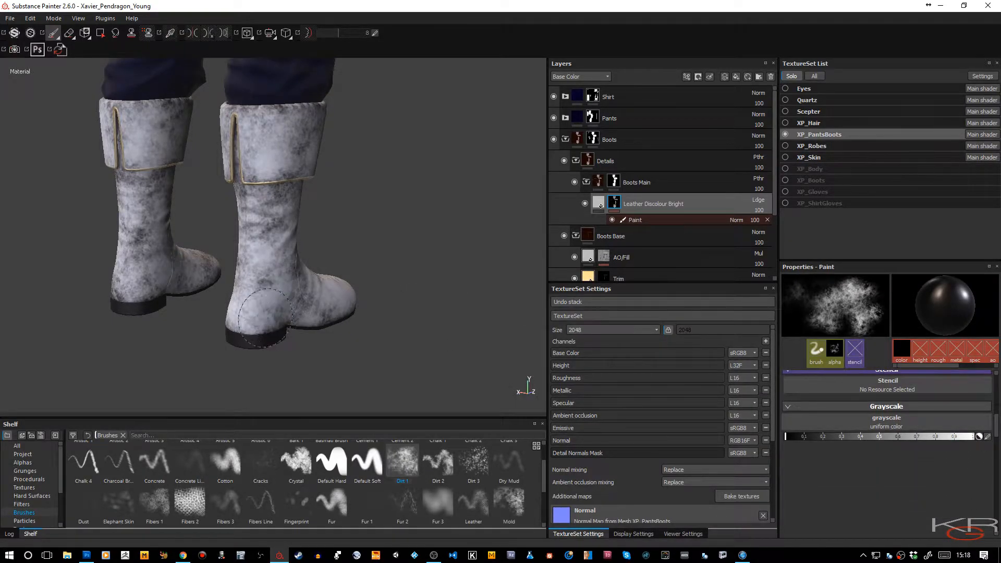
{"action": "left_click_drag", "start_coordinate": [267, 301], "coordinate": [265, 273]}
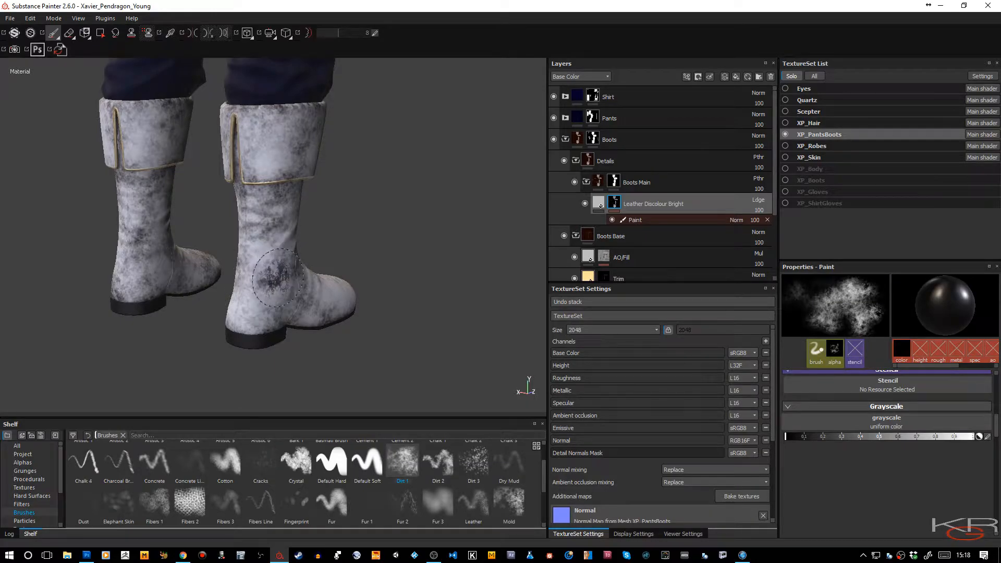
Select the mask's Paint effect and paint black dirt over the nearer boot's ankle and rear cuff
{"action": "left_click", "coordinate": [641, 219]}
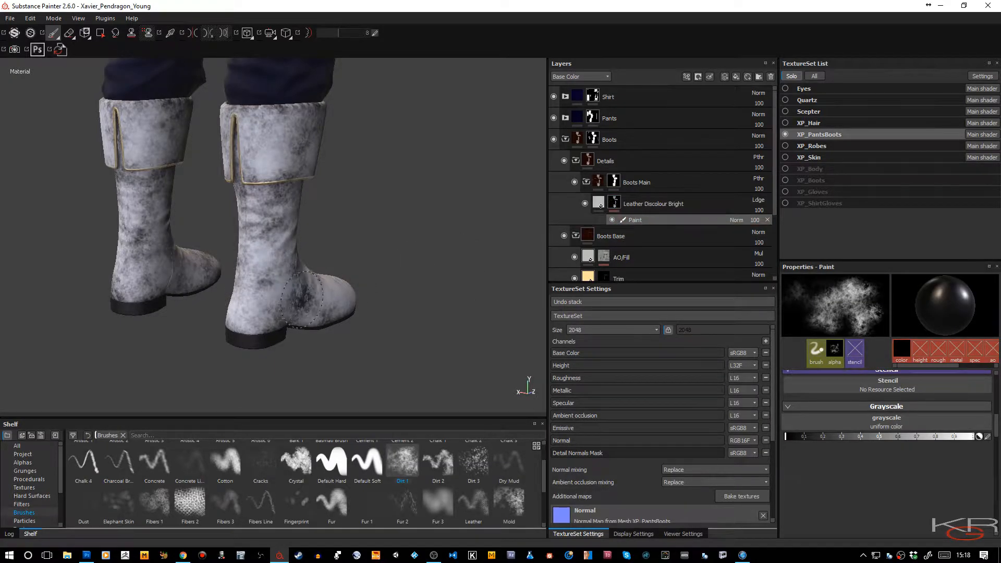
{"action": "left_click_drag", "start_coordinate": [247, 287], "coordinate": [259, 279]}
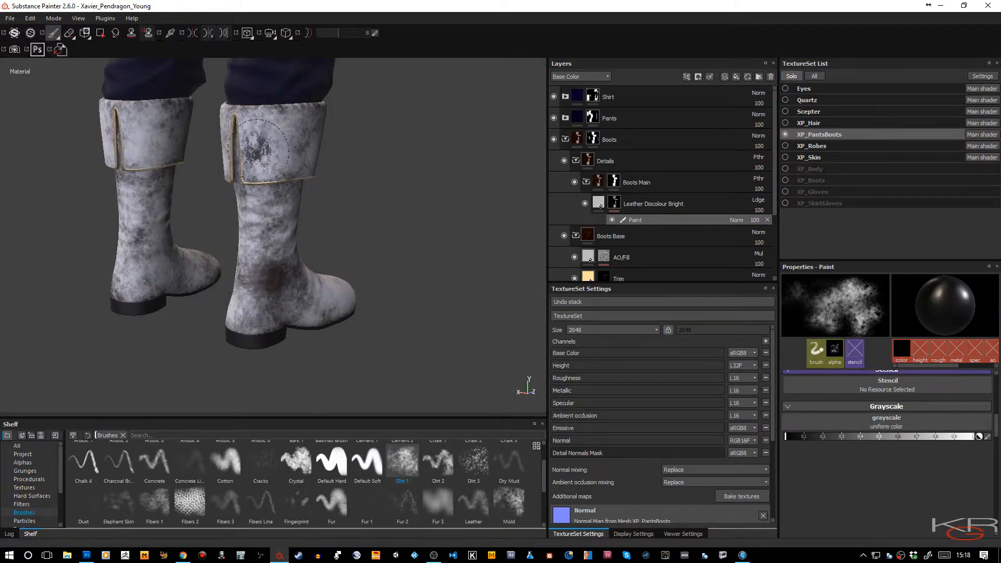
{"action": "left_click_drag", "start_coordinate": [264, 154], "coordinate": [275, 152]}
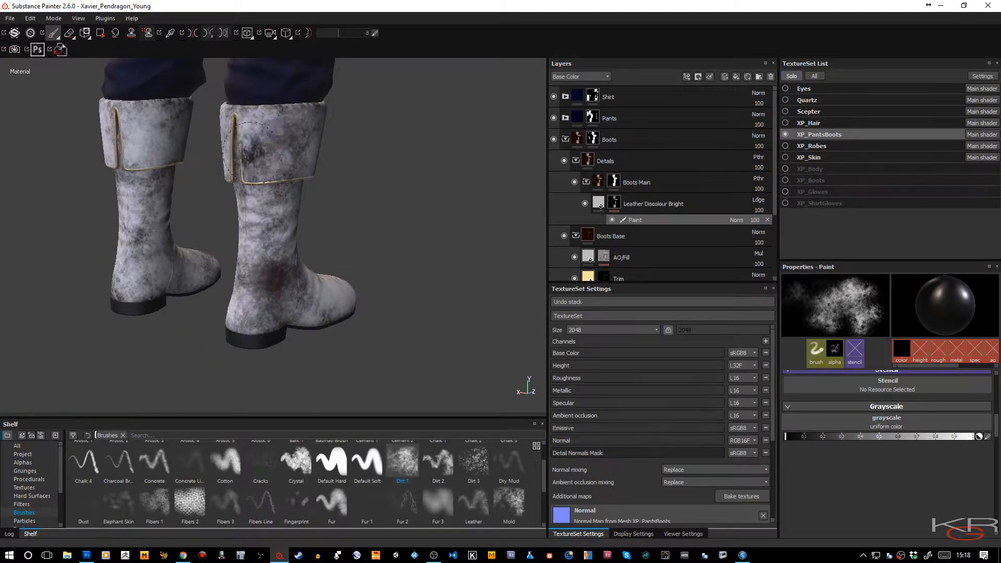
Paint black dirt strokes over the feet and ankles of both boots and the nearer shaft and cuff from the front side
{"action": "left_click_drag", "start_coordinate": [303, 210], "coordinate": [79, 230], "text": "alt"}
{"action": "left_click_drag", "start_coordinate": [166, 238], "coordinate": [214, 228], "text": "alt"}
{"action": "right_click_drag", "start_coordinate": [214, 228], "coordinate": [191, 238], "text": "alt"}
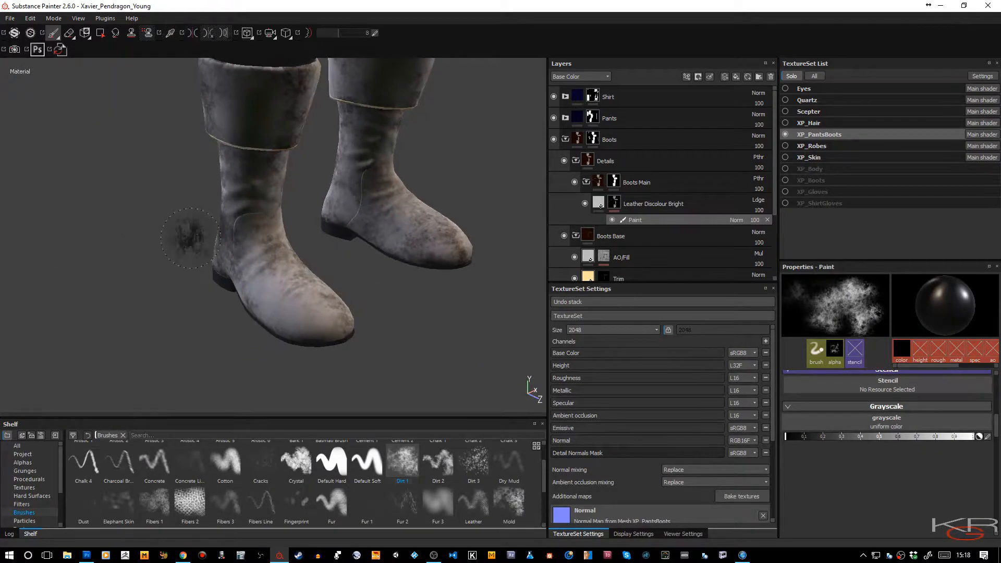
{"action": "mouse_move", "coordinate": [252, 293]}
{"action": "left_mouse_down"}
{"action": "mouse_move", "coordinate": [278, 290]}
{"action": "mouse_move", "coordinate": [305, 308]}
{"action": "mouse_move", "coordinate": [257, 275]}
{"action": "left_mouse_up"}
{"action": "mouse_move", "coordinate": [247, 211]}
{"action": "left_mouse_down"}
{"action": "mouse_move", "coordinate": [251, 194]}
{"action": "mouse_move", "coordinate": [222, 103]}
{"action": "left_mouse_up"}
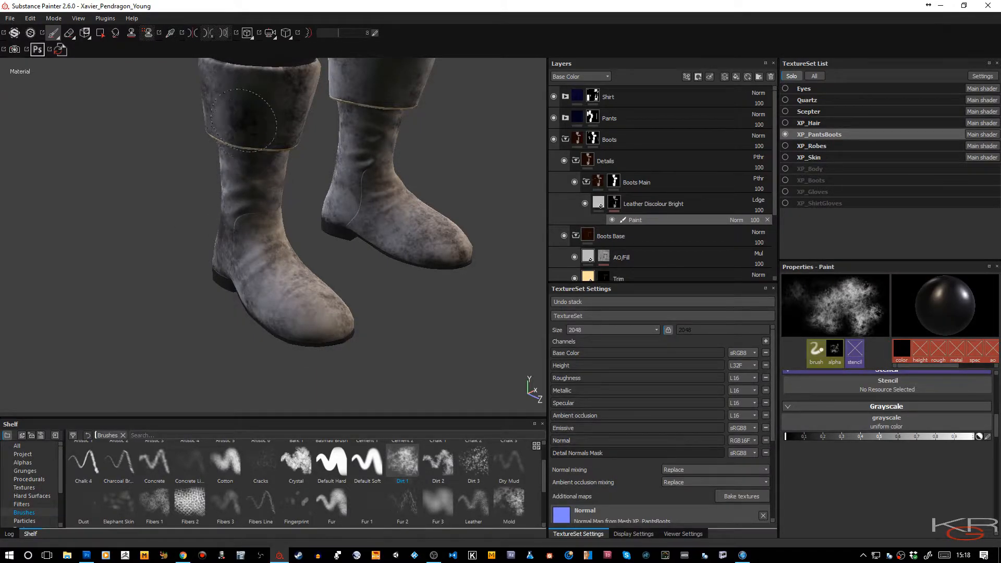
{"action": "left_click_drag", "start_coordinate": [417, 237], "coordinate": [353, 211]}
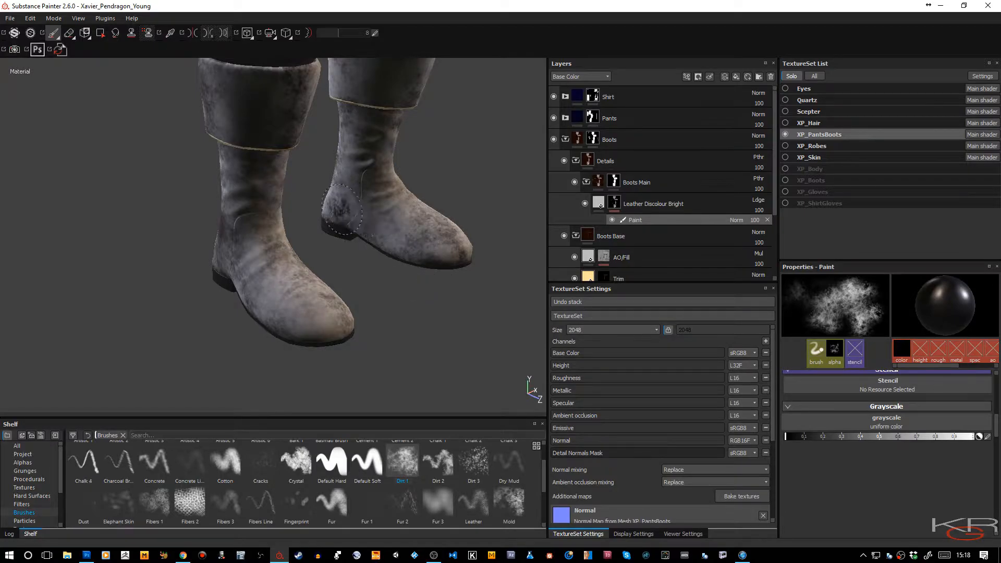
{"action": "mouse_move", "coordinate": [428, 247]}
{"action": "left_mouse_down"}
{"action": "mouse_move", "coordinate": [360, 225]}
{"action": "mouse_move", "coordinate": [349, 201]}
{"action": "left_mouse_up"}
{"action": "left_click_drag", "start_coordinate": [285, 287], "coordinate": [306, 308]}
{"action": "left_click_drag", "start_coordinate": [255, 282], "coordinate": [261, 277]}
{"action": "mouse_move", "coordinate": [299, 304]}
{"action": "left_mouse_down"}
{"action": "mouse_move", "coordinate": [307, 311]}
{"action": "mouse_move", "coordinate": [261, 279]}
{"action": "mouse_move", "coordinate": [306, 308]}
{"action": "mouse_move", "coordinate": [254, 260]}
{"action": "left_mouse_up"}
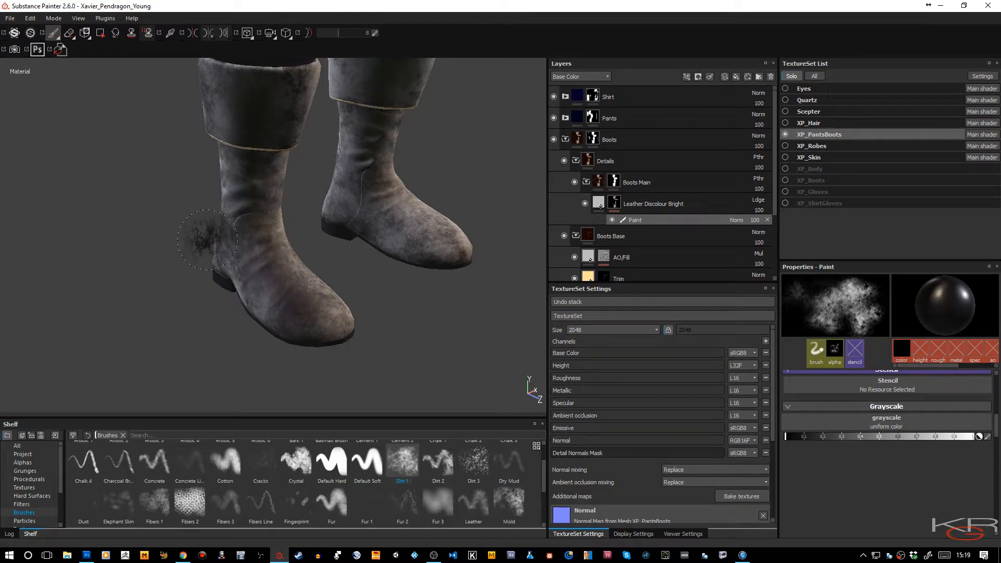
Break up the coverage with black dirt on the feet, shafts and cuffs from the opposite front side
{"action": "mouse_move", "coordinate": [207, 239]}
{"action": "left_mouse_down", "text": "alt"}
{"action": "mouse_move", "coordinate": [530, 385]}
{"action": "mouse_move", "coordinate": [409, 174]}
{"action": "mouse_move", "coordinate": [105, 188]}
{"action": "left_mouse_up", "text": "alt"}
{"action": "left_click_drag", "start_coordinate": [349, 253], "coordinate": [228, 250], "text": "alt"}
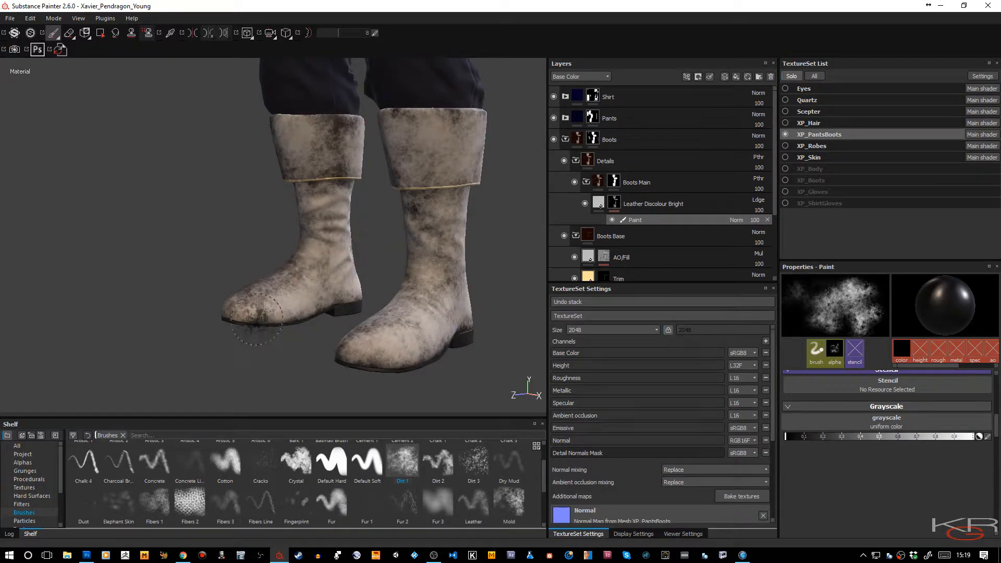
{"action": "mouse_move", "coordinate": [286, 308]}
{"action": "left_mouse_down"}
{"action": "mouse_move", "coordinate": [334, 232]}
{"action": "mouse_move", "coordinate": [323, 206]}
{"action": "mouse_move", "coordinate": [284, 214]}
{"action": "mouse_move", "coordinate": [295, 137]}
{"action": "mouse_move", "coordinate": [308, 143]}
{"action": "mouse_move", "coordinate": [264, 181]}
{"action": "mouse_move", "coordinate": [459, 157]}
{"action": "mouse_move", "coordinate": [443, 130]}
{"action": "mouse_move", "coordinate": [433, 156]}
{"action": "mouse_move", "coordinate": [455, 275]}
{"action": "mouse_move", "coordinate": [417, 334]}
{"action": "mouse_move", "coordinate": [429, 327]}
{"action": "mouse_move", "coordinate": [425, 315]}
{"action": "mouse_move", "coordinate": [372, 341]}
{"action": "mouse_move", "coordinate": [381, 353]}
{"action": "mouse_move", "coordinate": [424, 296]}
{"action": "mouse_move", "coordinate": [355, 286]}
{"action": "left_mouse_up"}
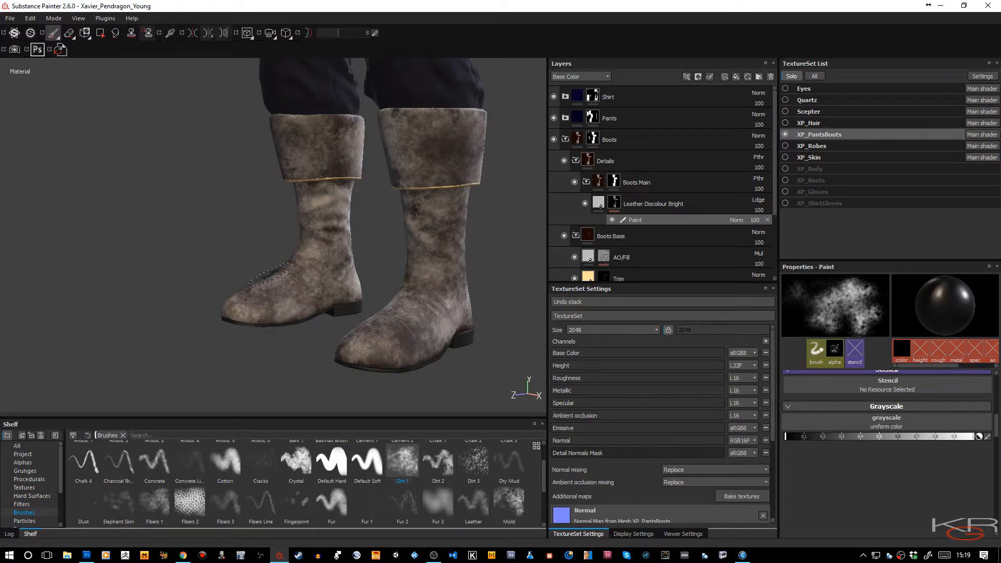
Paint black dirt over the rear of both boots, covering the shafts, heels and cuffs
{"action": "left_click_drag", "start_coordinate": [255, 242], "coordinate": [144, 294], "text": "alt"}
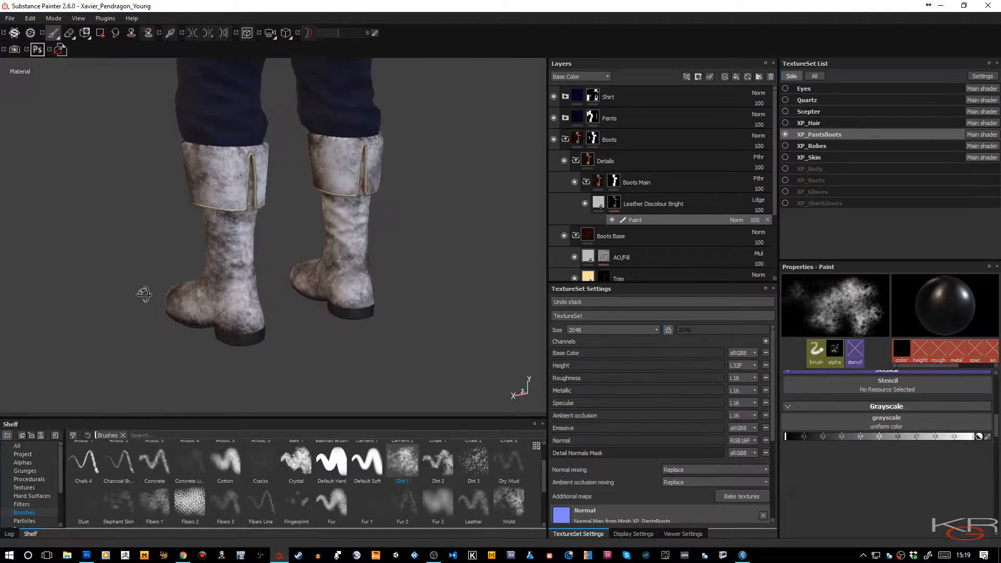
{"action": "left_click_drag", "start_coordinate": [339, 224], "coordinate": [349, 287]}
{"action": "left_click_drag", "start_coordinate": [222, 182], "coordinate": [255, 157]}
{"action": "left_click_drag", "start_coordinate": [339, 167], "coordinate": [312, 177]}
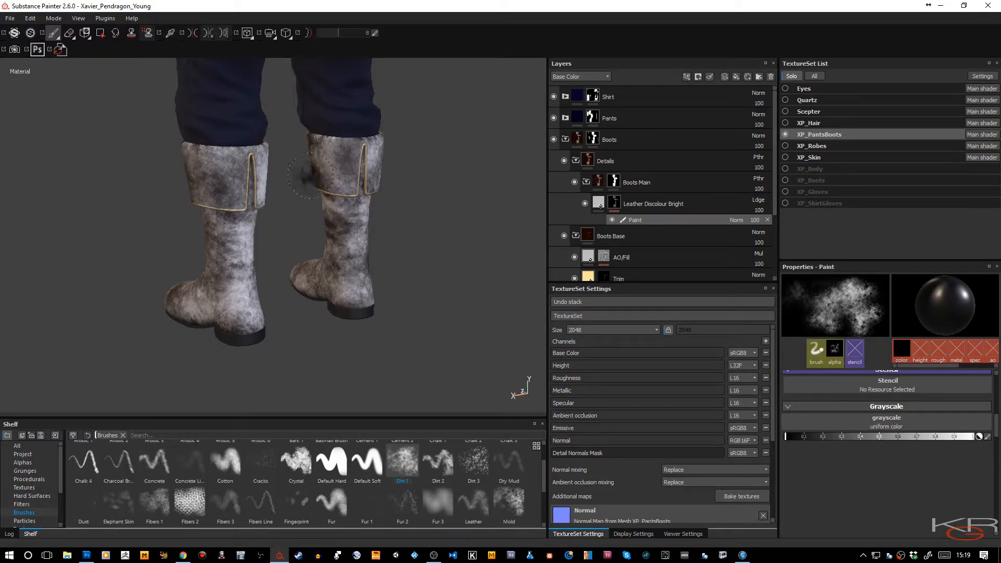
{"action": "mouse_move", "coordinate": [255, 290]}
{"action": "left_mouse_down"}
{"action": "mouse_move", "coordinate": [217, 308]}
{"action": "mouse_move", "coordinate": [226, 252]}
{"action": "left_mouse_up"}
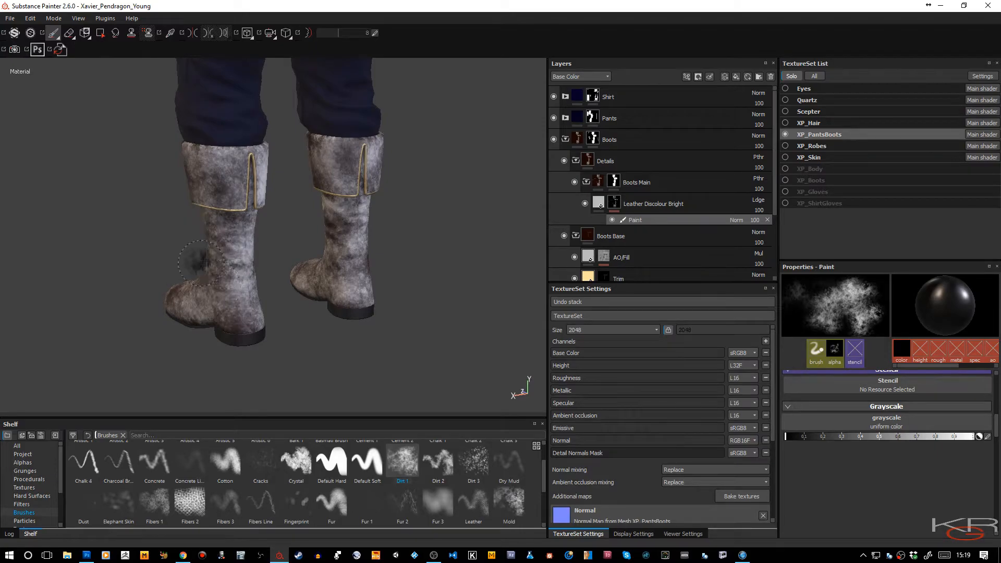
Add black dirt strokes to the cuffs, shafts and feet of both boots from the opposite rear side
{"action": "left_click_drag", "start_coordinate": [215, 250], "coordinate": [86, 264], "text": "alt"}
{"action": "middle_click_drag", "start_coordinate": [196, 257], "coordinate": [133, 251], "text": "alt"}
{"action": "right_click_drag", "start_coordinate": [133, 252], "coordinate": [141, 250], "text": "alt"}
{"action": "left_click_drag", "start_coordinate": [141, 250], "coordinate": [147, 252], "text": "alt"}
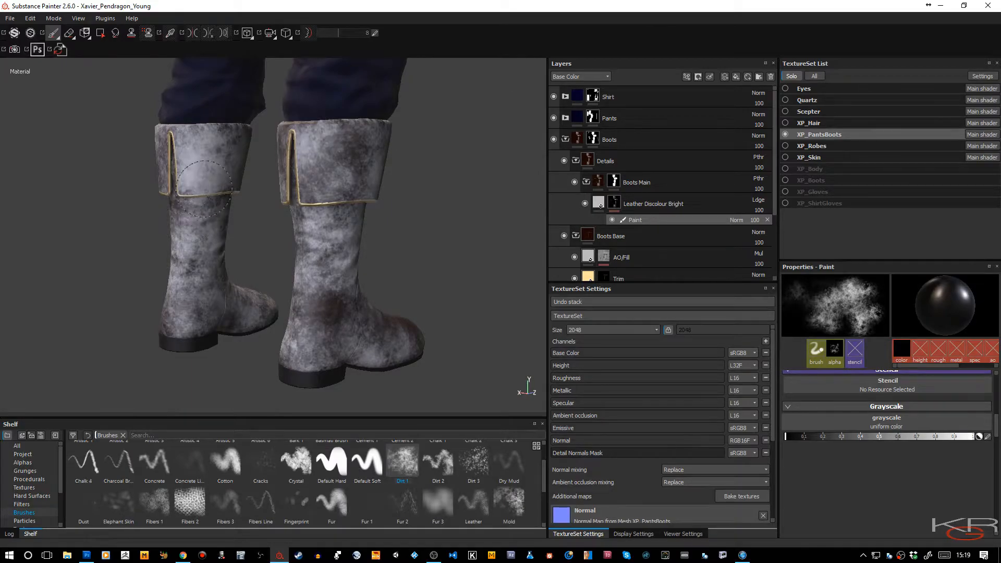
{"action": "left_click_drag", "start_coordinate": [194, 173], "coordinate": [200, 147]}
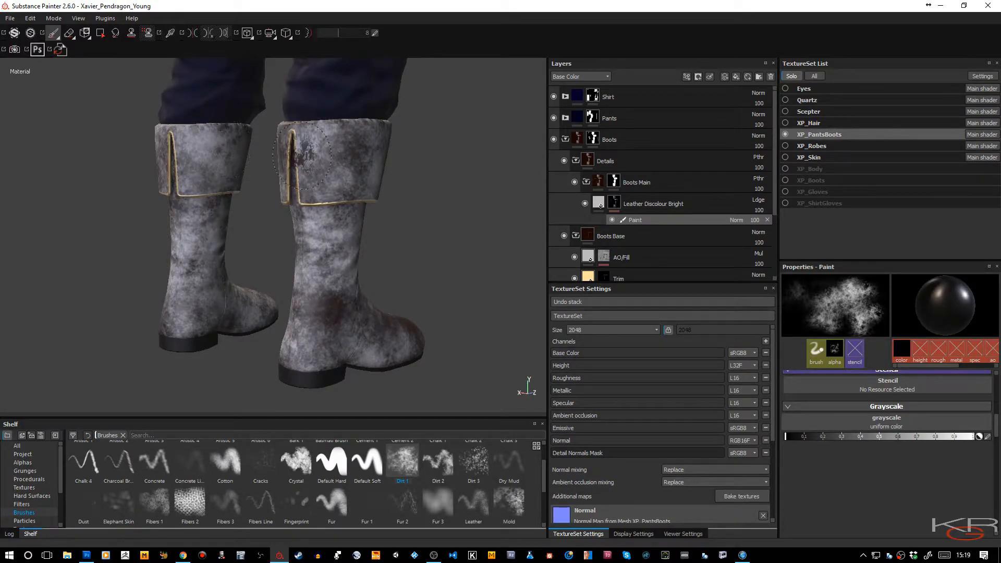
{"action": "mouse_move", "coordinate": [331, 146]}
{"action": "left_mouse_down"}
{"action": "mouse_move", "coordinate": [342, 274]}
{"action": "mouse_move", "coordinate": [323, 229]}
{"action": "mouse_move", "coordinate": [316, 359]}
{"action": "mouse_move", "coordinate": [330, 353]}
{"action": "left_mouse_up"}
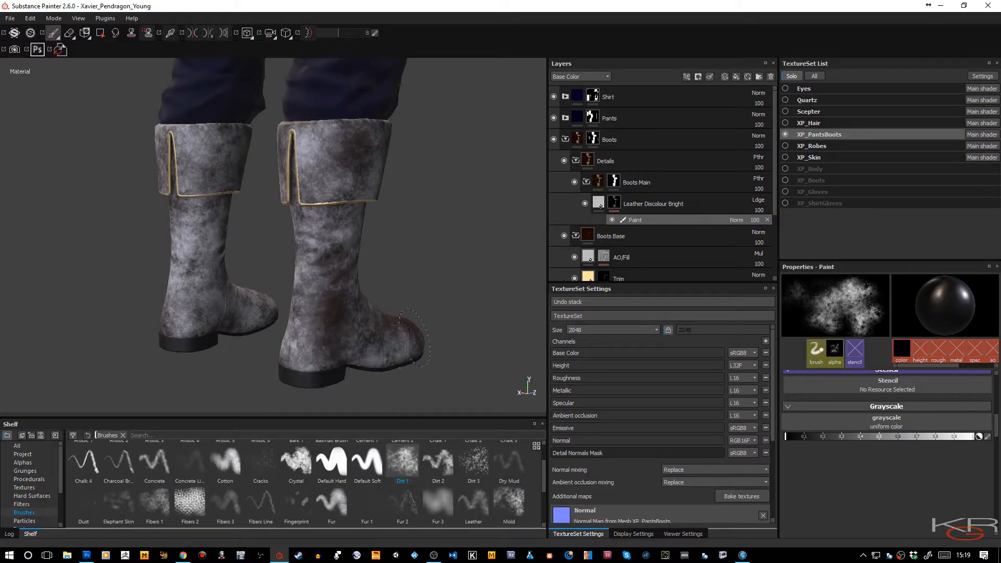
{"action": "mouse_move", "coordinate": [199, 226]}
{"action": "left_mouse_down"}
{"action": "mouse_move", "coordinate": [204, 251]}
{"action": "mouse_move", "coordinate": [182, 225]}
{"action": "mouse_move", "coordinate": [330, 346]}
{"action": "mouse_move", "coordinate": [242, 339]}
{"action": "mouse_move", "coordinate": [287, 329]}
{"action": "mouse_move", "coordinate": [277, 282]}
{"action": "left_mouse_up"}
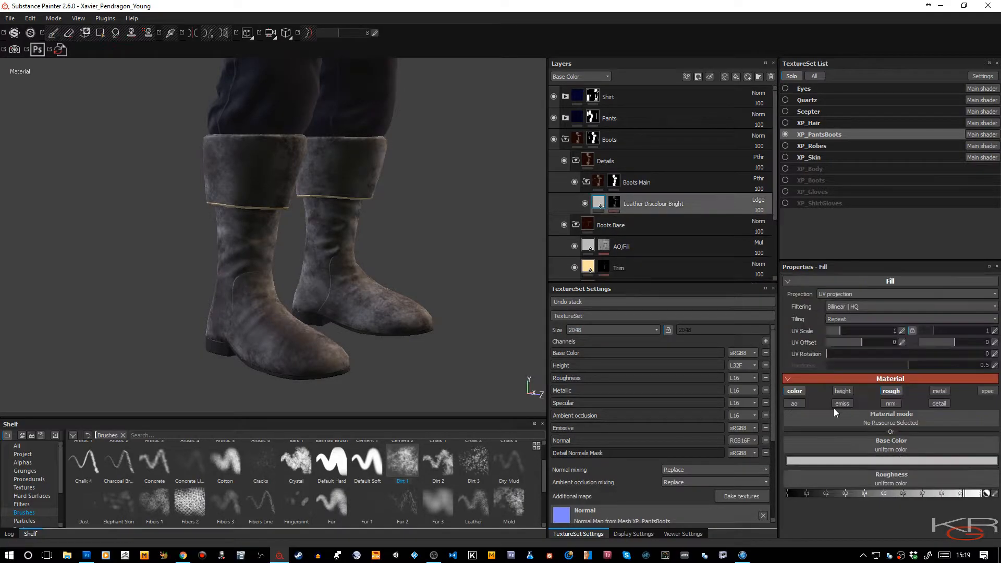
Set the Leather Discolour Bright base color to orange-brown, RGB 0.310, 0.076, 0.010, and check it under rotated lighting
{"action": "left_click", "coordinate": [856, 459]}
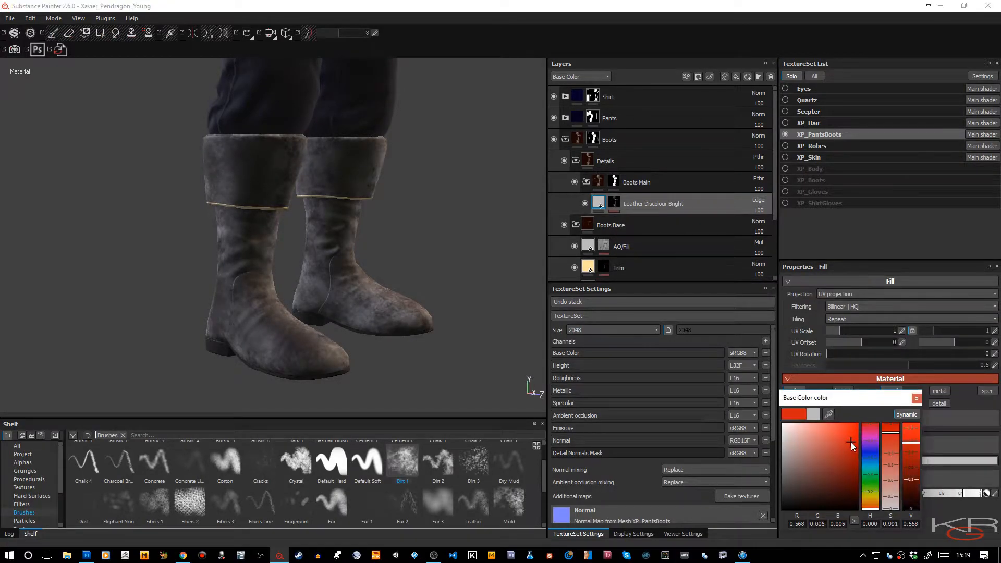
{"action": "left_click_drag", "start_coordinate": [851, 442], "coordinate": [844, 458]}
{"action": "left_click", "coordinate": [868, 502]}
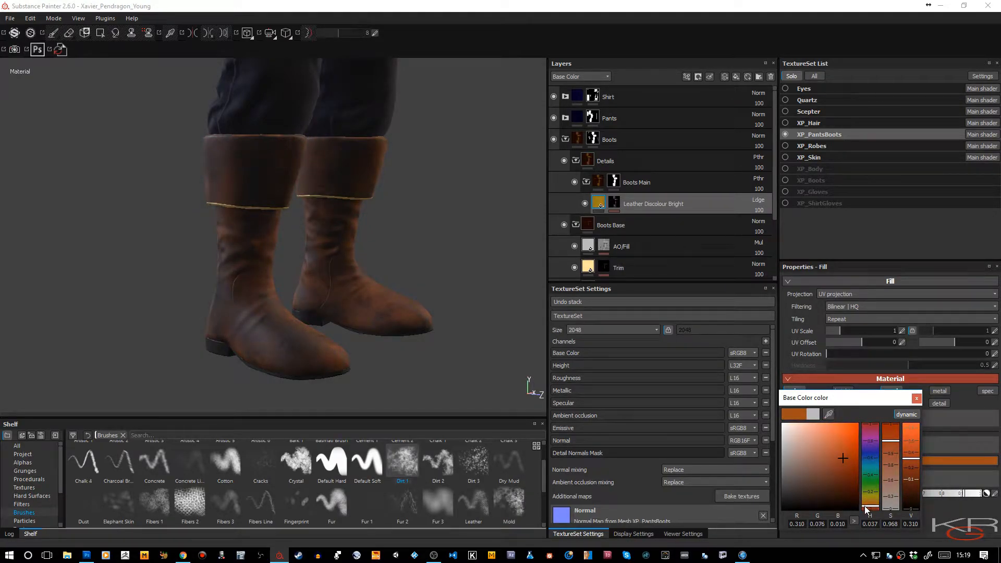
{"action": "left_click", "coordinate": [917, 398]}
{"action": "right_click_drag", "start_coordinate": [431, 331], "coordinate": [367, 337], "text": "shift"}
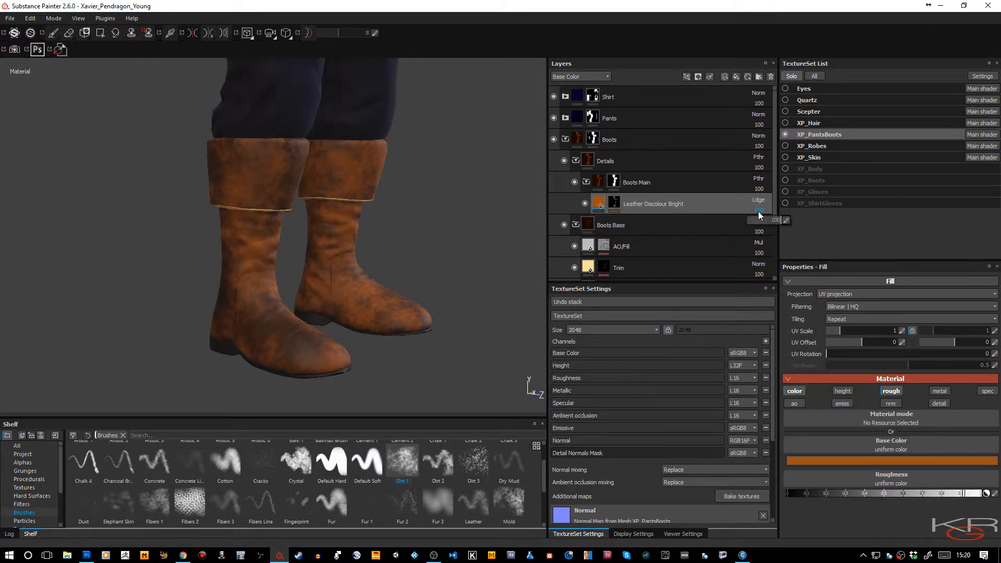
Set the Leather Discolour Bright layer's base color opacity to 27 and inspect the boots from several sides and lighting angles
{"action": "left_click_drag", "start_coordinate": [773, 225], "coordinate": [760, 227]}
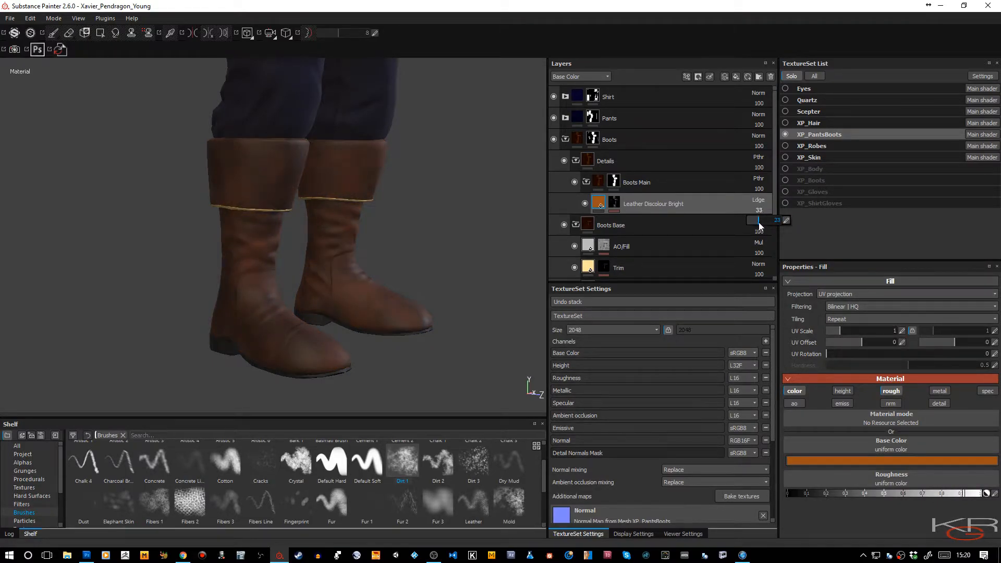
{"action": "left_click_drag", "start_coordinate": [753, 219], "coordinate": [755, 223]}
{"action": "left_click_drag", "start_coordinate": [404, 293], "coordinate": [261, 292], "text": "alt"}
{"action": "right_click_drag", "start_coordinate": [261, 291], "coordinate": [345, 339], "text": "alt"}
{"action": "right_click_drag", "start_coordinate": [365, 179], "coordinate": [463, 347], "text": "alt"}
{"action": "right_click_drag", "start_coordinate": [374, 261], "coordinate": [323, 245], "text": "alt"}
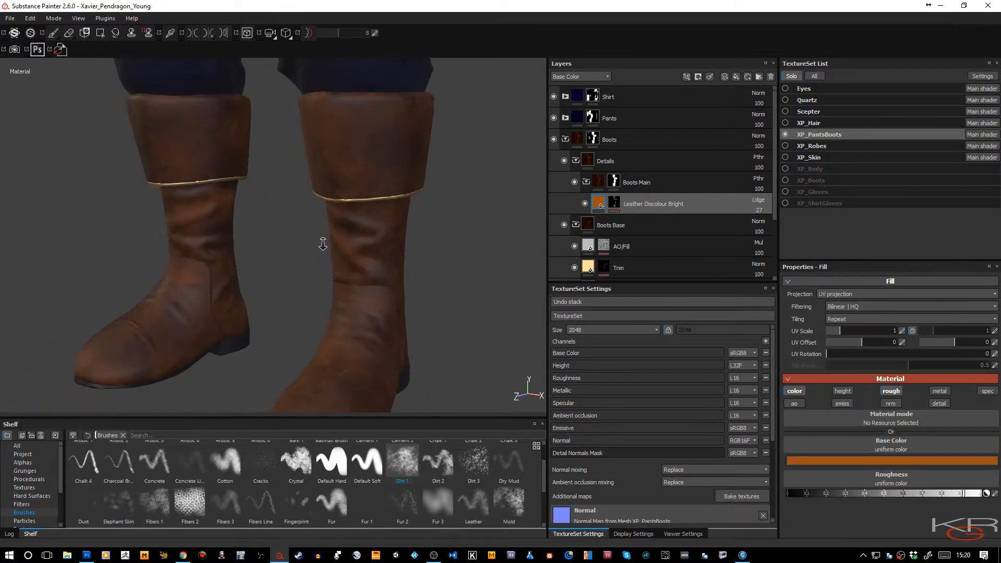
{"action": "left_click_drag", "start_coordinate": [324, 283], "coordinate": [452, 261], "text": "alt"}
{"action": "mouse_move", "coordinate": [420, 300]}
{"action": "right_mouse_down", "text": "shift"}
{"action": "mouse_move", "coordinate": [433, 297]}
{"action": "mouse_move", "coordinate": [387, 290]}
{"action": "right_mouse_up", "text": "shift"}
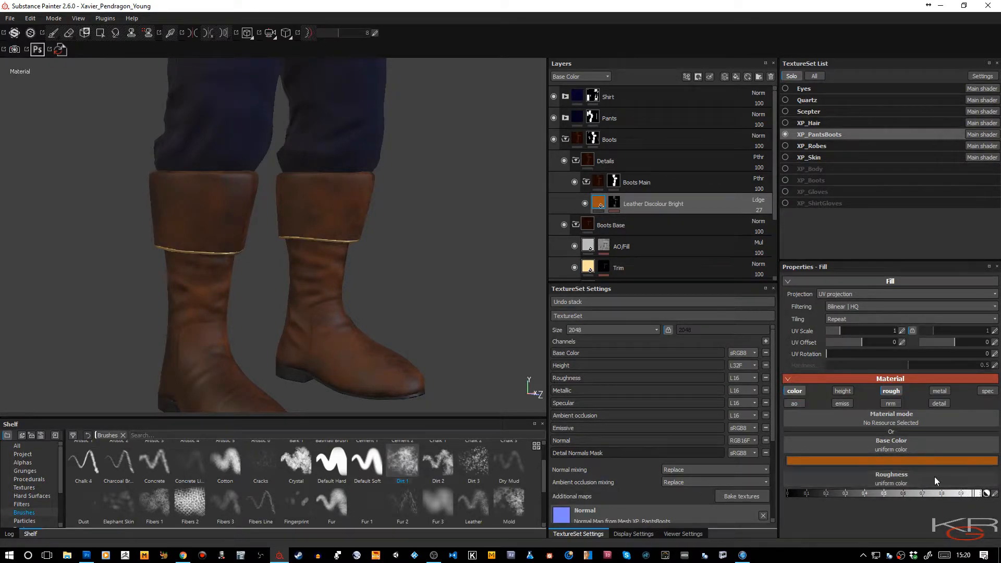
Darken the Leather Discolour Bright base color to RGB 0.206, 0.051, 0.007 and check the boots from another angle
{"action": "left_click", "coordinate": [919, 461]}
{"action": "left_click_drag", "start_coordinate": [913, 464], "coordinate": [911, 468]}
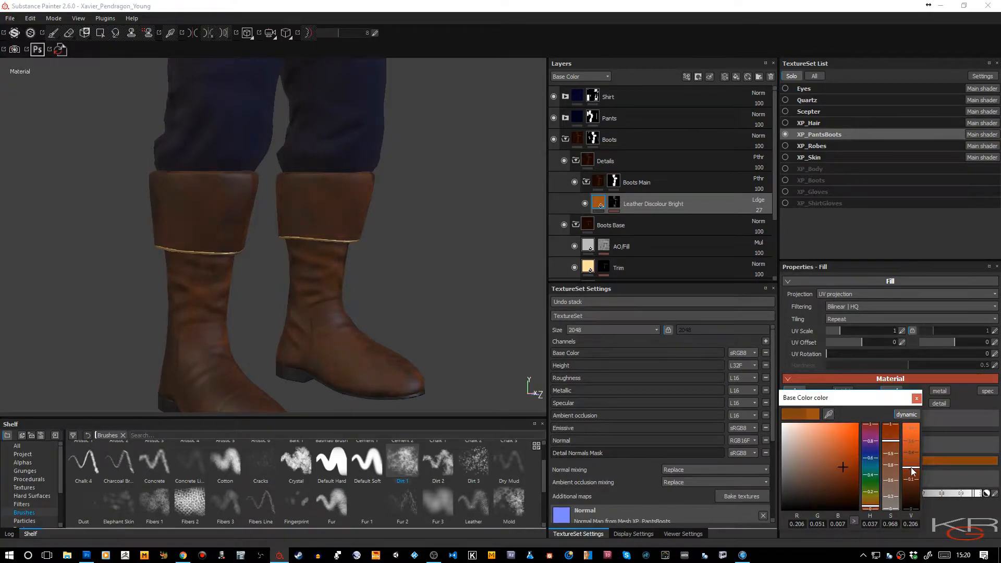
{"action": "left_click_drag", "start_coordinate": [432, 330], "coordinate": [400, 294], "text": "alt"}
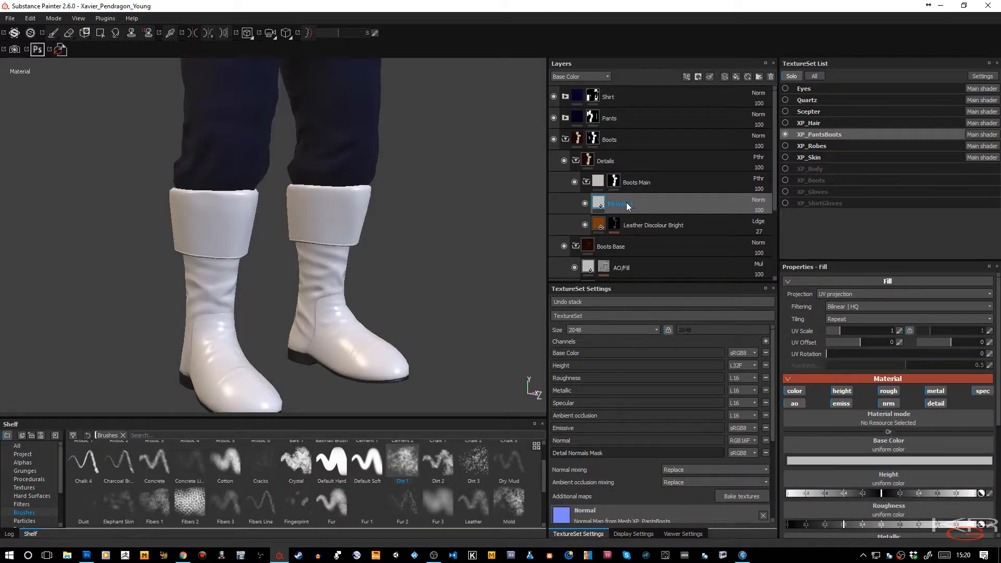
Rename the new fill layer above Leather Discolour Bright to Leather Discolour Dark
{"action": "double_click", "coordinate": [627, 204]}
{"action": "type", "text": "Leather Des"}
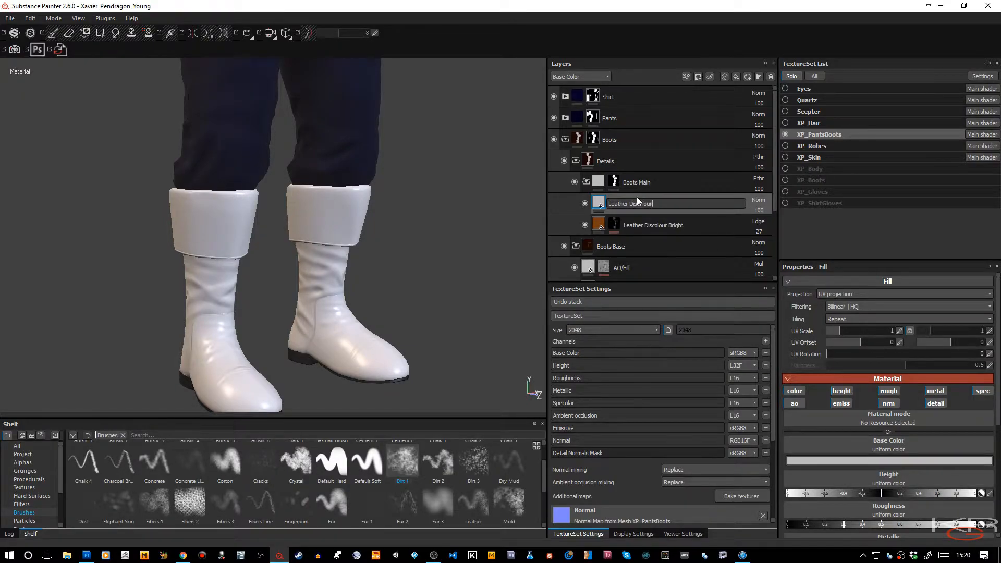
{"action": "type", "text": "colour Dark"}
{"action": "key", "text": "Return"}
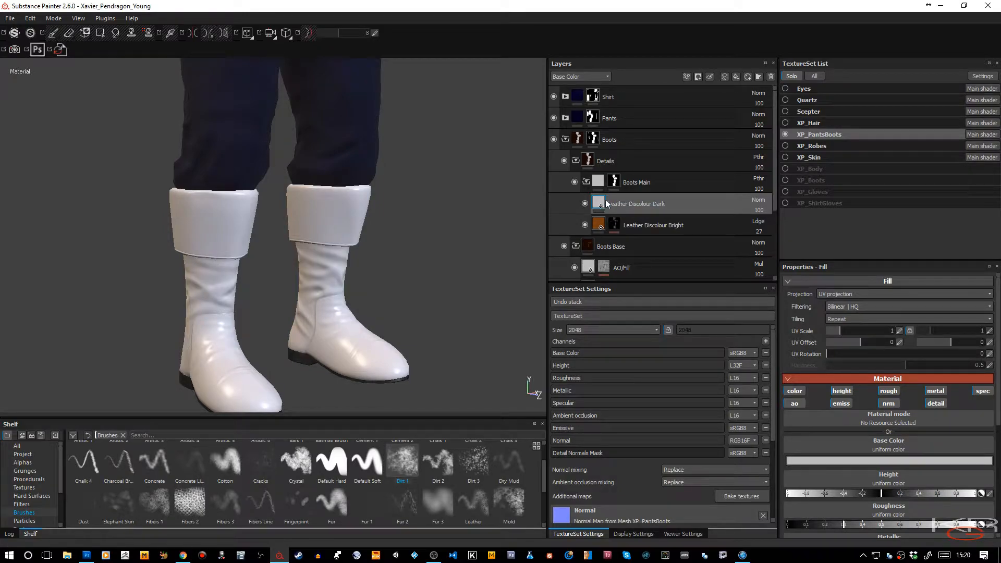
Set the Leather Discolour Dark base color to a very dark red, RGB 0.021, 0.000, 0.000
{"action": "left_click", "coordinate": [818, 460]}
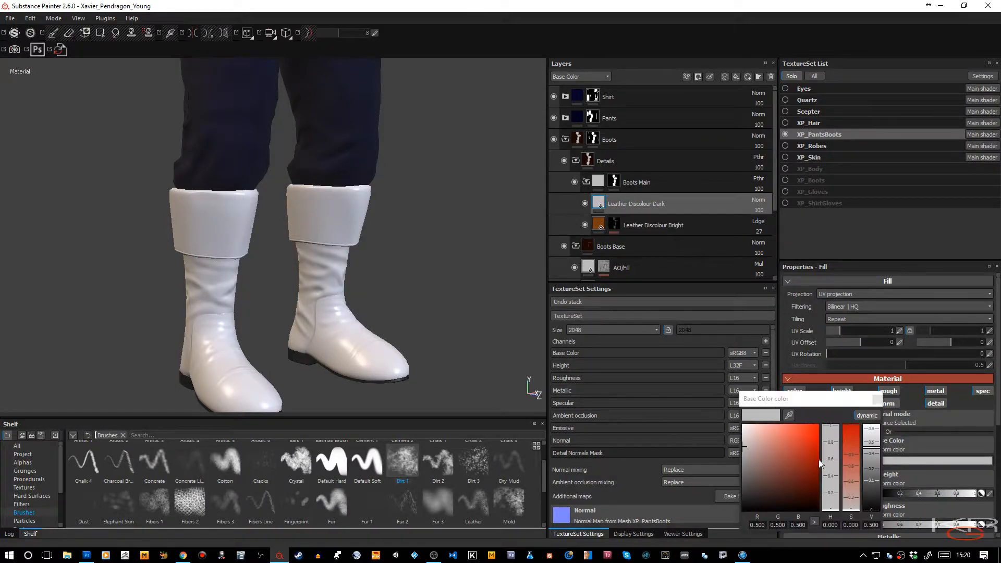
{"action": "left_click_drag", "start_coordinate": [811, 474], "coordinate": [814, 497]}
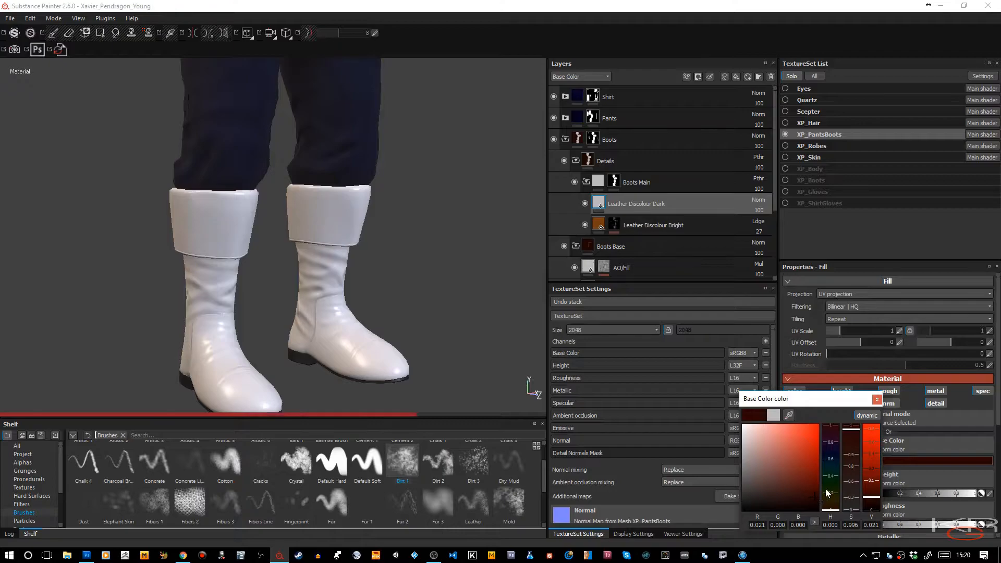
{"action": "left_click", "coordinate": [877, 400]}
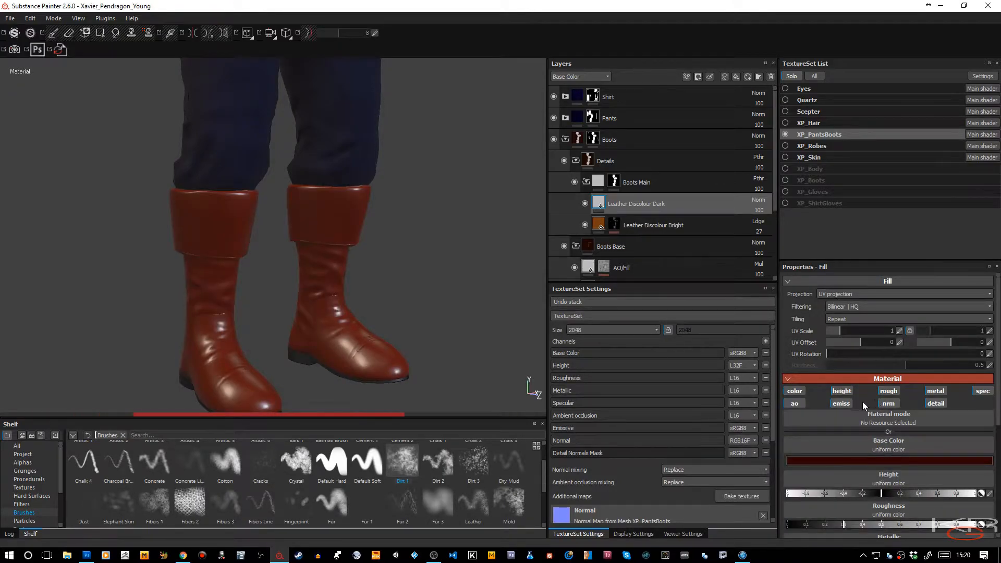
Limit the Leather Discolour Dark fill to the color and roughness channels and give it a high roughness
{"action": "left_click", "coordinate": [851, 392]}
{"action": "left_click", "coordinate": [796, 403]}
{"action": "left_click", "coordinate": [889, 404]}
{"action": "left_click", "coordinate": [935, 392]}
{"action": "left_click", "coordinate": [943, 493]}
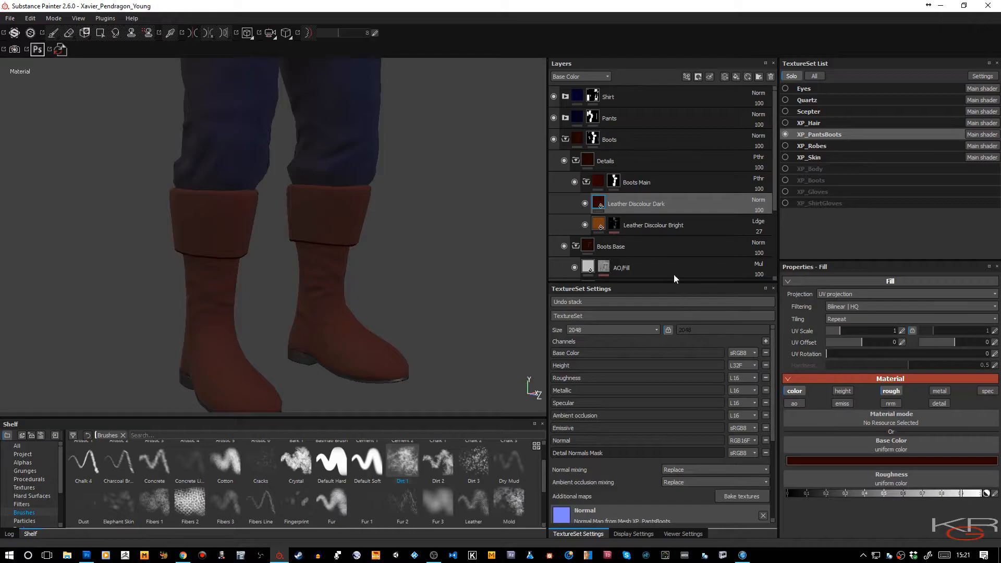
Add a black mask with a paint effect to the Leather Discolour Dark layer and make the mask active for painting
{"action": "left_click", "coordinate": [615, 224]}
{"action": "key", "text": "1"}
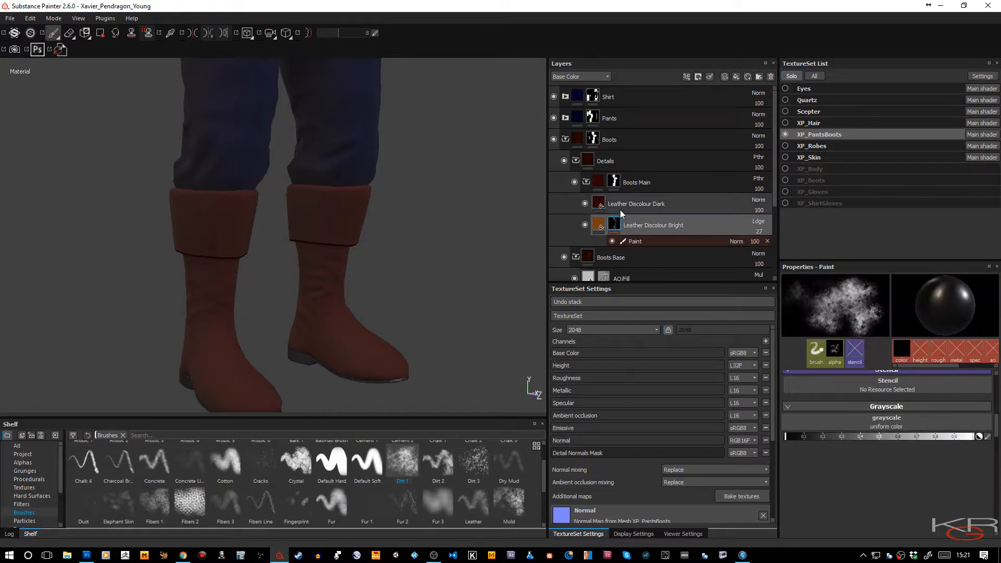
{"action": "right_click", "coordinate": [622, 209]}
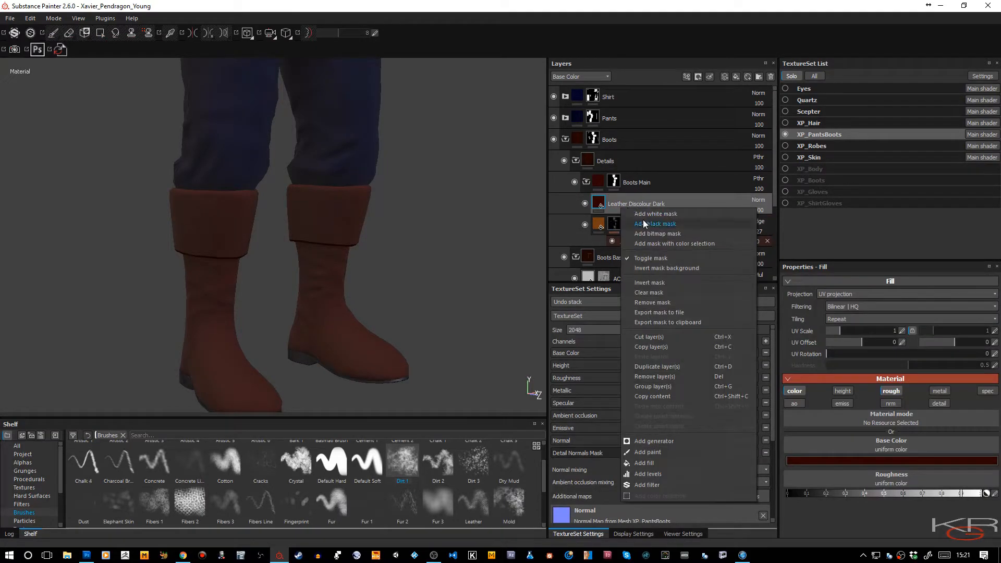
{"action": "left_click", "coordinate": [643, 223]}
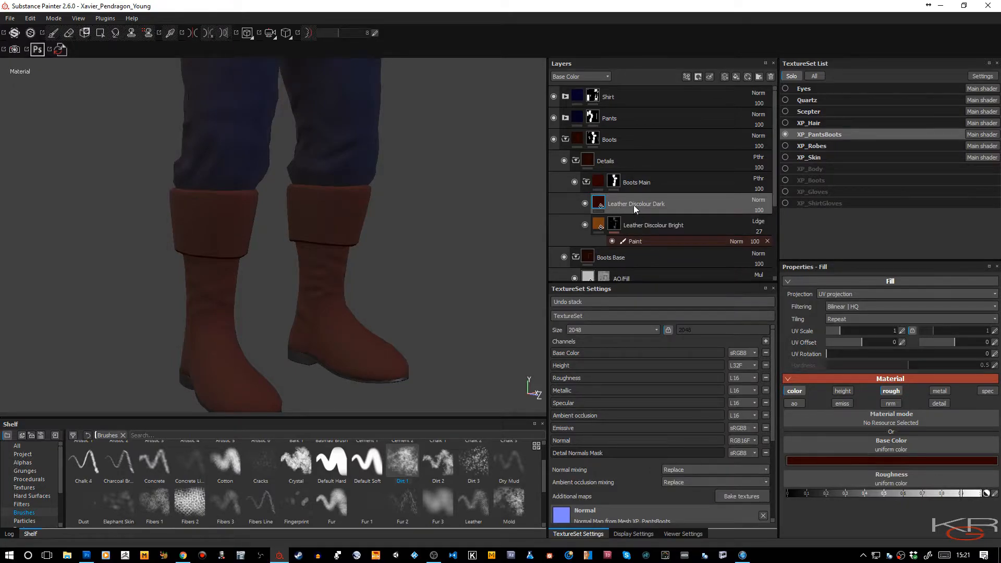
{"action": "right_click", "coordinate": [615, 207]}
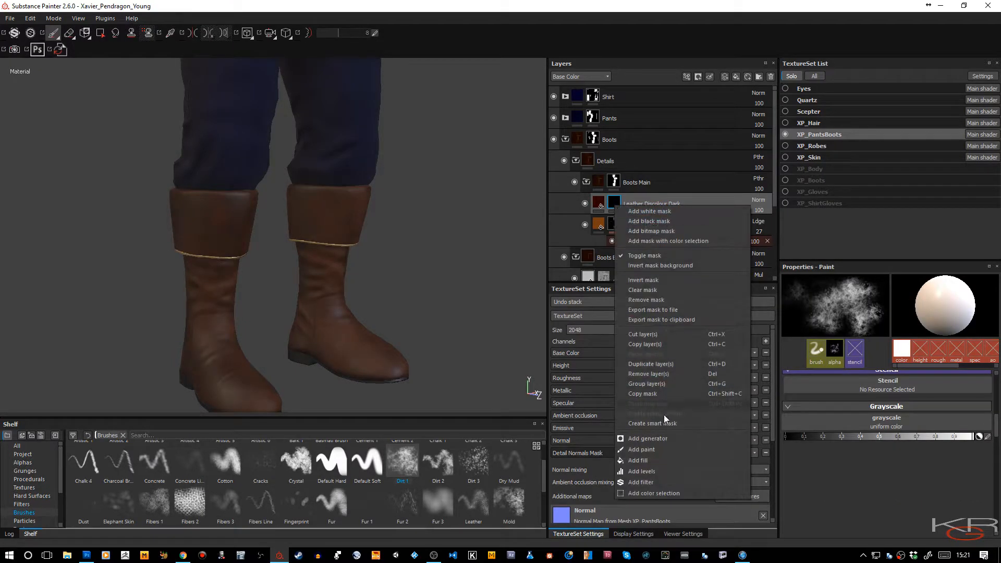
{"action": "left_click", "coordinate": [650, 448]}
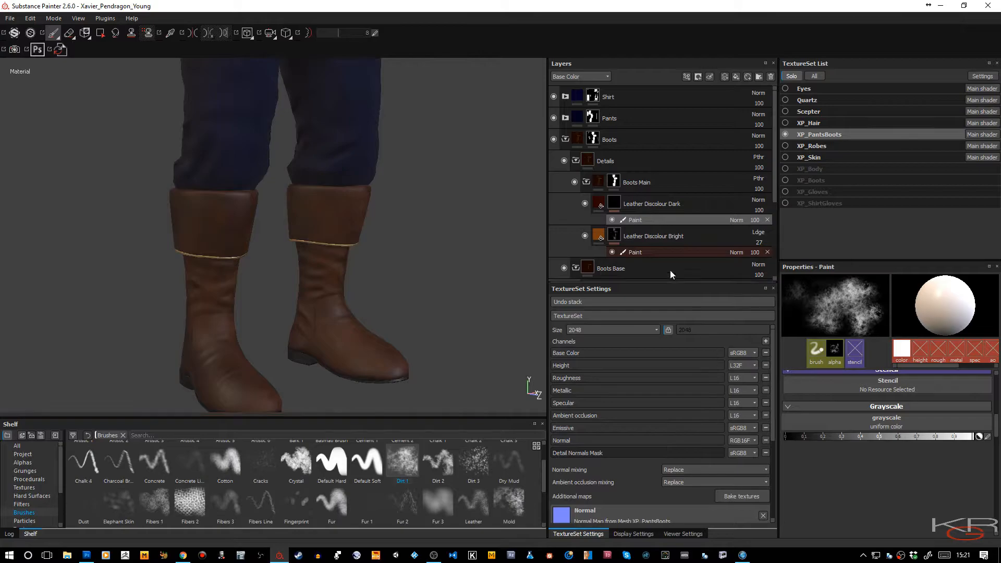
{"action": "left_click", "coordinate": [615, 204]}
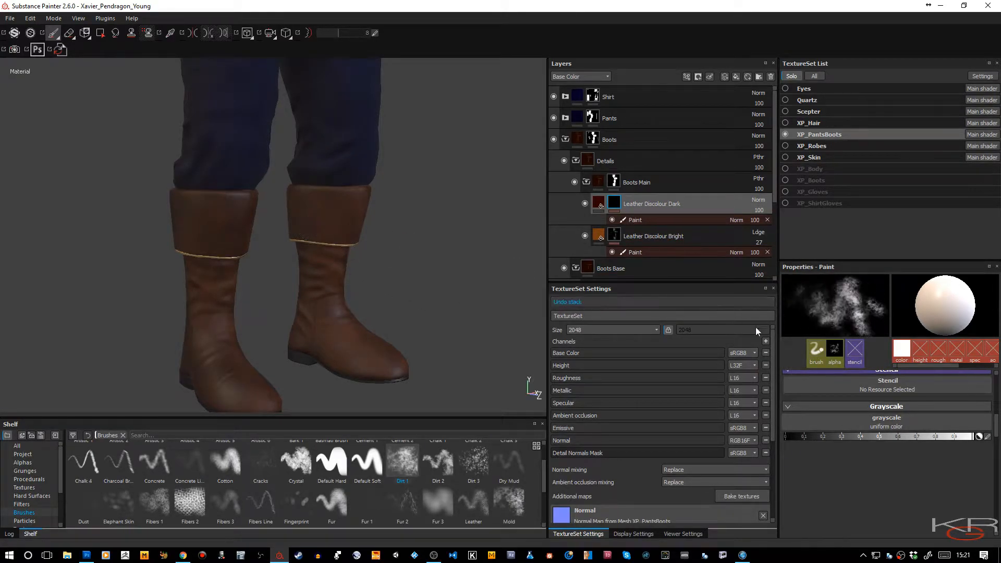
Randomize the dirt brush alpha's seed and set its hardness to 0.54 and shape to 0.46
{"action": "scroll", "coordinate": [869, 438], "scroll_direction": "up", "scroll_amount": 2}
{"action": "scroll", "coordinate": [868, 436], "scroll_direction": "up", "scroll_amount": 4}
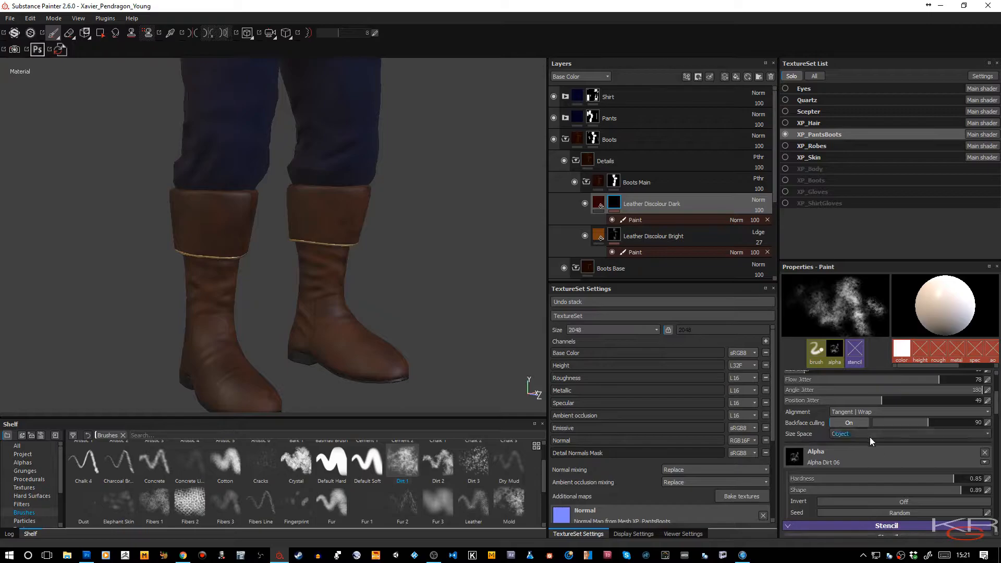
{"action": "left_click", "coordinate": [896, 513]}
{"action": "left_click", "coordinate": [896, 514]}
{"action": "left_click", "coordinate": [896, 513]}
{"action": "mouse_move", "coordinate": [927, 481]}
{"action": "left_mouse_down"}
{"action": "mouse_move", "coordinate": [863, 483]}
{"action": "mouse_move", "coordinate": [894, 481]}
{"action": "mouse_move", "coordinate": [879, 493]}
{"action": "left_mouse_up"}
{"action": "left_click", "coordinate": [881, 513]}
{"action": "left_click", "coordinate": [881, 513]}
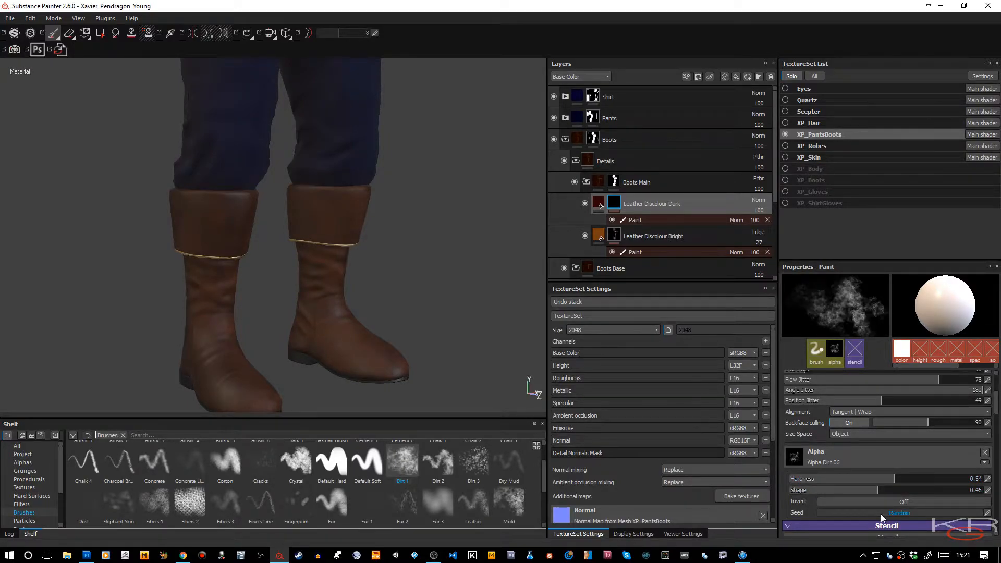
Set the brush's position jitter to 72, angle jitter to 89, flow jitter to 83 and flow to 46
{"action": "scroll", "coordinate": [879, 470], "scroll_direction": "up", "scroll_amount": 2}
{"action": "left_click_drag", "start_coordinate": [890, 452], "coordinate": [927, 452]}
{"action": "mouse_move", "coordinate": [935, 442]}
{"action": "left_mouse_down"}
{"action": "mouse_move", "coordinate": [885, 453]}
{"action": "mouse_move", "coordinate": [894, 438]}
{"action": "left_mouse_up"}
{"action": "left_click_drag", "start_coordinate": [937, 433], "coordinate": [944, 431]}
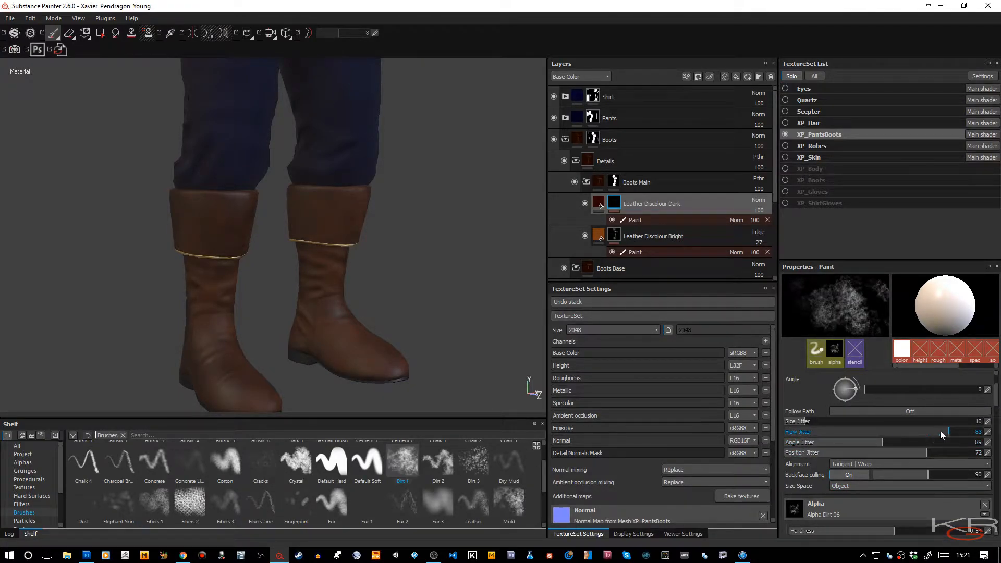
{"action": "scroll", "coordinate": [944, 431], "scroll_direction": "up", "scroll_amount": 2}
{"action": "left_click_drag", "start_coordinate": [871, 398], "coordinate": [871, 398]}
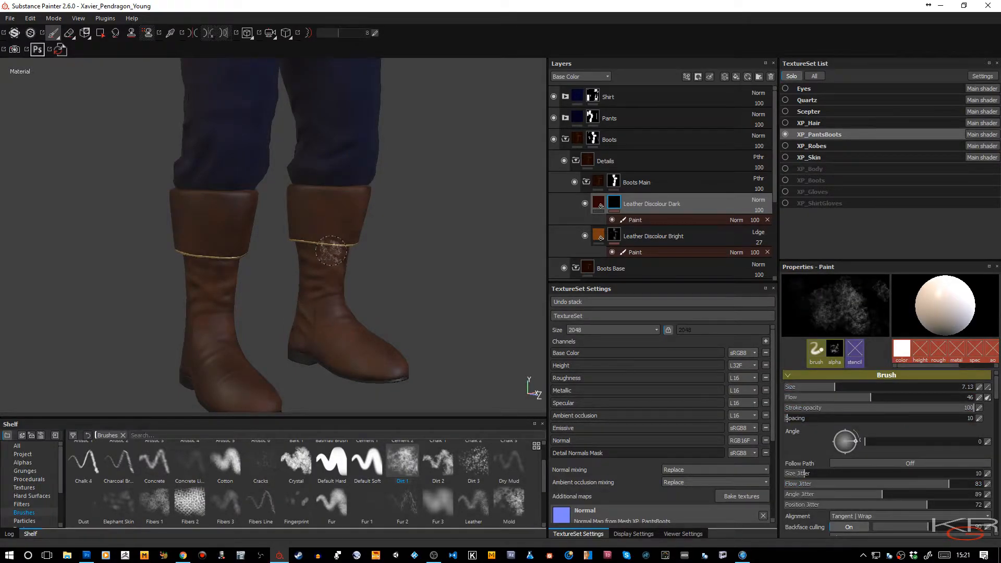
Paint a first dark patch on the boot cuff and set the Leather Discolour Dark layer's blend mode to Multiply
{"action": "left_click", "coordinate": [306, 230]}
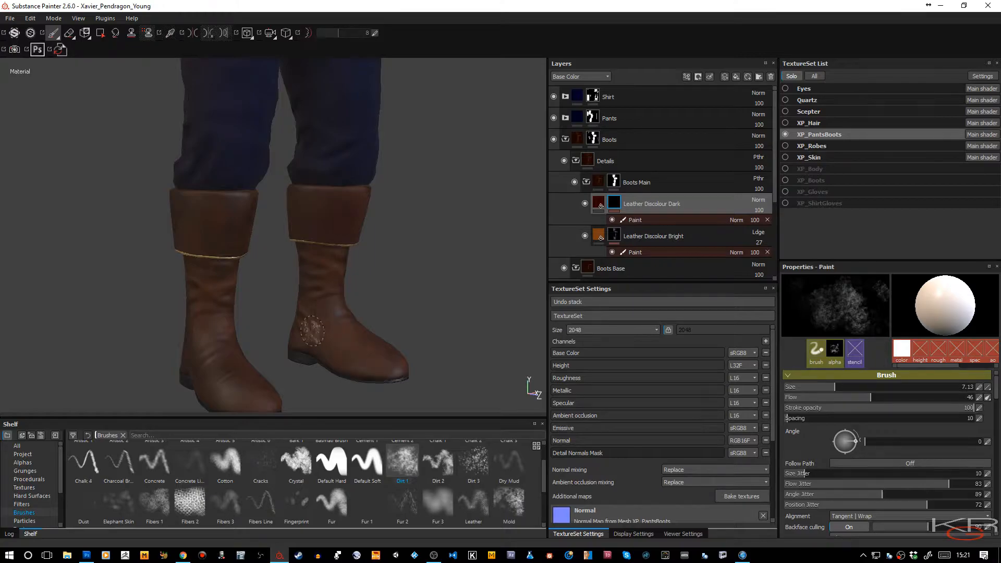
{"action": "left_click", "coordinate": [758, 201]}
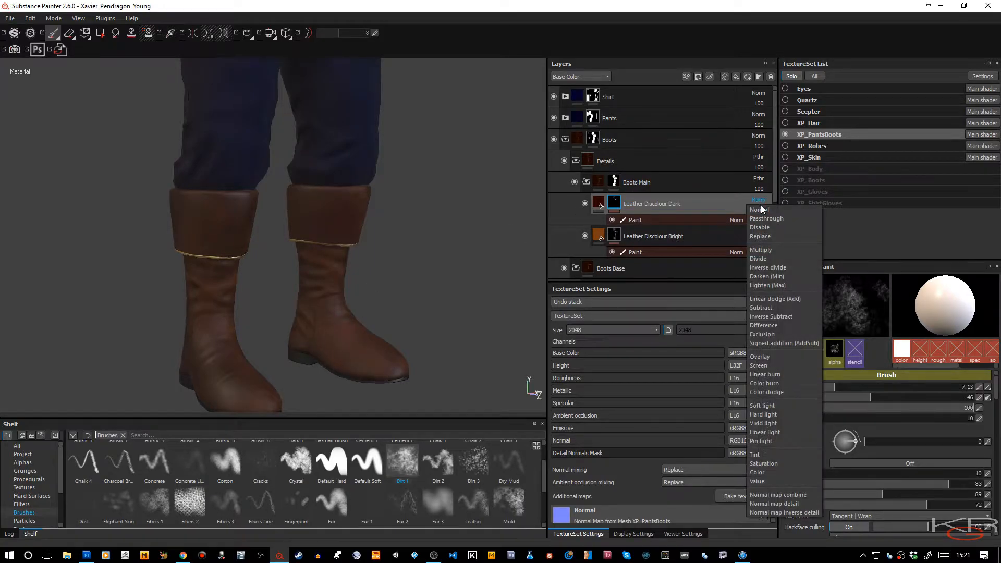
{"action": "left_click", "coordinate": [759, 250]}
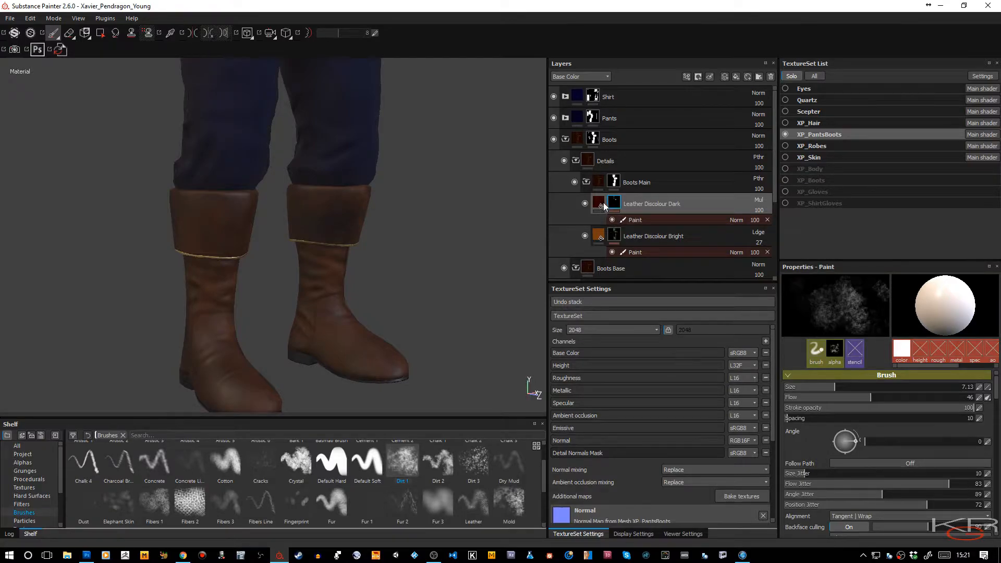
Display only the Base Color channel and paint dark discolouration in the layer's mask over the front and sides of both boots
{"action": "left_click", "coordinate": [603, 206]}
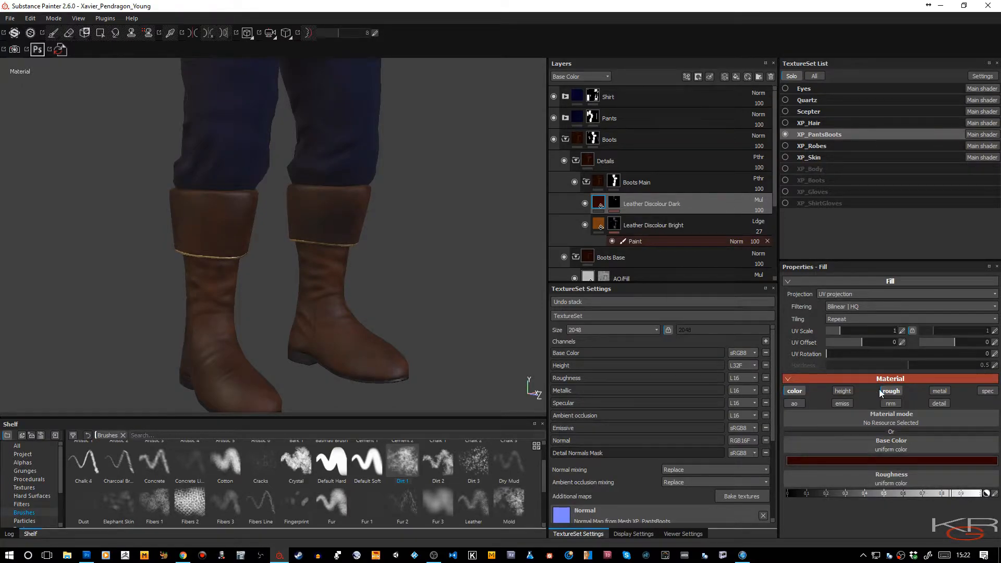
{"action": "key", "text": "c"}
{"action": "left_click_drag", "start_coordinate": [425, 255], "coordinate": [212, 255], "text": "alt"}
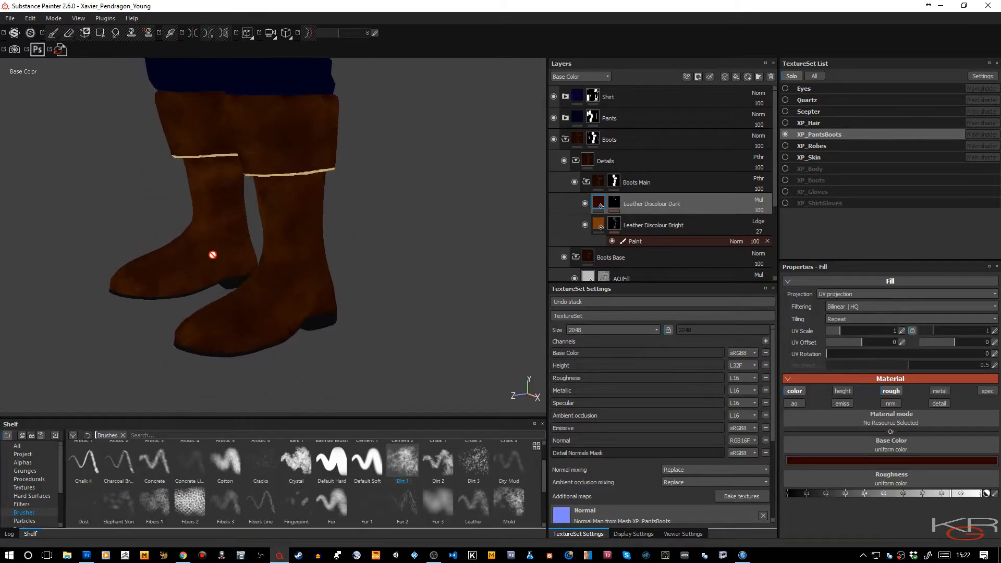
{"action": "left_click", "coordinate": [618, 206]}
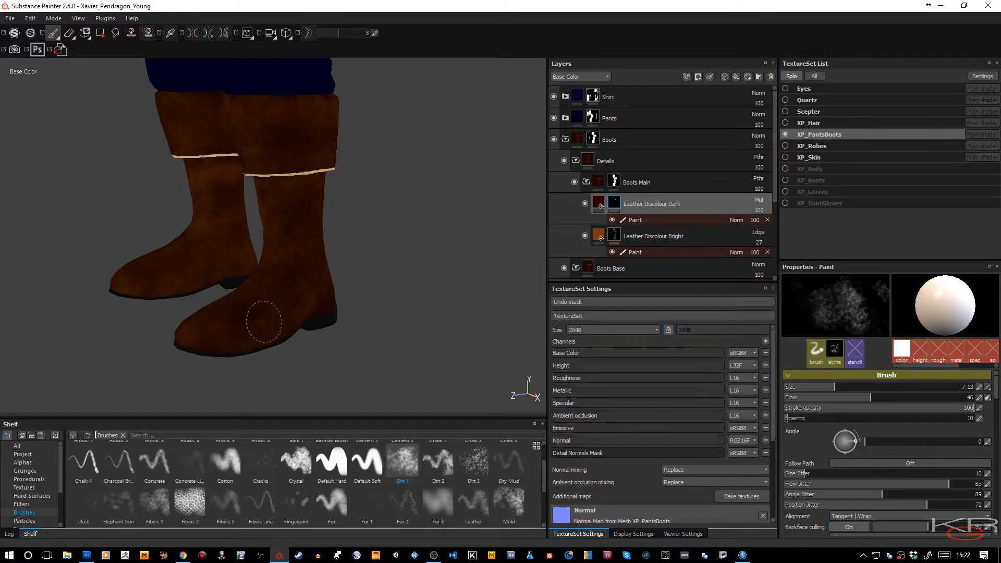
{"action": "mouse_move", "coordinate": [223, 284]}
{"action": "left_mouse_down", "text": "alt"}
{"action": "mouse_move", "coordinate": [223, 273]}
{"action": "mouse_move", "coordinate": [413, 273]}
{"action": "mouse_move", "coordinate": [319, 252]}
{"action": "mouse_move", "coordinate": [353, 259]}
{"action": "left_mouse_up", "text": "alt"}
{"action": "middle_click_drag", "start_coordinate": [353, 259], "coordinate": [386, 257], "text": "alt"}
{"action": "right_click_drag", "start_coordinate": [386, 257], "coordinate": [388, 309], "text": "alt"}
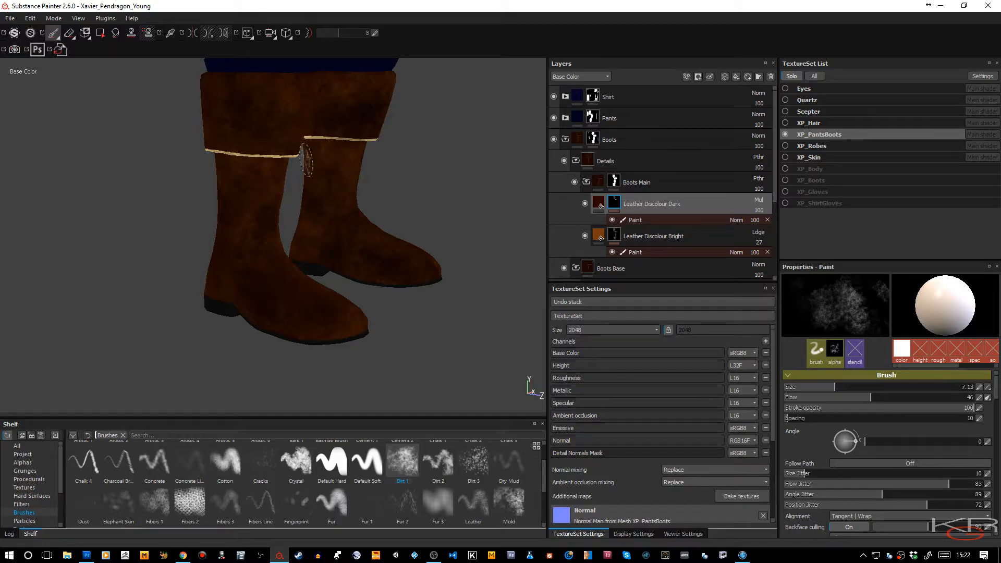
{"action": "mouse_move", "coordinate": [305, 161]}
{"action": "left_mouse_down", "text": "alt"}
{"action": "mouse_move", "coordinate": [279, 235]}
{"action": "mouse_move", "coordinate": [391, 276]}
{"action": "mouse_move", "coordinate": [500, 238]}
{"action": "left_mouse_up", "text": "alt"}
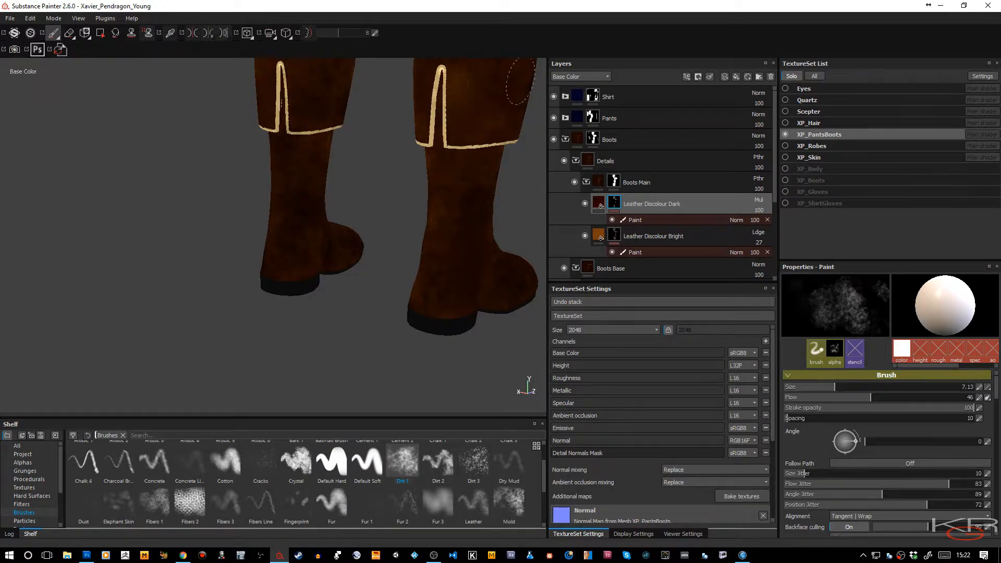
Paint dark discolouration over the rear cuffs, shafts and heels of both boots and check it in the full material view
{"action": "left_click", "coordinate": [452, 81]}
{"action": "left_click_drag", "start_coordinate": [457, 182], "coordinate": [541, 166], "text": "alt"}
{"action": "left_click_drag", "start_coordinate": [391, 199], "coordinate": [460, 205], "text": "alt"}
{"action": "mouse_move", "coordinate": [268, 141]}
{"action": "left_mouse_down"}
{"action": "mouse_move", "coordinate": [324, 128]}
{"action": "mouse_move", "coordinate": [239, 90]}
{"action": "left_mouse_up"}
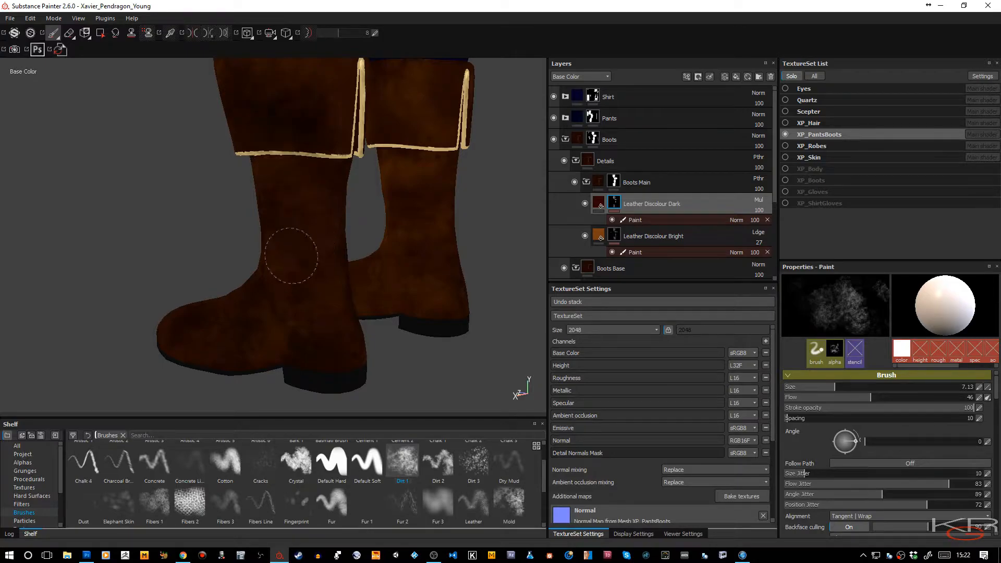
{"action": "mouse_move", "coordinate": [320, 299]}
{"action": "left_mouse_down"}
{"action": "mouse_move", "coordinate": [230, 336]}
{"action": "mouse_move", "coordinate": [286, 243]}
{"action": "left_mouse_up"}
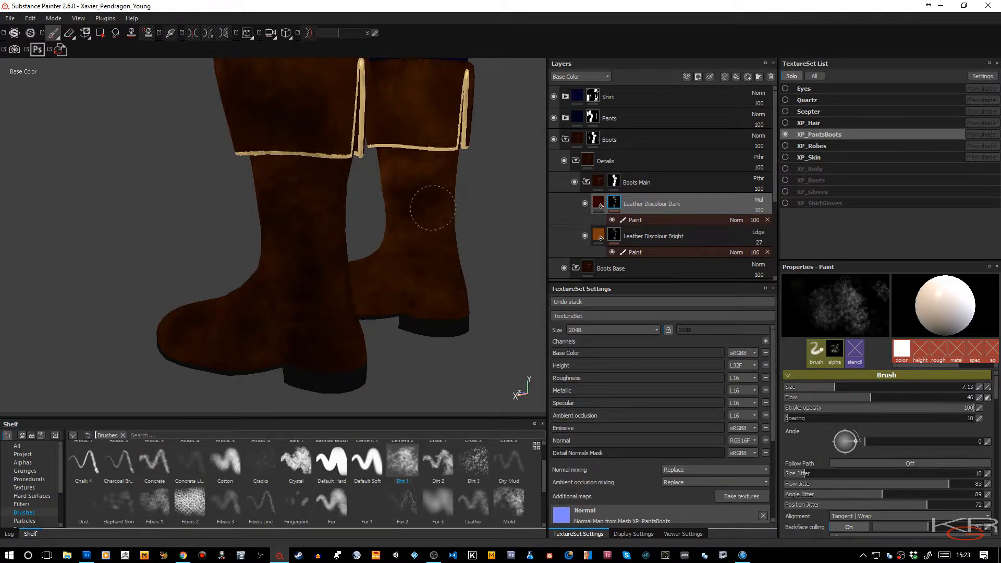
{"action": "key", "text": "m"}
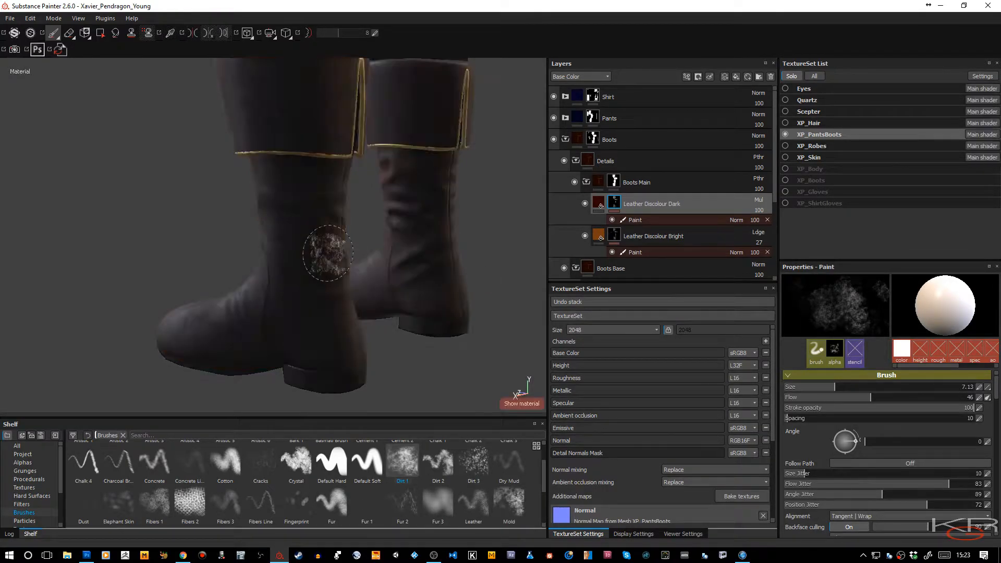
{"action": "mouse_move", "coordinate": [326, 292]}
{"action": "right_mouse_down", "text": "alt"}
{"action": "mouse_move", "coordinate": [313, 266]}
{"action": "mouse_move", "coordinate": [332, 287]}
{"action": "mouse_move", "coordinate": [323, 265]}
{"action": "right_mouse_up", "text": "alt"}
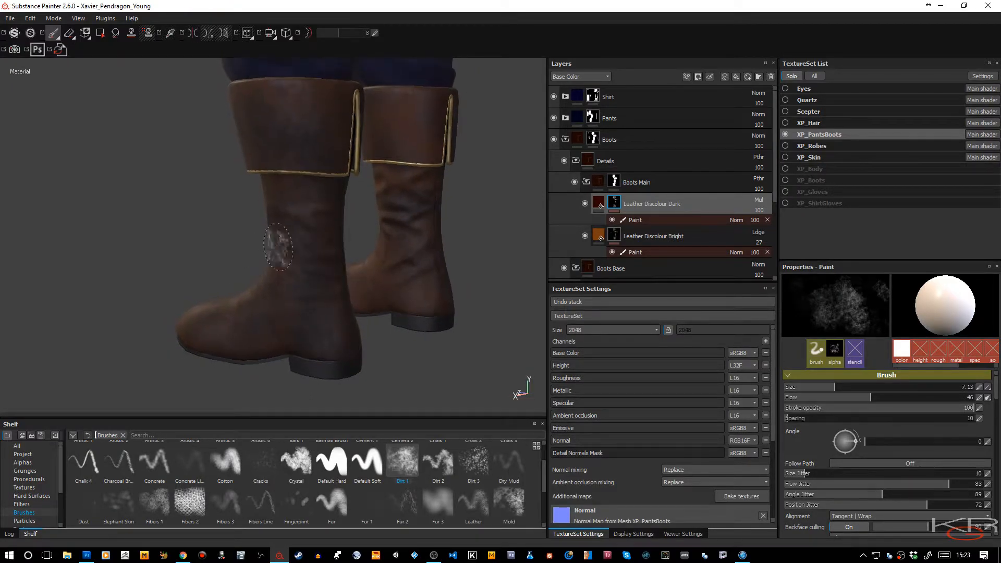
Set the Leather Discolour Dark base color to a dark brown sampled from the boot, RGB 0.022, 0.004, 0.001, in Base Color view
{"action": "left_click", "coordinate": [598, 204]}
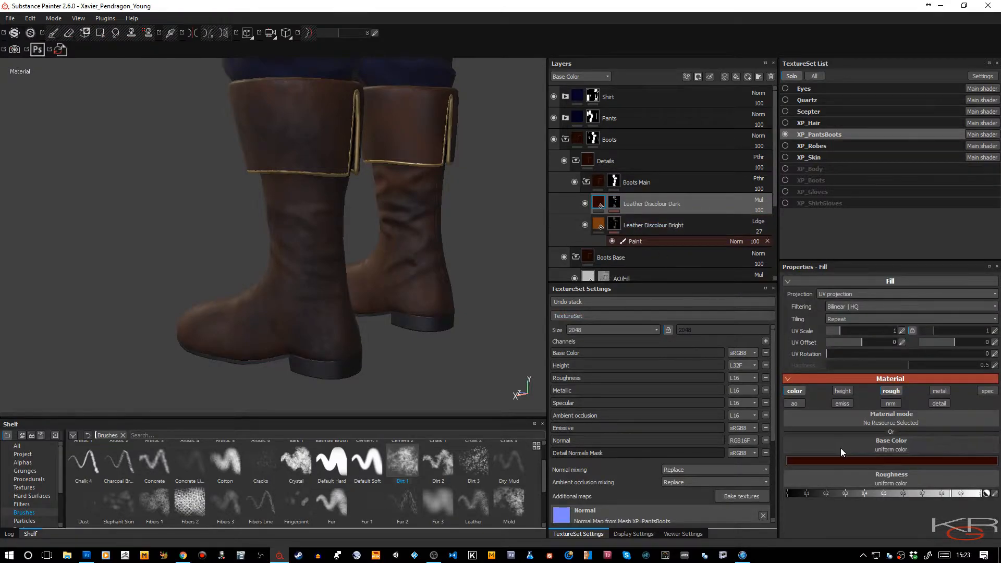
{"action": "key", "text": "c"}
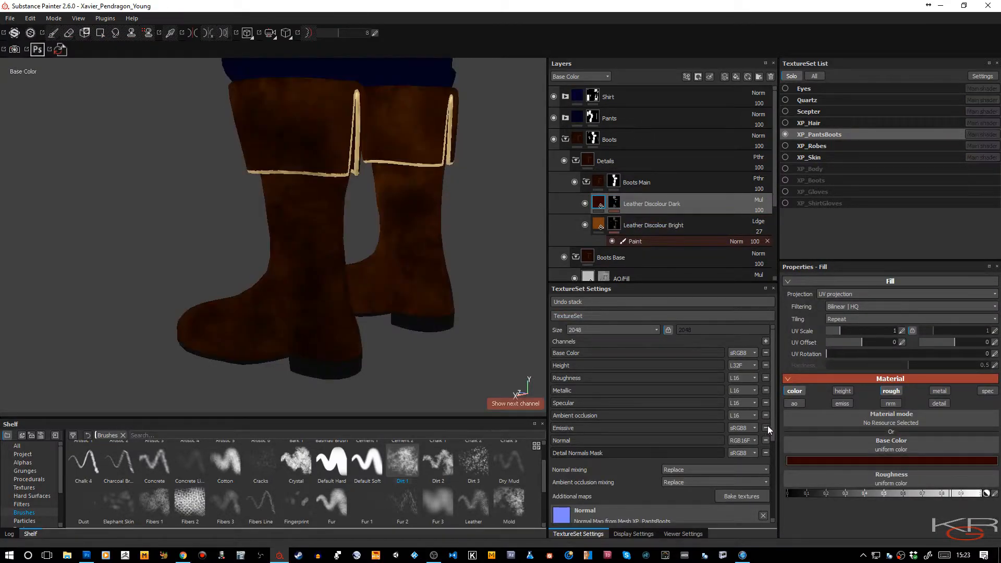
{"action": "left_click", "coordinate": [812, 460]}
{"action": "left_click", "coordinate": [784, 414]}
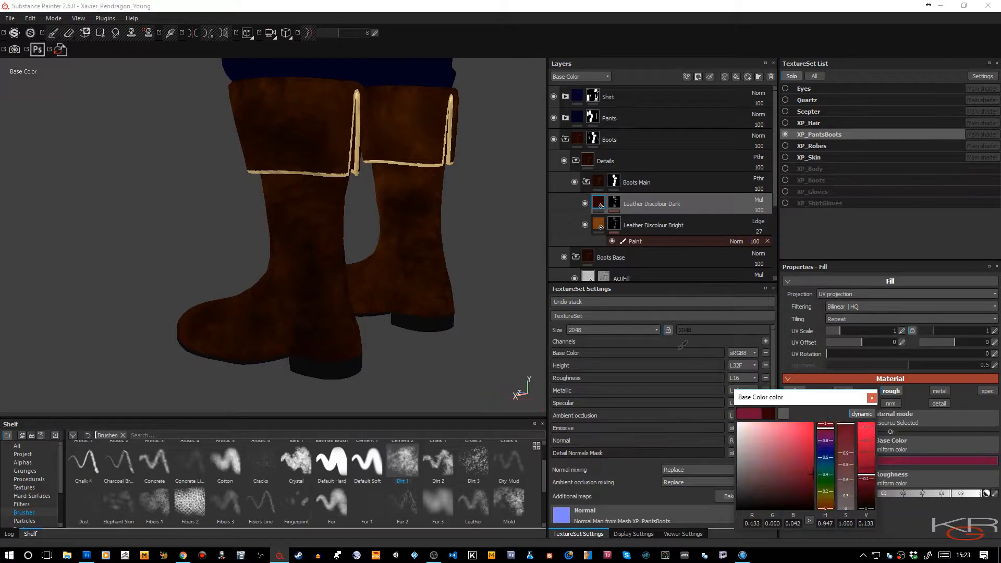
{"action": "left_click", "coordinate": [429, 301]}
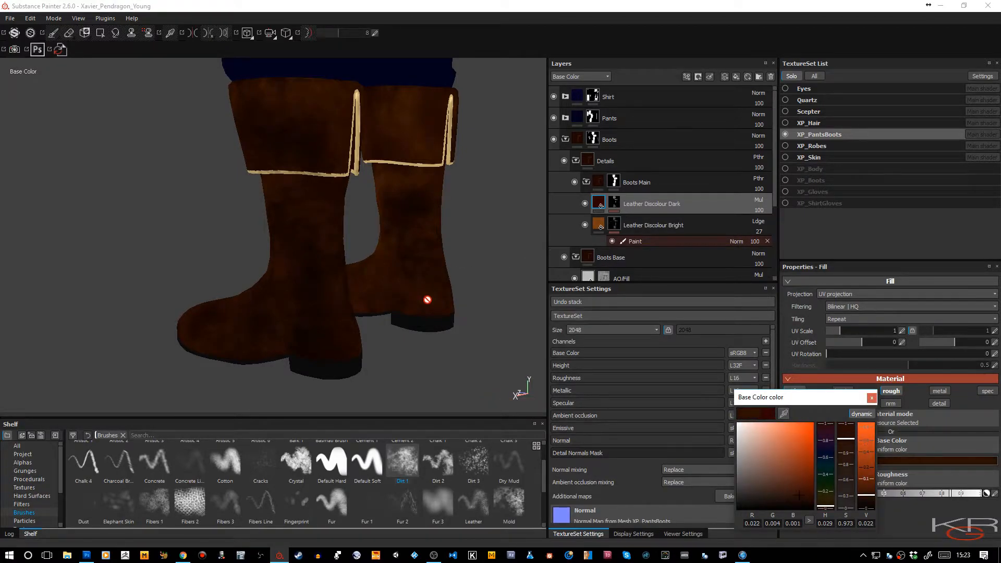
{"action": "left_click", "coordinate": [872, 399]}
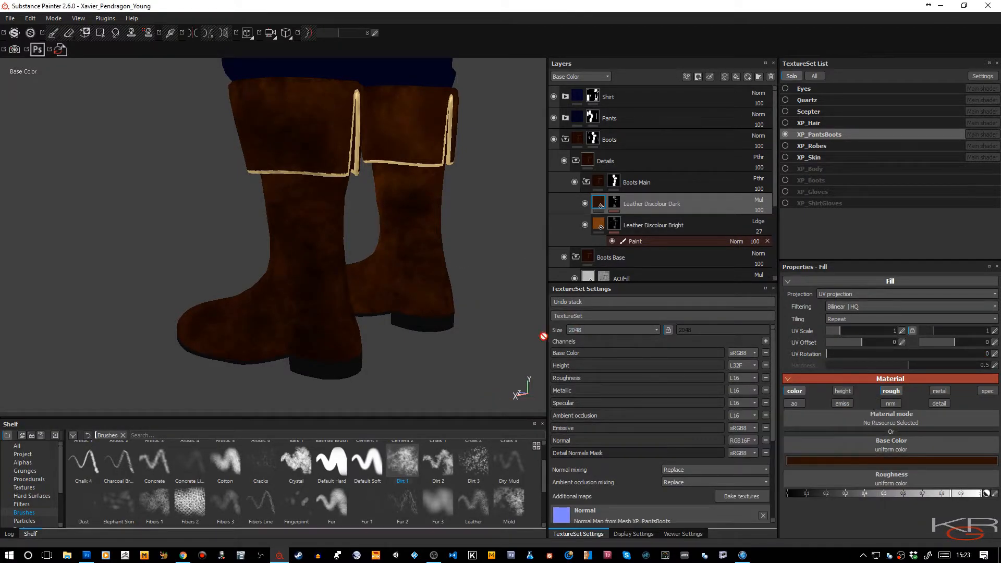
In full material view, set the Leather Discolour Dark layer to Linear burn blending at 44 opacity after trying Overlay
{"action": "key", "text": "m"}
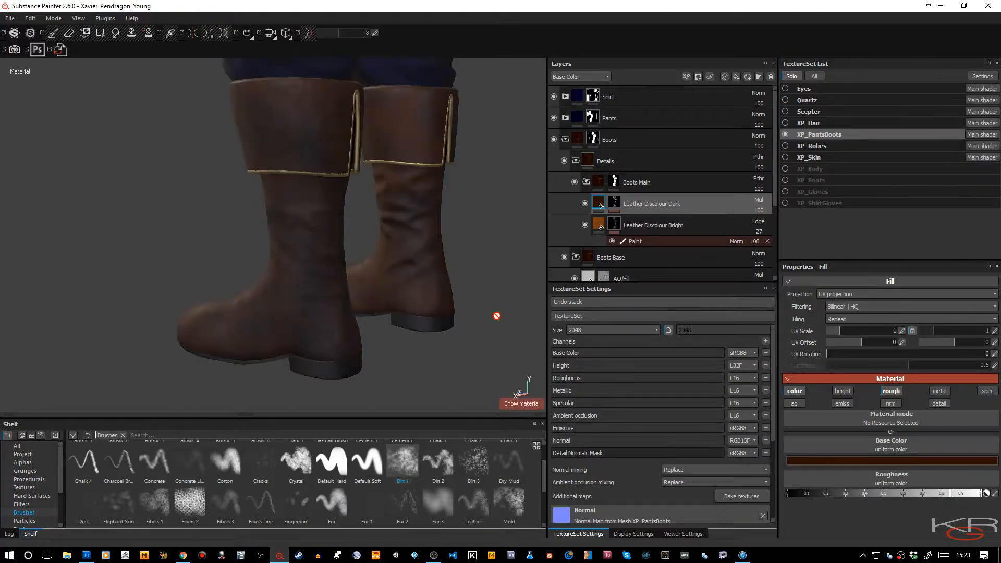
{"action": "left_click", "coordinate": [760, 200]}
{"action": "left_click", "coordinate": [759, 357]}
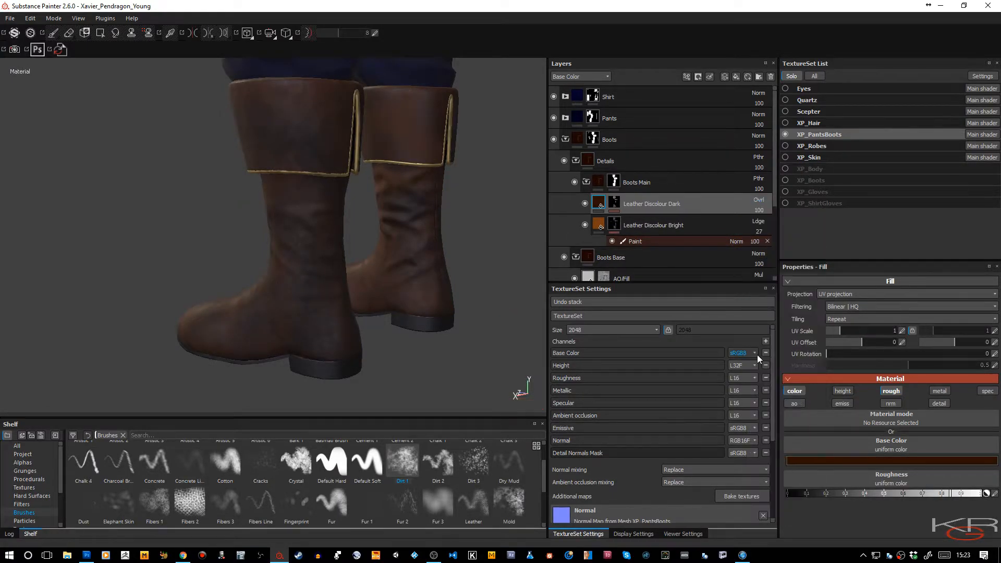
{"action": "left_click", "coordinate": [761, 201]}
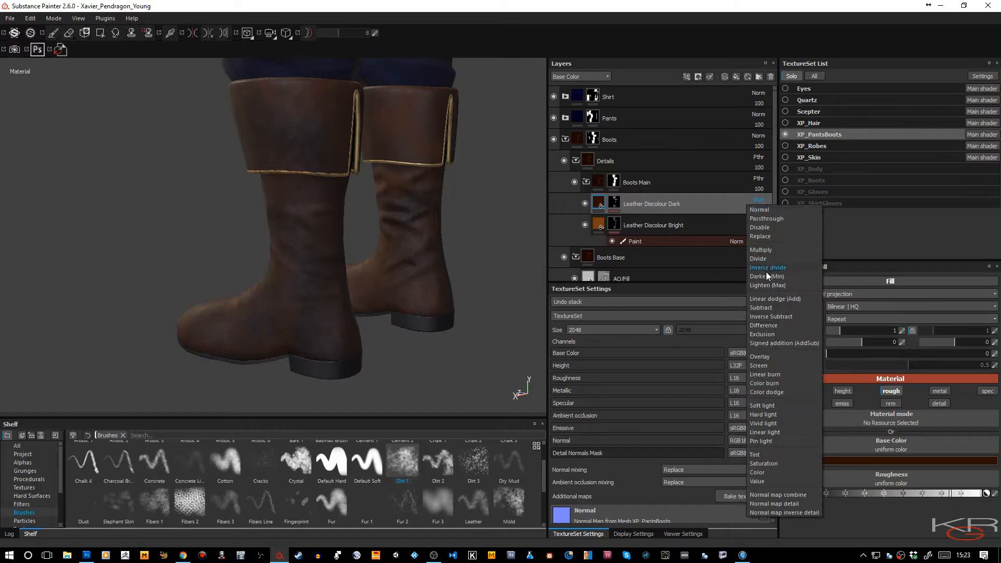
{"action": "left_click", "coordinate": [771, 374]}
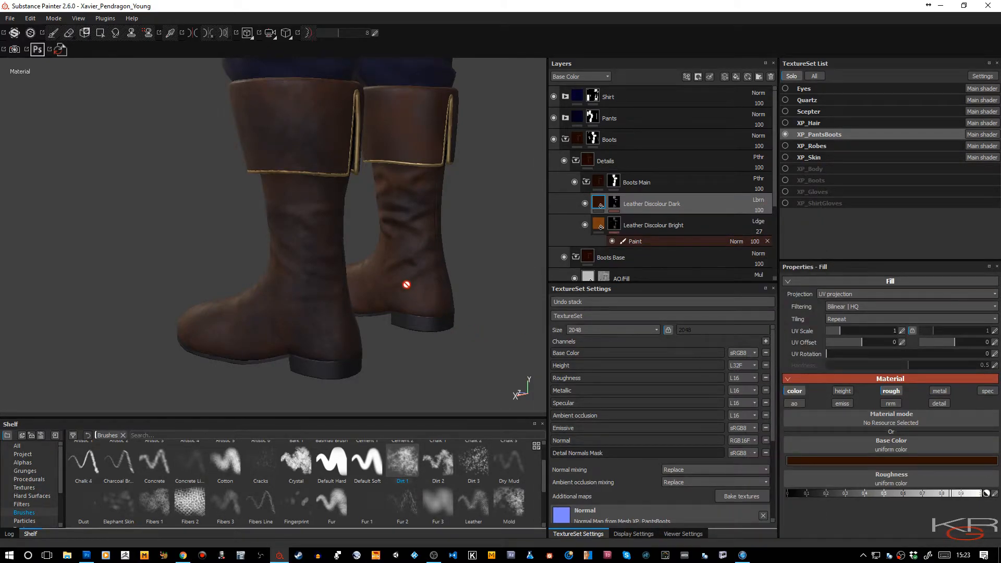
{"action": "right_click_drag", "start_coordinate": [405, 284], "coordinate": [391, 251], "text": "alt"}
{"action": "key", "text": "super"}
{"action": "left_click", "coordinate": [761, 212]}
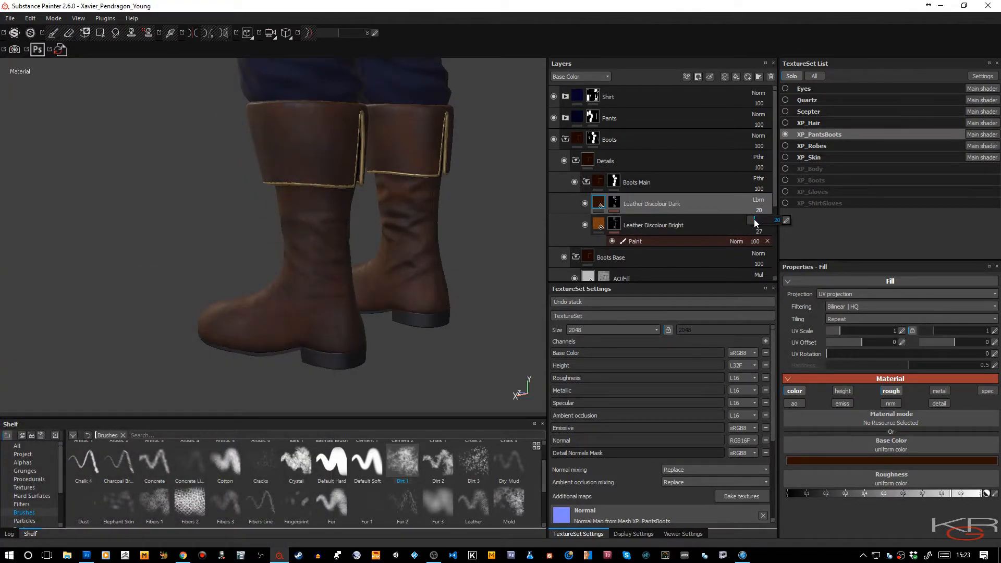
Add a fill layer above Leather Discolour Dark in the Boots Main folder and name it Stitches
{"action": "left_click_drag", "start_coordinate": [537, 276], "coordinate": [504, 280], "text": "alt"}
{"action": "scroll", "coordinate": [506, 245], "scroll_direction": "up", "scroll_amount": 2}
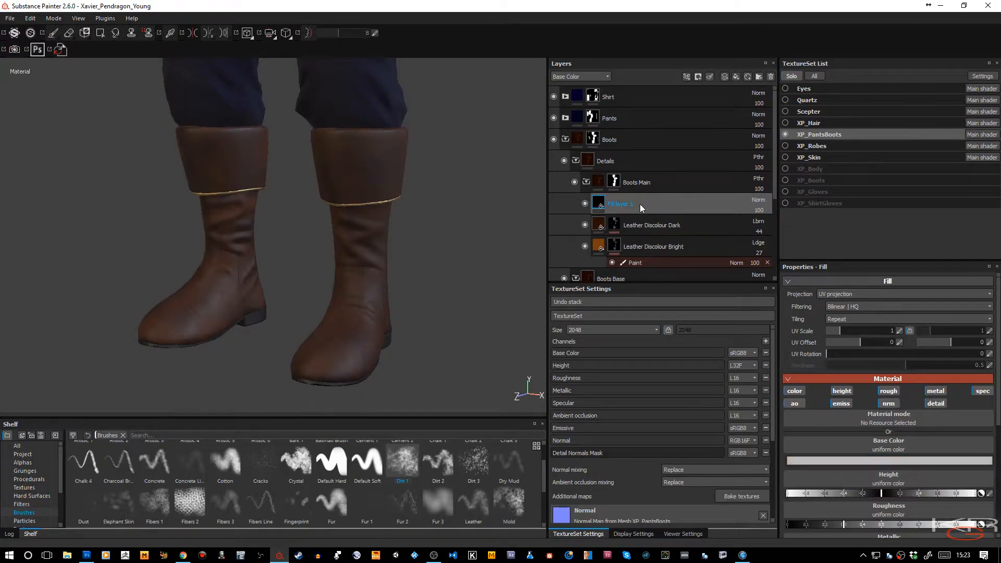
{"action": "double_click", "coordinate": [627, 203]}
{"action": "key", "text": "ctrl+a"}
{"action": "type", "text": "Stitches"}
{"action": "key", "text": "Return"}
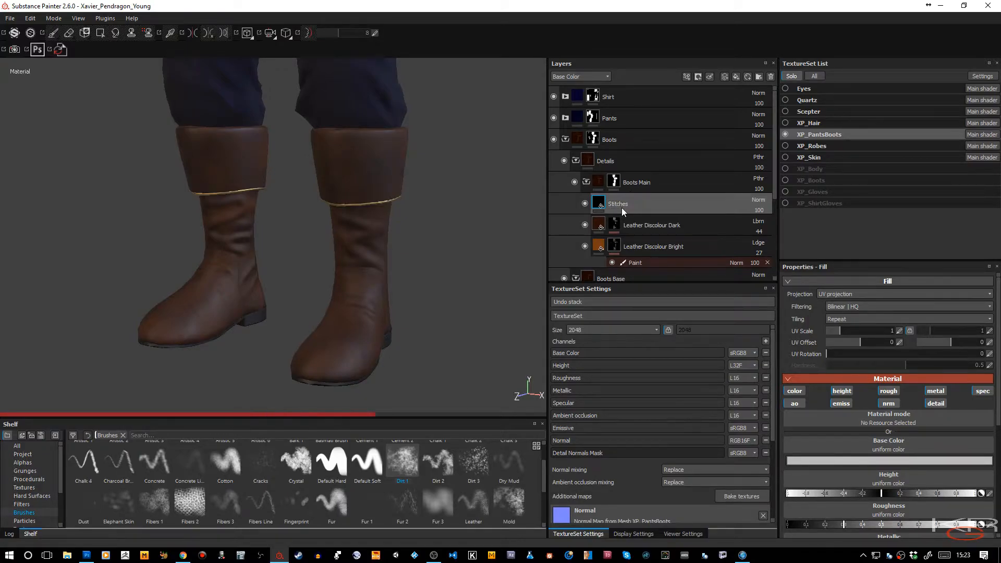
Add a bitmap mask to the Stitches layer, searching for "Stitc" and choosing the character's own black stitches texture
{"action": "right_click", "coordinate": [632, 204]}
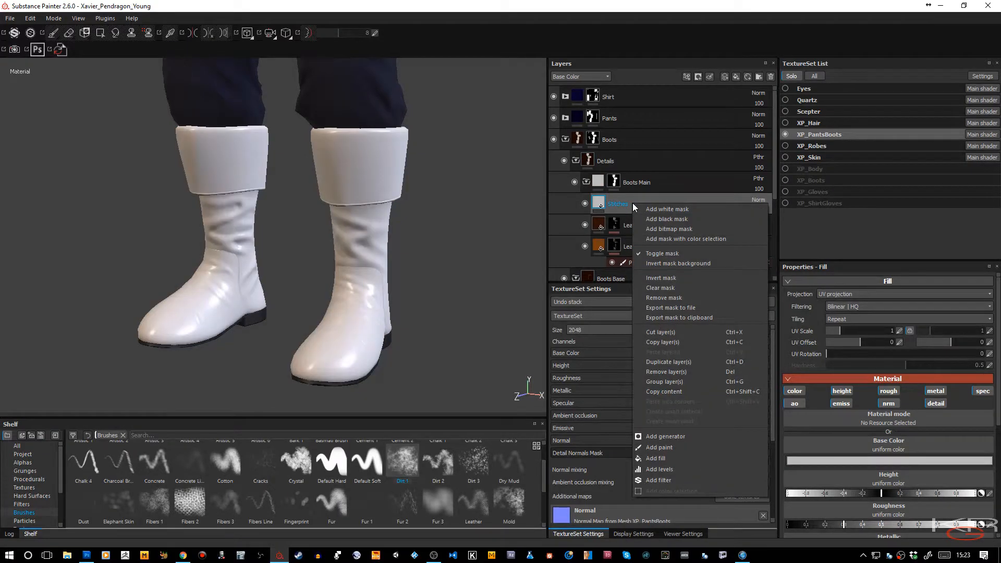
{"action": "left_click", "coordinate": [658, 229]}
{"action": "left_click_drag", "start_coordinate": [681, 237], "coordinate": [666, 245]}
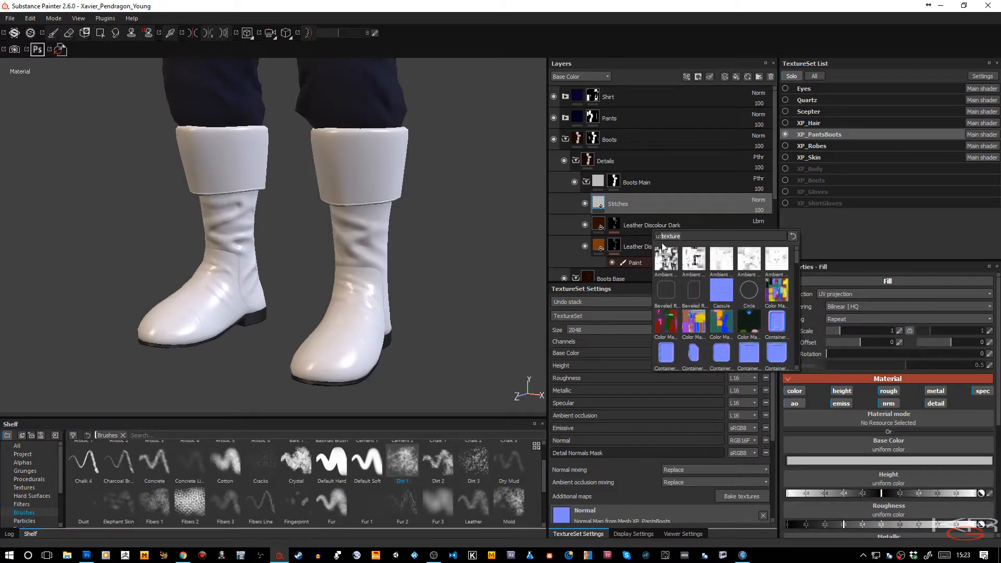
{"action": "type", "text": "Sti"}
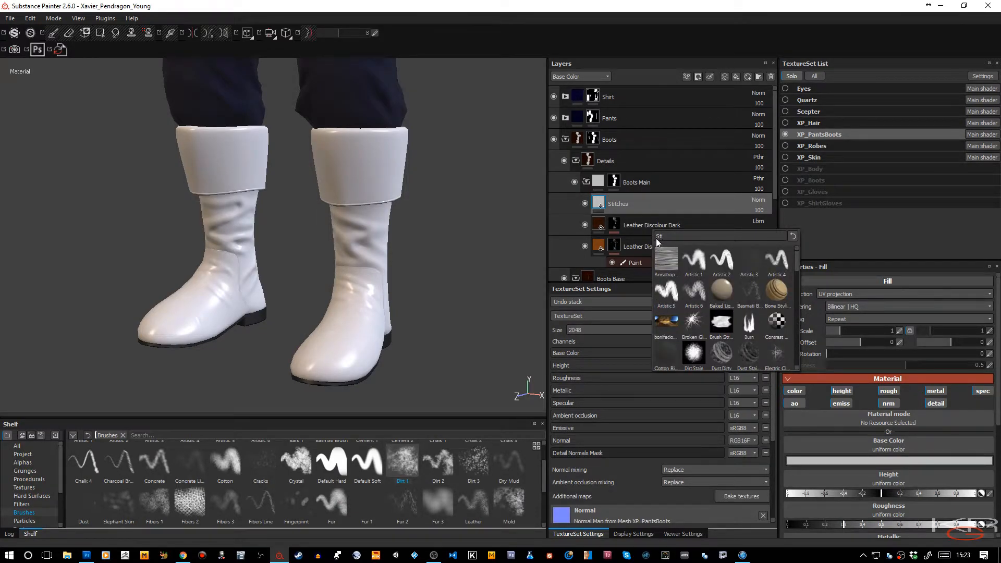
{"action": "type", "text": "tc"}
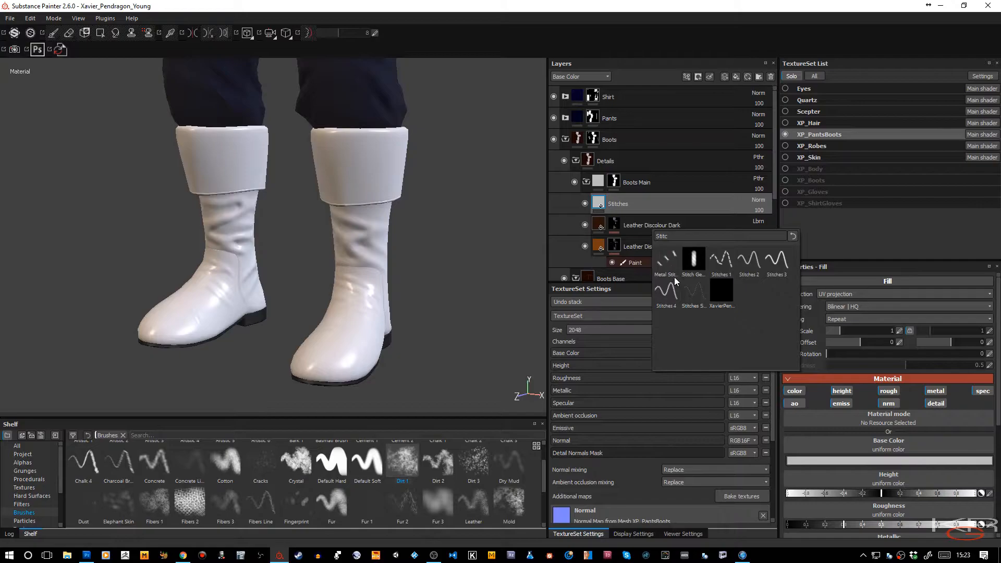
{"action": "left_click", "coordinate": [721, 293]}
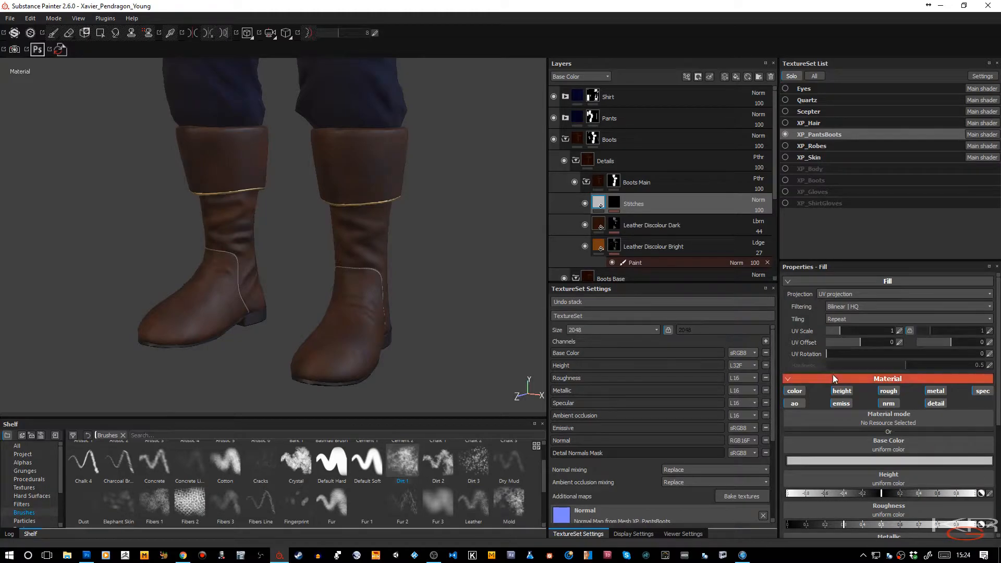
Limit the Stitches fill to the color, height and roughness channels and raise its height slightly above zero
{"action": "left_click", "coordinate": [889, 404]}
{"action": "left_click", "coordinate": [842, 404]}
{"action": "left_click", "coordinate": [794, 404]}
{"action": "left_click", "coordinate": [981, 392]}
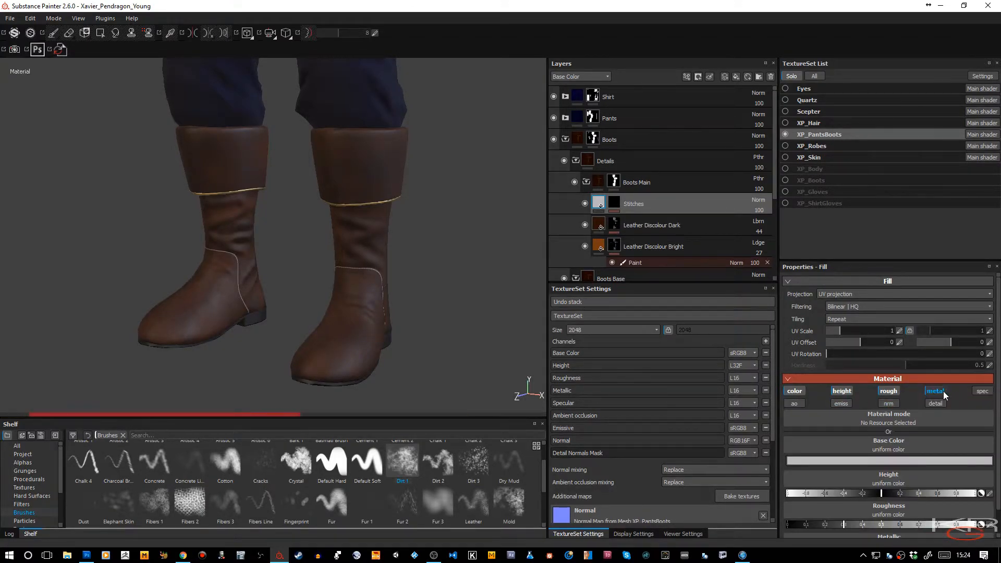
{"action": "left_click", "coordinate": [937, 391]}
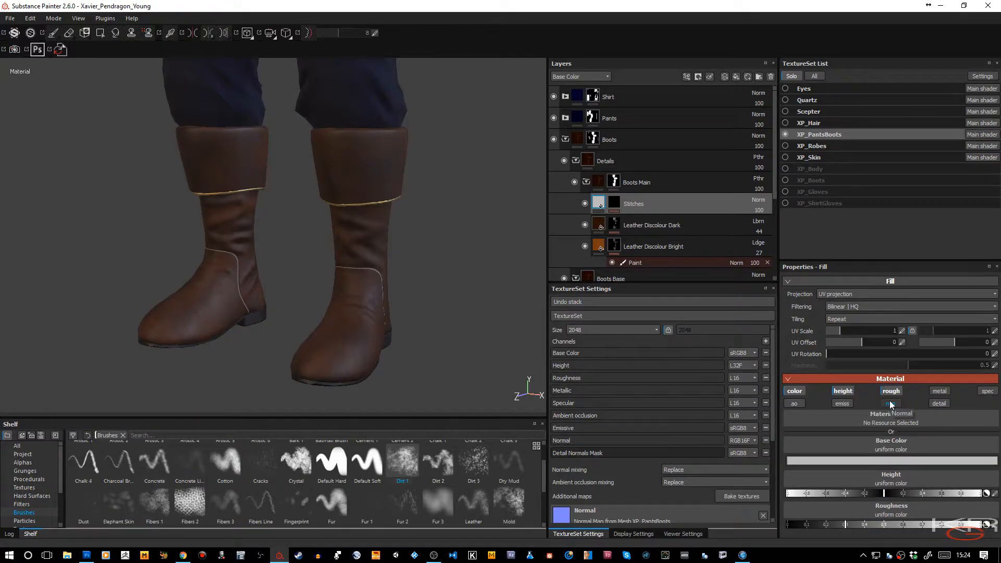
{"action": "left_click_drag", "start_coordinate": [890, 492], "coordinate": [894, 493]}
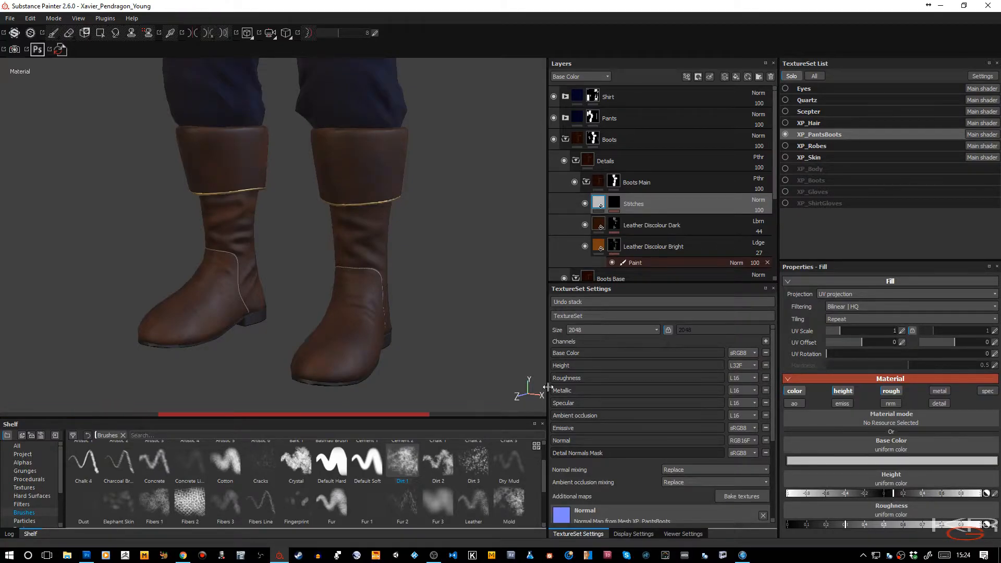
Sample the cuff trim's gold in Base Color view for the Stitches base color, desaturate it to RGB 0.474, 0.401, 0.269, and return to material view
{"action": "scroll", "coordinate": [437, 366], "scroll_direction": "up", "scroll_amount": 5}
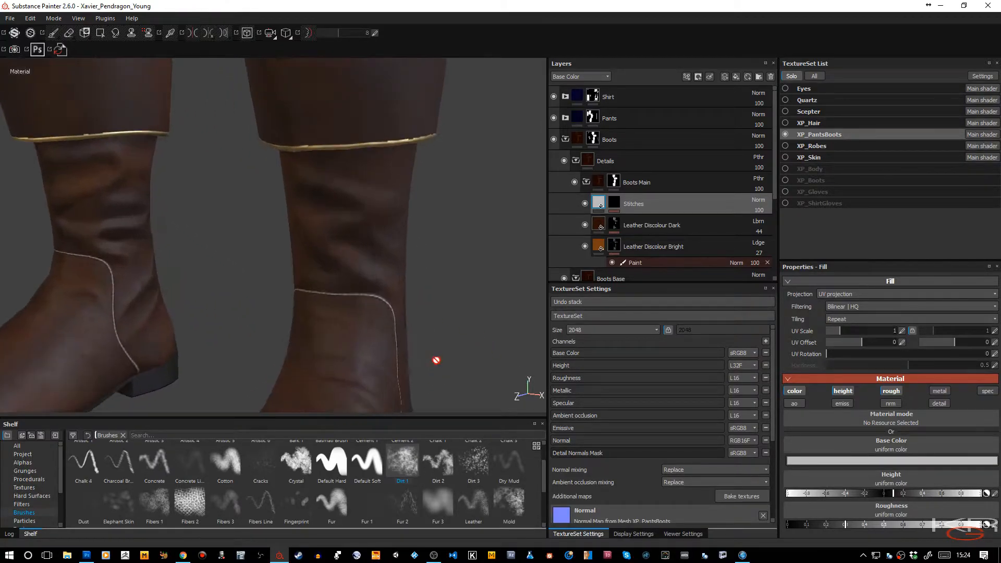
{"action": "left_click", "coordinate": [837, 461]}
{"action": "left_click", "coordinate": [808, 419]}
{"action": "left_click", "coordinate": [399, 114]}
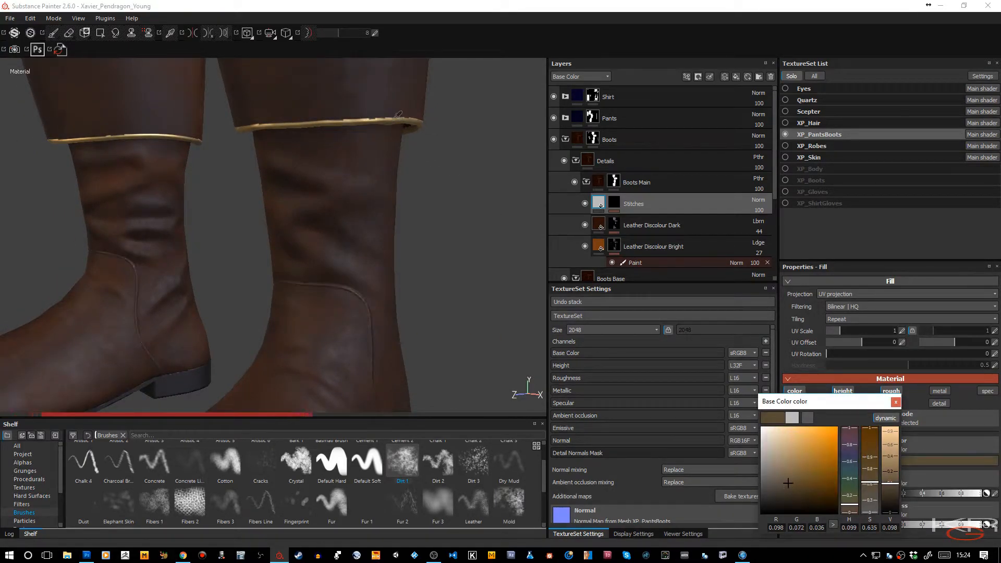
{"action": "key", "text": "c"}
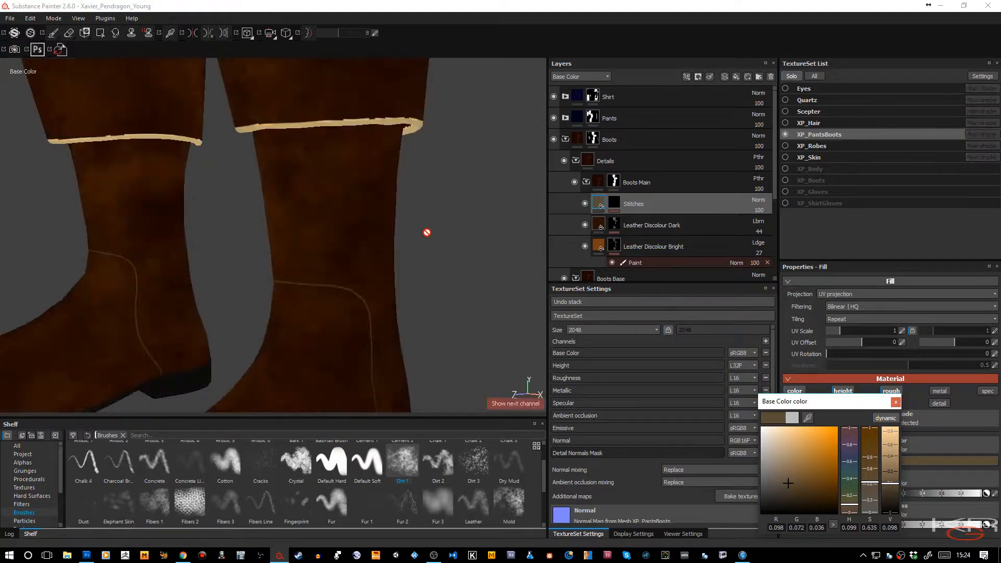
{"action": "left_click", "coordinate": [807, 418]}
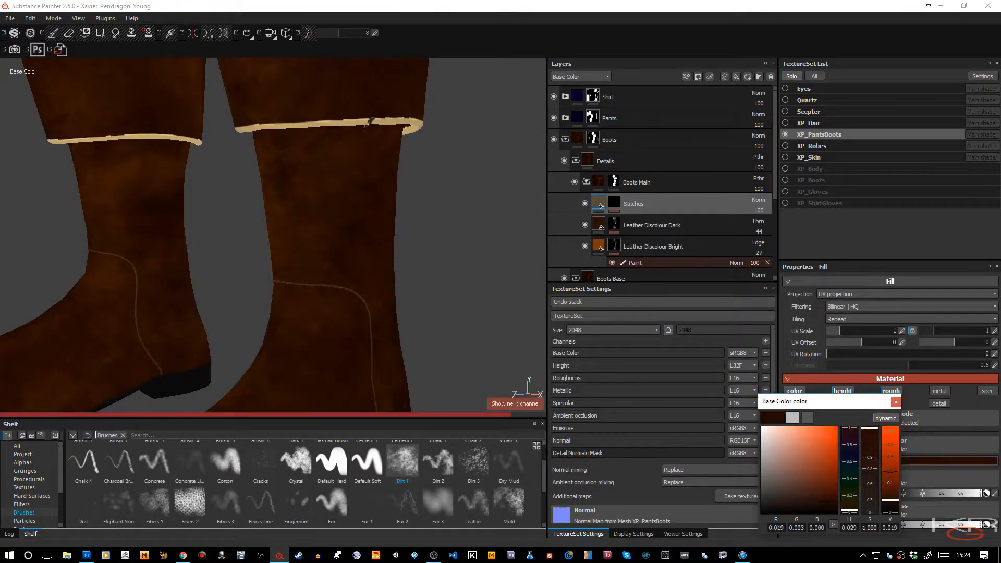
{"action": "left_click", "coordinate": [344, 119]}
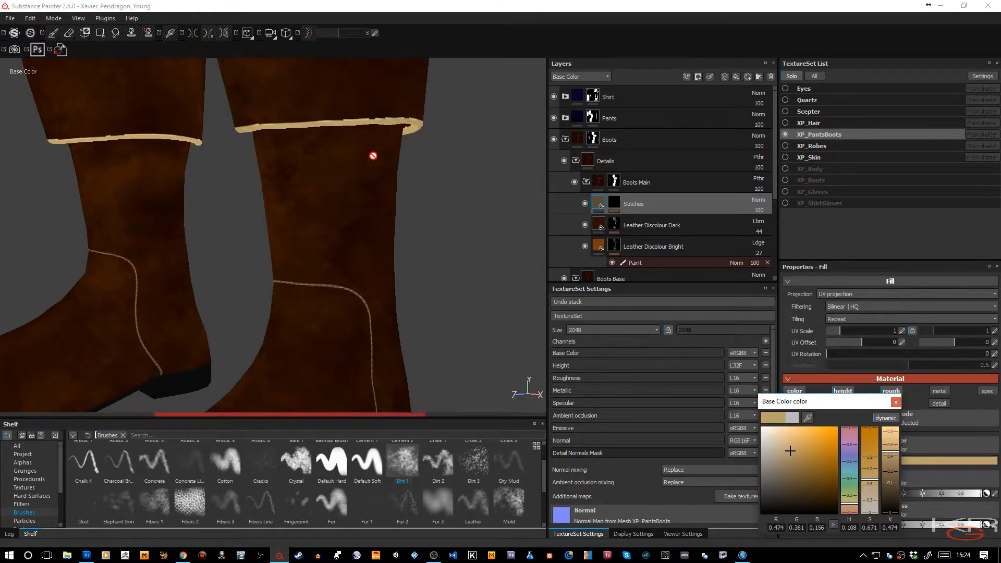
{"action": "left_click_drag", "start_coordinate": [870, 480], "coordinate": [870, 497]}
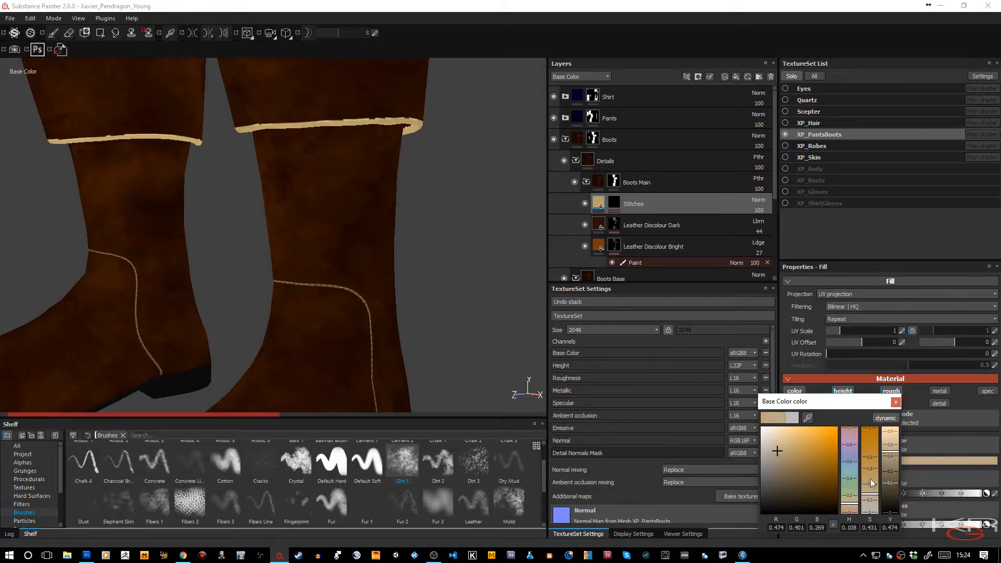
{"action": "left_click", "coordinate": [896, 402]}
{"action": "key", "text": "m"}
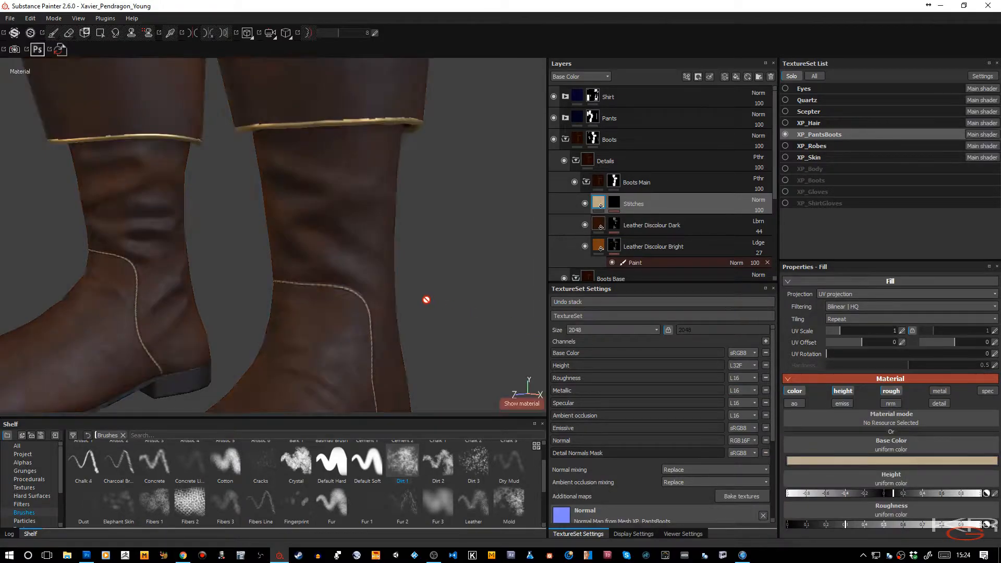
Add a paint effect to the Stitches layer's mask and choose the Stitches 1 brush by searching the brushes for "Stitch"
{"action": "left_click_drag", "start_coordinate": [425, 297], "coordinate": [510, 235], "text": "alt"}
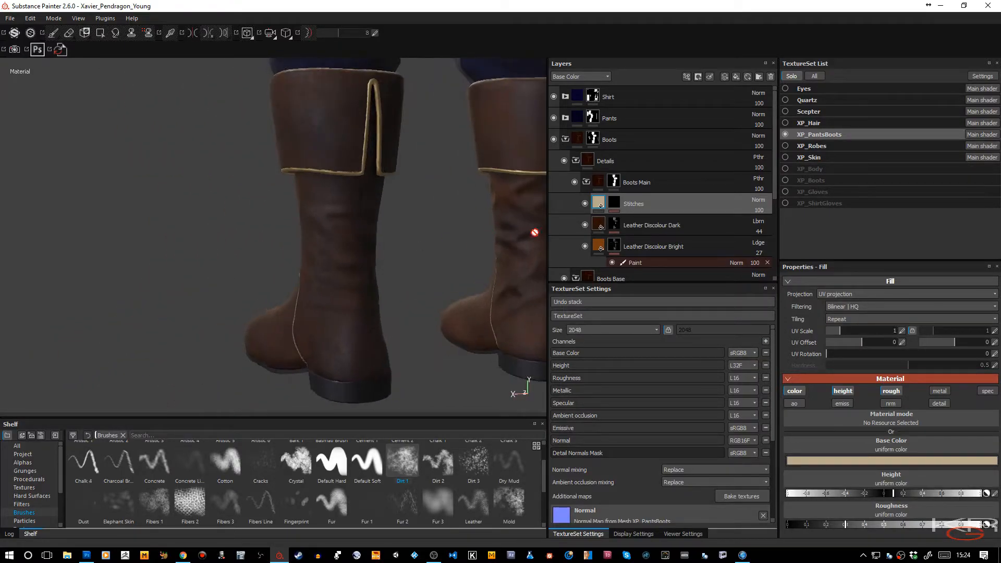
{"action": "left_click", "coordinate": [615, 204]}
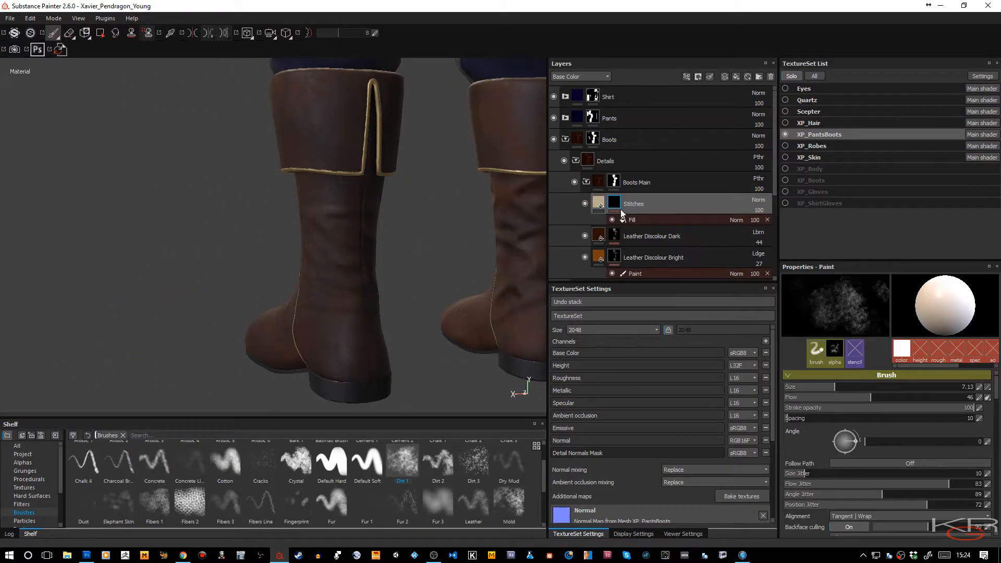
{"action": "right_click", "coordinate": [620, 210]}
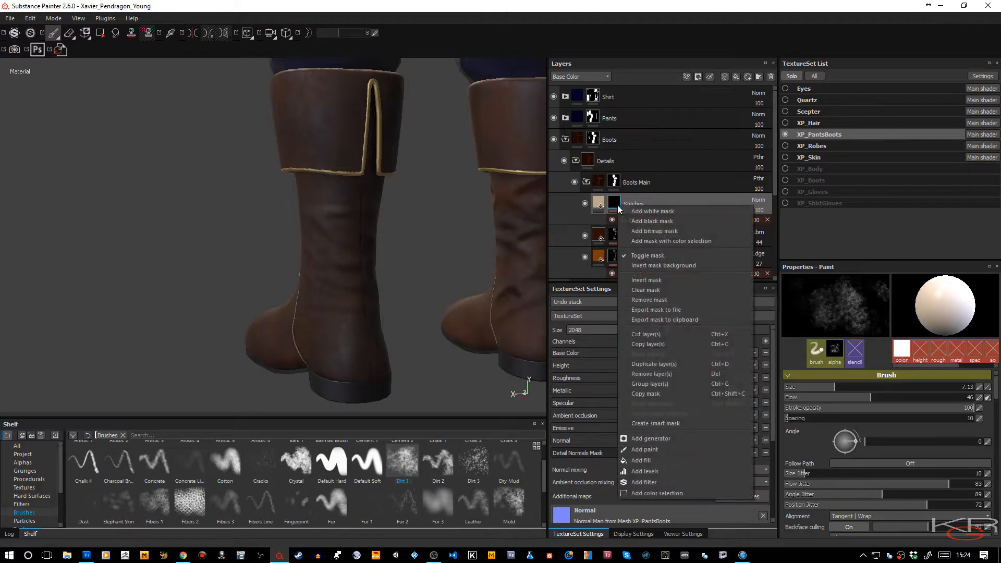
{"action": "left_click", "coordinate": [659, 449]}
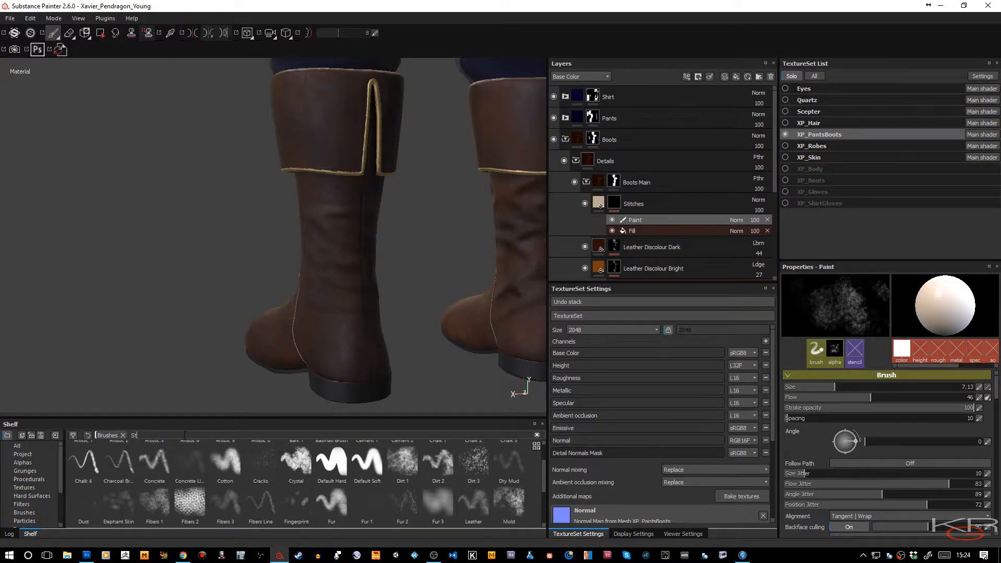
{"action": "type", "text": "itch"}
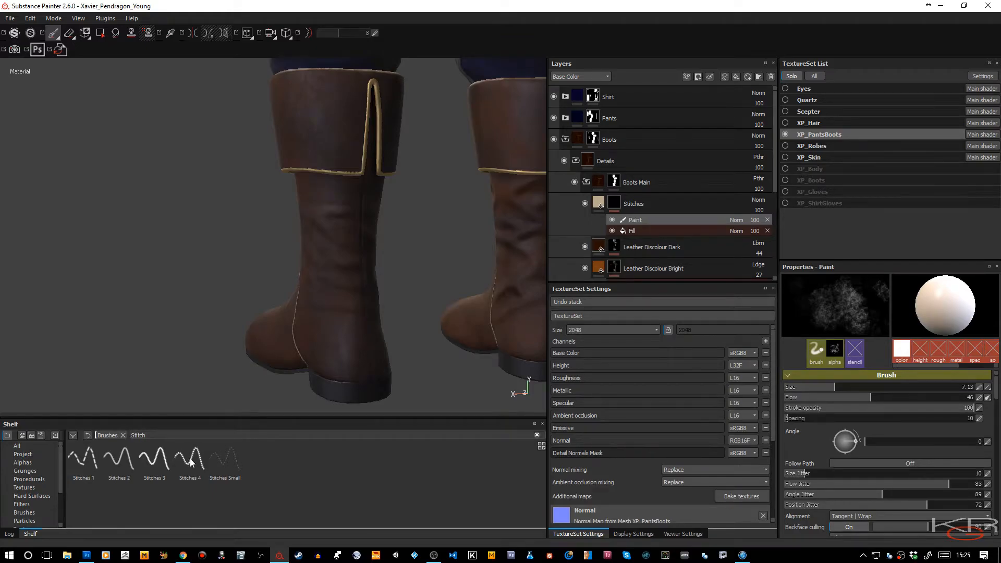
{"action": "mouse_move", "coordinate": [158, 468]}
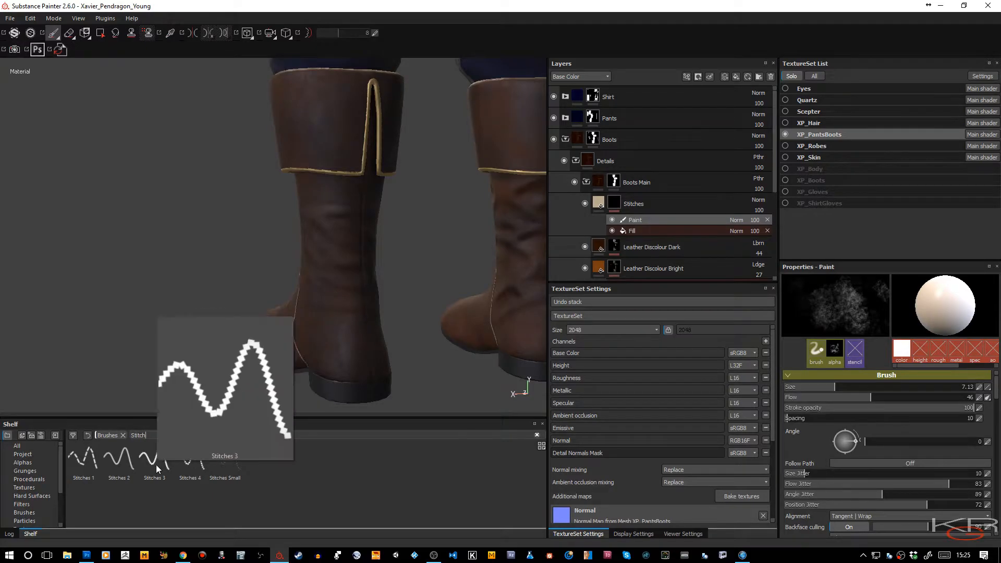
{"action": "left_click", "coordinate": [92, 458]}
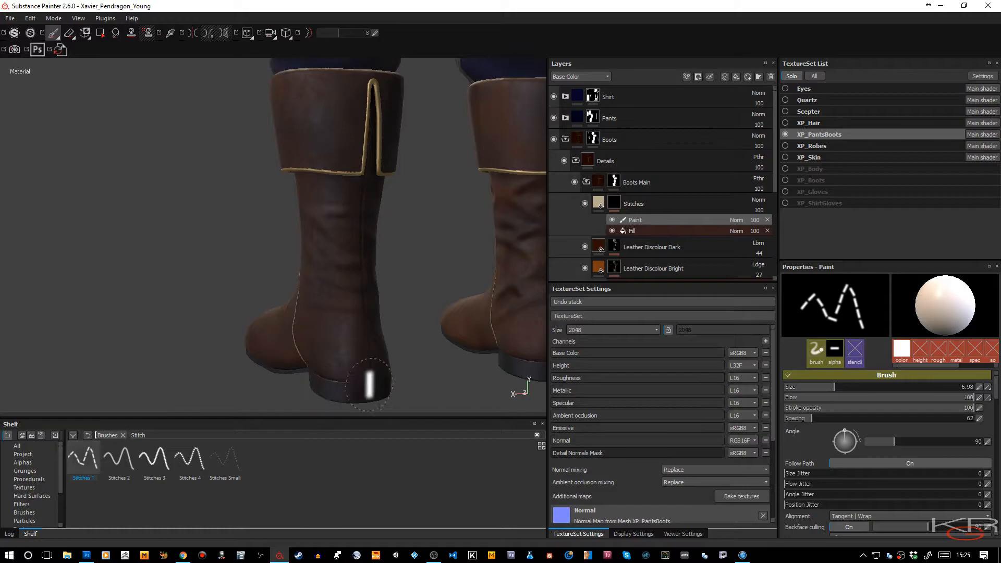
Set the Stitches 1 brush to angle 0, size 2.07 and angle jitter 39
{"action": "left_click_drag", "start_coordinate": [438, 351], "coordinate": [336, 351], "text": "alt"}
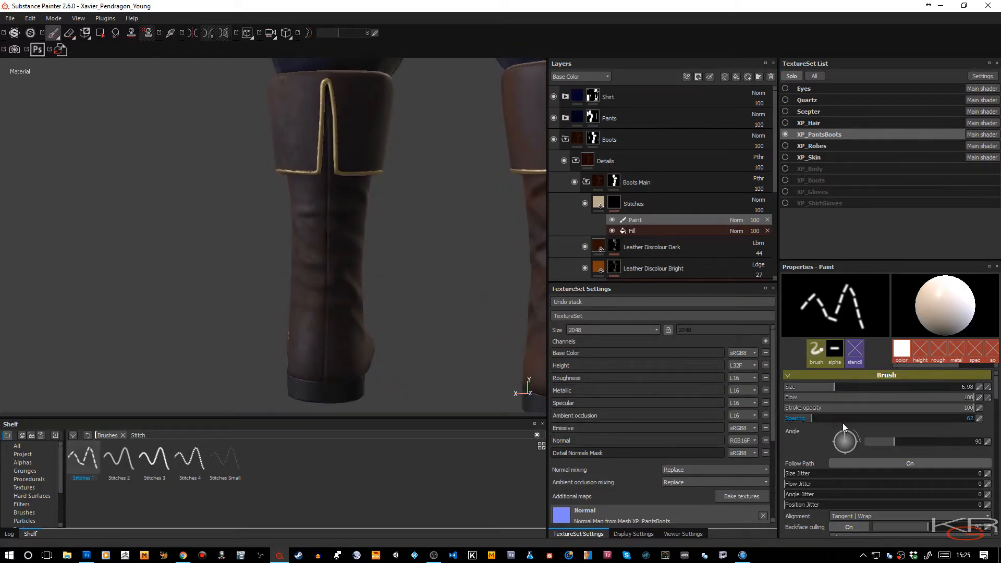
{"action": "left_click_drag", "start_coordinate": [890, 444], "coordinate": [863, 444]}
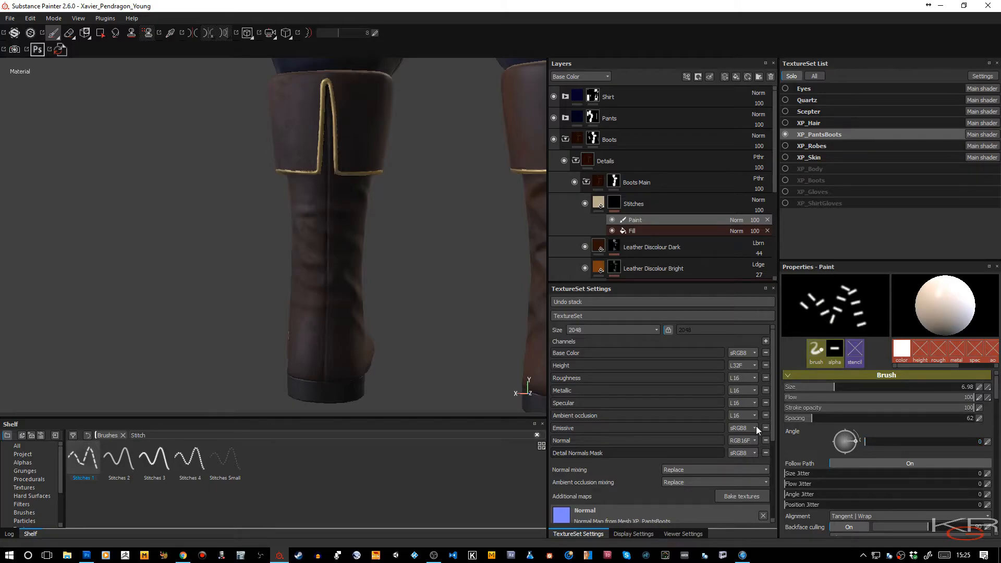
{"action": "right_click_drag", "start_coordinate": [319, 365], "coordinate": [287, 365], "text": "ctrl"}
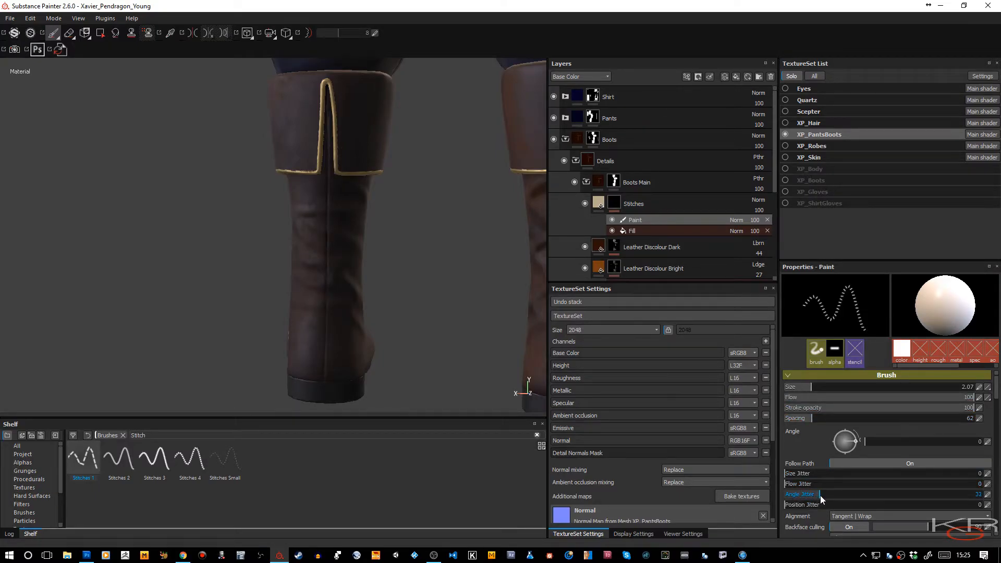
{"action": "left_click_drag", "start_coordinate": [826, 500], "coordinate": [828, 499]}
Paint stitches up the full back seam of one boot with lazy mouse enabled and the brush size reduced to 1.53
{"action": "left_click_drag", "start_coordinate": [453, 344], "coordinate": [444, 284], "text": "alt"}
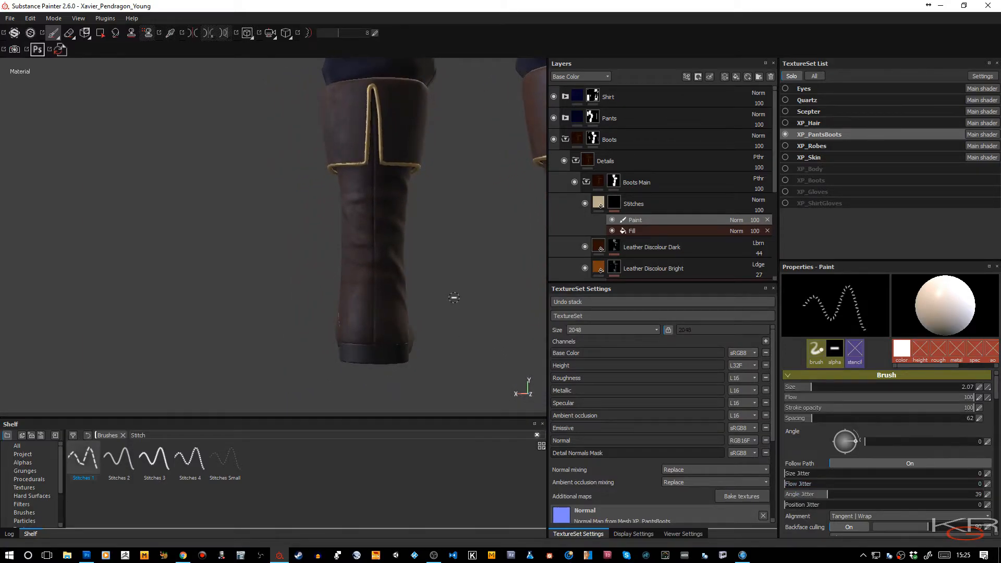
{"action": "left_click", "coordinate": [305, 32]}
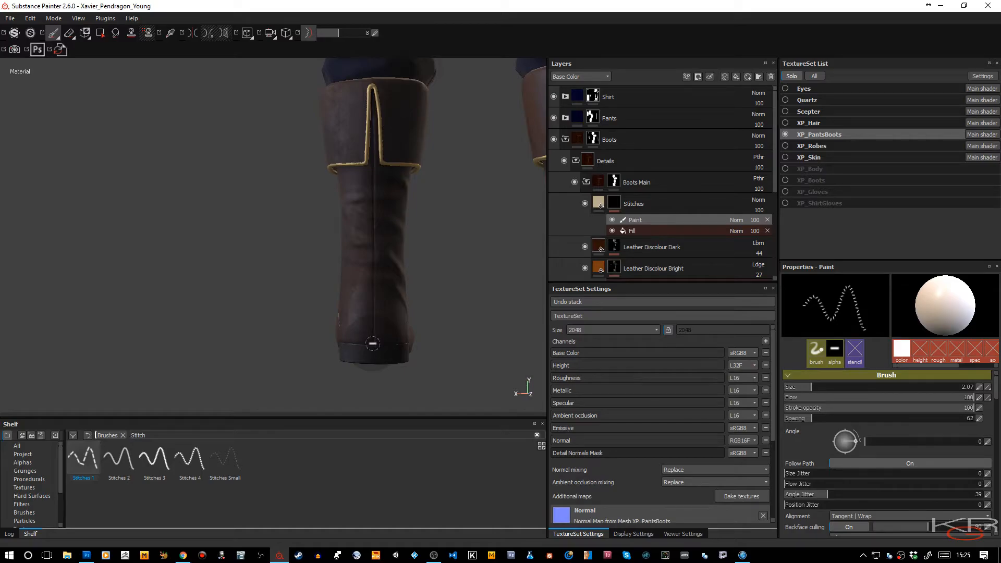
{"action": "key", "text": "bracketleft"}
{"action": "key", "text": "l"}
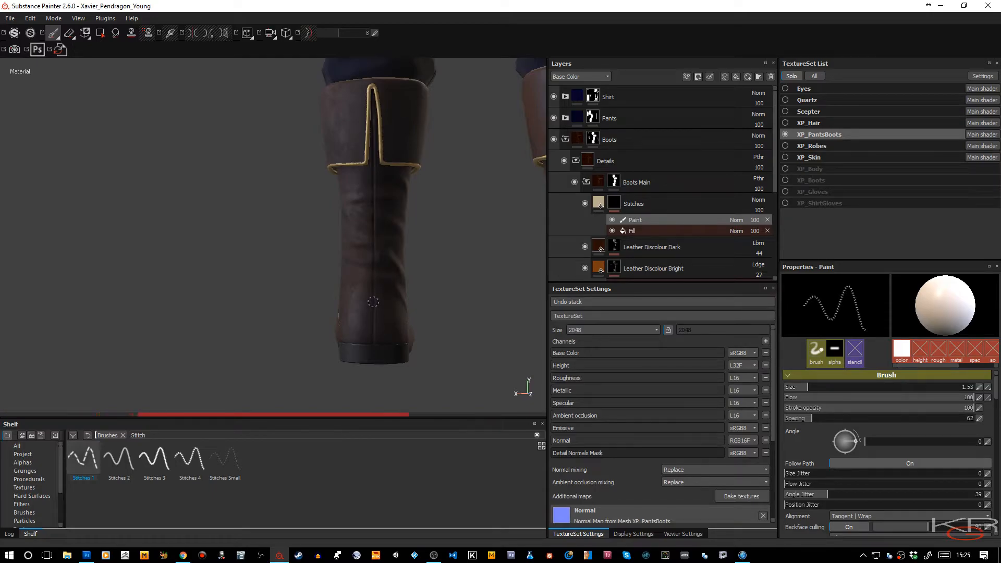
{"action": "left_click_drag", "start_coordinate": [373, 341], "coordinate": [373, 87]}
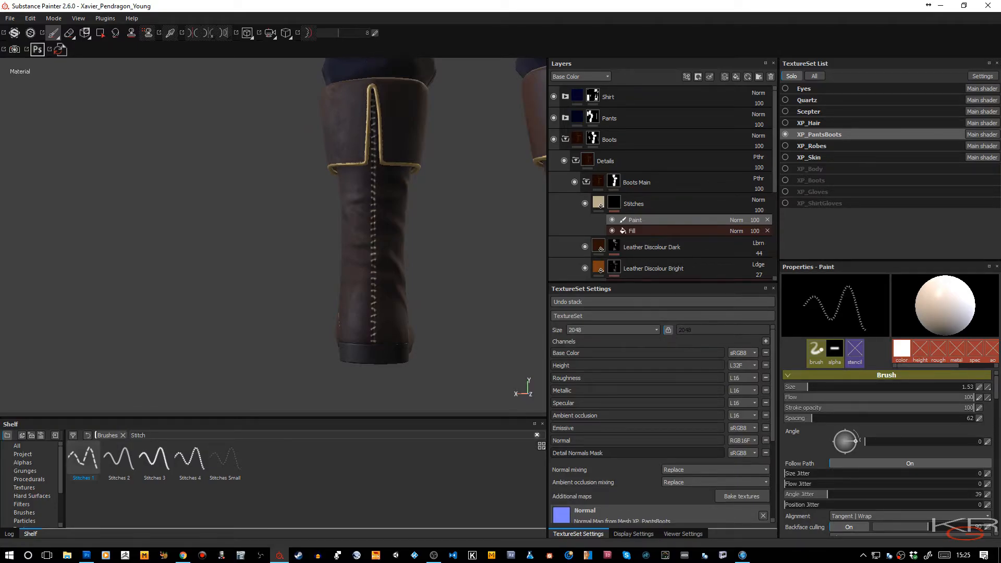
Paint matching stitches up the back seam of the other boot, from the sole to the top of the cuff slit
{"action": "mouse_move", "coordinate": [409, 311]}
{"action": "left_mouse_down", "text": "alt"}
{"action": "mouse_move", "coordinate": [480, 315]}
{"action": "mouse_move", "coordinate": [378, 306]}
{"action": "mouse_move", "coordinate": [398, 287]}
{"action": "mouse_move", "coordinate": [358, 284]}
{"action": "mouse_move", "coordinate": [275, 286]}
{"action": "mouse_move", "coordinate": [299, 290]}
{"action": "mouse_move", "coordinate": [245, 310]}
{"action": "mouse_move", "coordinate": [274, 319]}
{"action": "left_mouse_up", "text": "alt"}
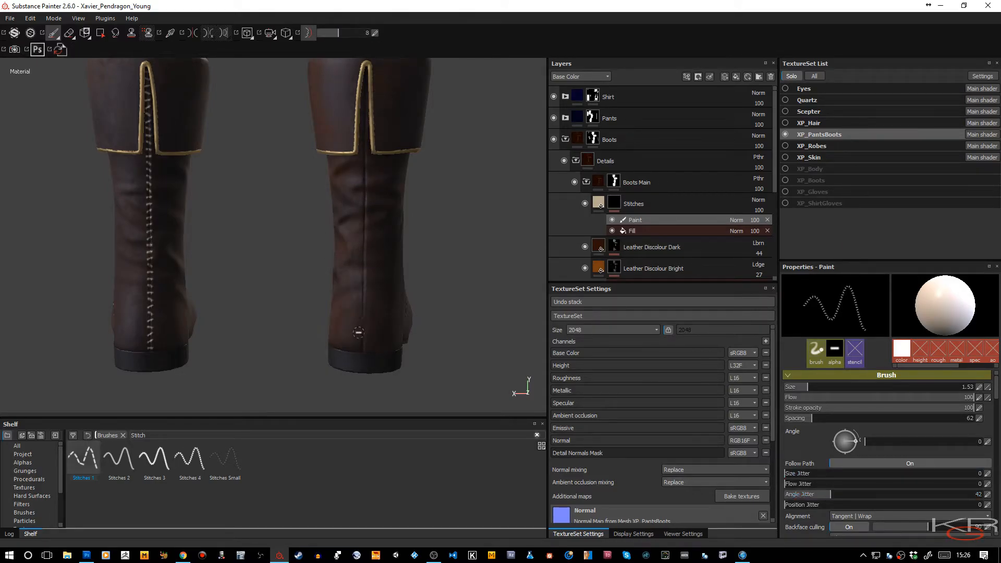
{"action": "key", "text": "d"}
{"action": "left_click", "coordinate": [361, 351]}
{"action": "left_click_drag", "start_coordinate": [363, 329], "coordinate": [362, 254]}
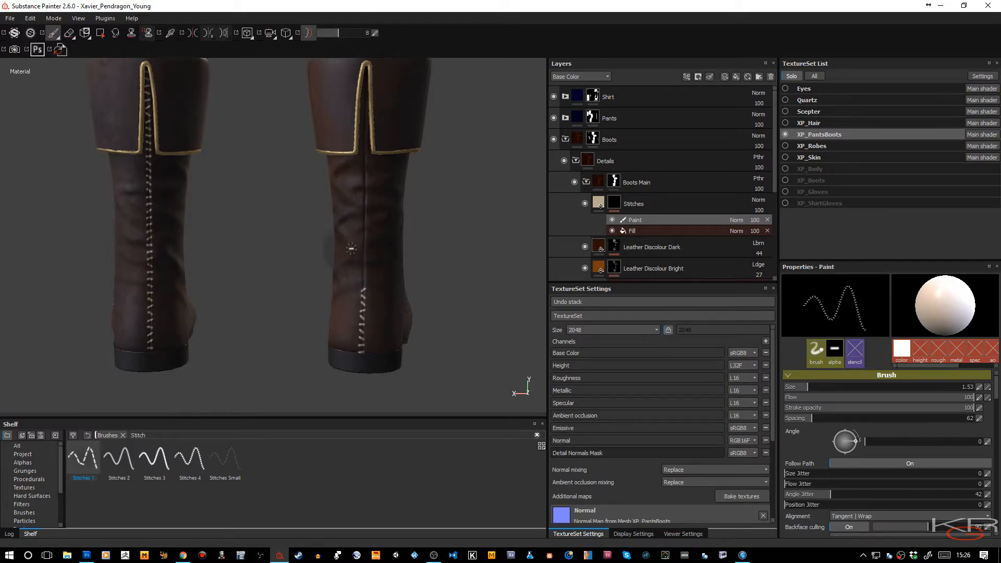
{"action": "right_click", "coordinate": [497, 283]}
{"action": "left_click_drag", "start_coordinate": [457, 276], "coordinate": [463, 266], "text": "alt"}
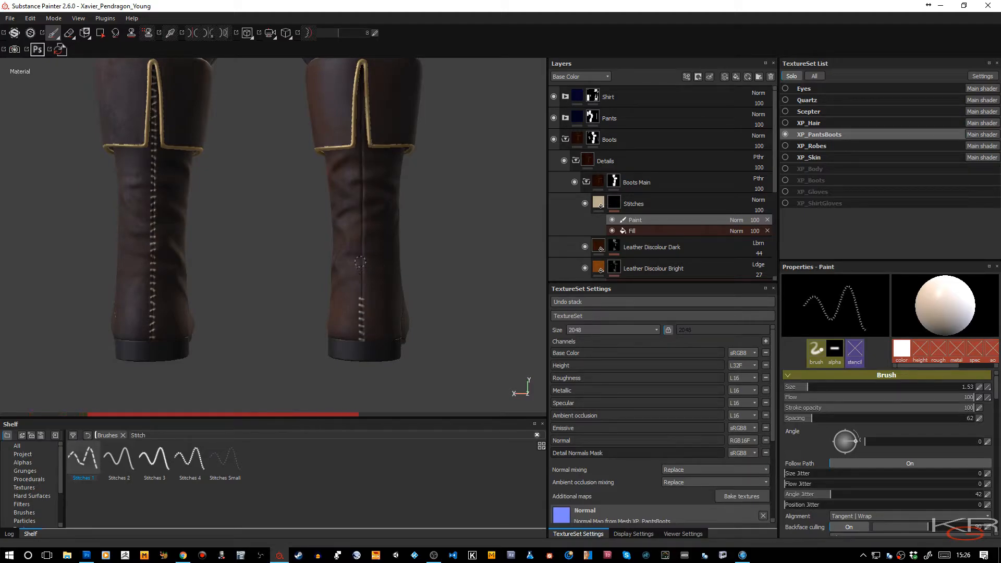
{"action": "left_click_drag", "start_coordinate": [360, 252], "coordinate": [364, 64]}
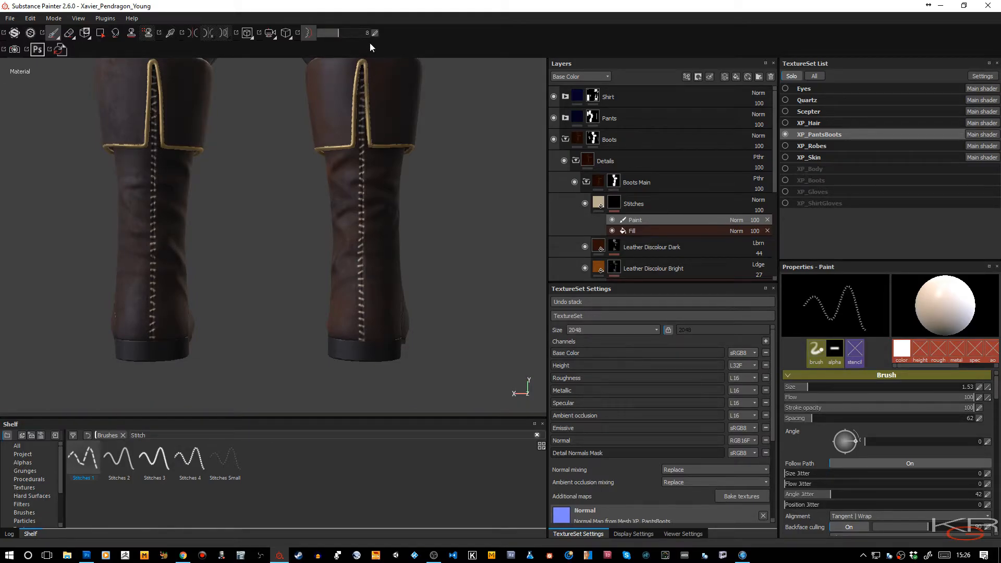
Inspect the painted stitches up close and set the Stitches layer's blend mode in the Height channel to Normal
{"action": "scroll", "coordinate": [380, 250], "scroll_direction": "up", "scroll_amount": 5}
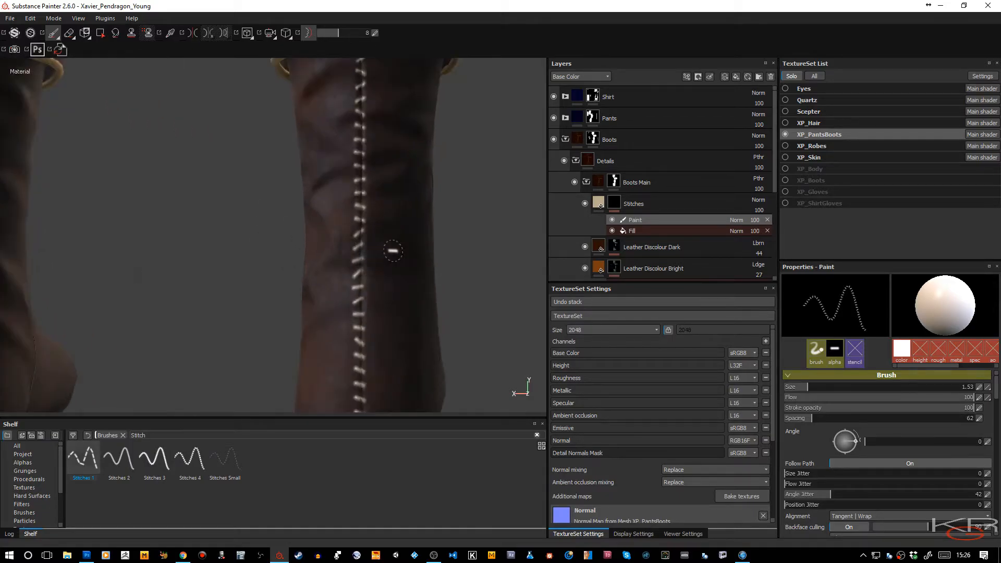
{"action": "scroll", "coordinate": [431, 251], "scroll_direction": "down", "scroll_amount": 5}
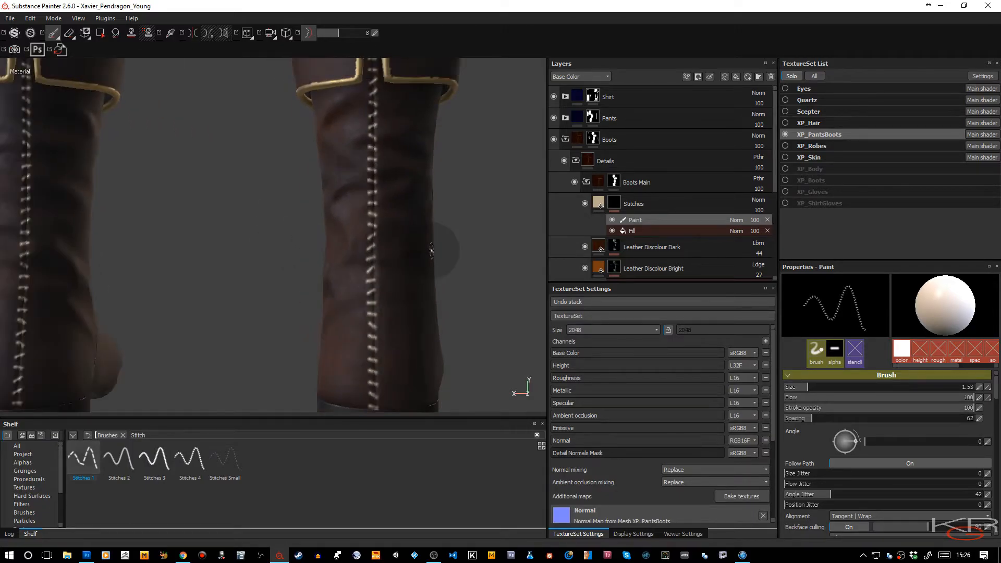
{"action": "left_click_drag", "start_coordinate": [409, 282], "coordinate": [454, 286], "text": "alt"}
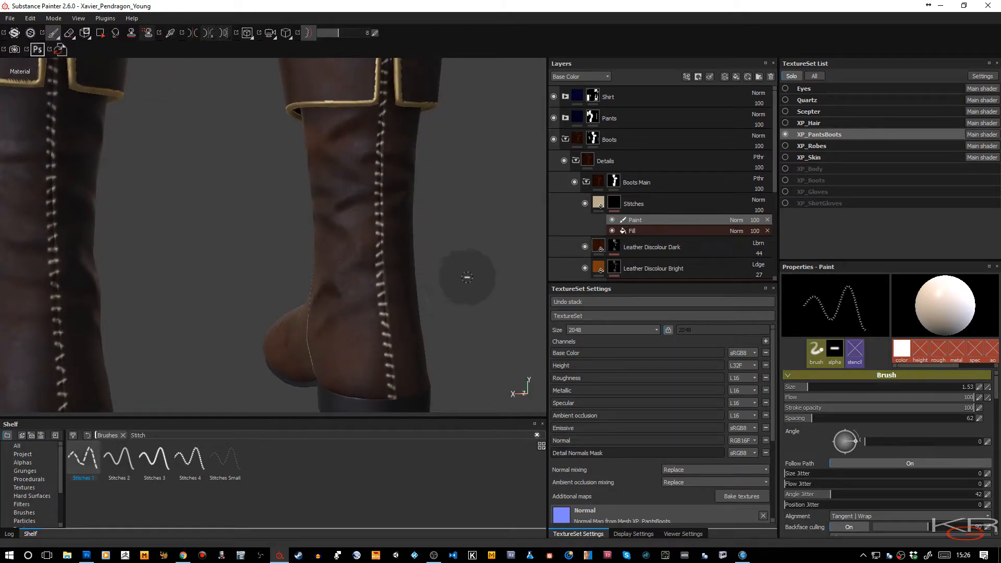
{"action": "left_click", "coordinate": [607, 77]}
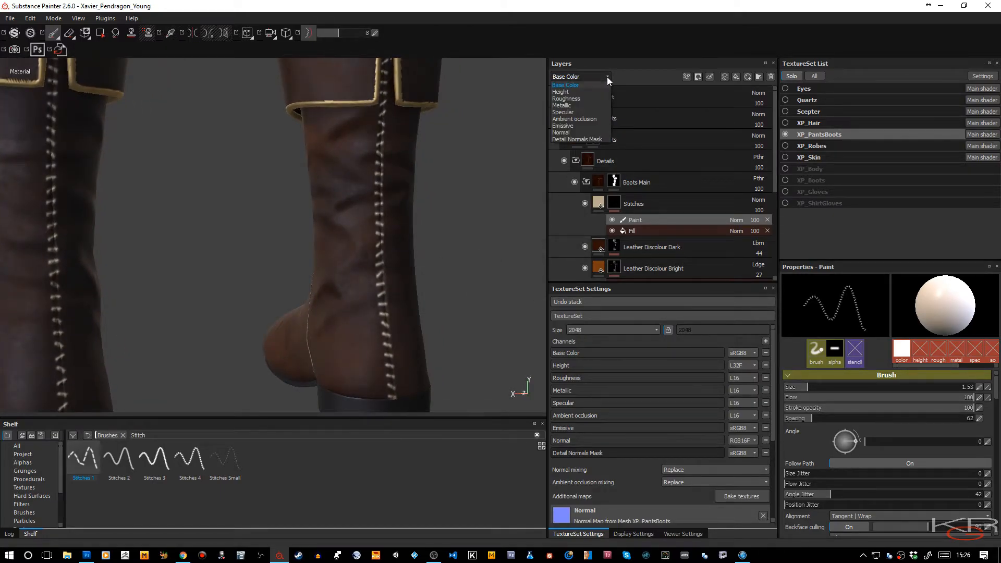
{"action": "left_click", "coordinate": [575, 93]}
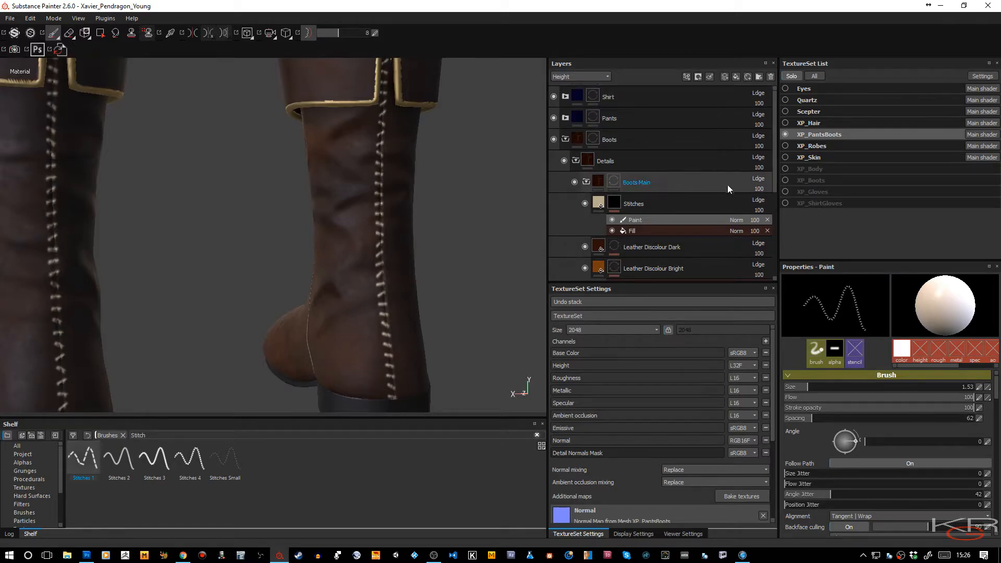
{"action": "left_click", "coordinate": [762, 206]}
{"action": "left_click", "coordinate": [759, 208]}
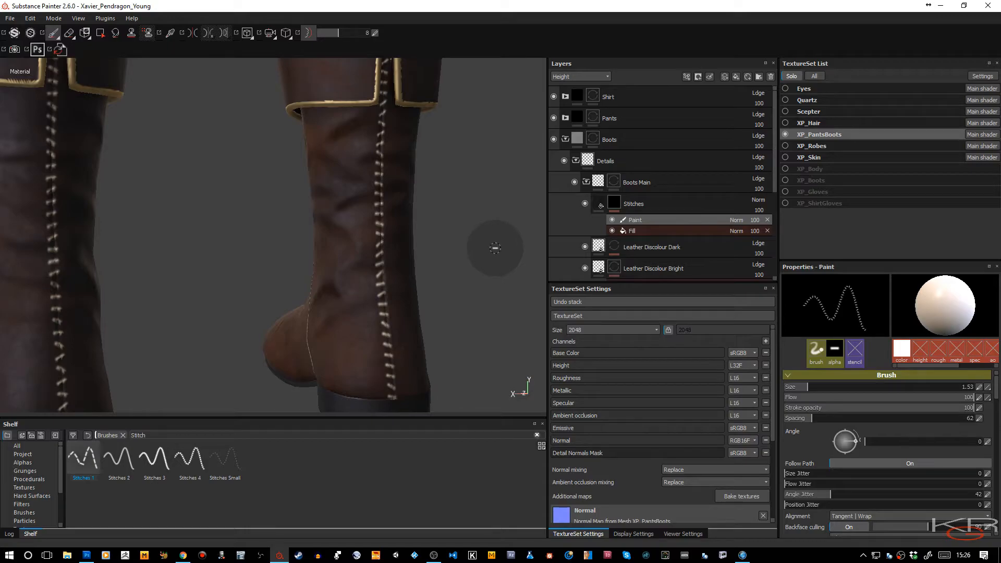
Cycle the viewport channels to Normal + Height + Base normal and examine the stitch relief on the boots' back seams
{"action": "right_click_drag", "start_coordinate": [491, 270], "coordinate": [393, 230], "text": "alt"}
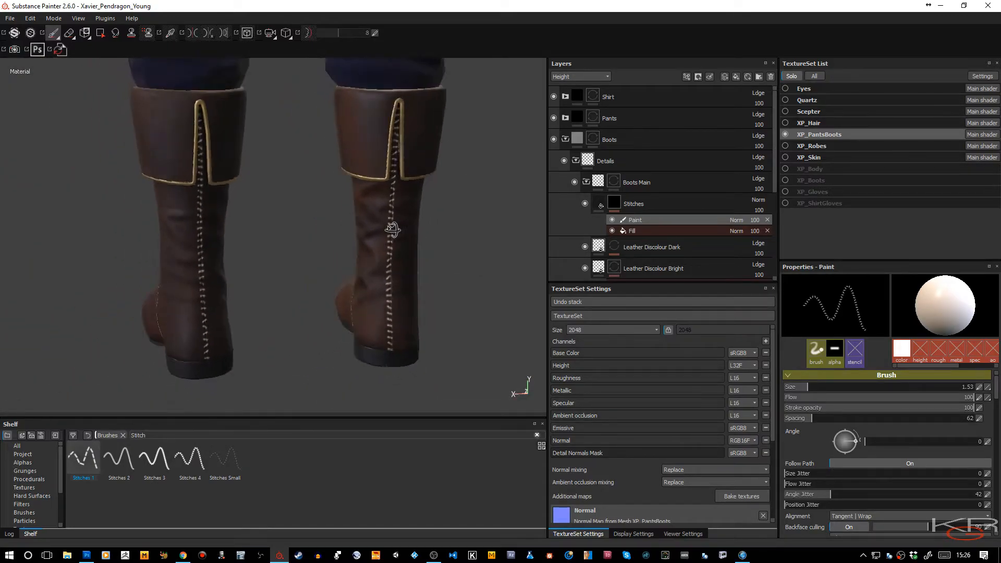
{"action": "mouse_move", "coordinate": [392, 229]}
{"action": "left_mouse_down", "text": "alt"}
{"action": "mouse_move", "coordinate": [358, 217]}
{"action": "mouse_move", "coordinate": [364, 210]}
{"action": "left_mouse_up", "text": "alt"}
{"action": "key", "text": "c"}
{"action": "key", "text": "c"}
{"action": "key", "text": "c"}
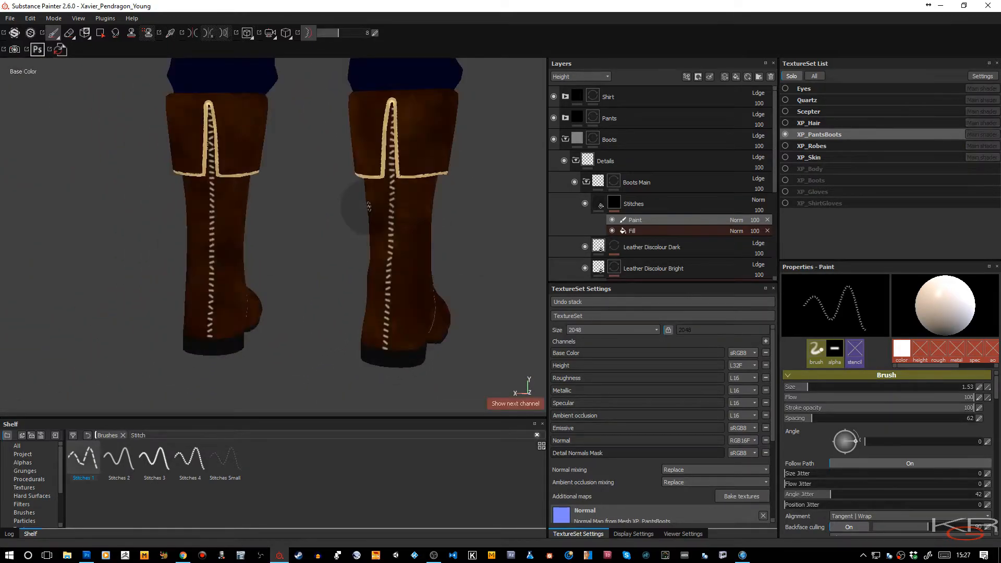
{"action": "key", "text": "c"}
{"action": "key", "text": "c"}
{"action": "key", "text": "c"}
{"action": "key", "text": "c"}
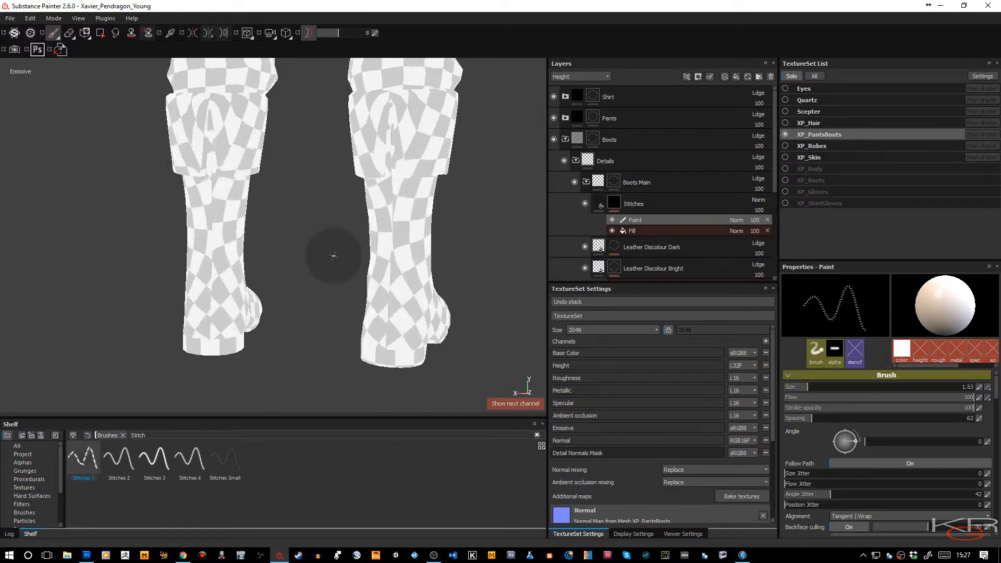
{"action": "key", "text": "c"}
{"action": "key", "text": "c"}
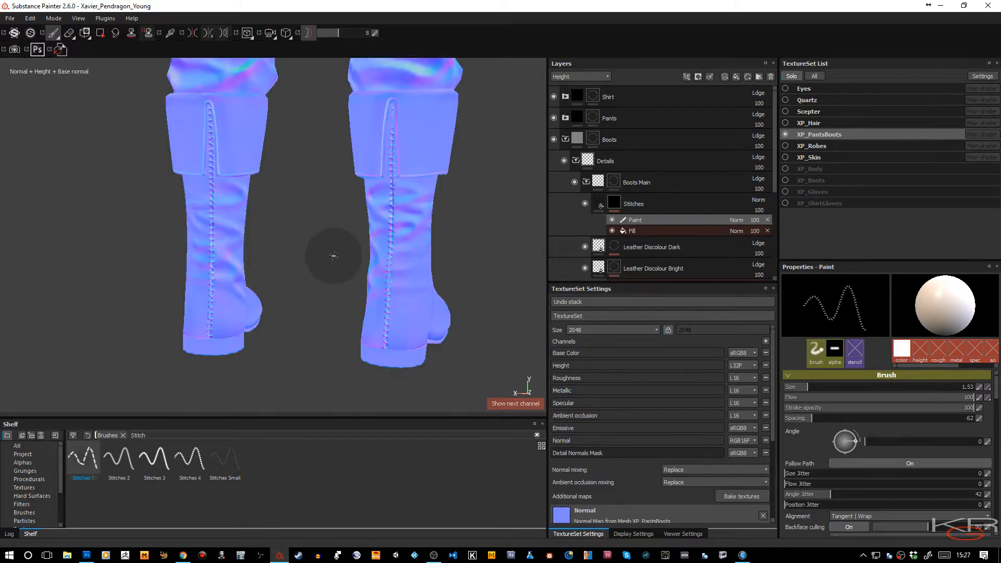
{"action": "scroll", "coordinate": [409, 223], "scroll_direction": "up", "scroll_amount": 5}
{"action": "scroll", "coordinate": [438, 295], "scroll_direction": "up", "scroll_amount": 4}
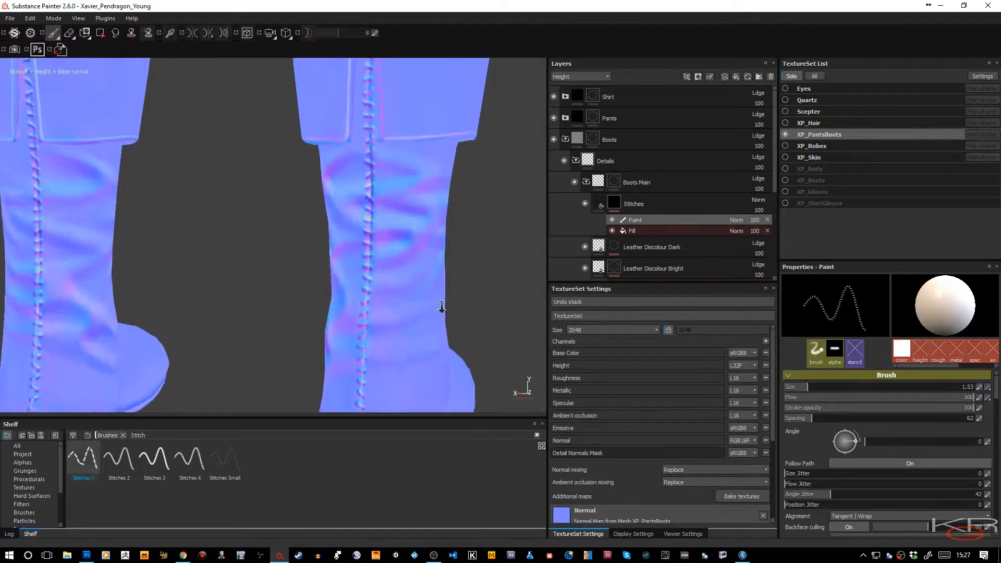
Set the Stitches layer's blend mode in the Normal channel to Normal and reopen its blend mode choices
{"action": "left_click", "coordinate": [606, 76]}
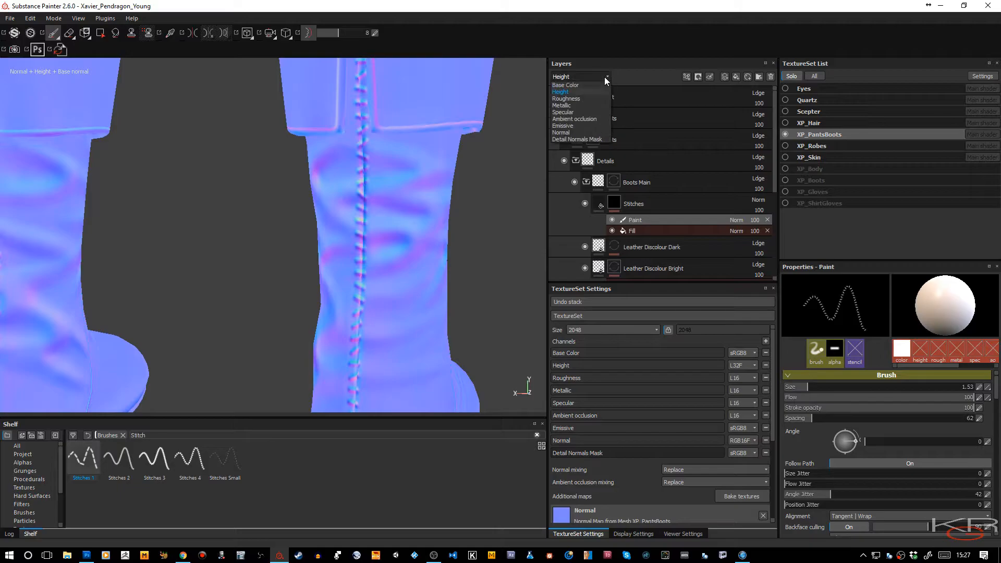
{"action": "left_click", "coordinate": [568, 134]}
{"action": "left_click", "coordinate": [759, 204]}
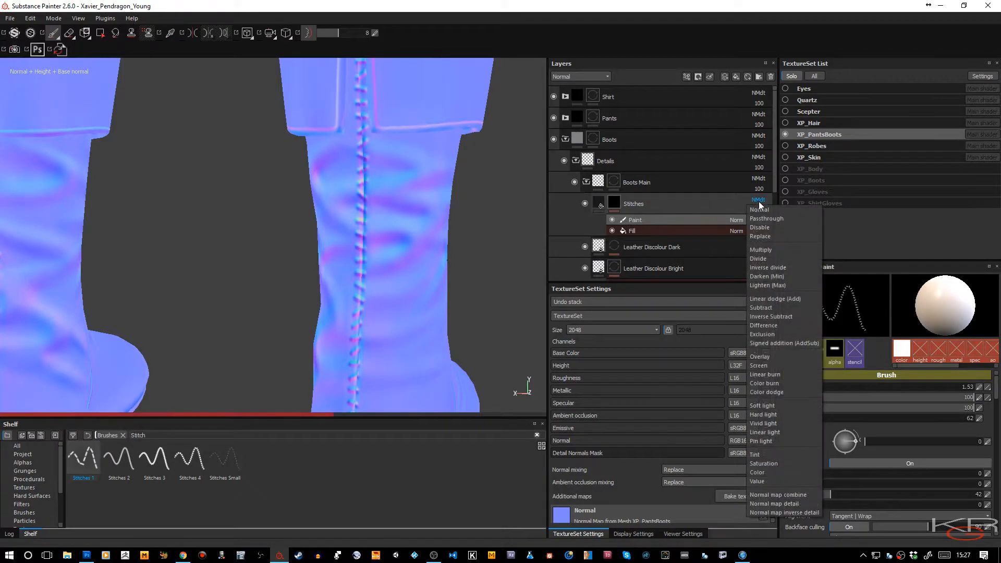
{"action": "left_click", "coordinate": [760, 211]}
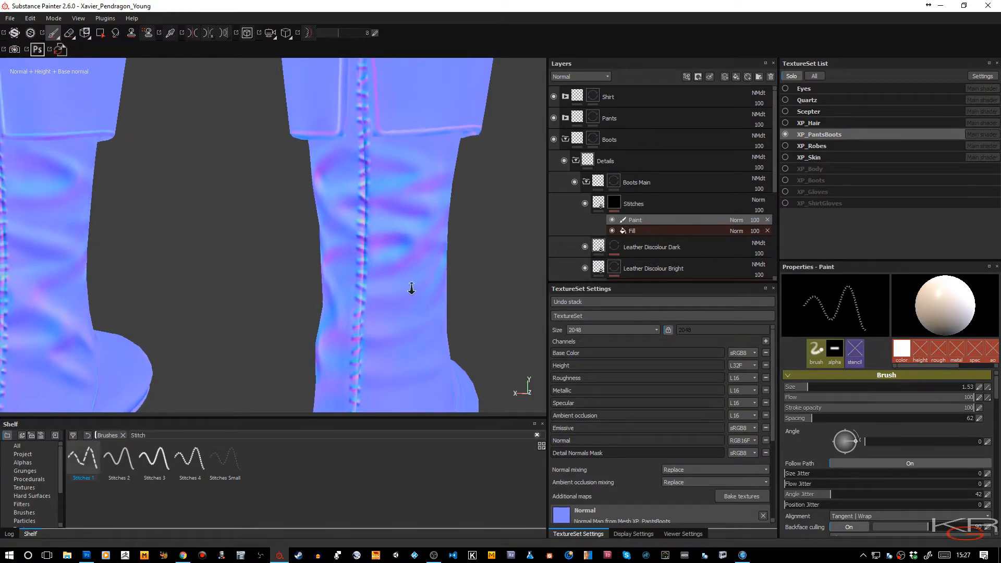
{"action": "scroll", "coordinate": [434, 305], "scroll_direction": "down", "scroll_amount": 3}
{"action": "left_click", "coordinate": [759, 202]}
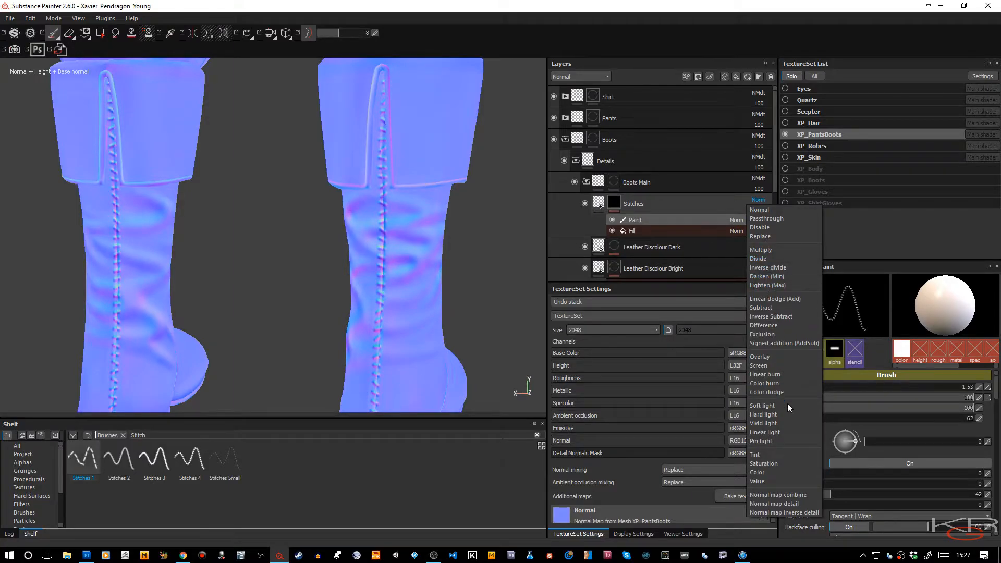
Try Normal map inverse detail blending on the Stitches layer's Normal channel and settle on Normal map combine
{"action": "left_click", "coordinate": [786, 511]}
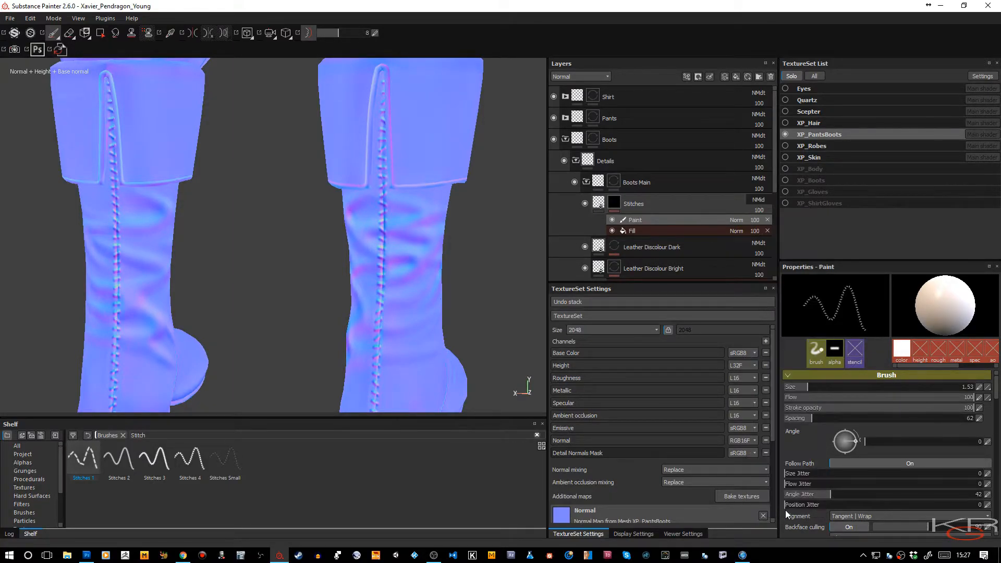
{"action": "left_click", "coordinate": [759, 200]}
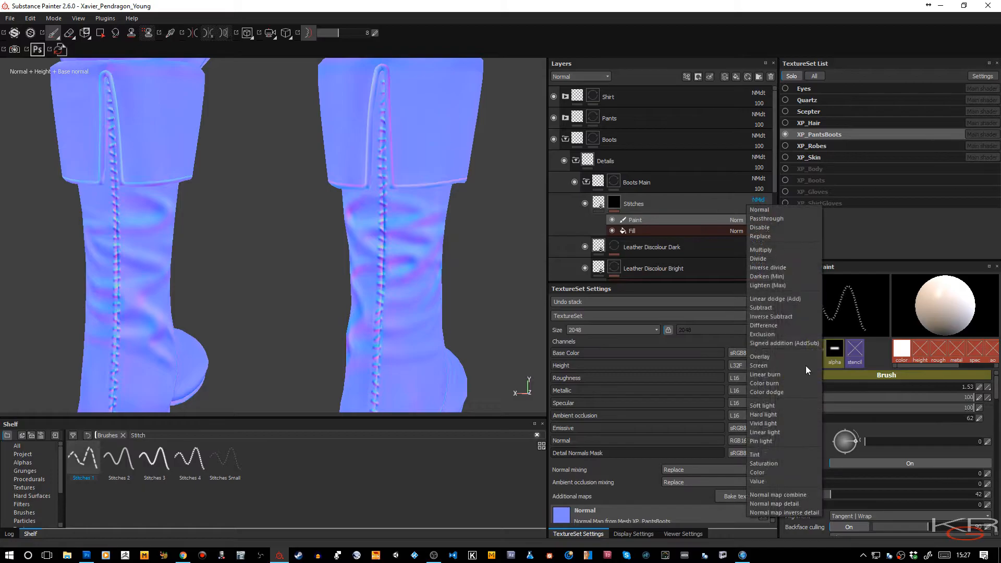
{"action": "left_click", "coordinate": [790, 495]}
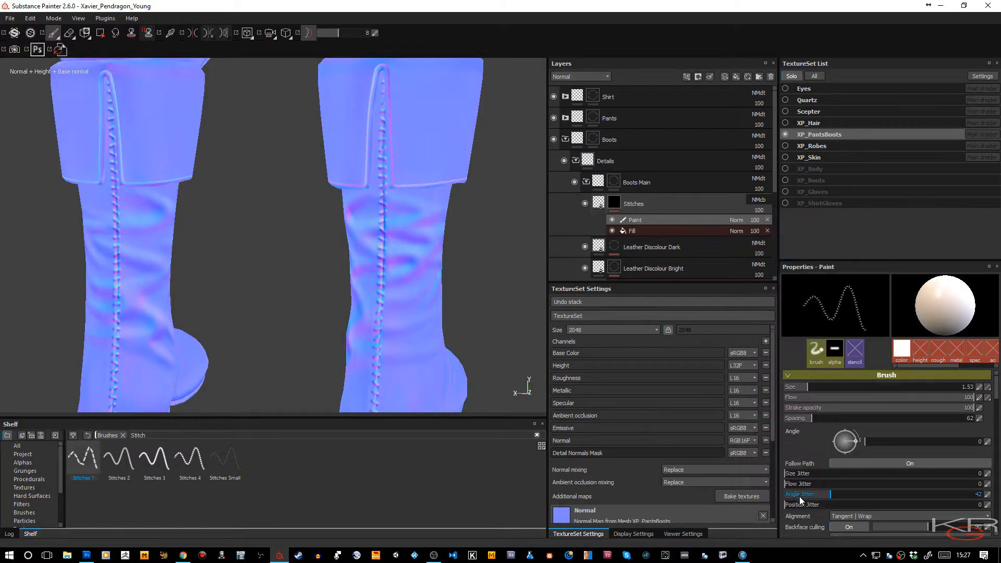
Show the full material in the viewport and frame both boots from the front
{"action": "key", "text": "m"}
{"action": "right_click_drag", "start_coordinate": [368, 219], "coordinate": [344, 302], "text": "alt"}
{"action": "left_click_drag", "start_coordinate": [345, 301], "coordinate": [488, 247], "text": "alt"}
{"action": "mouse_move", "coordinate": [457, 265]}
{"action": "right_mouse_down", "text": "shift"}
{"action": "mouse_move", "coordinate": [411, 286]}
{"action": "mouse_move", "coordinate": [461, 290]}
{"action": "right_mouse_up", "text": "shift"}
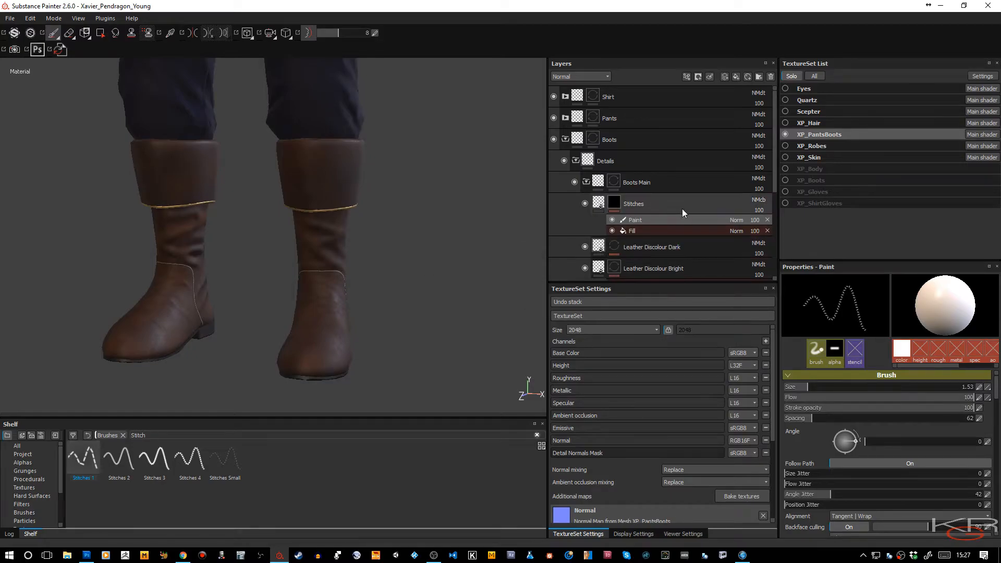
Add a fill layer directly below Leather Discolour Bright in the Boots Main folder
{"action": "scroll", "coordinate": [682, 208], "scroll_direction": "down", "scroll_amount": 1}
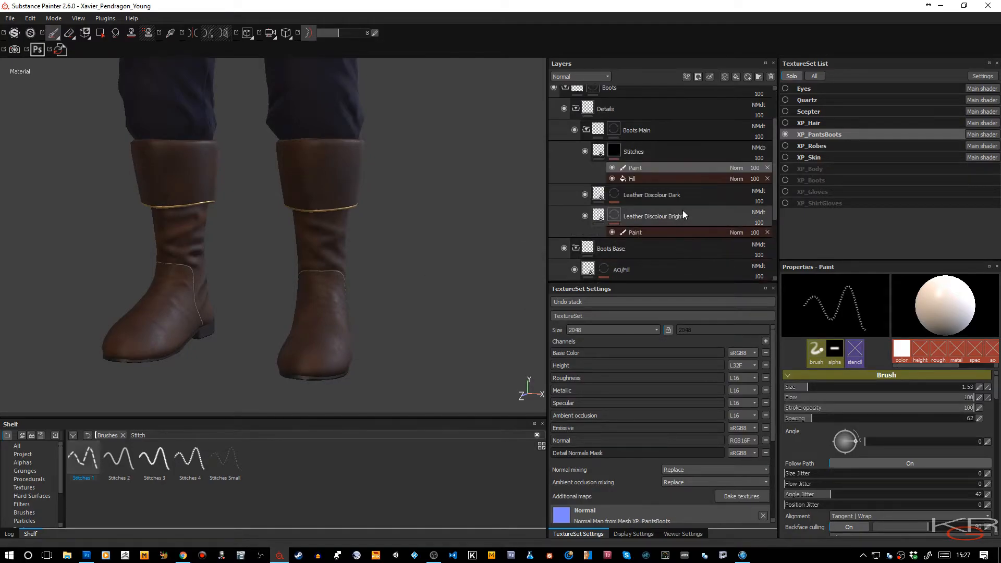
{"action": "left_click", "coordinate": [715, 221]}
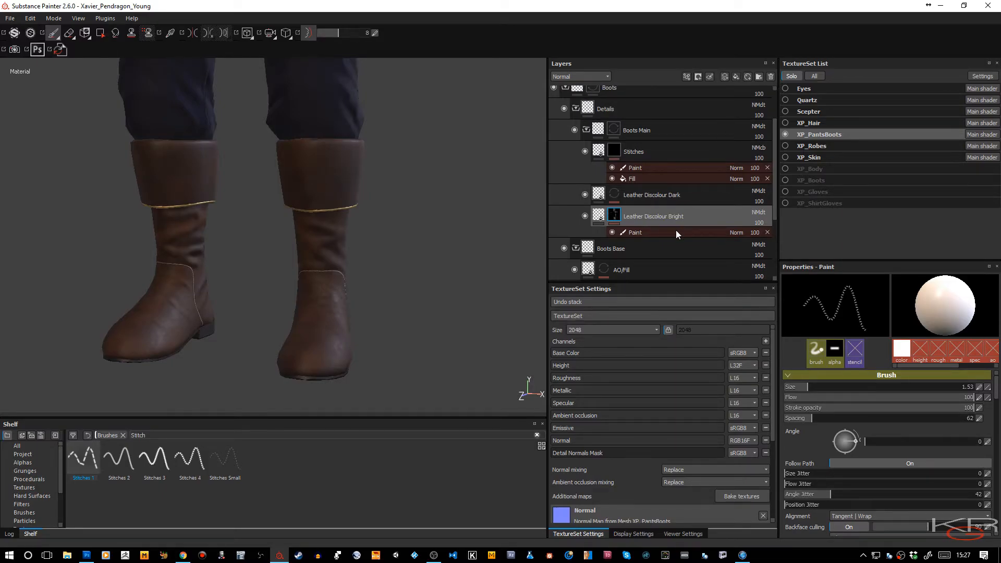
{"action": "left_click_drag", "start_coordinate": [653, 216], "coordinate": [650, 251]}
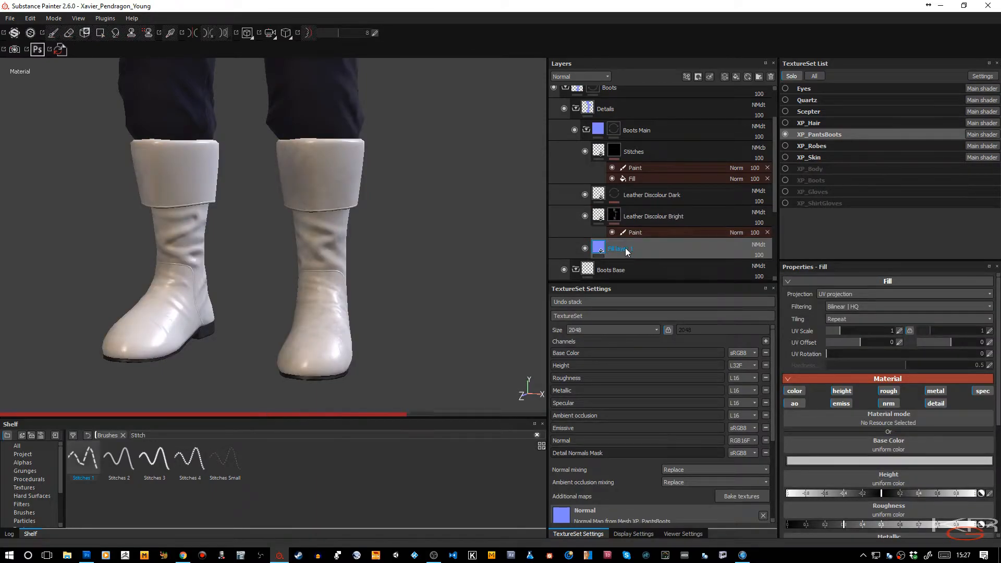
Show the Base Color channel in the layer stack and rename the new fill layer Leather Base
{"action": "left_click", "coordinate": [604, 77]}
{"action": "left_click", "coordinate": [603, 87]}
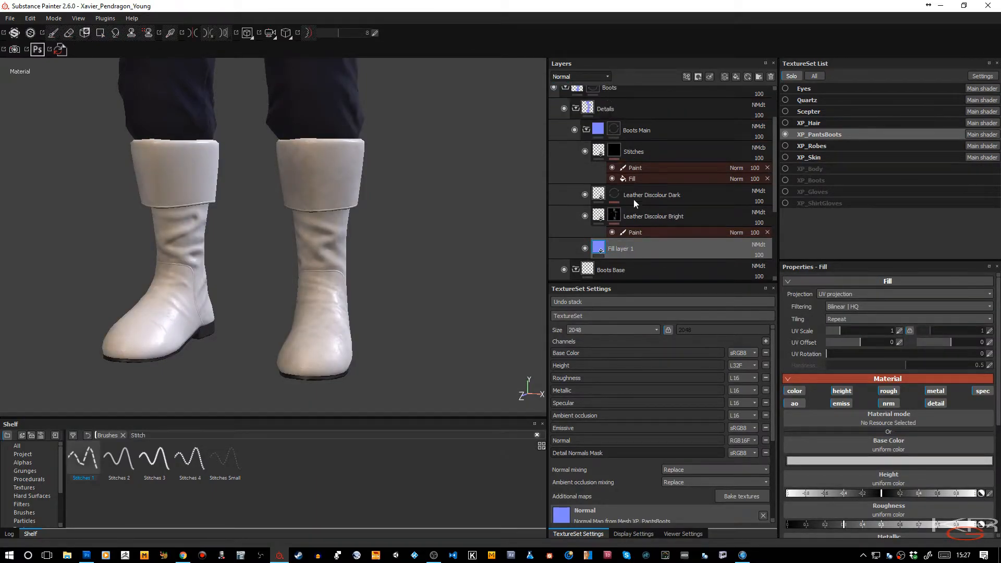
{"action": "double_click", "coordinate": [620, 250]}
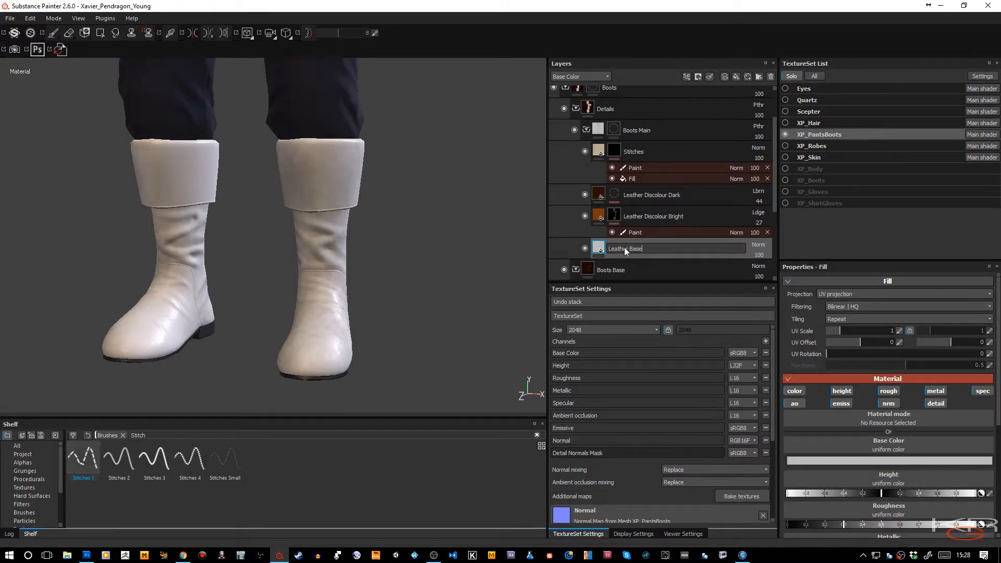
{"action": "key", "text": "Return"}
Add a black mask to the Leather Base layer
{"action": "right_click", "coordinate": [651, 251]}
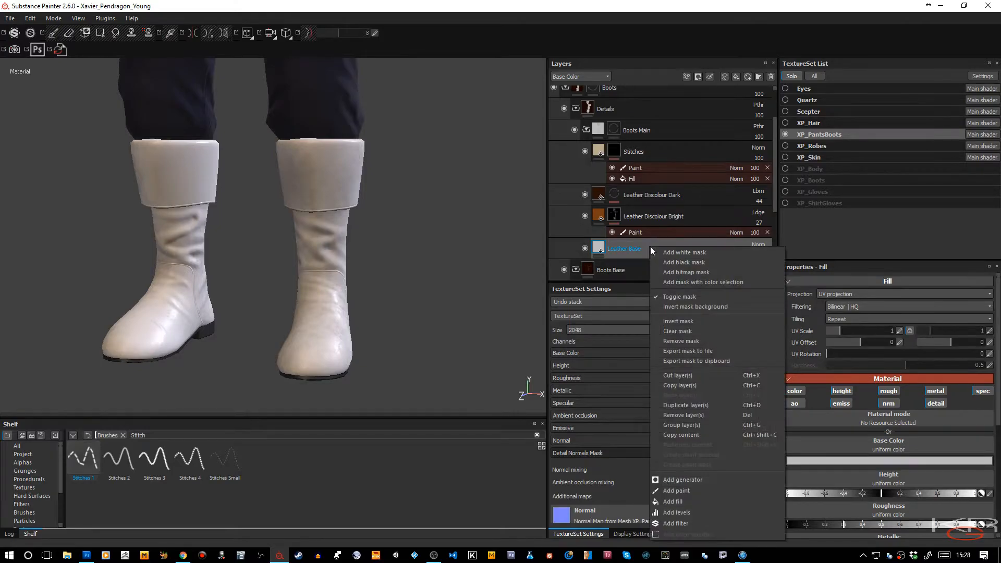
{"action": "left_click", "coordinate": [672, 263]}
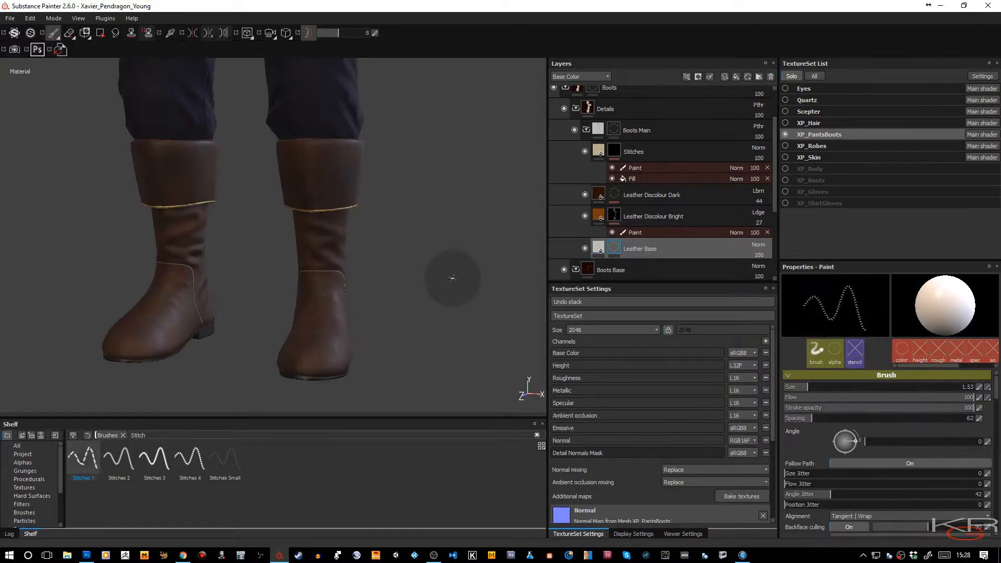
{"action": "middle_click_drag", "start_coordinate": [414, 297], "coordinate": [446, 232], "text": "alt"}
{"action": "right_click_drag", "start_coordinate": [446, 232], "coordinate": [450, 287], "text": "alt"}
{"action": "left_click_drag", "start_coordinate": [449, 287], "coordinate": [431, 332], "text": "alt"}
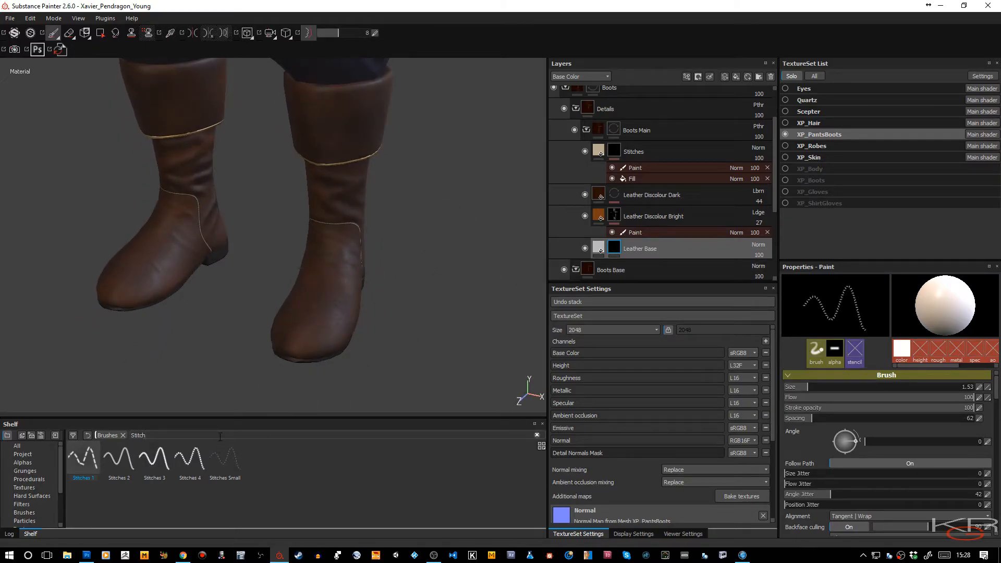
Search the shelf brushes for leather and pick the Leather brush
{"action": "key", "text": "ctrl+a"}
{"action": "key", "text": "BackSpace"}
{"action": "type", "text": "leathe"}
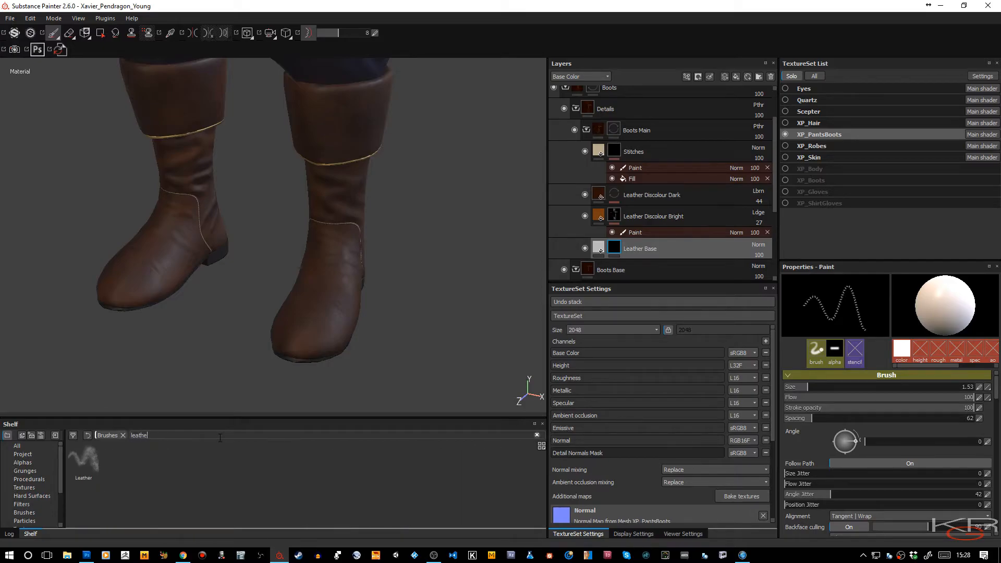
{"action": "left_click", "coordinate": [91, 466]}
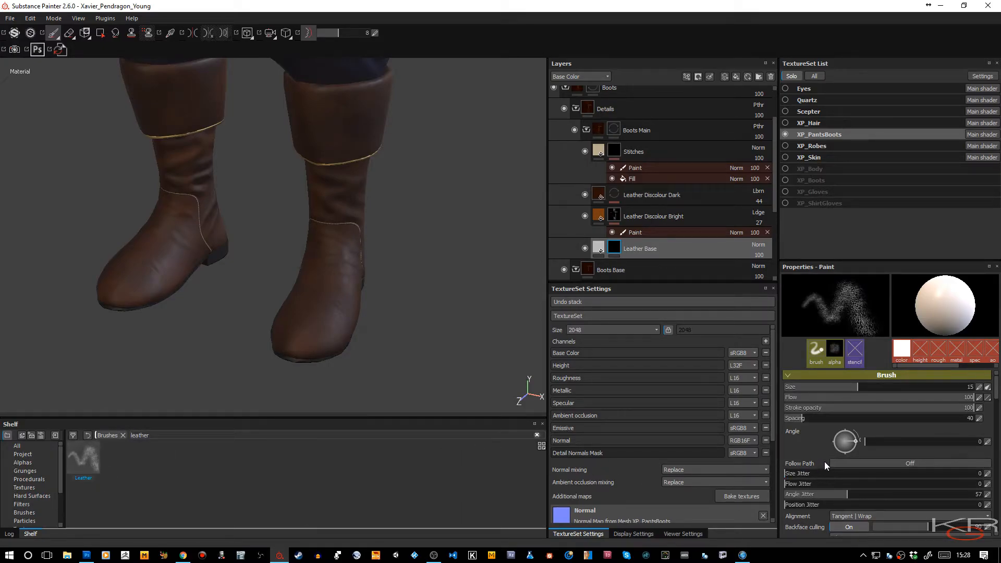
Paint a test stroke with the Leather brush across the toe of the front boot in the Leather Base mask
{"action": "scroll", "coordinate": [829, 459], "scroll_direction": "down", "scroll_amount": 1}
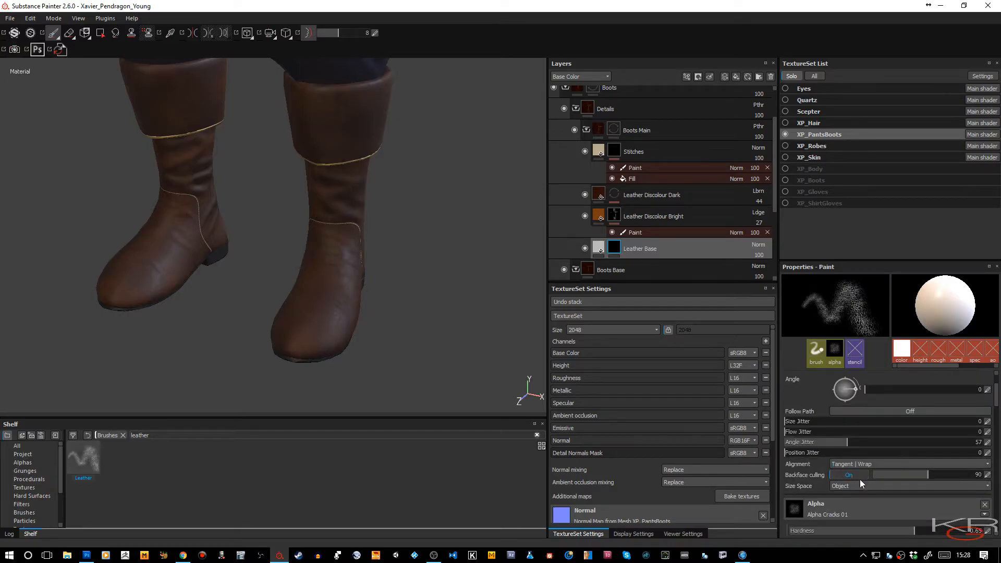
{"action": "scroll", "coordinate": [862, 480], "scroll_direction": "down", "scroll_amount": 1}
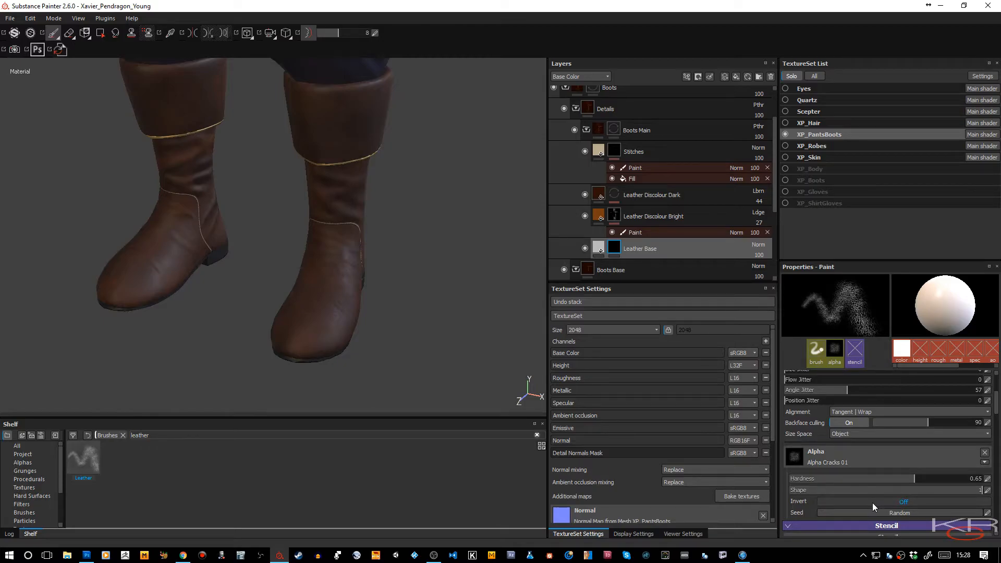
{"action": "scroll", "coordinate": [872, 503], "scroll_direction": "down", "scroll_amount": 1}
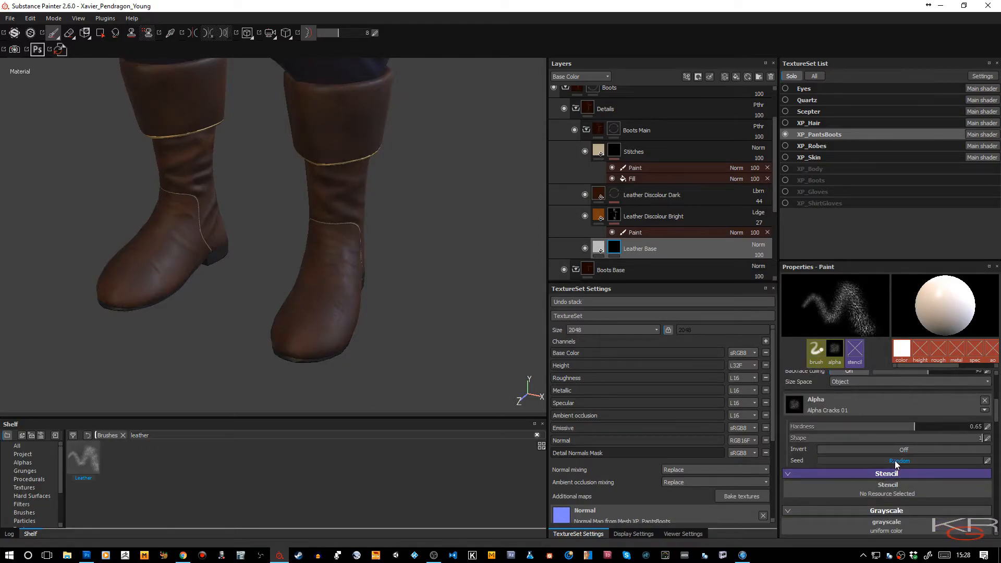
{"action": "mouse_move", "coordinate": [425, 268]}
{"action": "left_mouse_down", "text": "alt"}
{"action": "mouse_move", "coordinate": [420, 286]}
{"action": "mouse_move", "coordinate": [380, 219]}
{"action": "left_mouse_up", "text": "alt"}
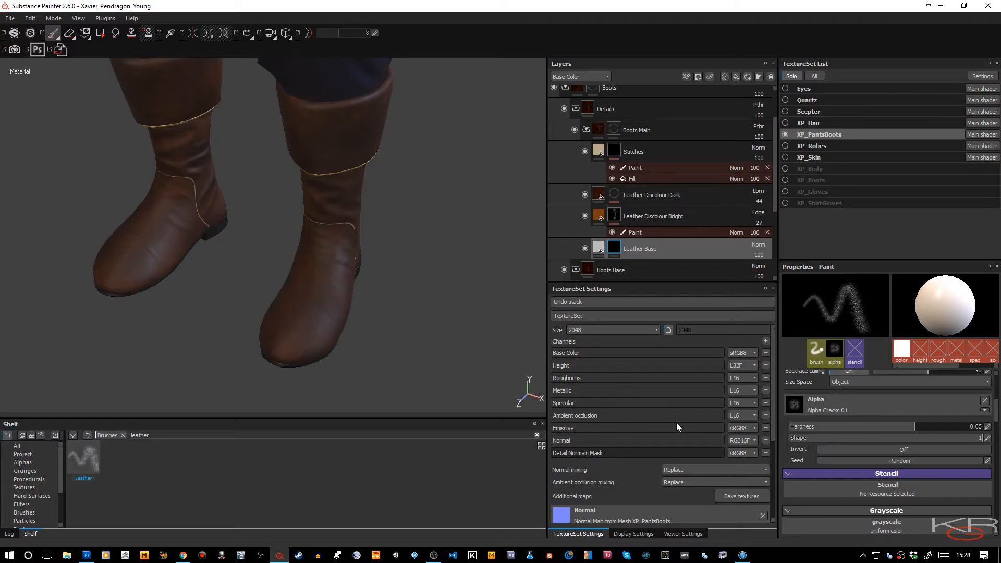
{"action": "scroll", "coordinate": [882, 418], "scroll_direction": "down", "scroll_amount": 3}
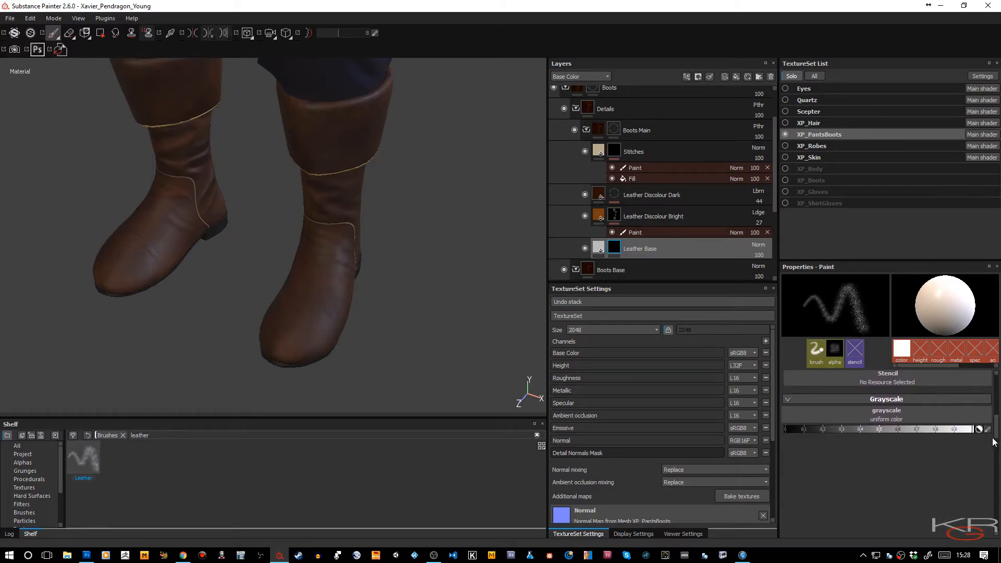
{"action": "left_click", "coordinate": [313, 315]}
{"action": "key", "text": "ctrl+z"}
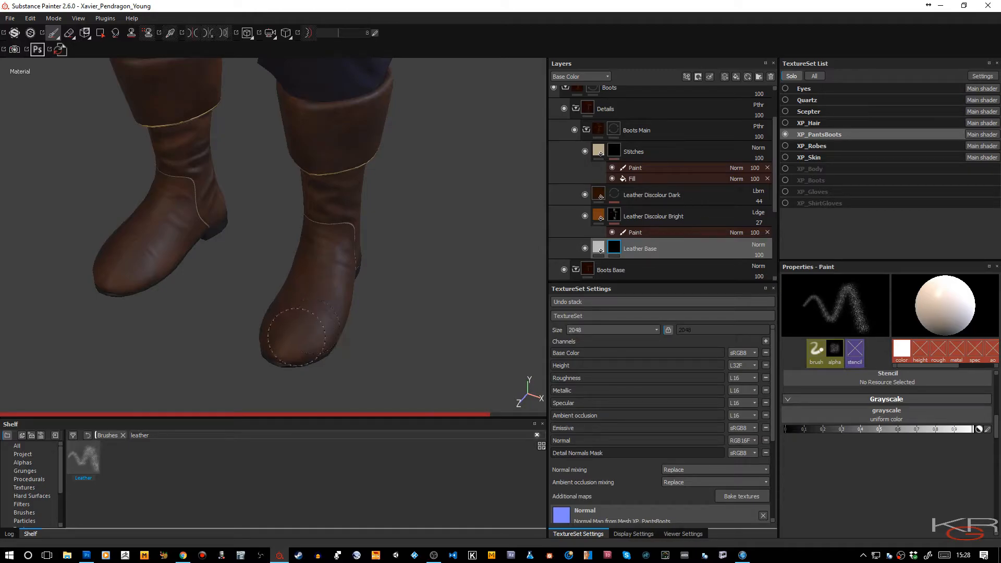
{"action": "mouse_move", "coordinate": [269, 333]}
{"action": "left_mouse_down"}
{"action": "mouse_move", "coordinate": [291, 340]}
{"action": "mouse_move", "coordinate": [319, 314]}
{"action": "left_mouse_up"}
Turn off the color channel of the Leather Base fill and inspect the painted leather texture up close on the toe
{"action": "mouse_move", "coordinate": [388, 336]}
{"action": "right_mouse_down", "text": "alt"}
{"action": "mouse_move", "coordinate": [393, 366]}
{"action": "mouse_move", "coordinate": [369, 346]}
{"action": "mouse_move", "coordinate": [441, 174]}
{"action": "right_mouse_up", "text": "alt"}
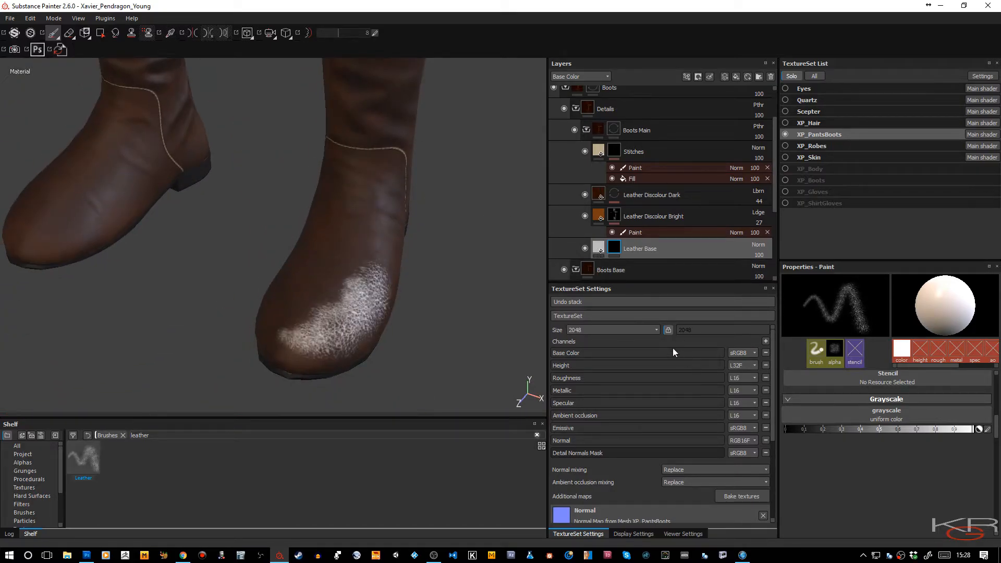
{"action": "left_click", "coordinate": [794, 391]}
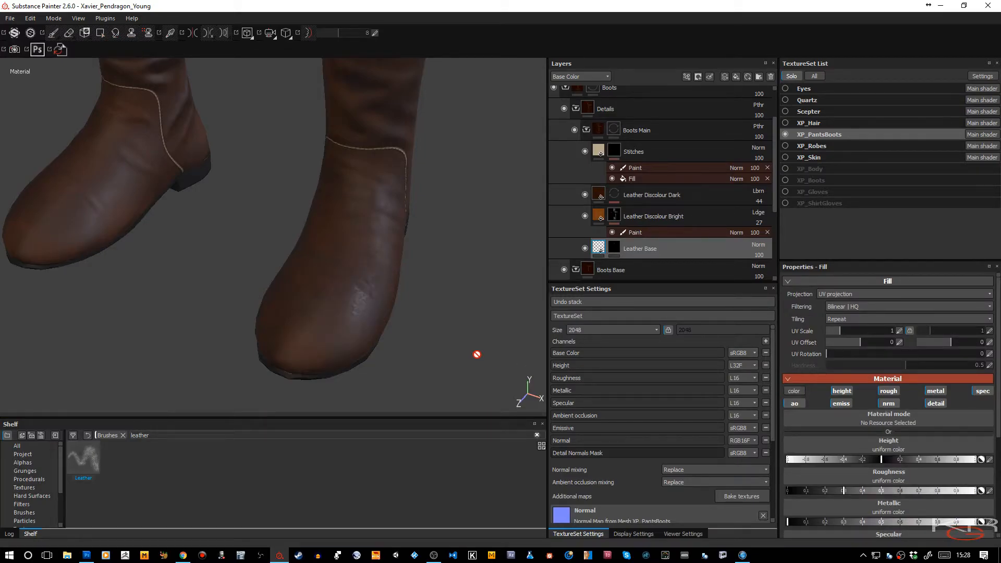
{"action": "right_click_drag", "start_coordinate": [405, 313], "coordinate": [415, 348], "text": "alt"}
{"action": "middle_click_drag", "start_coordinate": [415, 347], "coordinate": [429, 282], "text": "alt"}
{"action": "right_click_drag", "start_coordinate": [429, 282], "coordinate": [449, 316], "text": "alt"}
{"action": "left_click_drag", "start_coordinate": [449, 315], "coordinate": [459, 188], "text": "alt"}
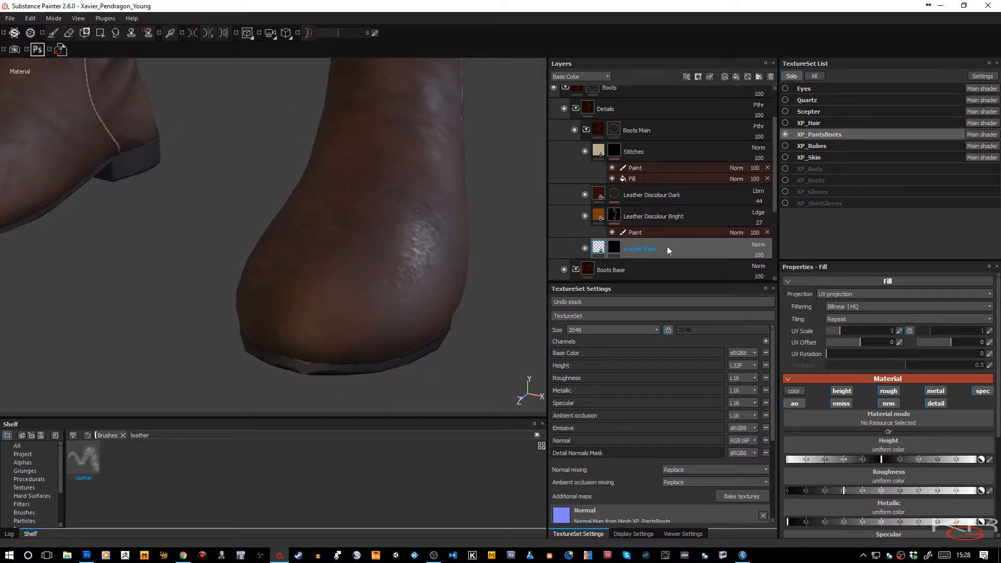
Search for cracks and apply Cracks 01 as a bitmap mask on the Leather Base layer
{"action": "right_click", "coordinate": [616, 248]}
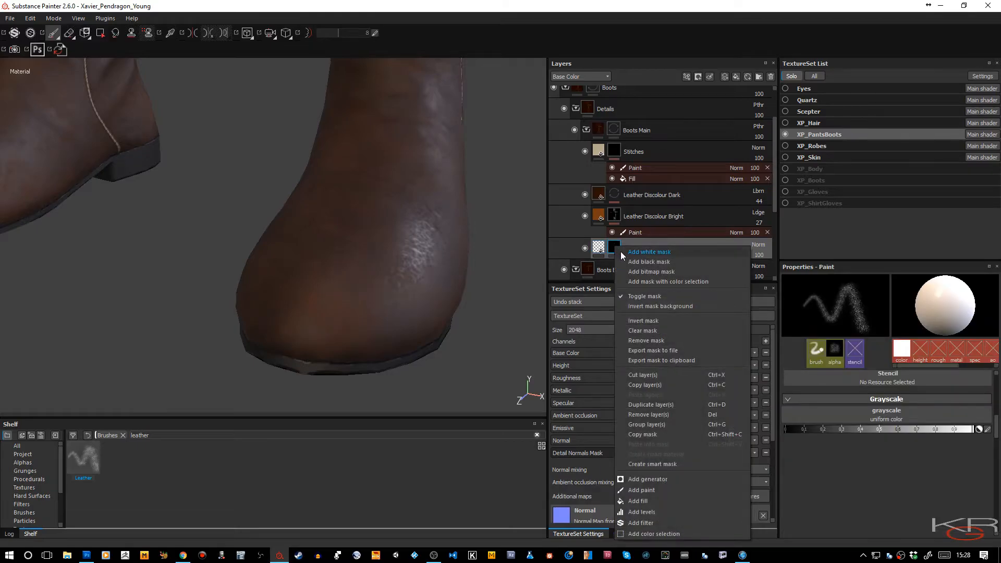
{"action": "left_click", "coordinate": [650, 272]}
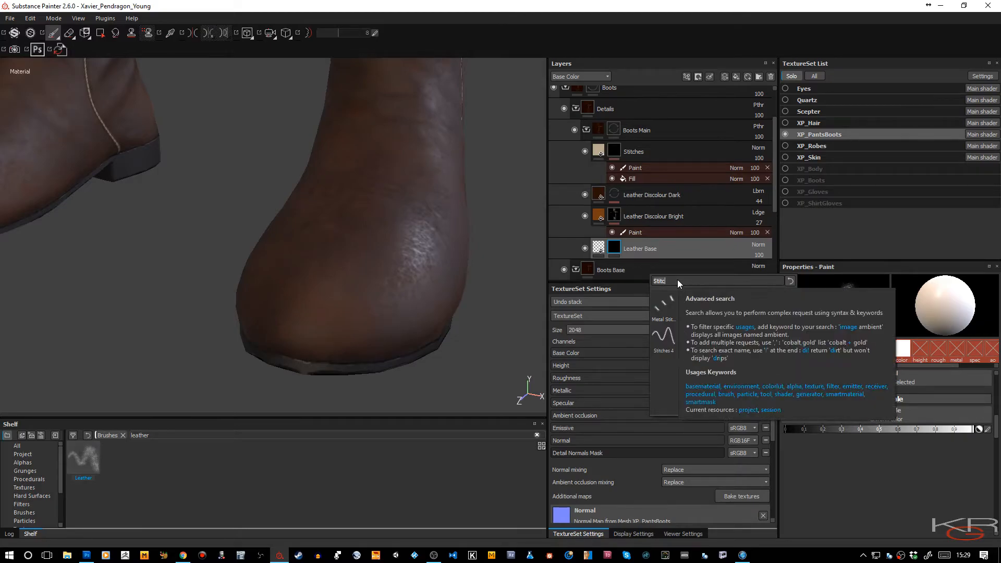
{"action": "key", "text": "ctrl+a"}
{"action": "type", "text": "a"}
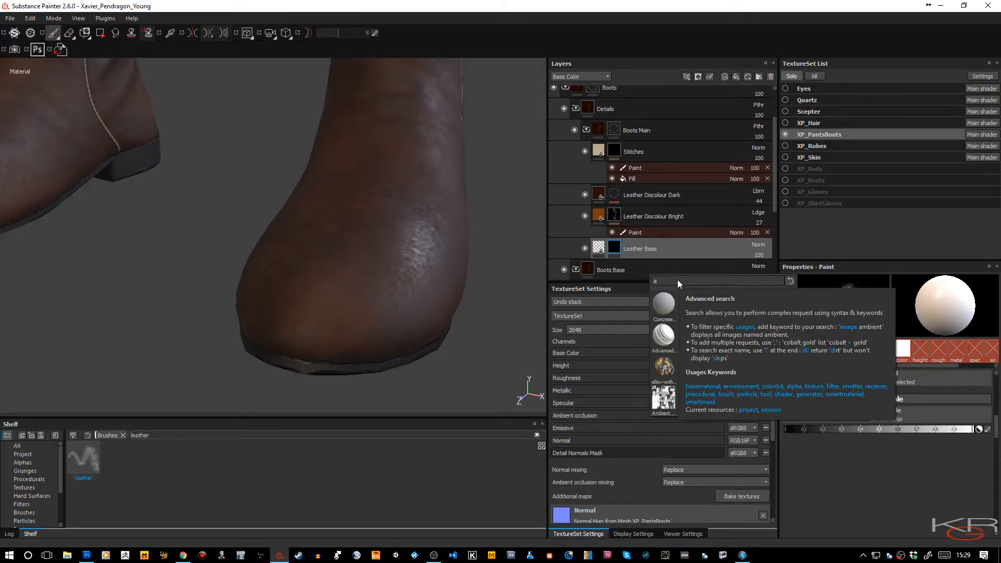
{"action": "type", "text": "lpha"}
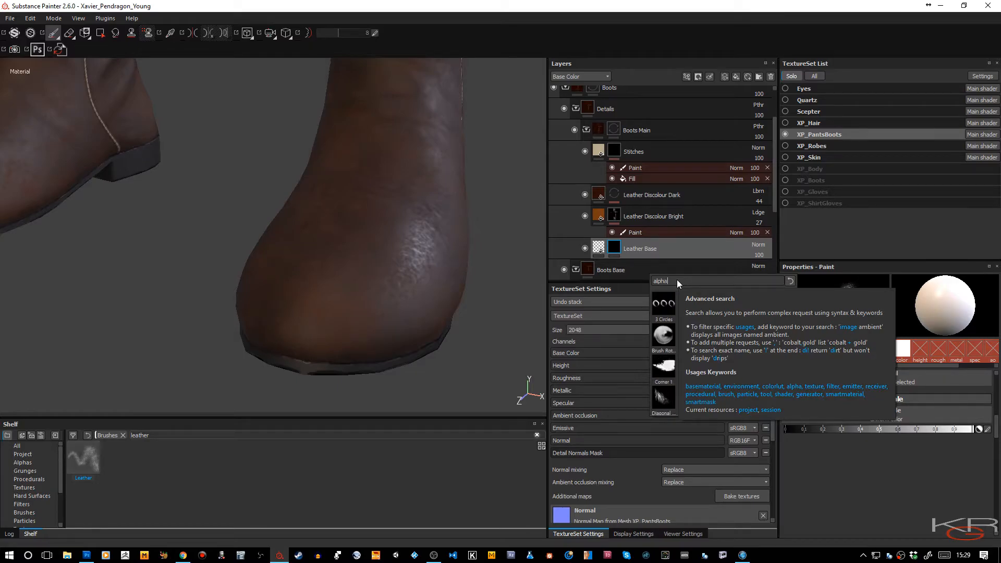
{"action": "key", "text": "ctrl+a"}
{"action": "type", "text": "c"}
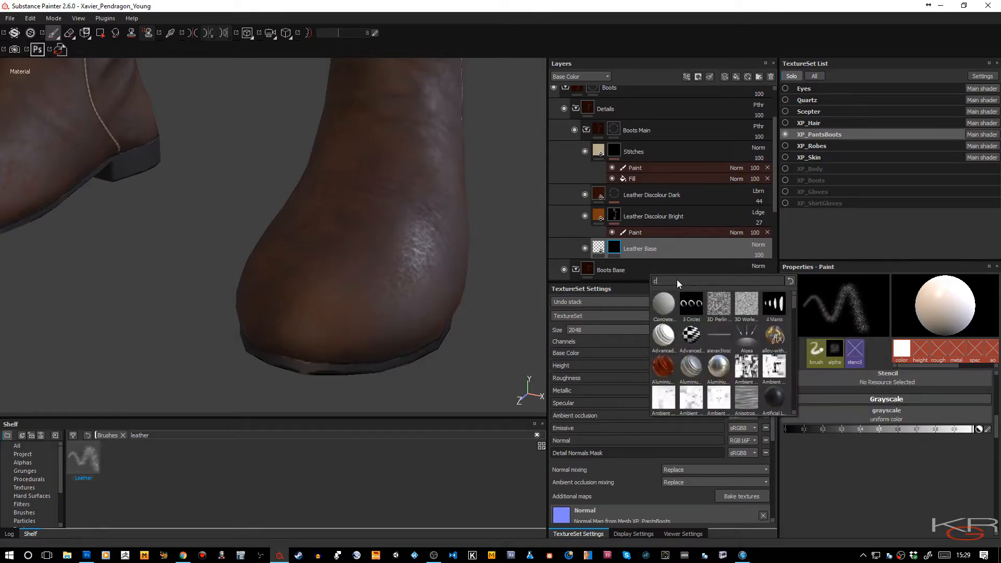
{"action": "type", "text": "racks"}
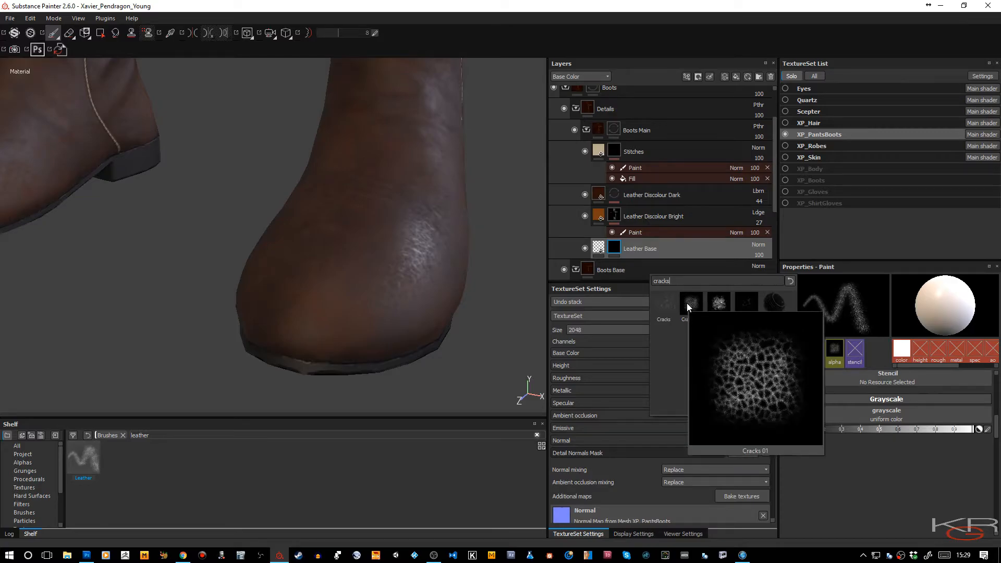
{"action": "left_click", "coordinate": [687, 303]}
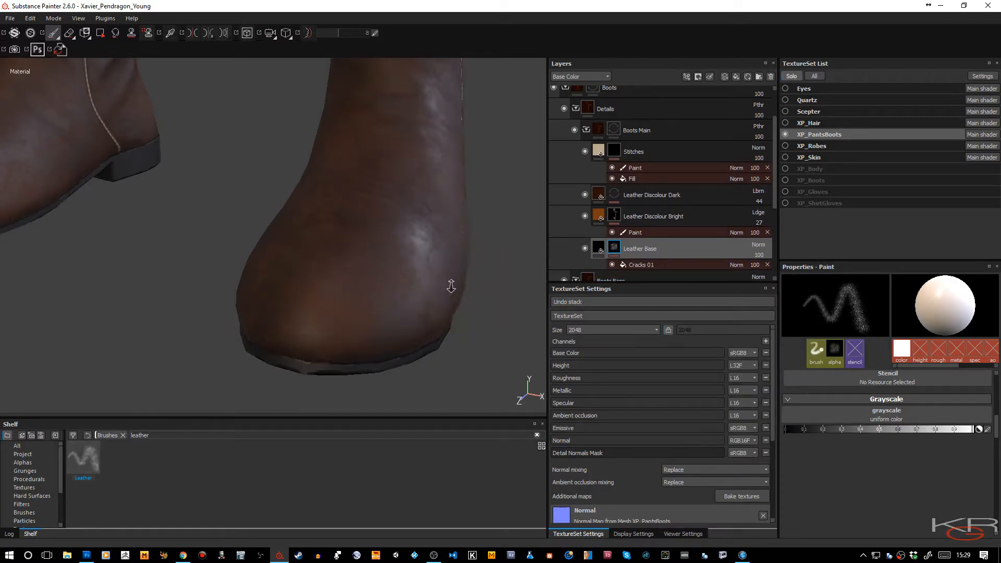
Select the Leather Base layer's fill content and turn its color channel back on
{"action": "right_click_drag", "start_coordinate": [452, 289], "coordinate": [424, 174], "text": "alt"}
{"action": "middle_click_drag", "start_coordinate": [424, 175], "coordinate": [408, 228], "text": "alt"}
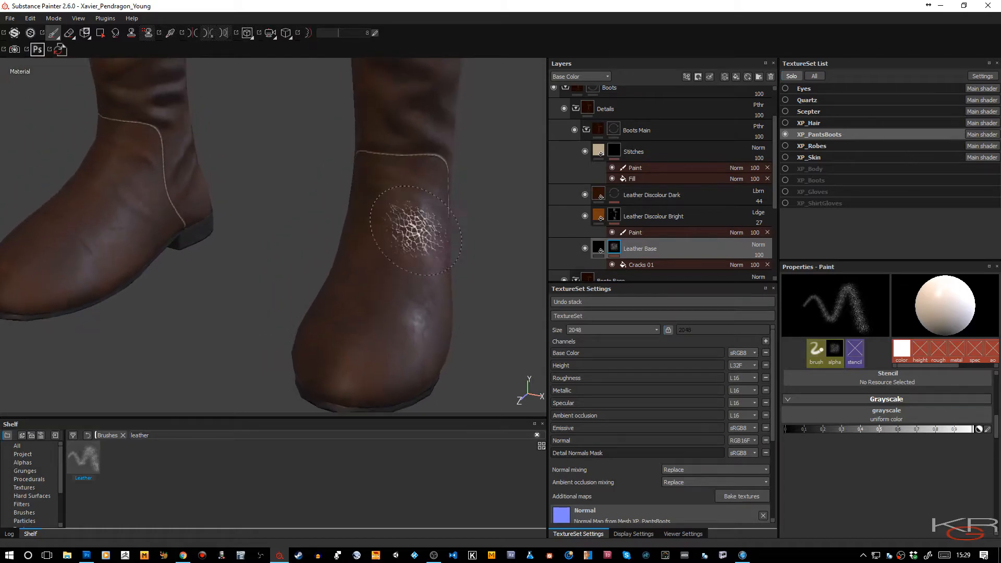
{"action": "left_click", "coordinate": [598, 249]}
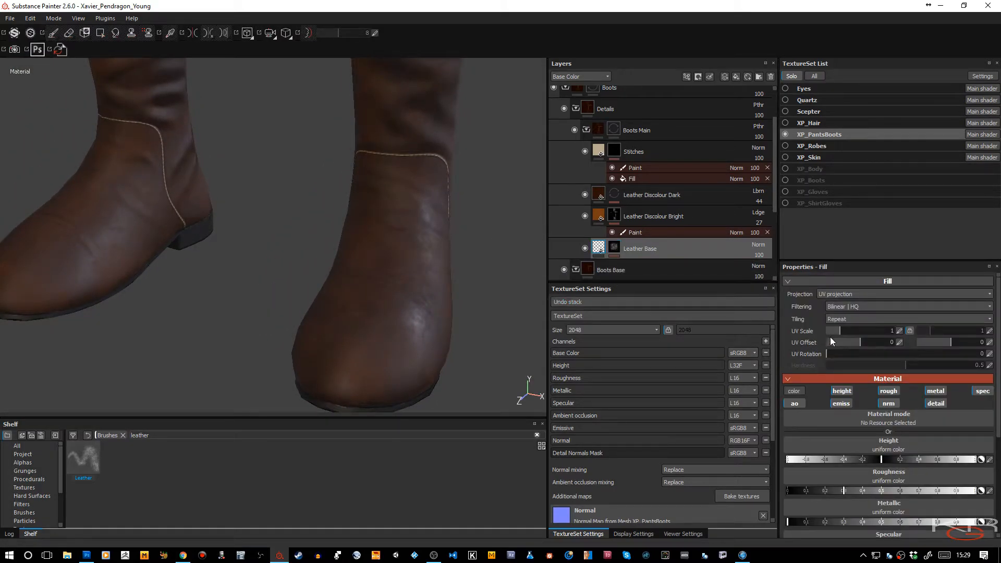
{"action": "left_click", "coordinate": [801, 391]}
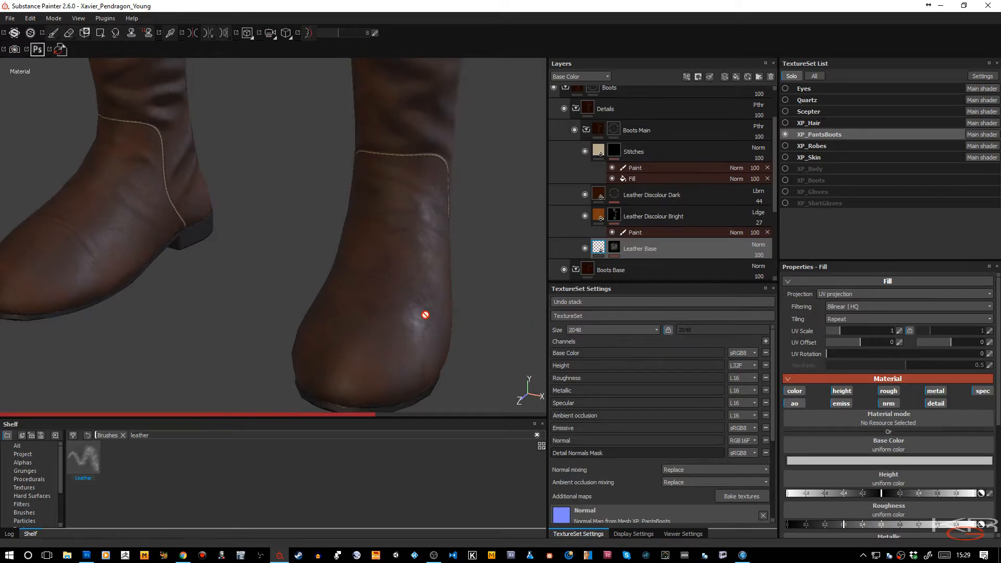
Set the texture size of the XP_PantsBoots texture set to 4096
{"action": "right_click_drag", "start_coordinate": [425, 315], "coordinate": [374, 210], "text": "alt"}
{"action": "left_click_drag", "start_coordinate": [373, 211], "coordinate": [379, 191], "text": "alt"}
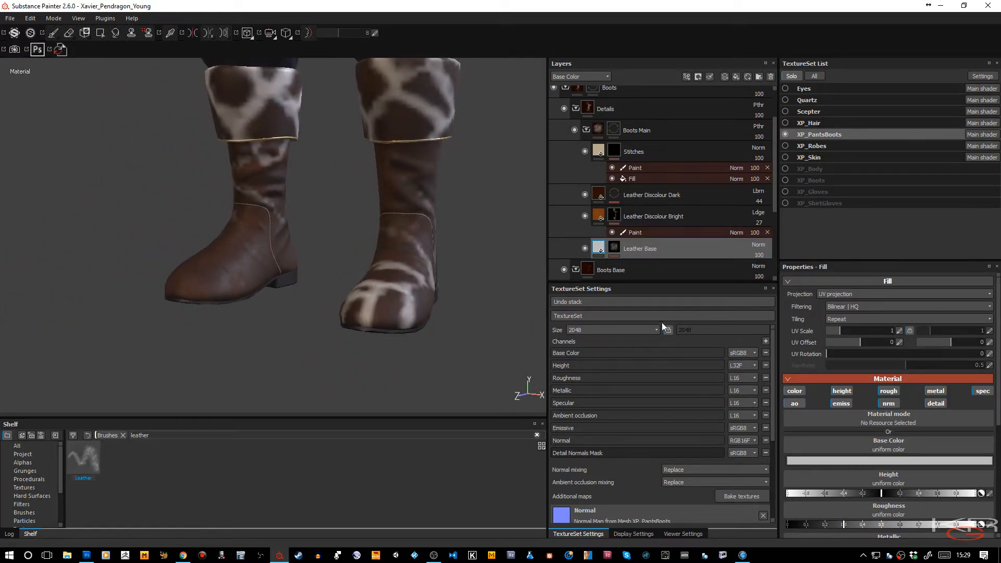
{"action": "left_click", "coordinate": [646, 328]}
{"action": "left_click", "coordinate": [577, 371]}
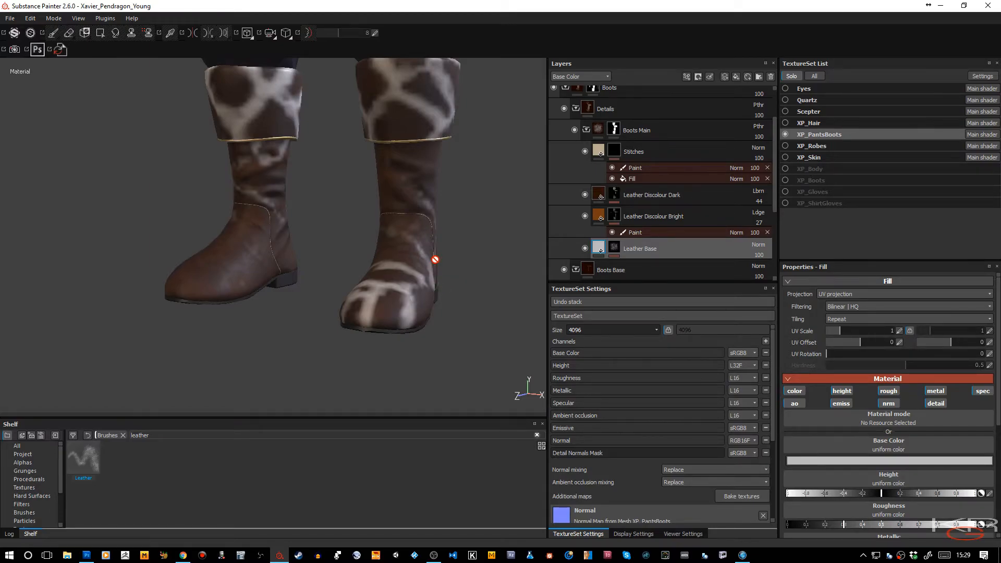
Search the bitmap masks for cell and apply Cells 2 as the mask of the Leather Base layer
{"action": "left_click_drag", "start_coordinate": [465, 304], "coordinate": [438, 359], "text": "alt"}
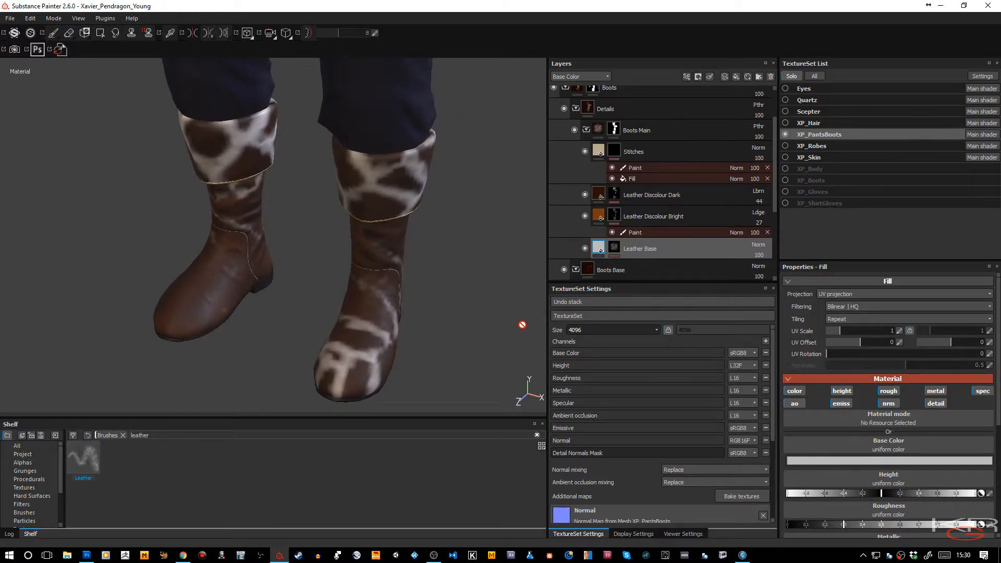
{"action": "right_click", "coordinate": [613, 246]}
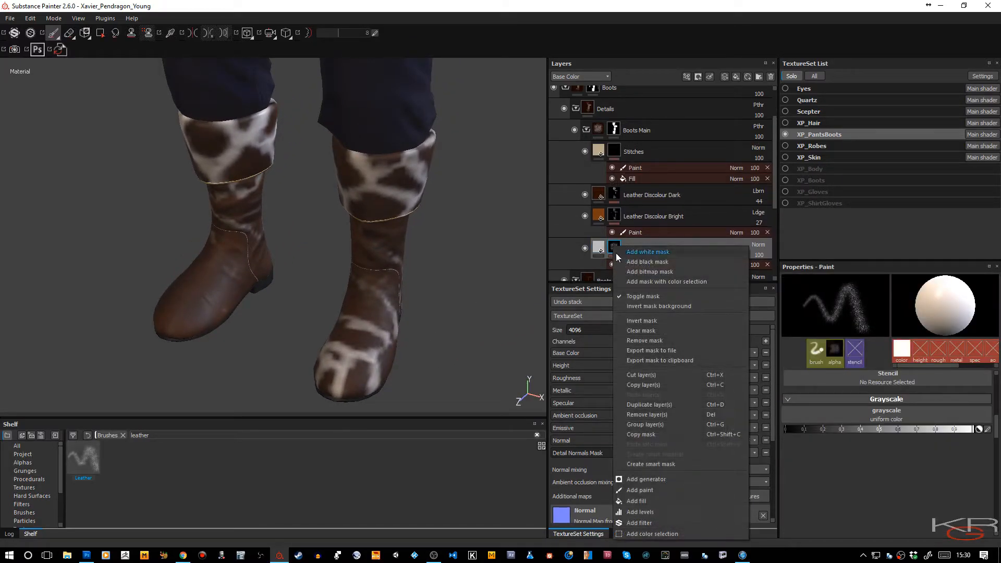
{"action": "left_click", "coordinate": [628, 272]}
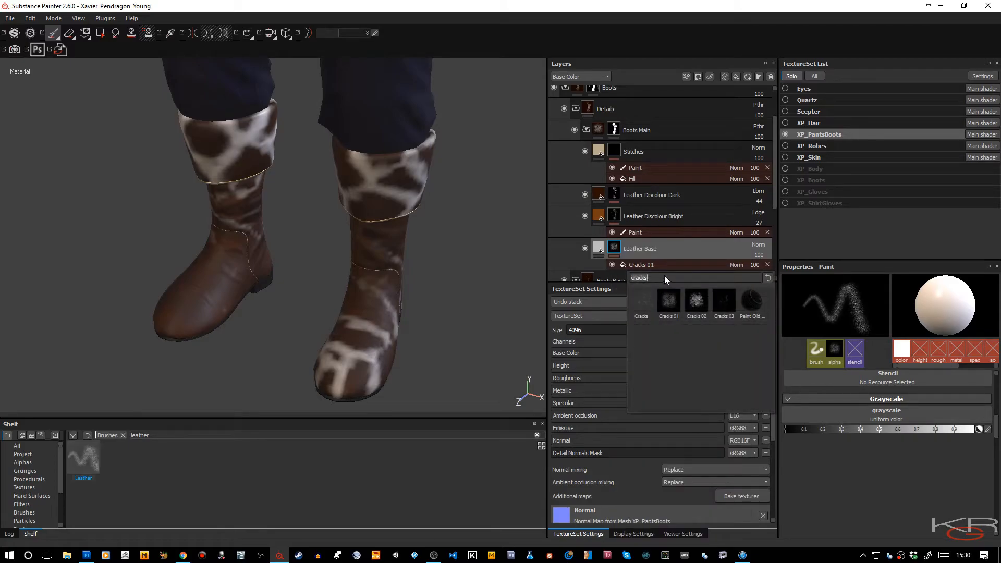
{"action": "key", "text": "BackSpace"}
{"action": "key", "text": "BackSpace"}
{"action": "key", "text": "BackSpace"}
{"action": "key", "text": "BackSpace"}
{"action": "key", "text": "BackSpace"}
{"action": "key", "text": "BackSpace"}
{"action": "type", "text": "cell"}
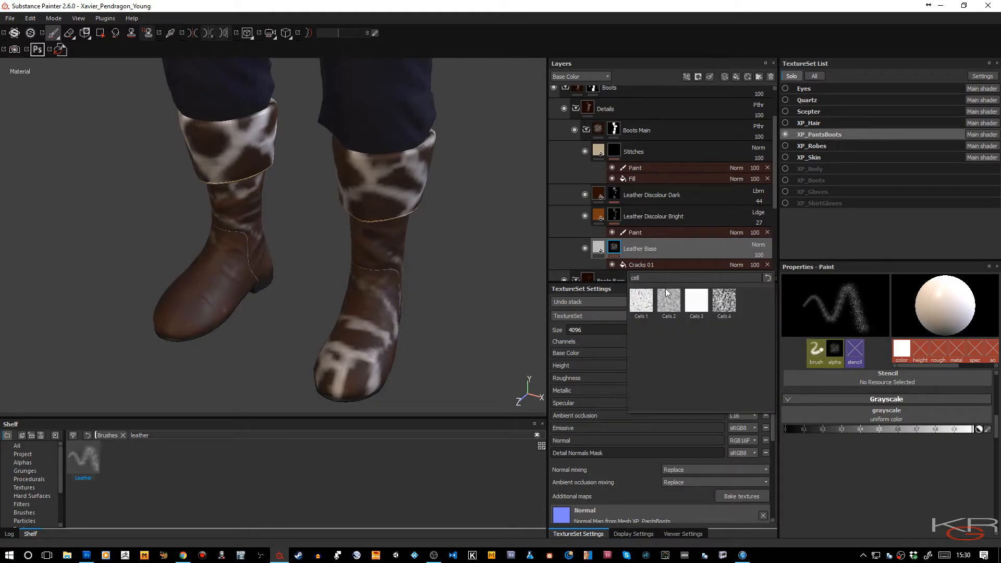
{"action": "left_click", "coordinate": [668, 298]}
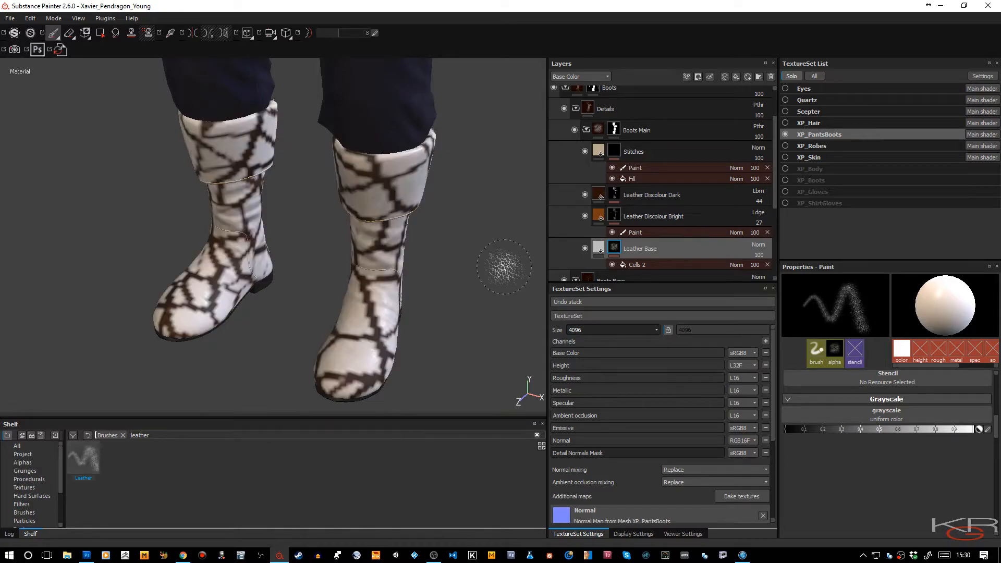
{"action": "left_click_drag", "start_coordinate": [487, 290], "coordinate": [490, 248], "text": "alt"}
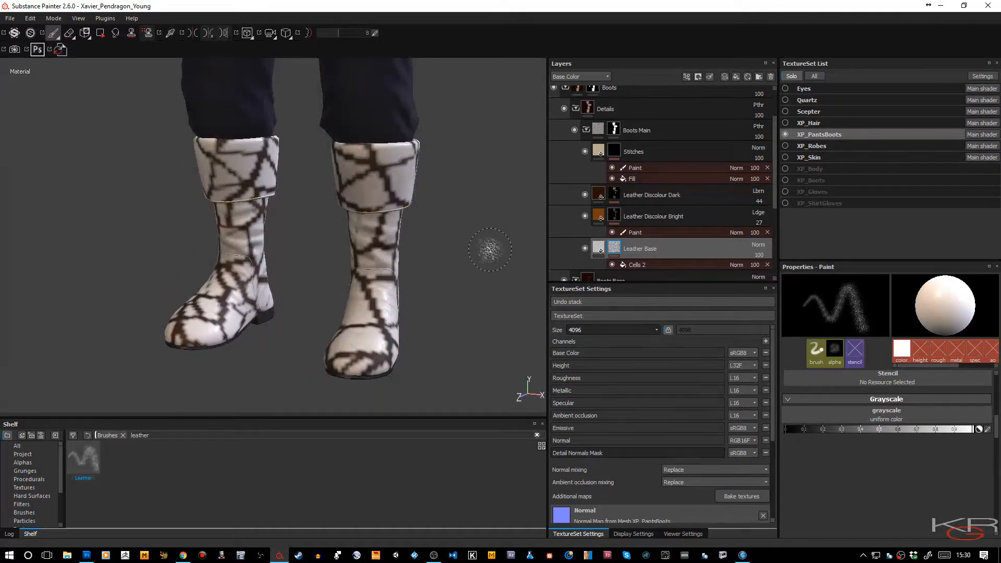
Remove the mask from the Leather Base layer
{"action": "right_click", "coordinate": [616, 253]}
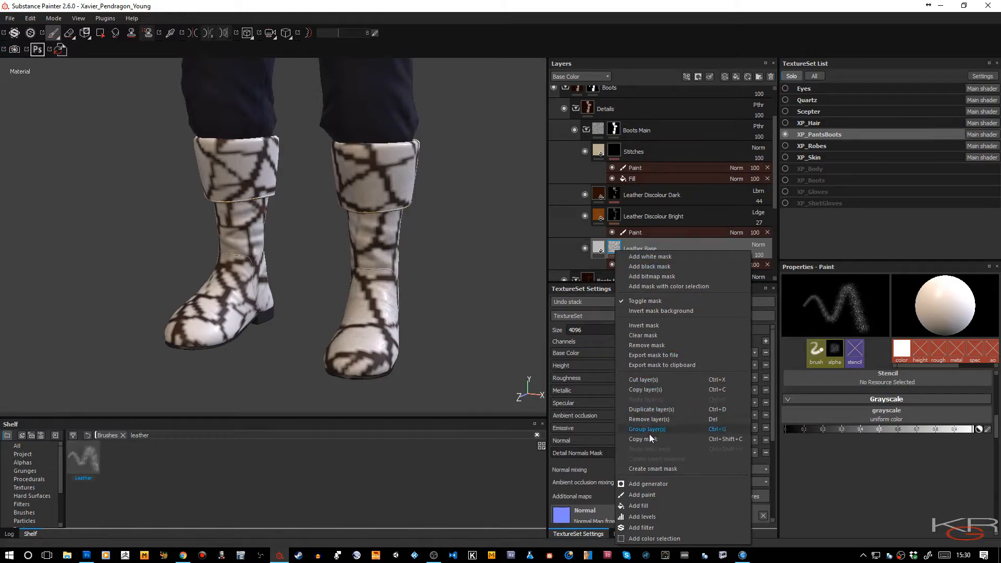
{"action": "left_click", "coordinate": [647, 347]}
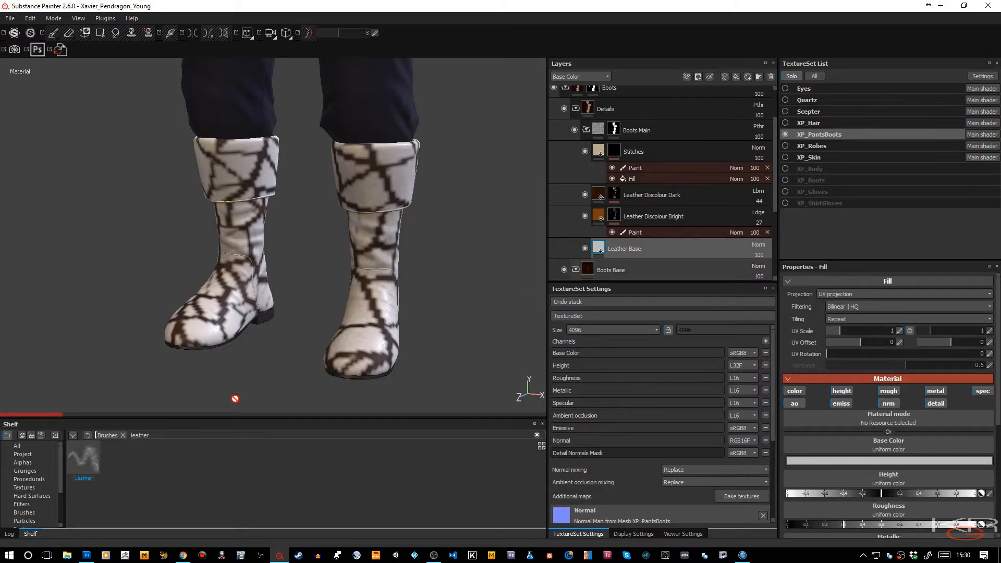
Search the shelf brushes for cracks and leather, and try to assign the Leather brush to the fill's base color
{"action": "double_click", "coordinate": [160, 435]}
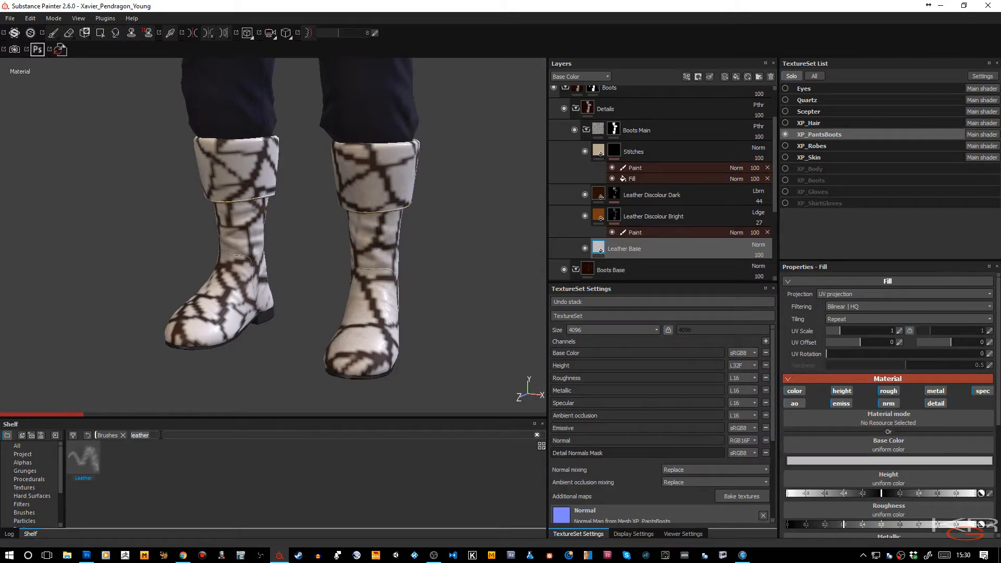
{"action": "type", "text": "cr"}
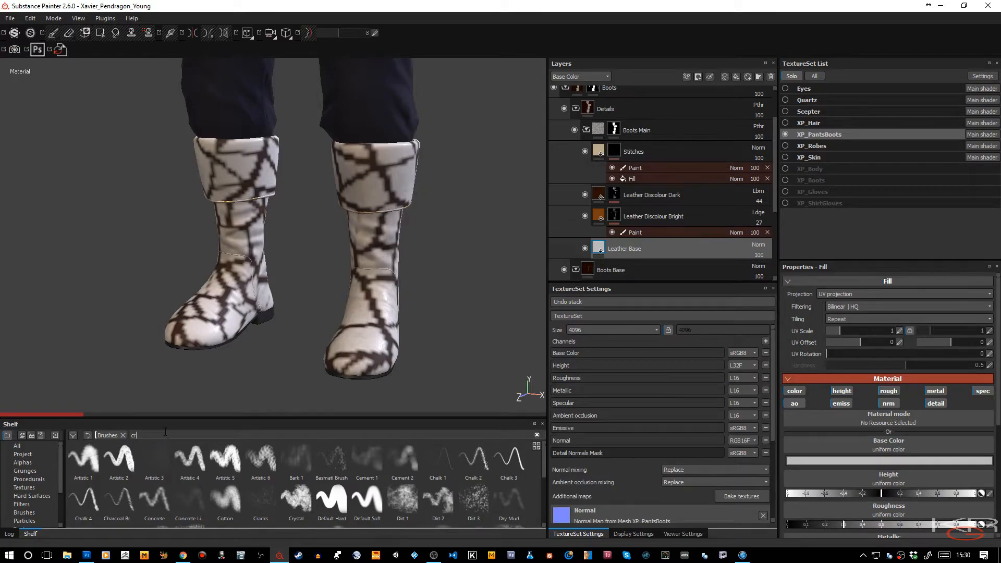
{"action": "type", "text": "acks"}
{"action": "double_click", "coordinate": [155, 436]}
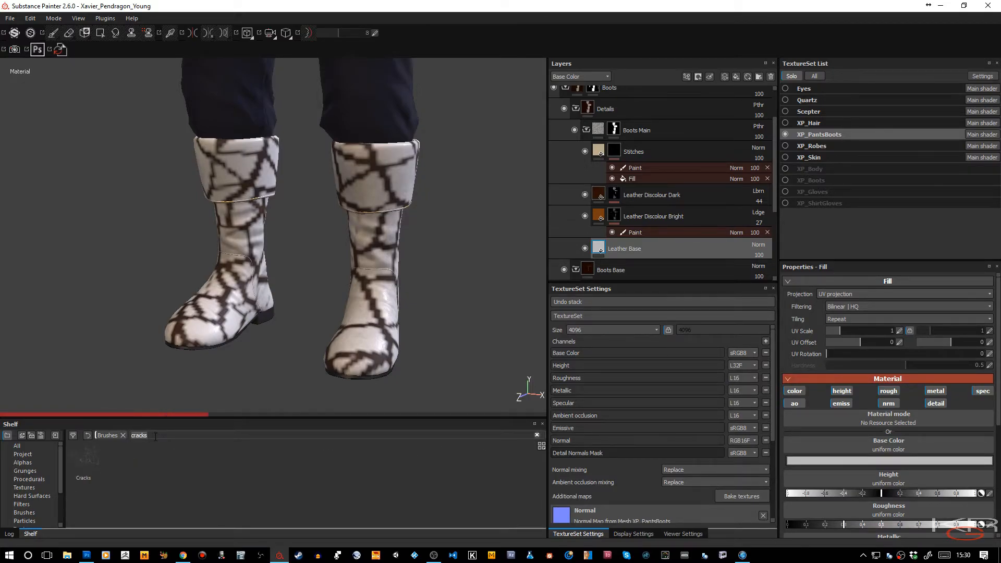
{"action": "type", "text": "leather"}
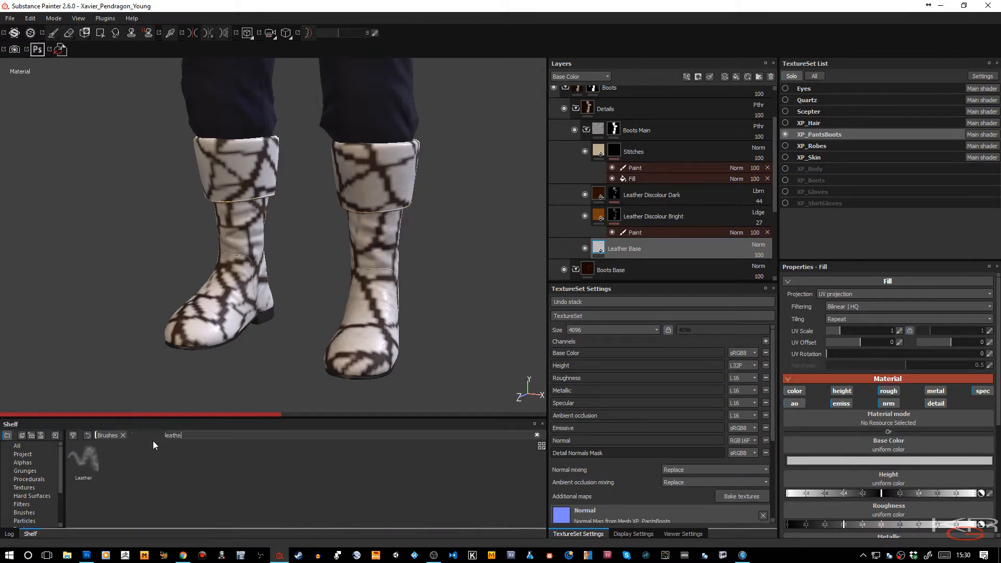
{"action": "mouse_move", "coordinate": [92, 461]}
{"action": "left_mouse_down"}
{"action": "mouse_move", "coordinate": [117, 471]}
{"action": "mouse_move", "coordinate": [844, 444]}
{"action": "left_mouse_up"}
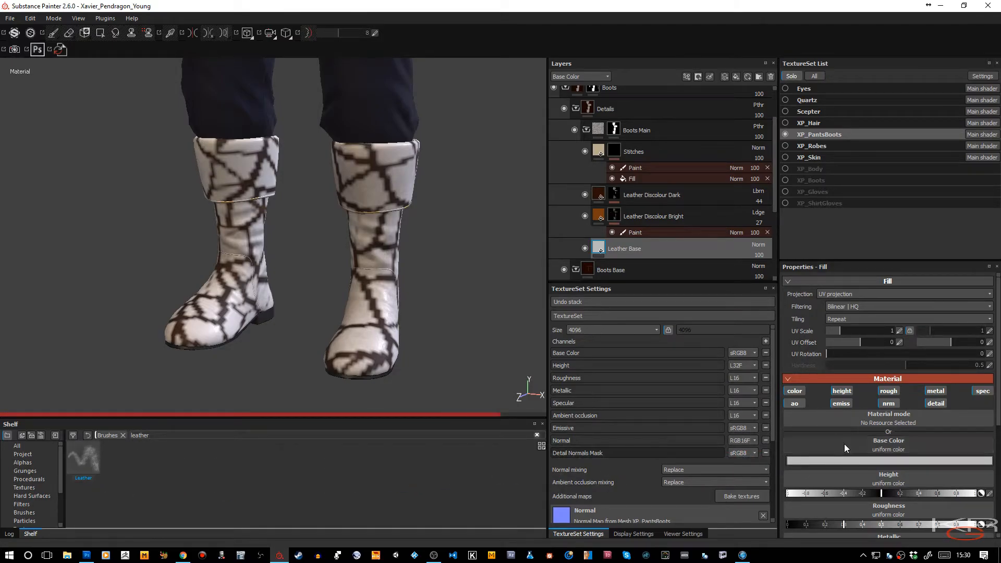
Search for crack, set Cracks 01 as the Leather Base fill's base color, and inspect it on the boot toe
{"action": "left_click", "coordinate": [843, 444]}
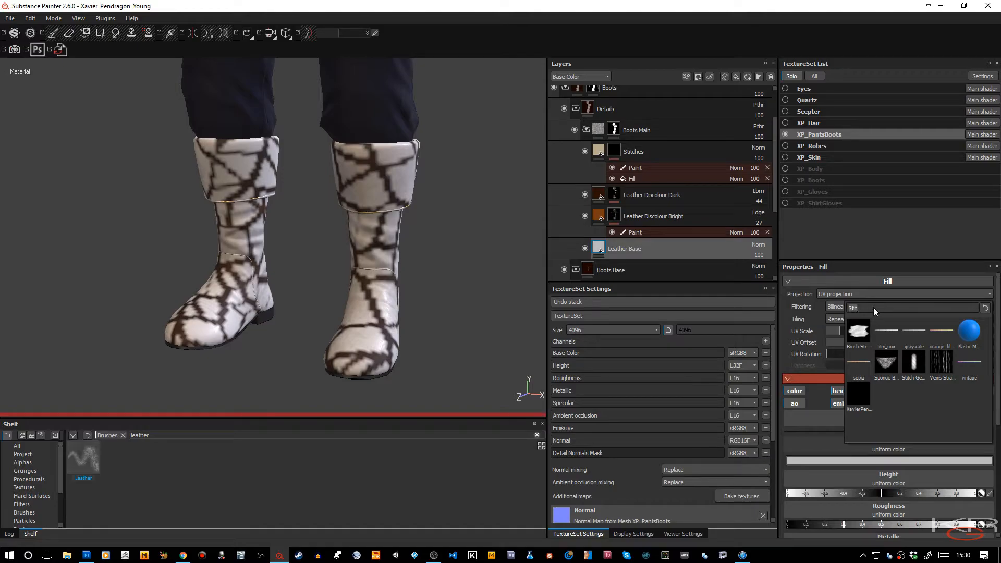
{"action": "key", "text": "BackSpace"}
{"action": "key", "text": "BackSpace"}
{"action": "key", "text": "BackSpace"}
{"action": "key", "text": "BackSpace"}
{"action": "type", "text": "crack"}
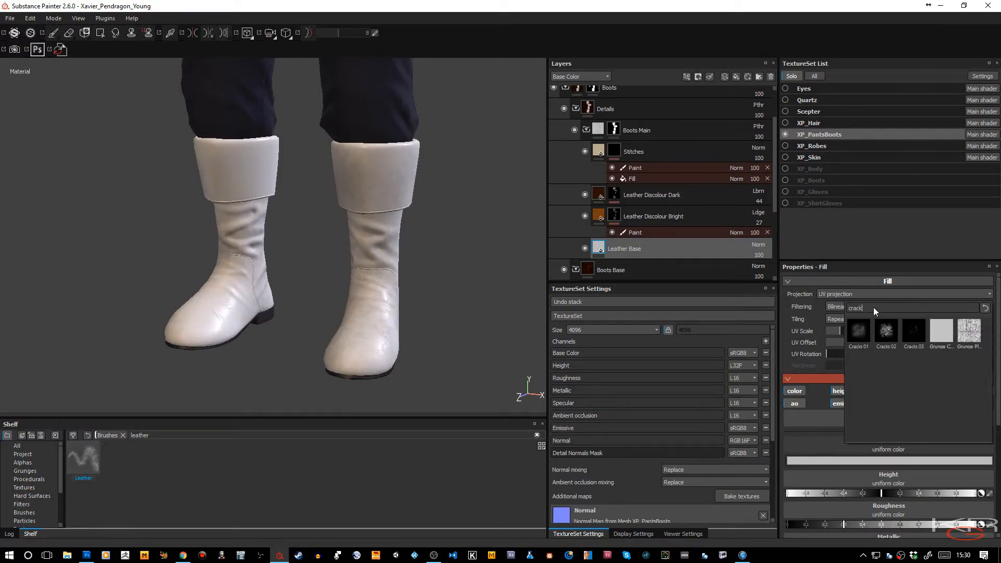
{"action": "left_click", "coordinate": [859, 332]}
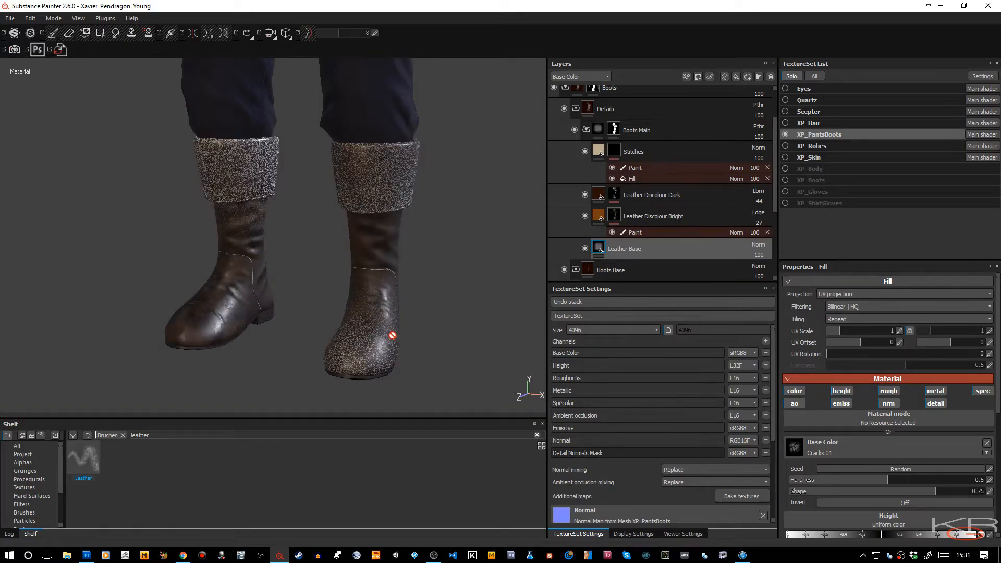
{"action": "middle_click_drag", "start_coordinate": [392, 334], "coordinate": [378, 304]}
{"action": "scroll", "coordinate": [378, 304], "scroll_direction": "up", "scroll_amount": 5}
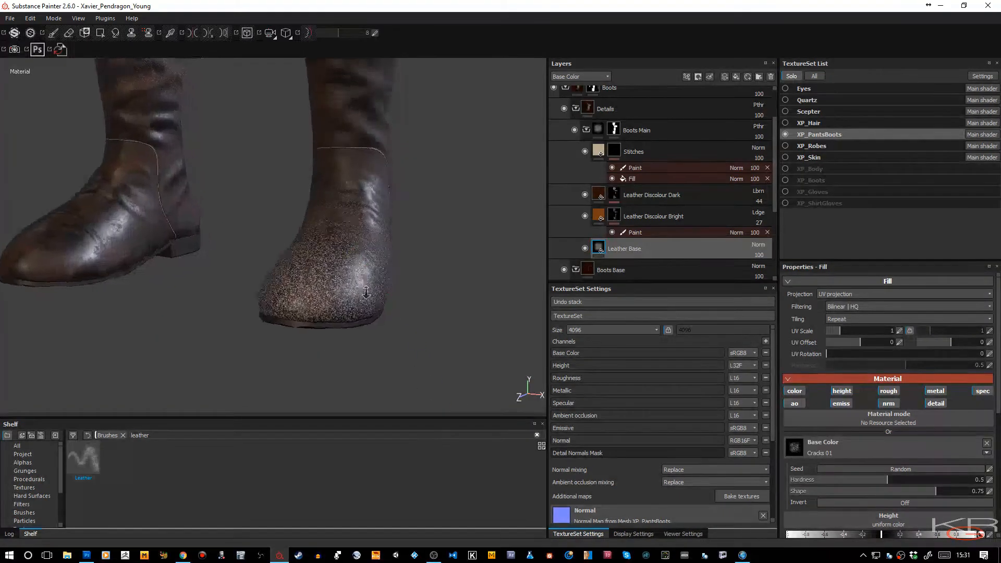
{"action": "scroll", "coordinate": [379, 286], "scroll_direction": "down", "scroll_amount": 4}
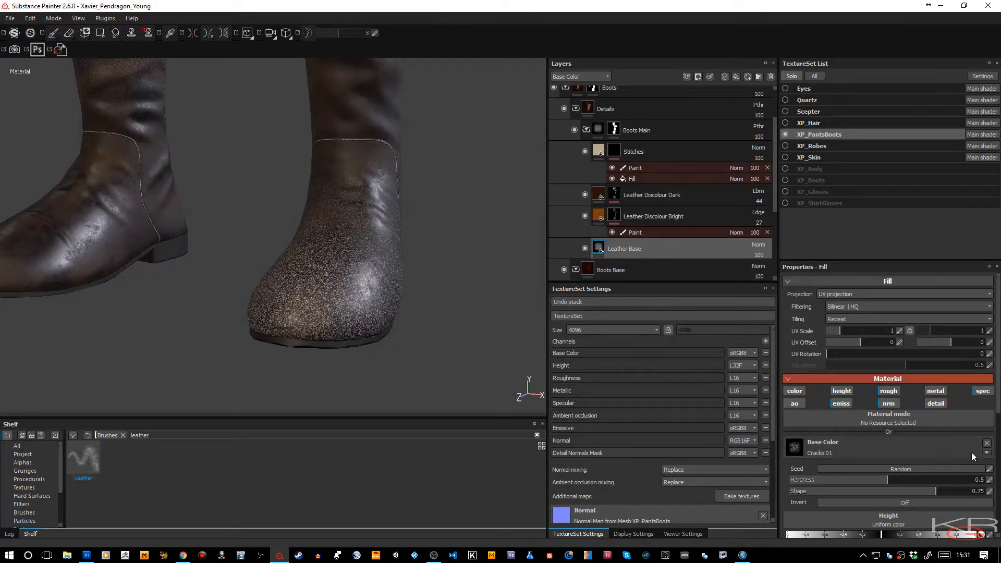
Clear the Cracks 01 texture from the base color and search the entire shelf for cells
{"action": "left_click", "coordinate": [986, 445]}
{"action": "double_click", "coordinate": [174, 435]}
{"action": "key", "text": "BackSpace"}
{"action": "type", "text": "cells"}
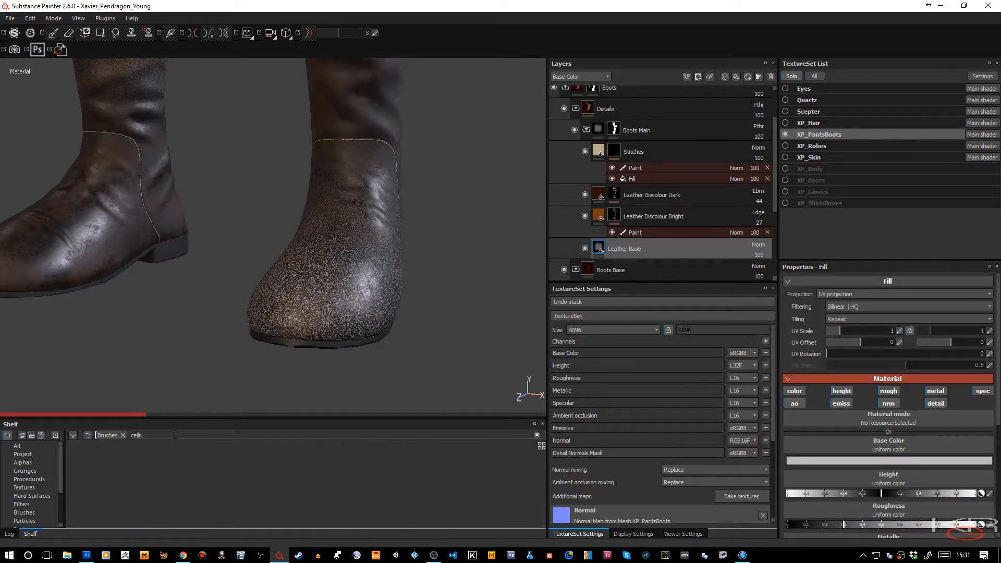
{"action": "left_click", "coordinate": [27, 448]}
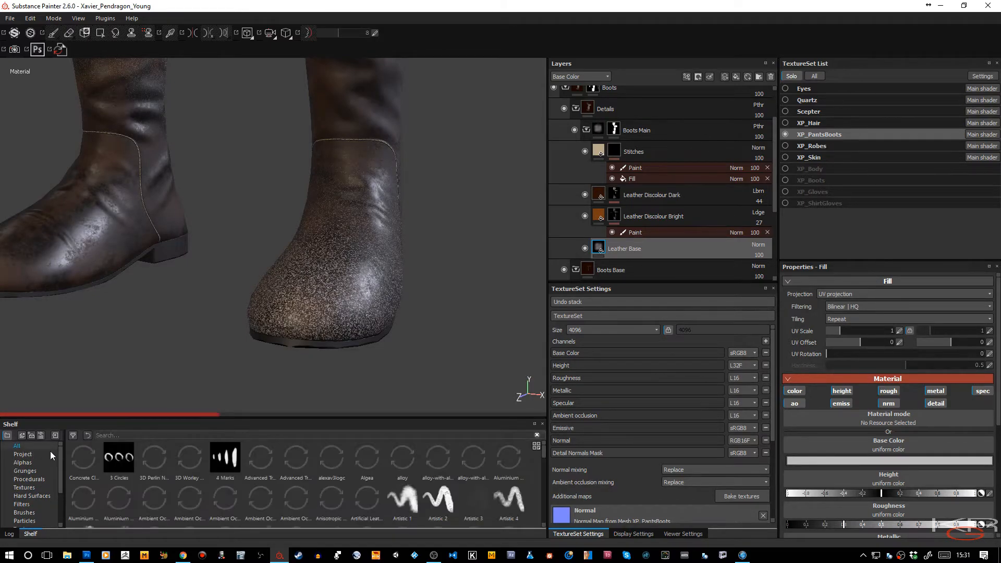
{"action": "left_click", "coordinate": [123, 436]}
{"action": "type", "text": "cells"}
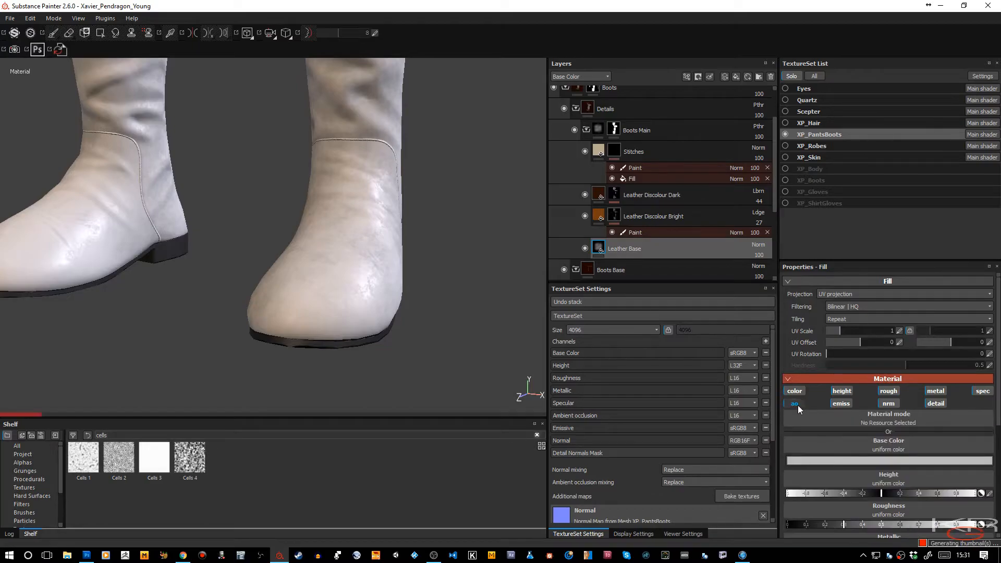
Turn off the emissive, normal, detail, specular and metallic channels of the Leather Base fill
{"action": "left_click", "coordinate": [841, 404]}
{"action": "left_click", "coordinate": [889, 404]}
{"action": "left_click", "coordinate": [935, 404]}
{"action": "left_click", "coordinate": [975, 391]}
{"action": "left_click", "coordinate": [934, 392]}
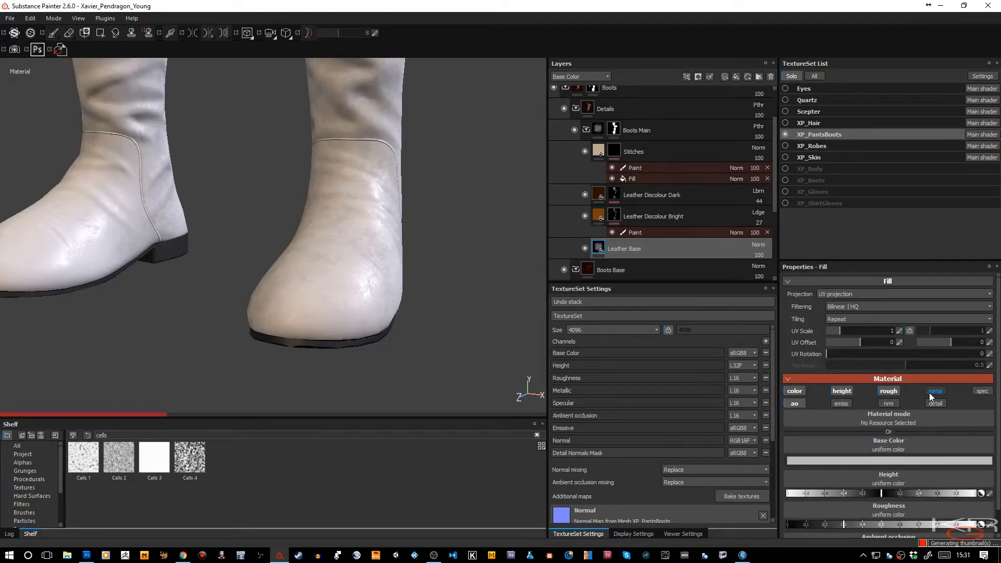
Assign Cells 2 to the fill's base color and height, and turn off its color channel
{"action": "left_click_drag", "start_coordinate": [119, 458], "coordinate": [852, 446]}
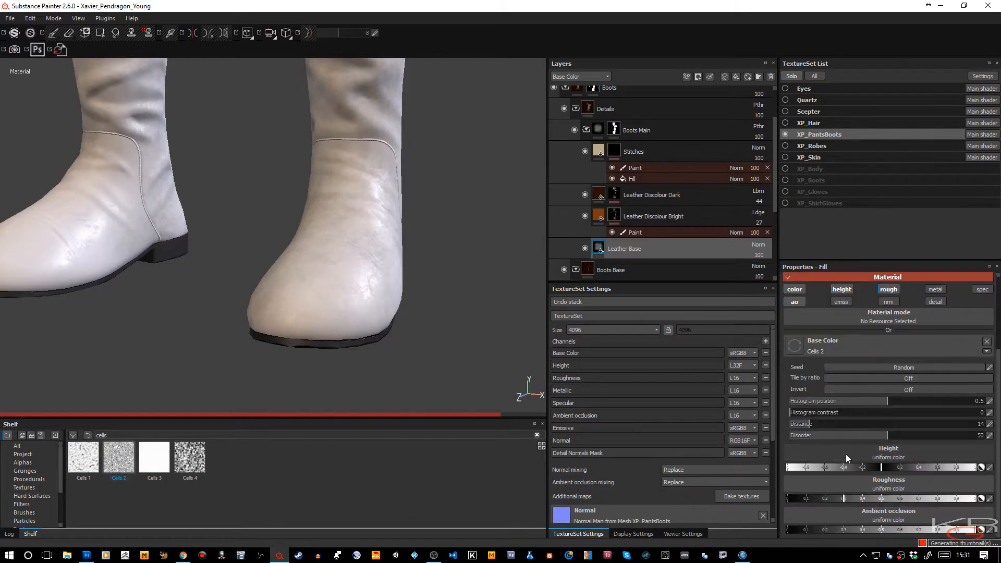
{"action": "left_click_drag", "start_coordinate": [119, 457], "coordinate": [840, 455]}
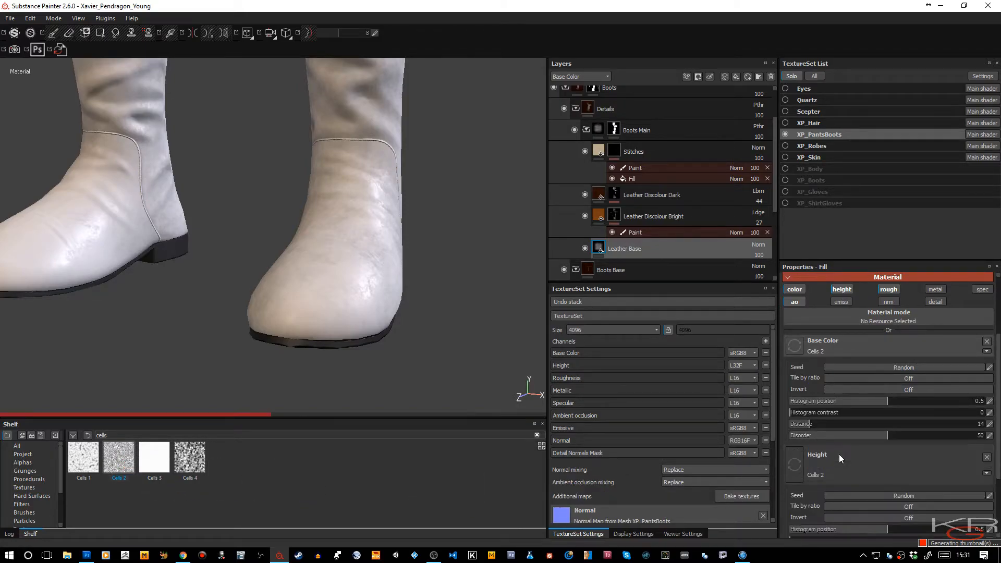
{"action": "scroll", "coordinate": [839, 455], "scroll_direction": "down", "scroll_amount": 3}
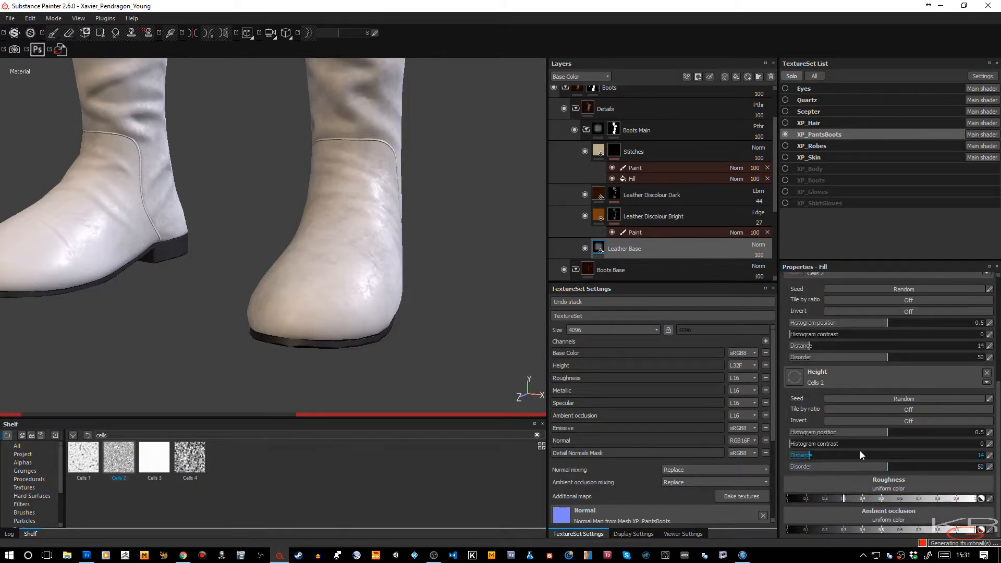
{"action": "scroll", "coordinate": [859, 455], "scroll_direction": "up", "scroll_amount": 3}
{"action": "left_click", "coordinate": [794, 320]}
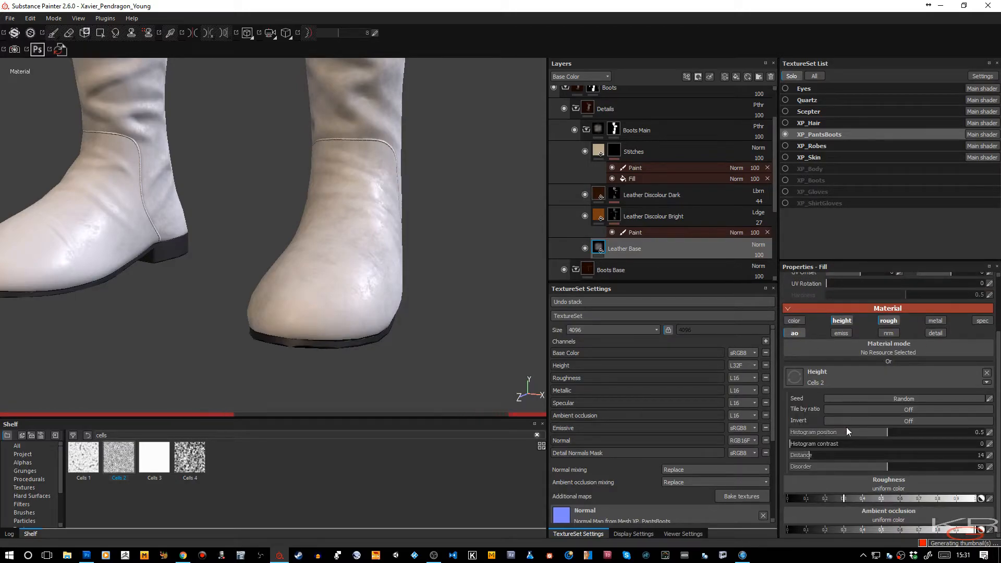
Assign Cells 2 to the roughness and ambient occlusion channels of the Leather Base fill
{"action": "left_click_drag", "start_coordinate": [119, 457], "coordinate": [814, 487]}
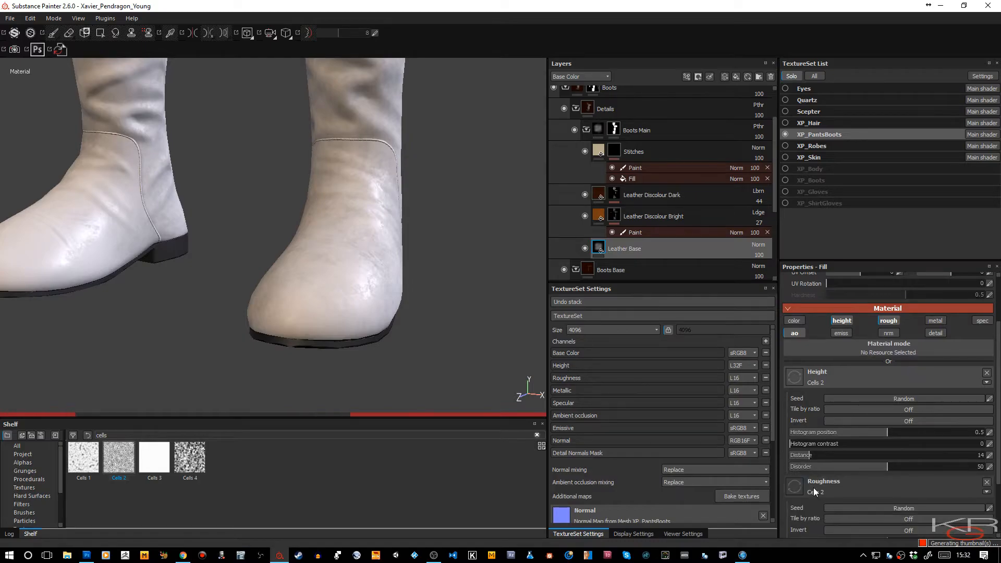
{"action": "scroll", "coordinate": [814, 488], "scroll_direction": "down", "scroll_amount": 2}
{"action": "left_click_drag", "start_coordinate": [125, 464], "coordinate": [818, 517]}
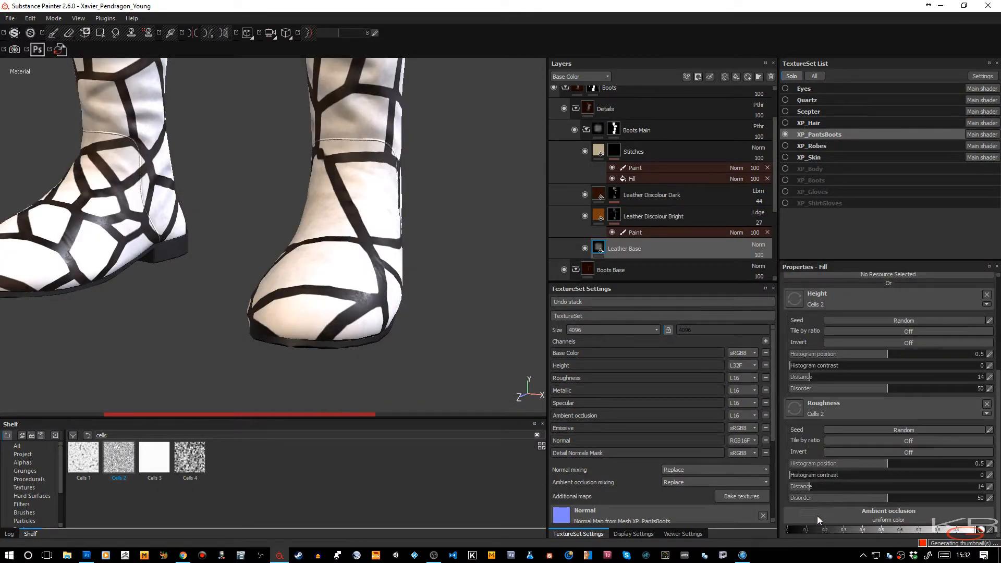
{"action": "scroll", "coordinate": [405, 285], "scroll_direction": "down", "scroll_amount": 1}
Display the height channel on the model and in the layer stack, and set the Leather Base layer's height opacity to 1
{"action": "scroll", "coordinate": [405, 284], "scroll_direction": "down", "scroll_amount": 3}
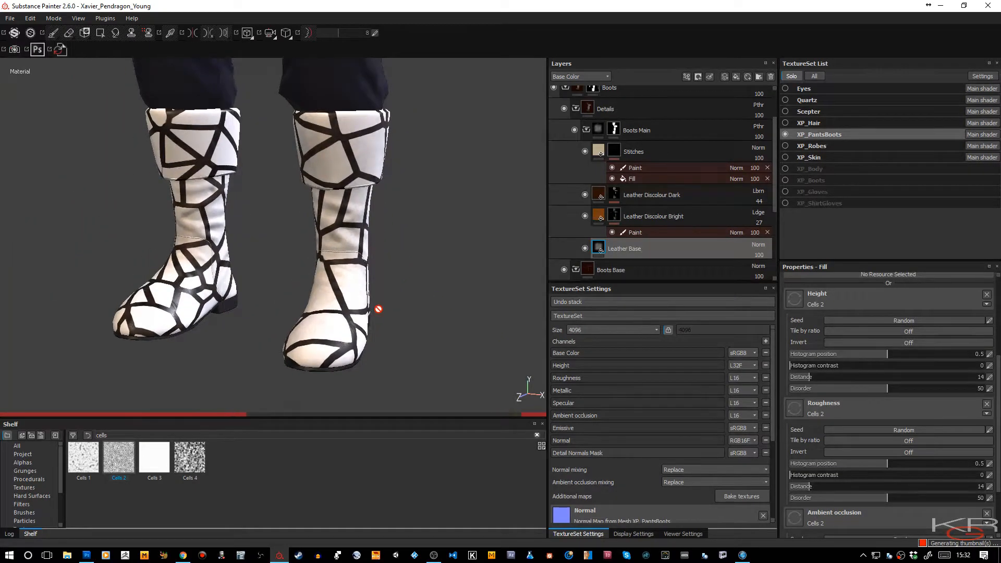
{"action": "key", "text": "c"}
{"action": "key", "text": "c"}
{"action": "key", "text": "c"}
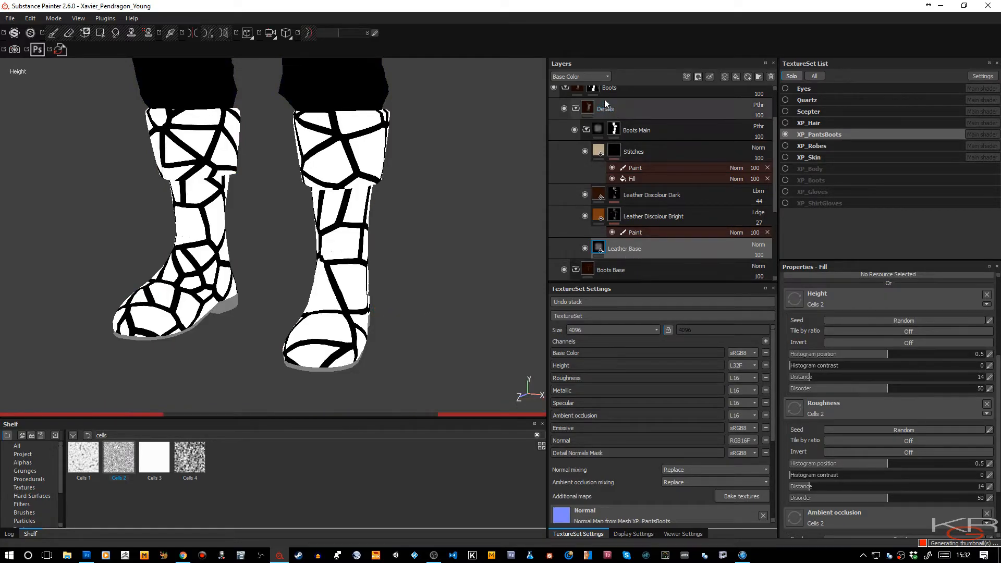
{"action": "left_click", "coordinate": [605, 77]}
{"action": "left_click", "coordinate": [582, 93]}
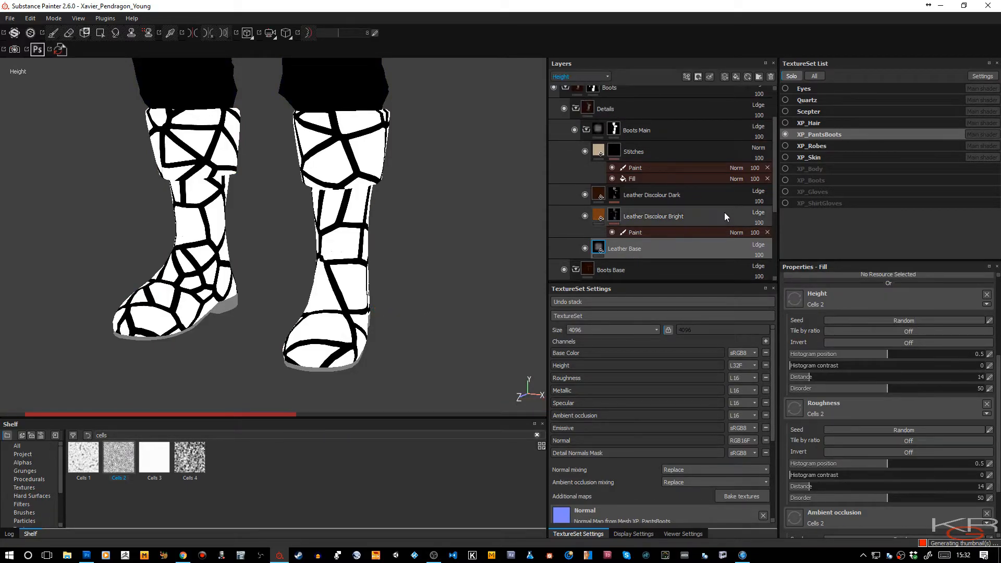
{"action": "left_click", "coordinate": [761, 255]}
{"action": "left_click", "coordinate": [787, 267]}
{"action": "type", "text": "1"}
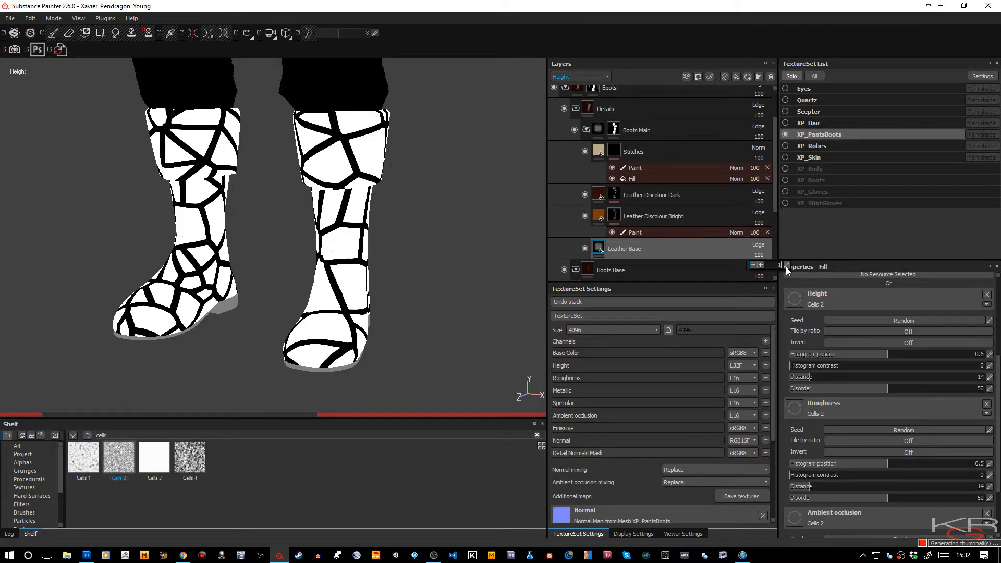
{"action": "key", "text": "Return"}
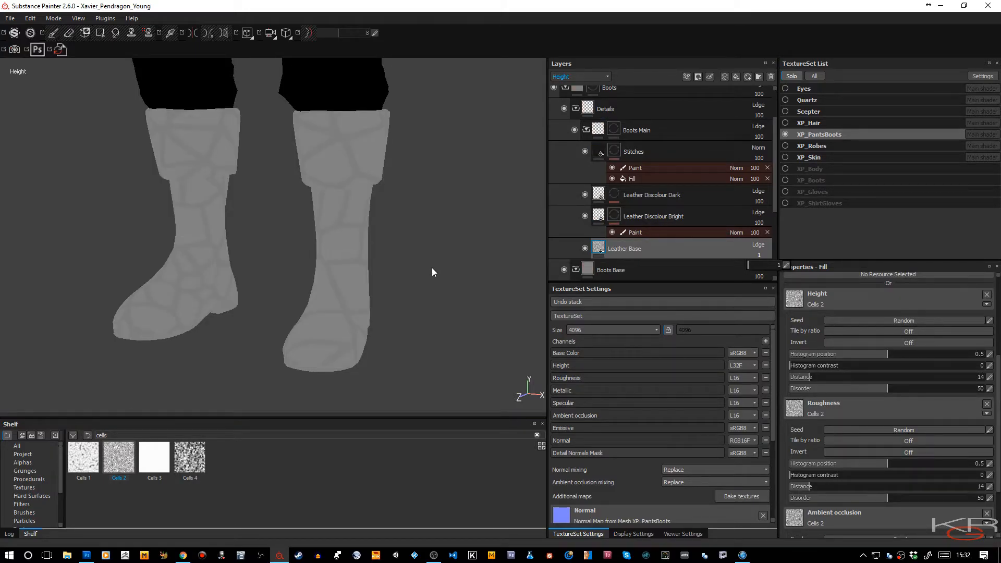
Display the roughness channel on the model, and add an inverted Levels effect to the Leather Base layer's Roughness channel
{"action": "key", "text": "c"}
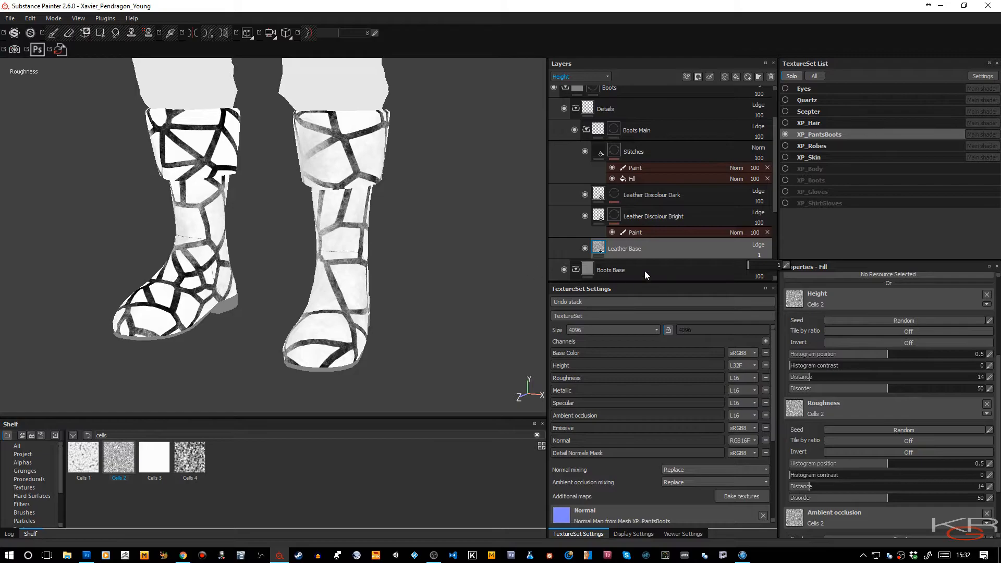
{"action": "right_click", "coordinate": [603, 248]}
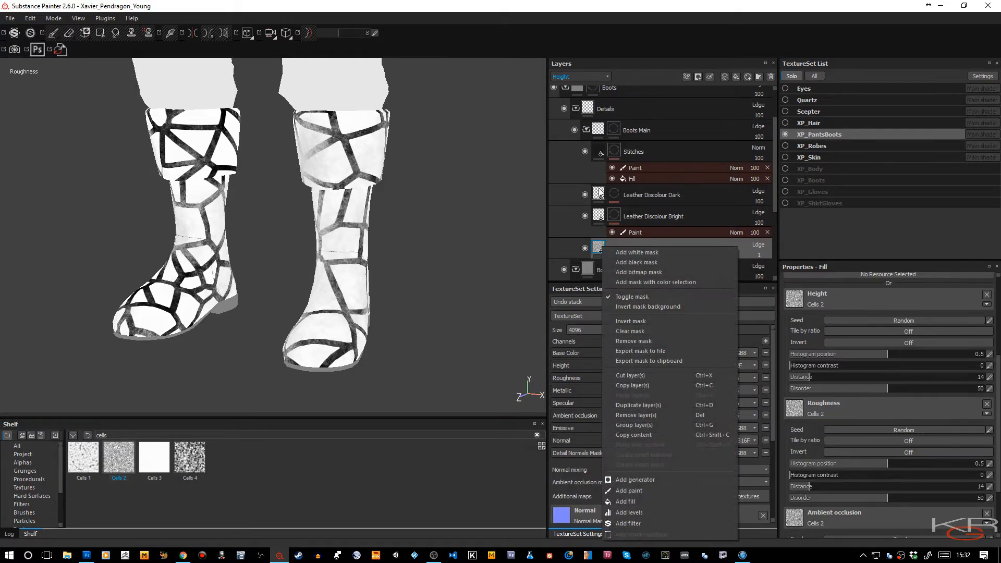
{"action": "left_click", "coordinate": [605, 74]}
{"action": "left_click", "coordinate": [605, 76]}
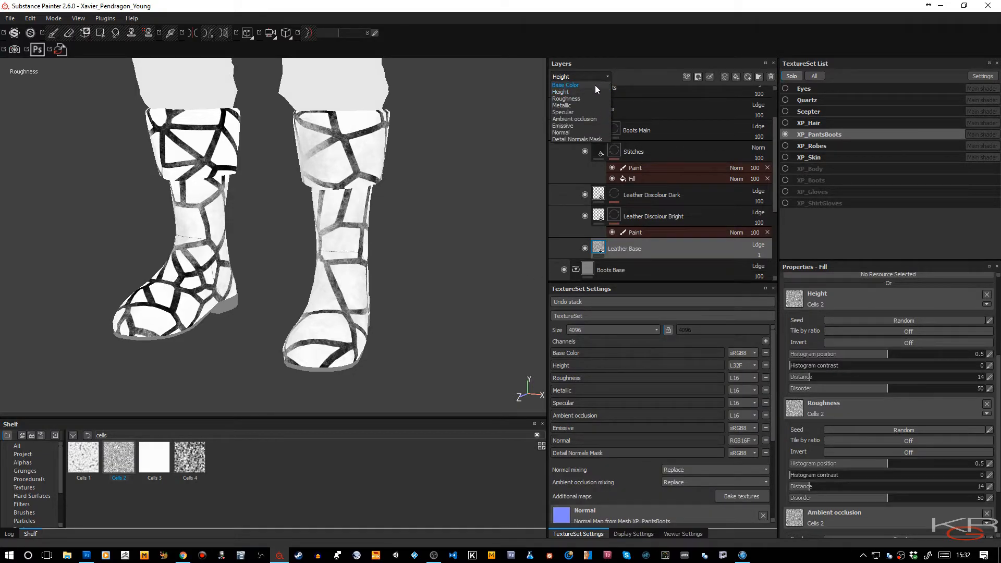
{"action": "left_click", "coordinate": [596, 85]}
{"action": "right_click", "coordinate": [602, 249]}
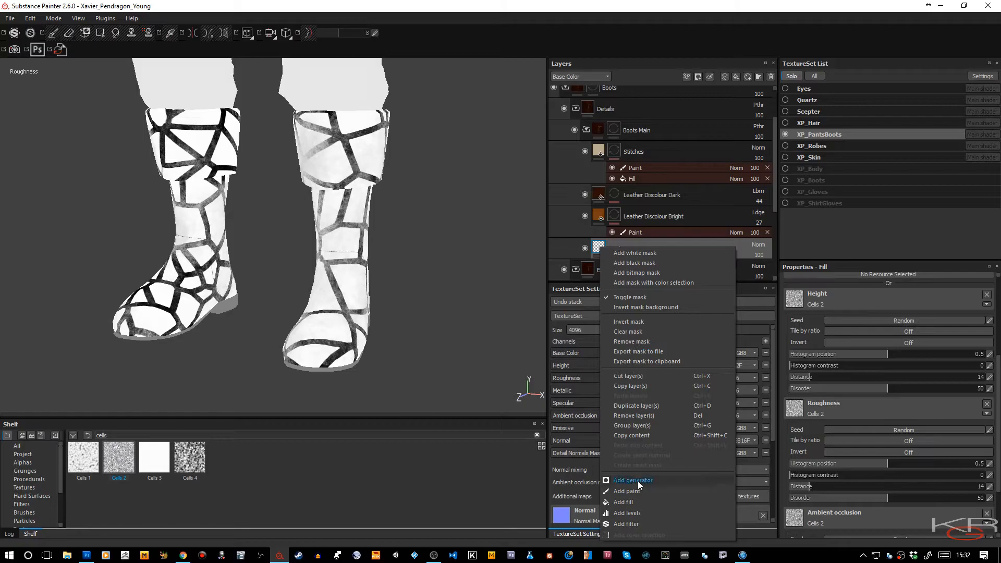
{"action": "left_click", "coordinate": [638, 512]}
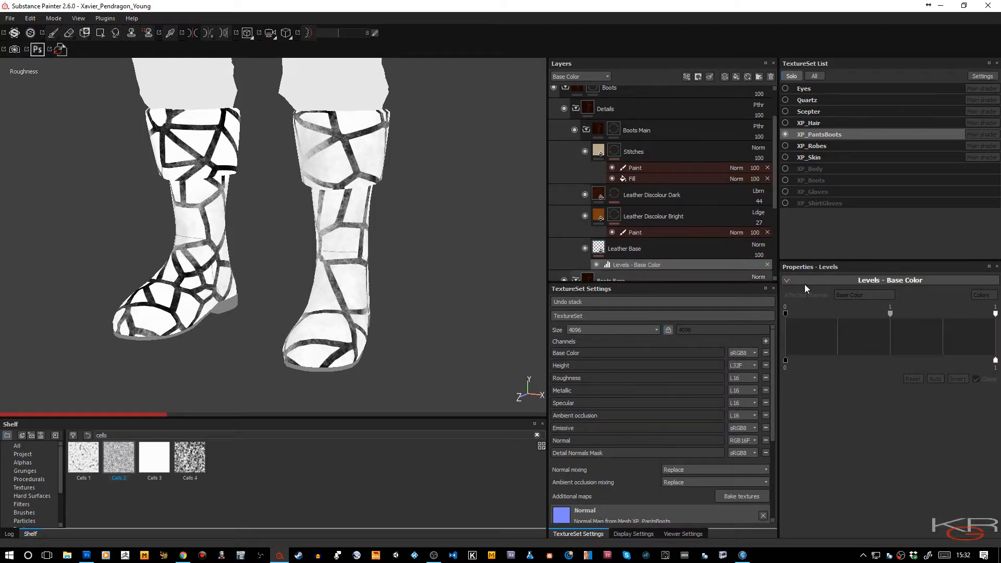
{"action": "left_click", "coordinate": [887, 294]}
{"action": "left_click", "coordinate": [850, 317]}
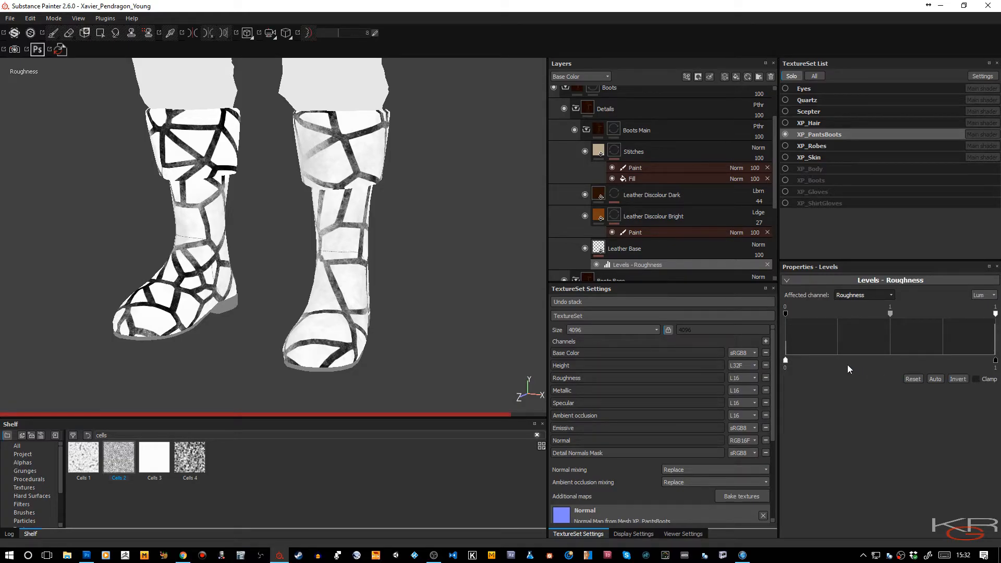
Set the white output level of the Leather Base layer's roughness Levels to 0.5
{"action": "double_click", "coordinate": [786, 361]}
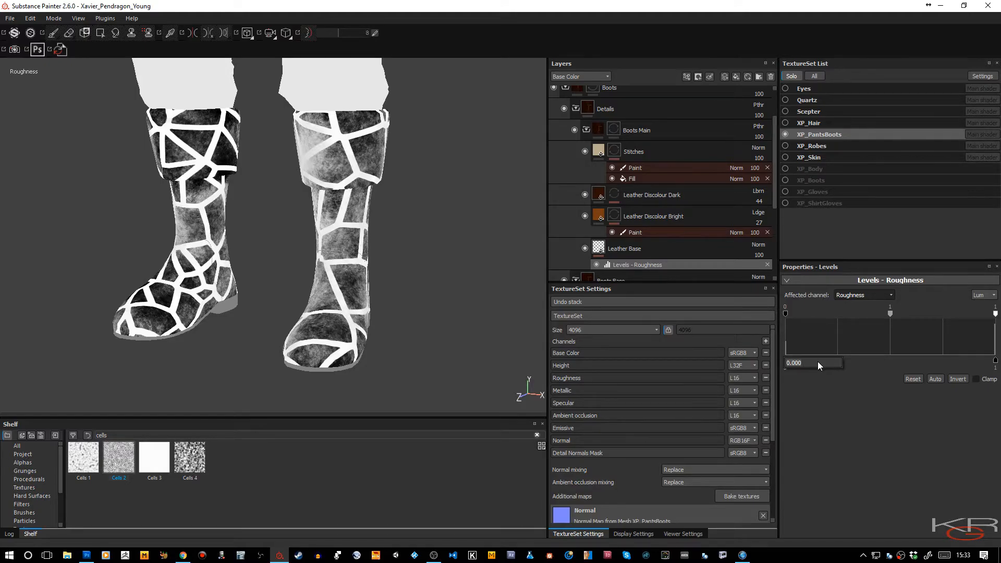
{"action": "type", "text": "0.5"}
{"action": "key", "text": "Return"}
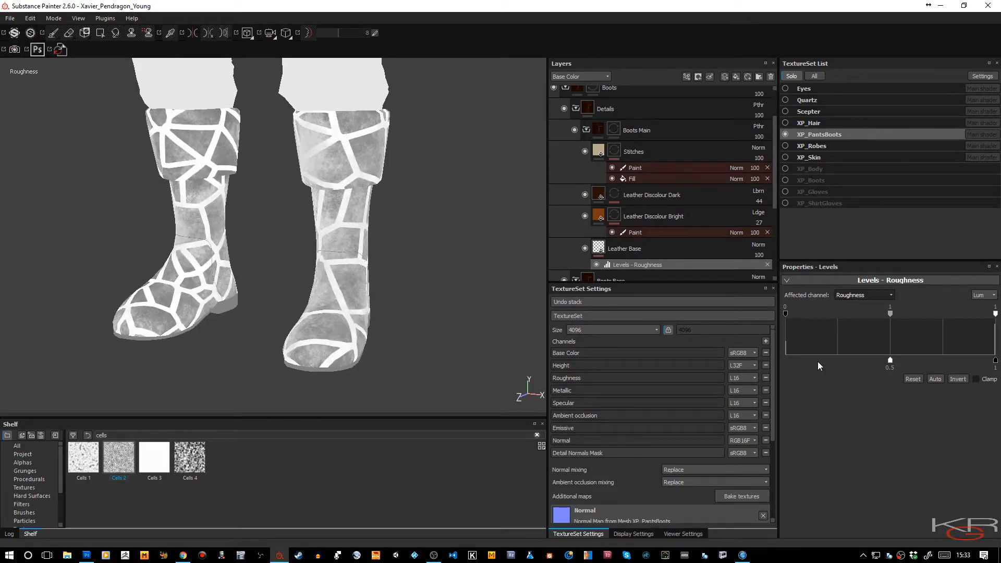
Add a Blur filter to the Leather Base layer, limiting the filter to the height, roughness and ambient occlusion channels
{"action": "right_click", "coordinate": [602, 252]}
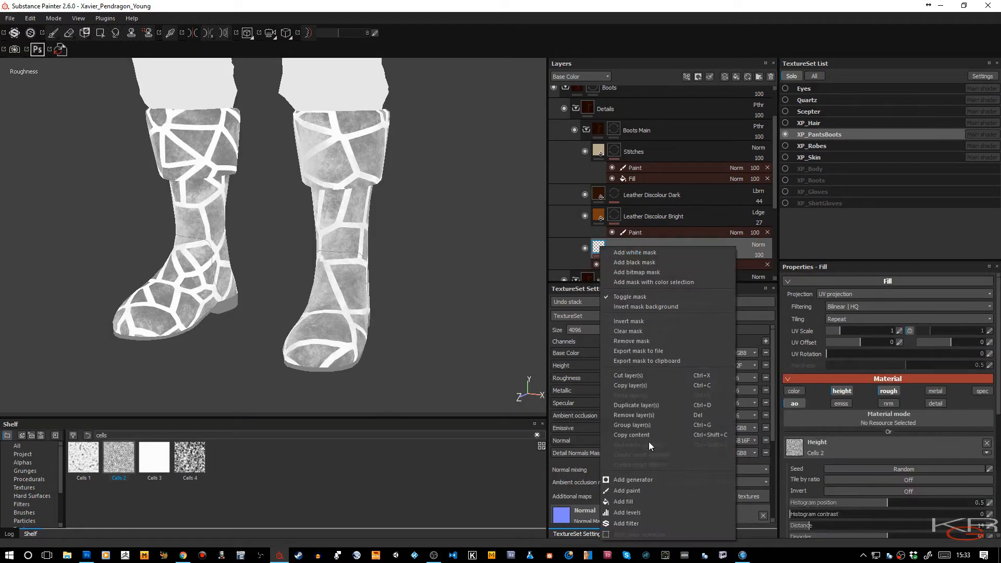
{"action": "left_click", "coordinate": [639, 522]}
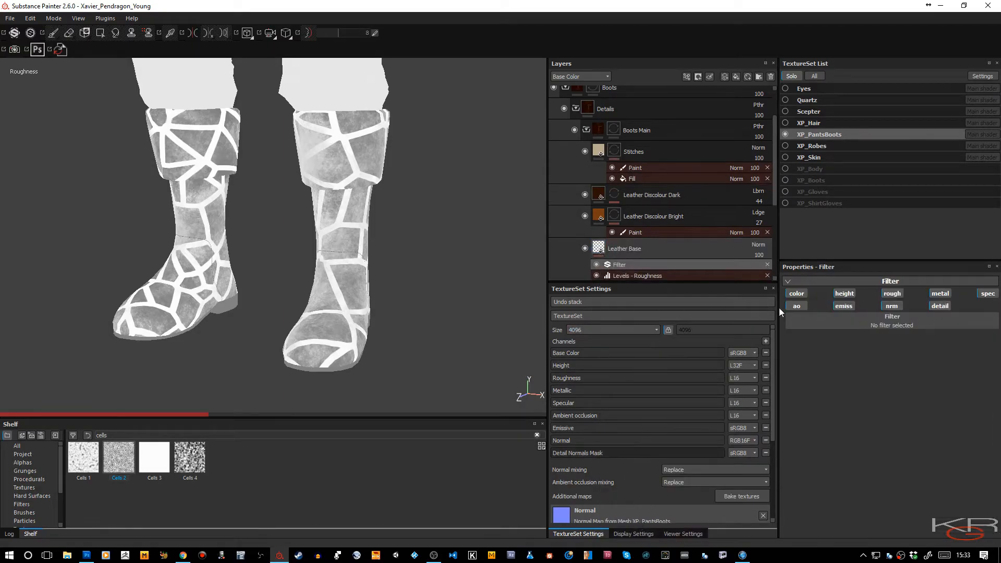
{"action": "left_click", "coordinate": [799, 295]}
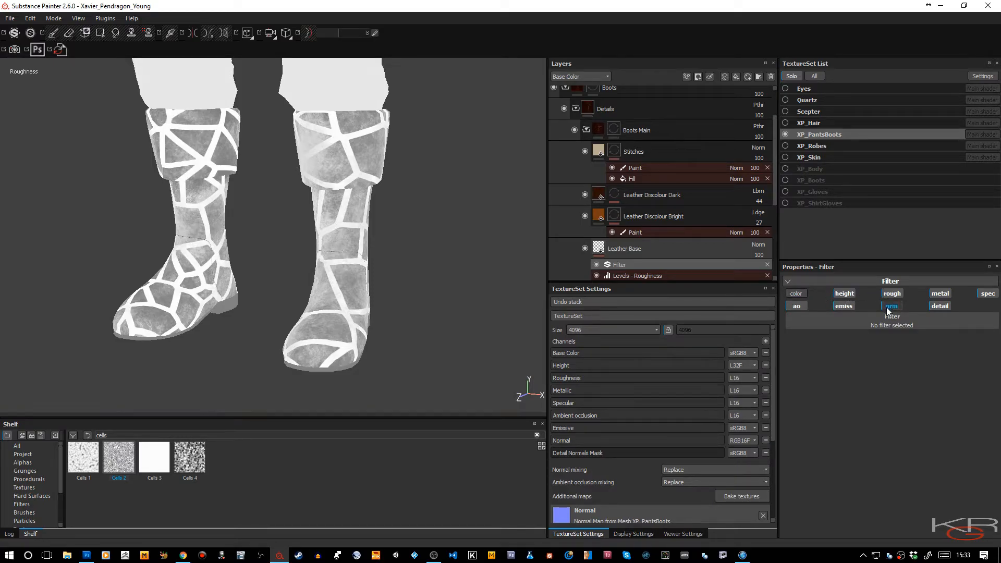
{"action": "left_click", "coordinate": [987, 294]}
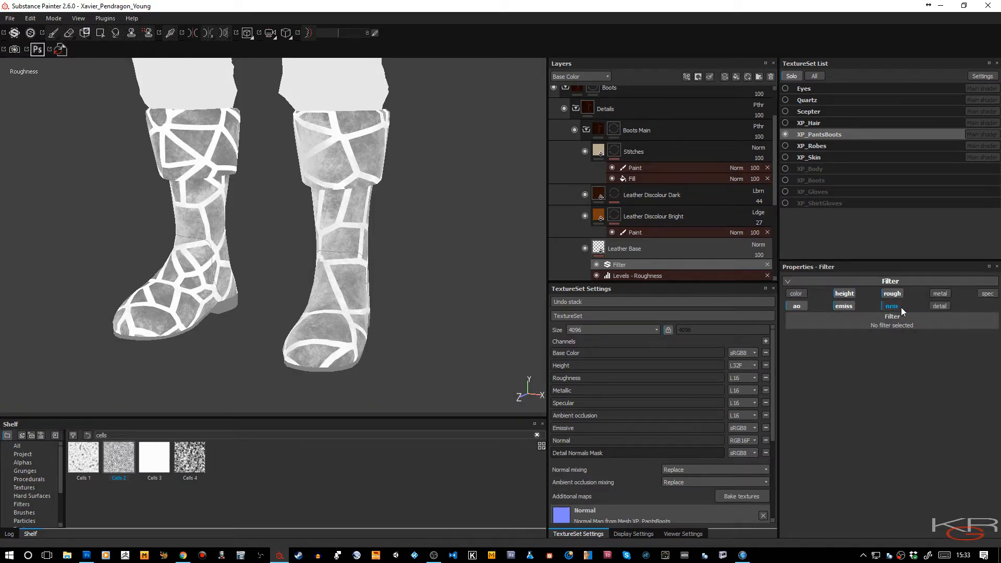
{"action": "left_click", "coordinate": [832, 321]}
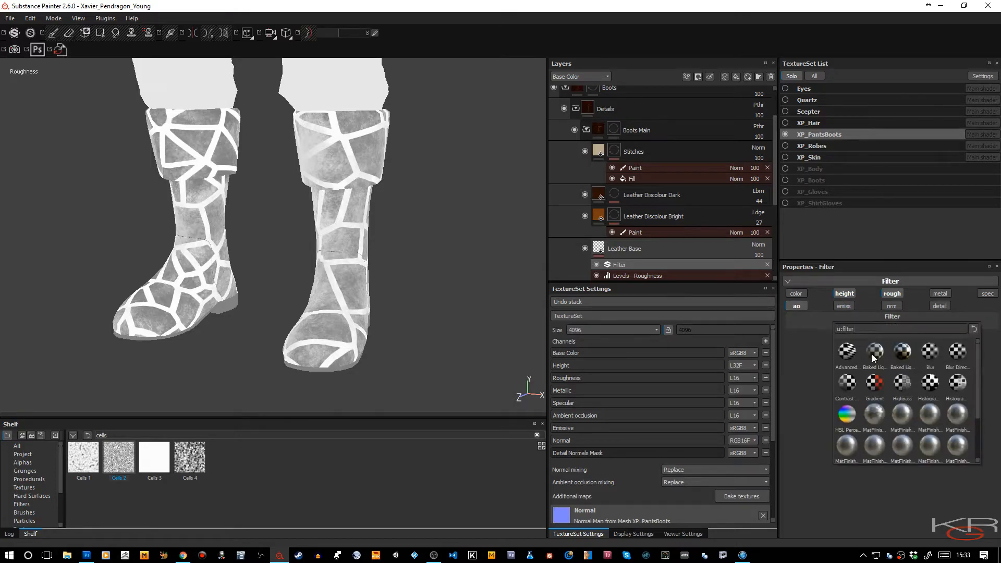
{"action": "left_click", "coordinate": [930, 353]}
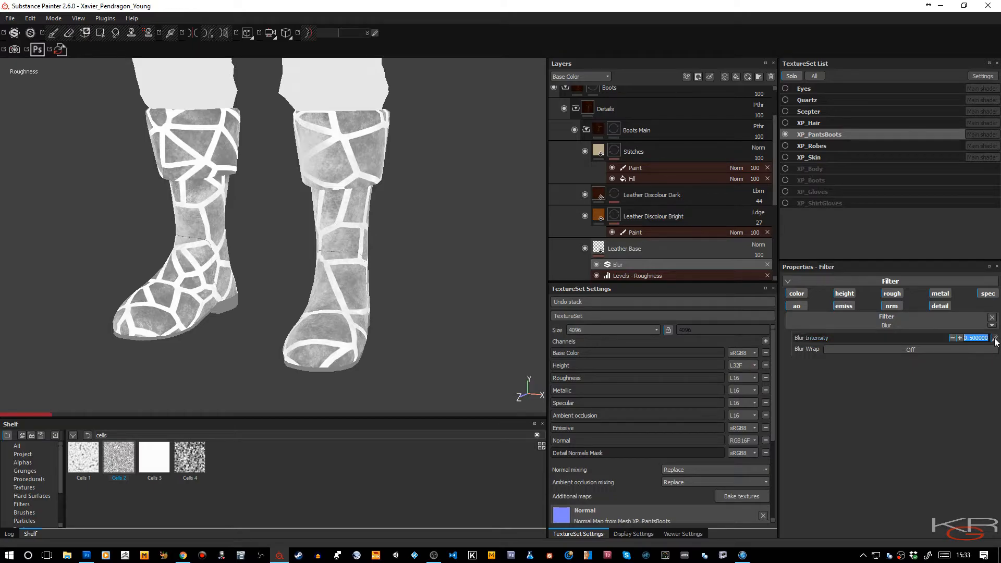
Set the filter's Blur Intensity to 0.04 and turn on Blur Wrap
{"action": "key", "text": "BackSpace"}
{"action": "type", "text": ".04"}
{"action": "key", "text": "Return"}
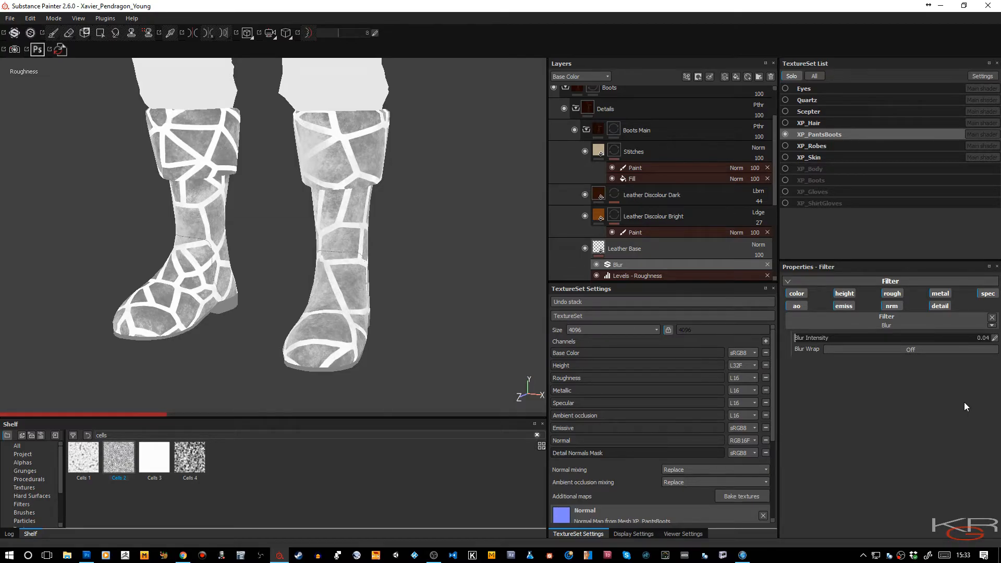
{"action": "left_click", "coordinate": [924, 350]}
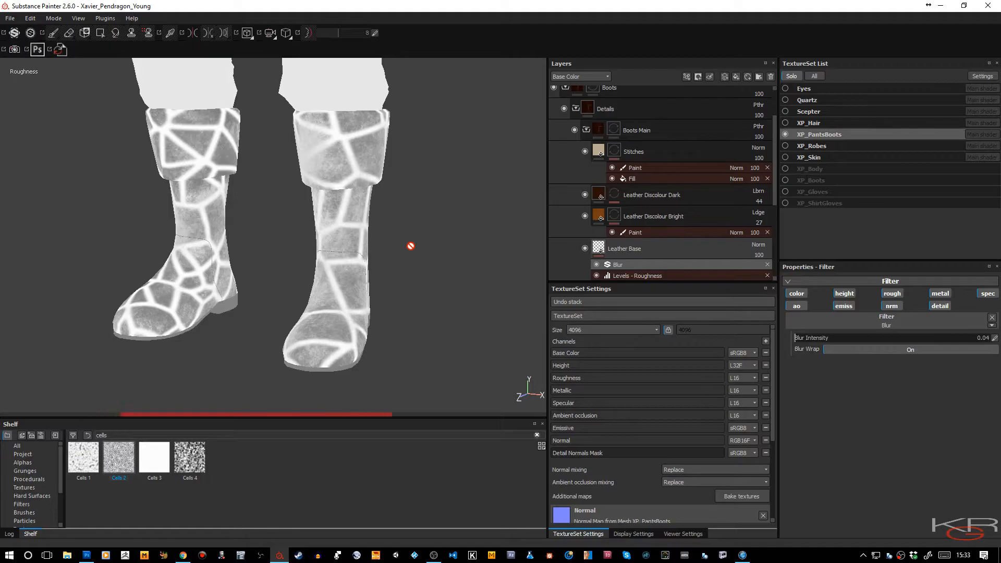
Set the Blur Intensity of the Leather Base layer's filter to 0.2
{"action": "left_click_drag", "start_coordinate": [413, 253], "coordinate": [353, 296], "text": "alt"}
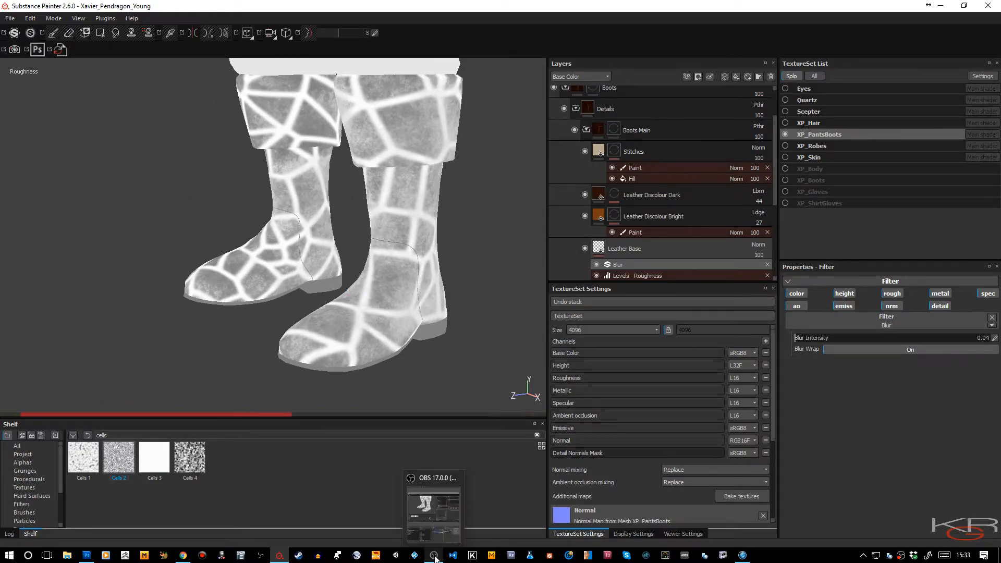
{"action": "mouse_move", "coordinate": [471, 349]}
{"action": "left_mouse_down", "text": "alt"}
{"action": "mouse_move", "coordinate": [402, 297]}
{"action": "mouse_move", "coordinate": [339, 307]}
{"action": "mouse_move", "coordinate": [314, 288]}
{"action": "mouse_move", "coordinate": [268, 207]}
{"action": "mouse_move", "coordinate": [248, 208]}
{"action": "left_mouse_up", "text": "alt"}
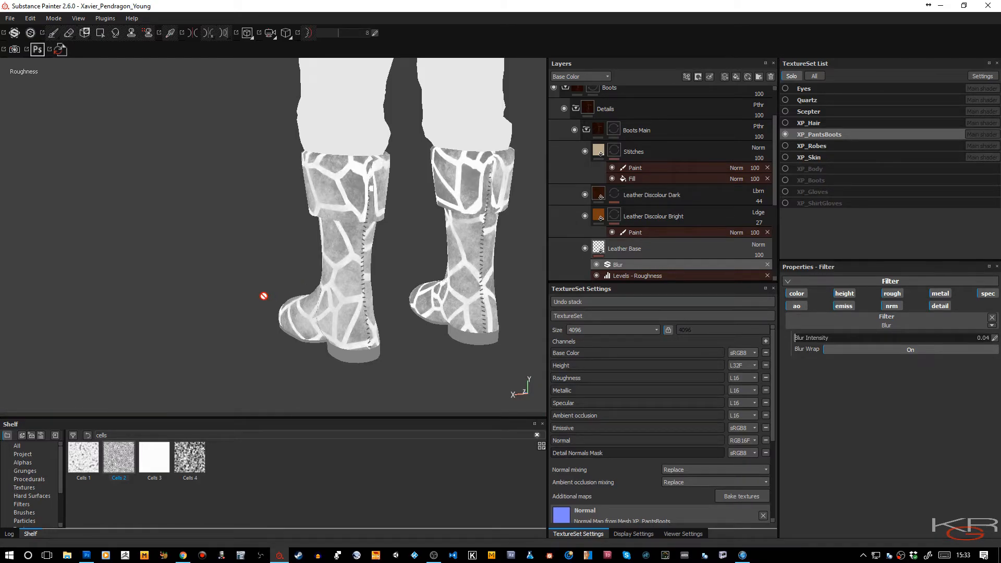
{"action": "left_click", "coordinate": [995, 338]}
{"action": "type", "text": "."}
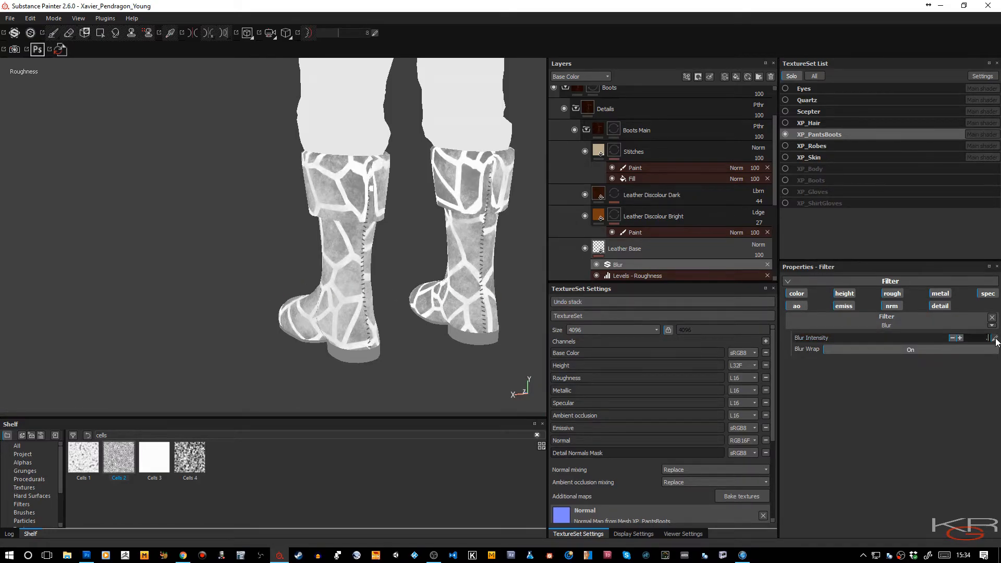
{"action": "type", "text": "2"}
{"action": "key", "text": "Return"}
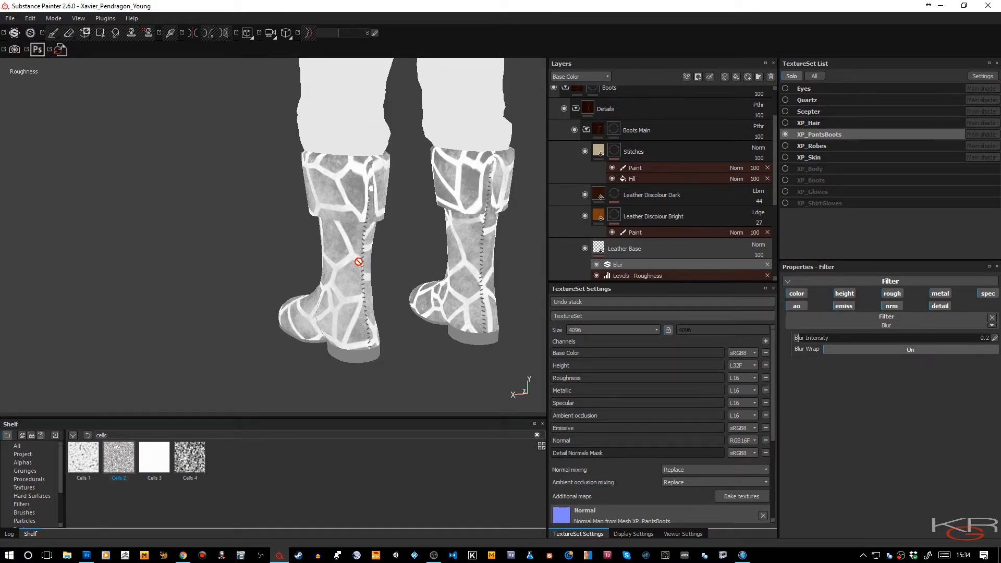
Raise the Blur Intensity of the Leather Base layer's filter to 0.4
{"action": "right_click_drag", "start_coordinate": [353, 231], "coordinate": [402, 363], "text": "alt"}
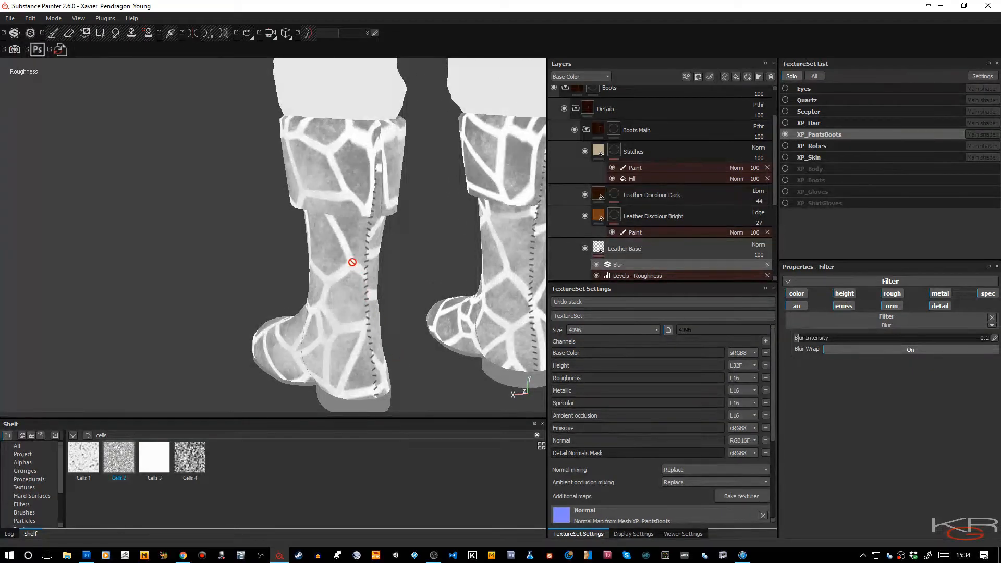
{"action": "left_click", "coordinate": [995, 338]}
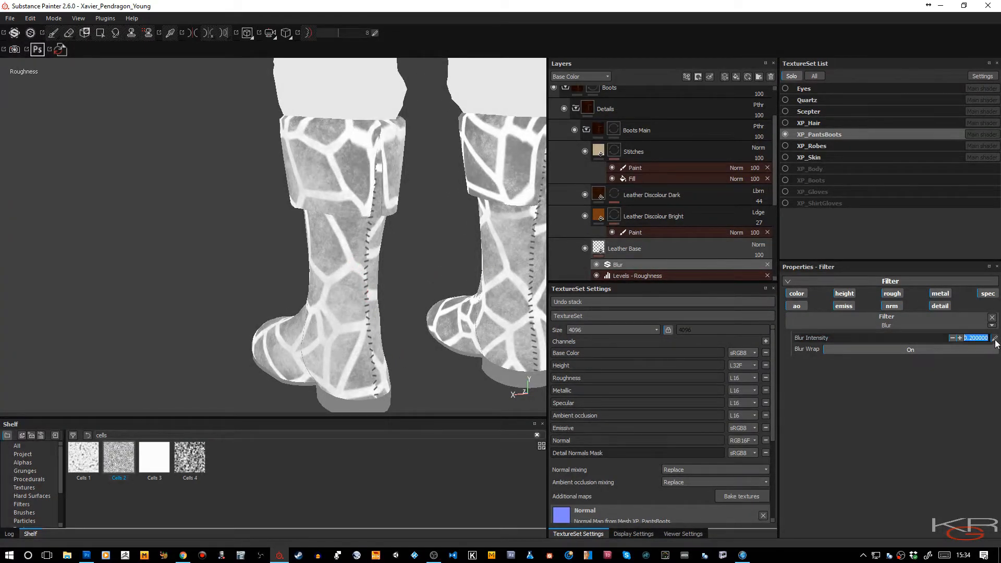
{"action": "key", "text": "BackSpace"}
{"action": "type", "text": ".4"}
{"action": "key", "text": "Return"}
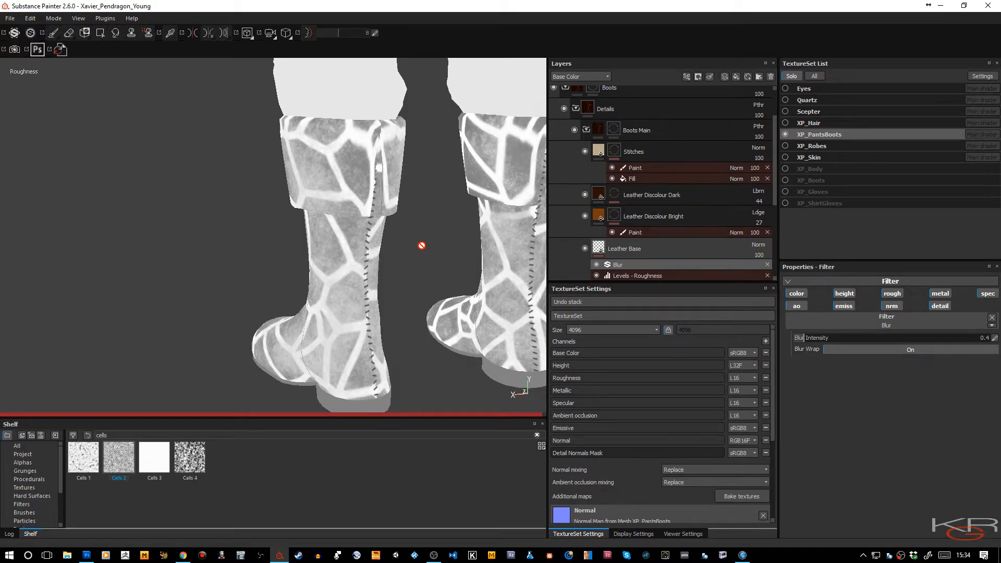
Check the boots in the material view, and display the ambient occlusion channel on the model and in the layer stack
{"action": "key", "text": "m"}
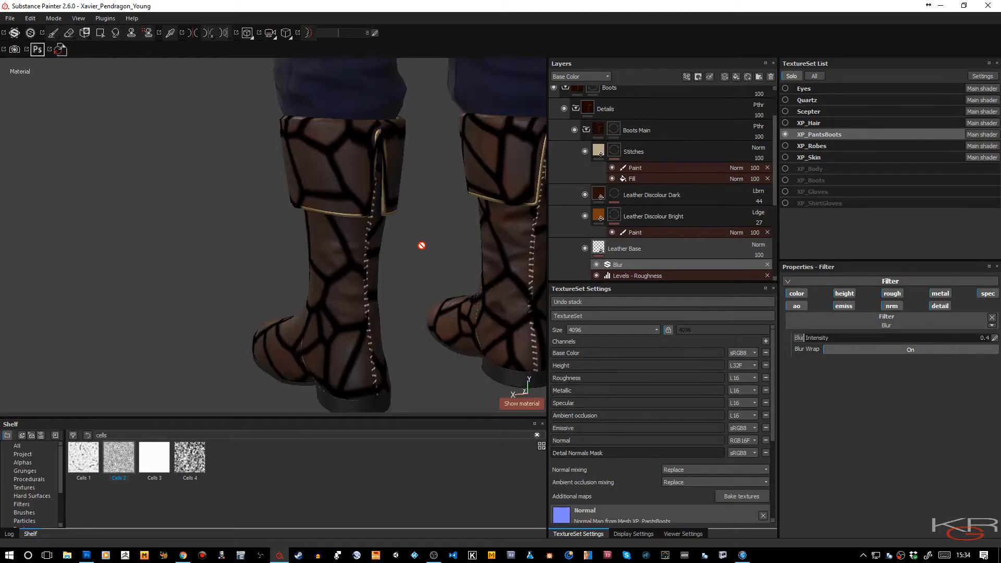
{"action": "left_click_drag", "start_coordinate": [388, 270], "coordinate": [635, 253], "text": "alt"}
{"action": "key", "text": "c"}
{"action": "key", "text": "c"}
{"action": "key", "text": "c"}
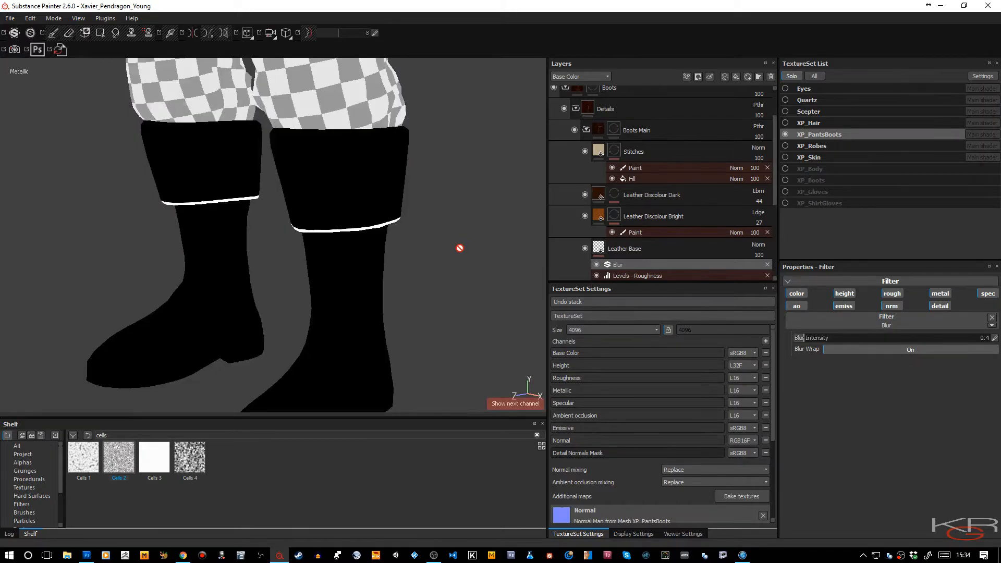
{"action": "key", "text": "c"}
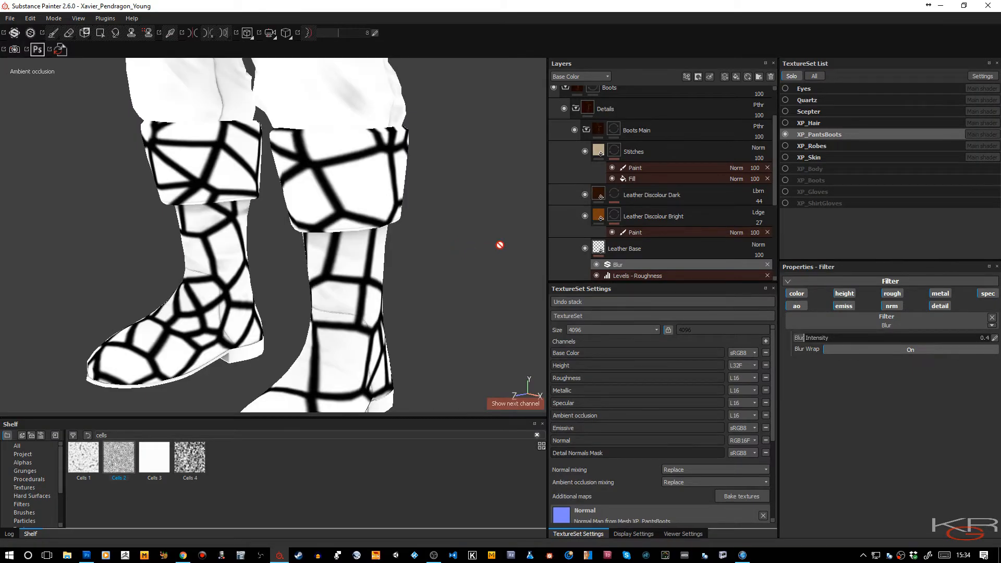
{"action": "left_click", "coordinate": [593, 77]}
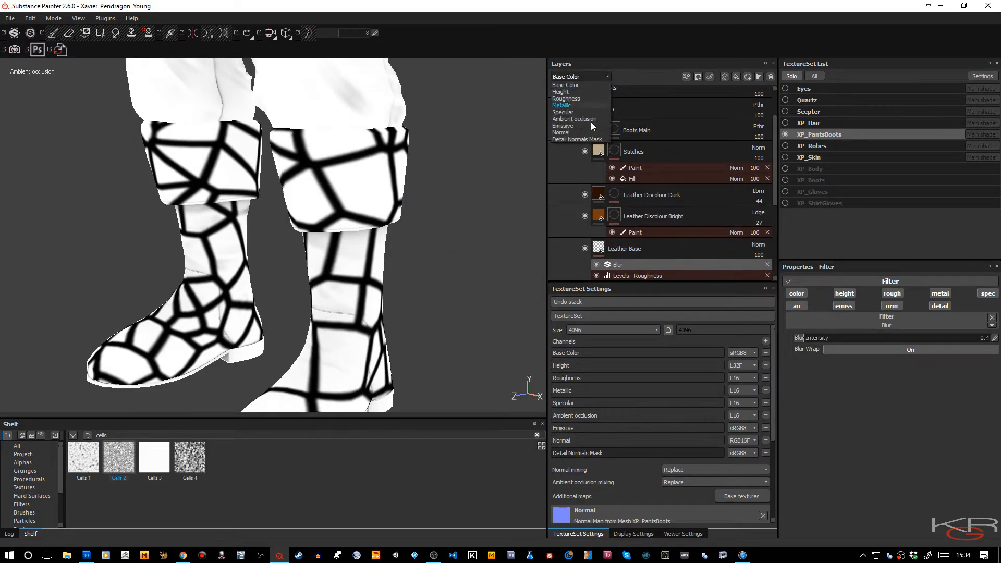
{"action": "left_click", "coordinate": [585, 119]}
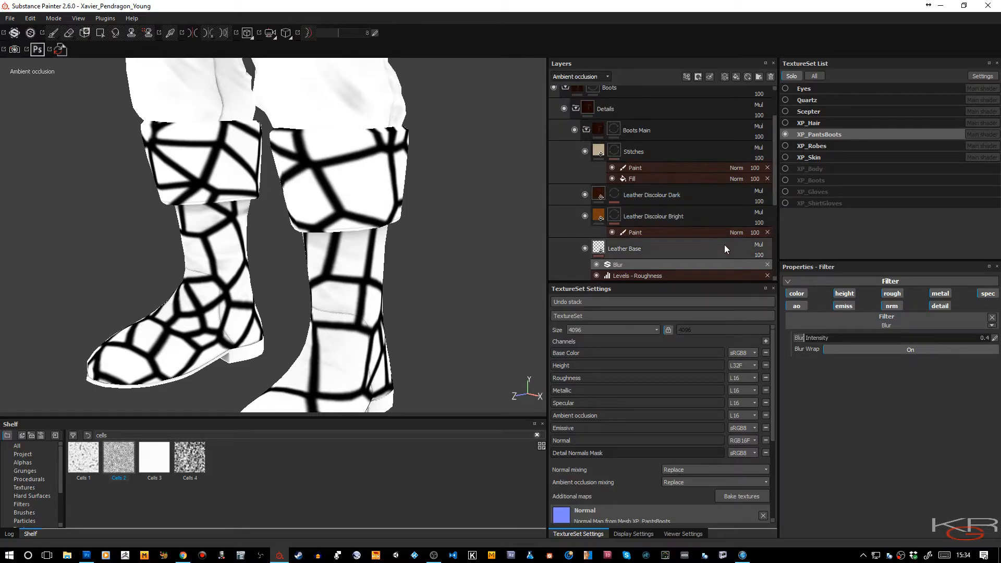
Set the Leather Base layer's ambient occlusion opacity to 31 and display the full material on the model
{"action": "left_click", "coordinate": [760, 256]}
{"action": "left_click", "coordinate": [755, 267]}
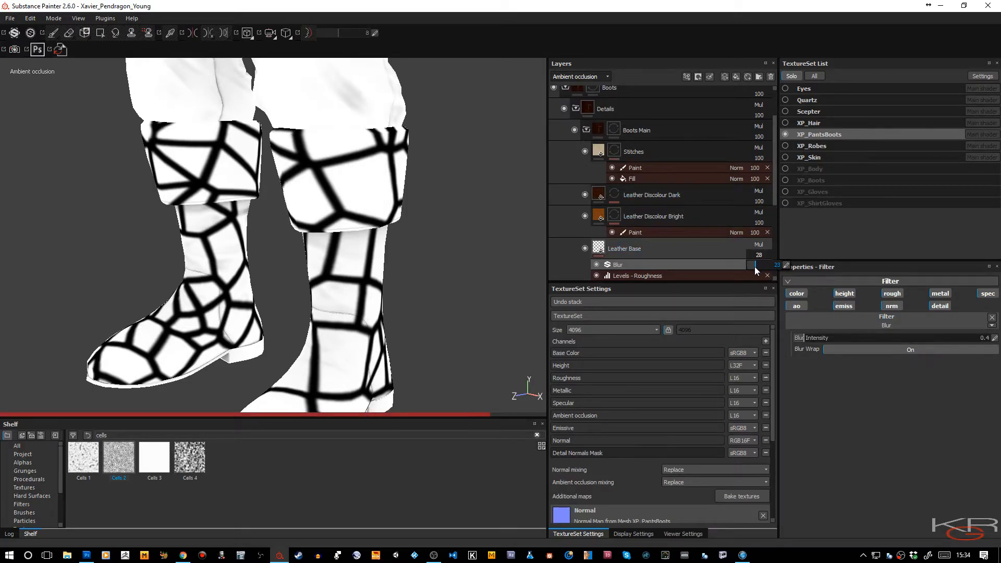
{"action": "left_click_drag", "start_coordinate": [755, 267], "coordinate": [750, 268]}
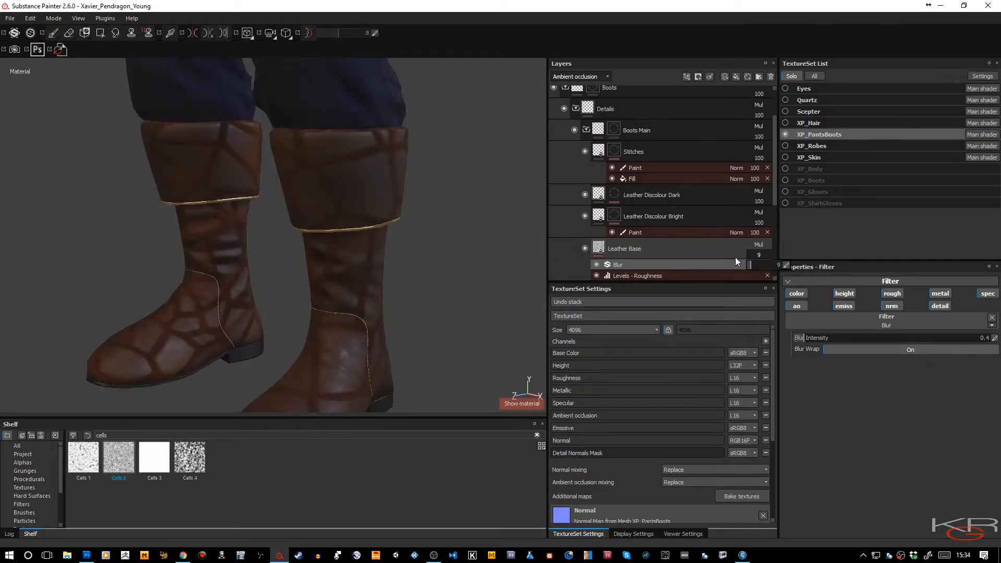
{"action": "left_click_drag", "start_coordinate": [756, 265], "coordinate": [758, 265]}
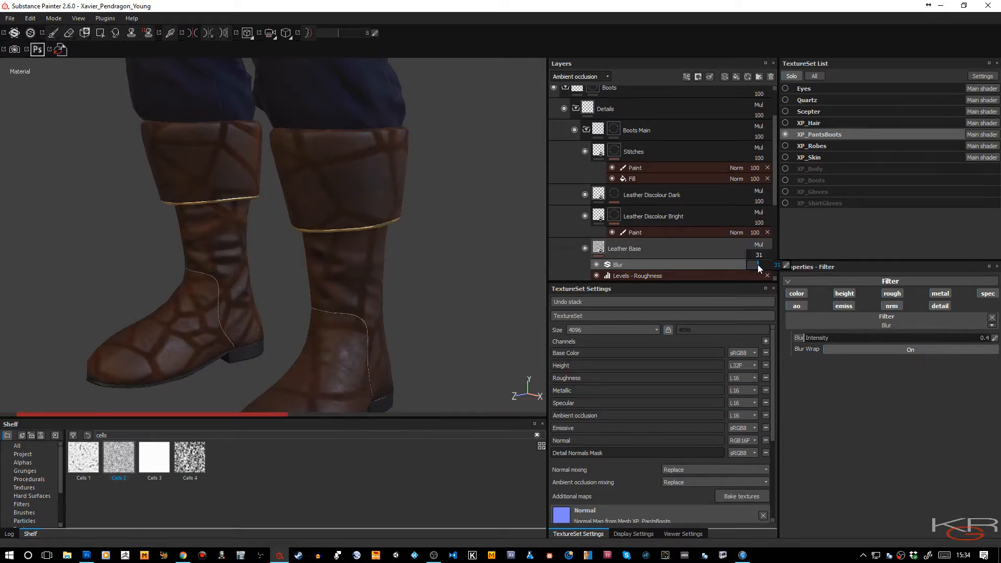
{"action": "scroll", "coordinate": [435, 289], "scroll_direction": "down", "scroll_amount": 1}
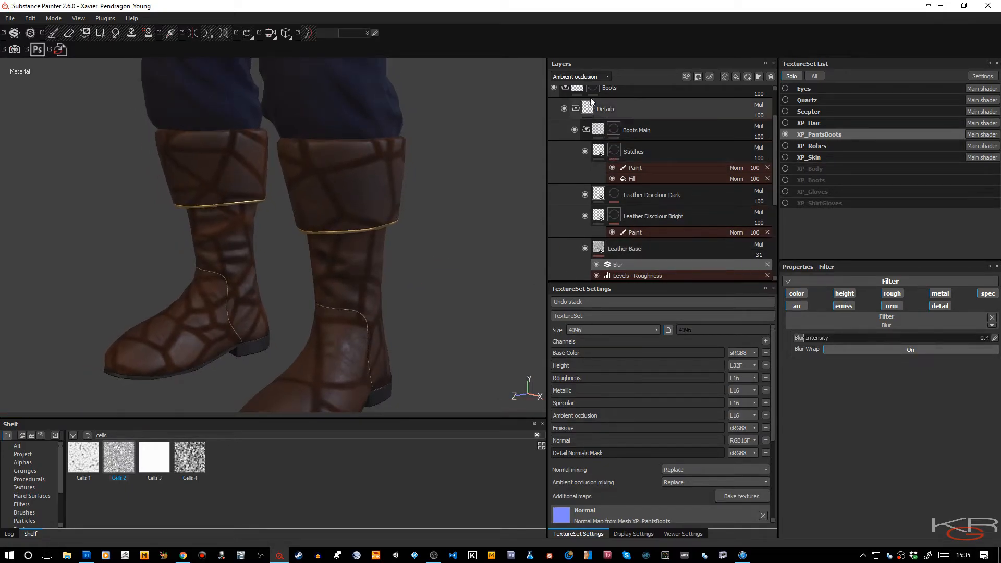
Set the UV Scale of the Leather Base fill to 36
{"action": "left_click", "coordinate": [601, 250]}
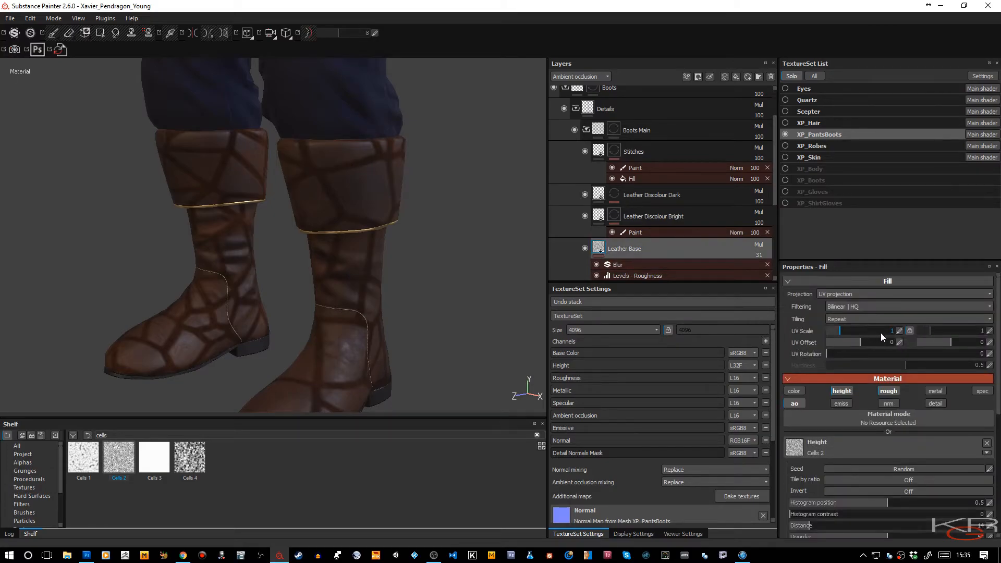
{"action": "left_click", "coordinate": [900, 332]}
{"action": "type", "text": "36"}
{"action": "key", "text": "Return"}
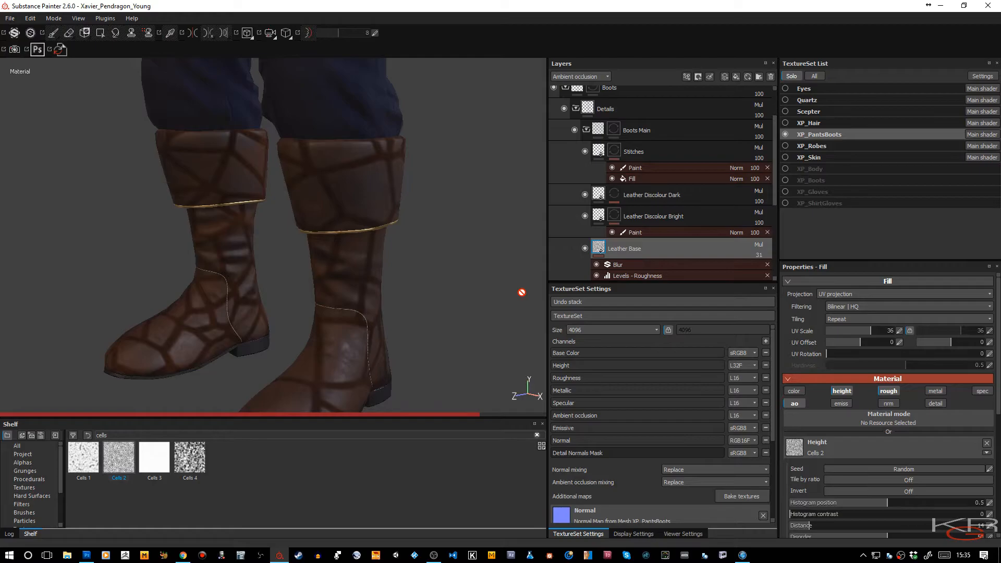
Set the Blur Intensity of the Leather Base layer's filter to 0.02
{"action": "middle_click_drag", "start_coordinate": [386, 279], "coordinate": [384, 205], "text": "alt"}
{"action": "right_click_drag", "start_coordinate": [386, 202], "coordinate": [423, 302], "text": "alt"}
{"action": "left_click_drag", "start_coordinate": [422, 302], "coordinate": [436, 228], "text": "alt"}
{"action": "left_click", "coordinate": [618, 268]}
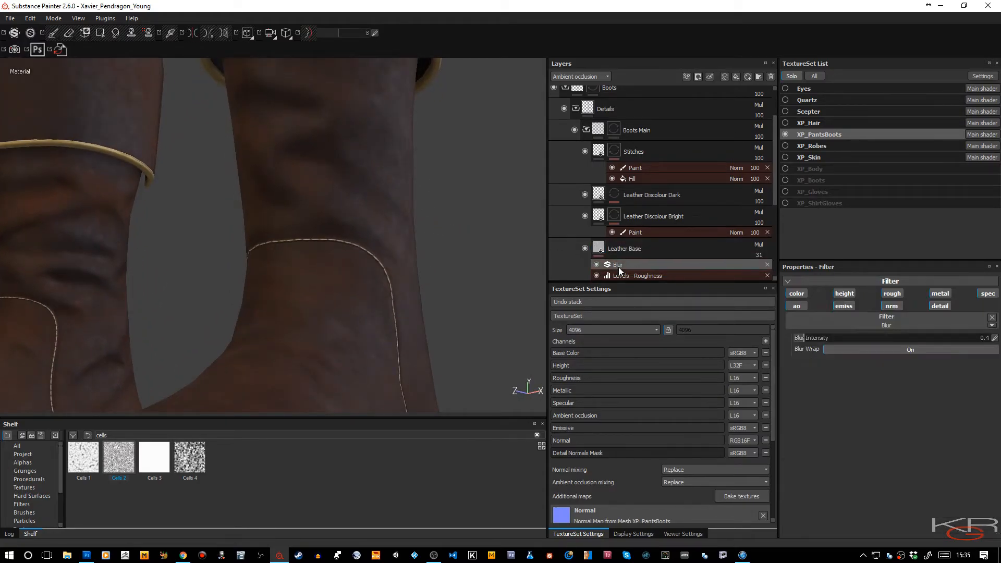
{"action": "left_click", "coordinate": [995, 339]}
{"action": "key", "text": "BackSpace"}
{"action": "type", "text": ".02"}
{"action": "key", "text": "Return"}
Examine the leather grain on the boots from the front, back and sides, both close up and from a distance
{"action": "left_click_drag", "start_coordinate": [408, 313], "coordinate": [159, 194], "text": "alt"}
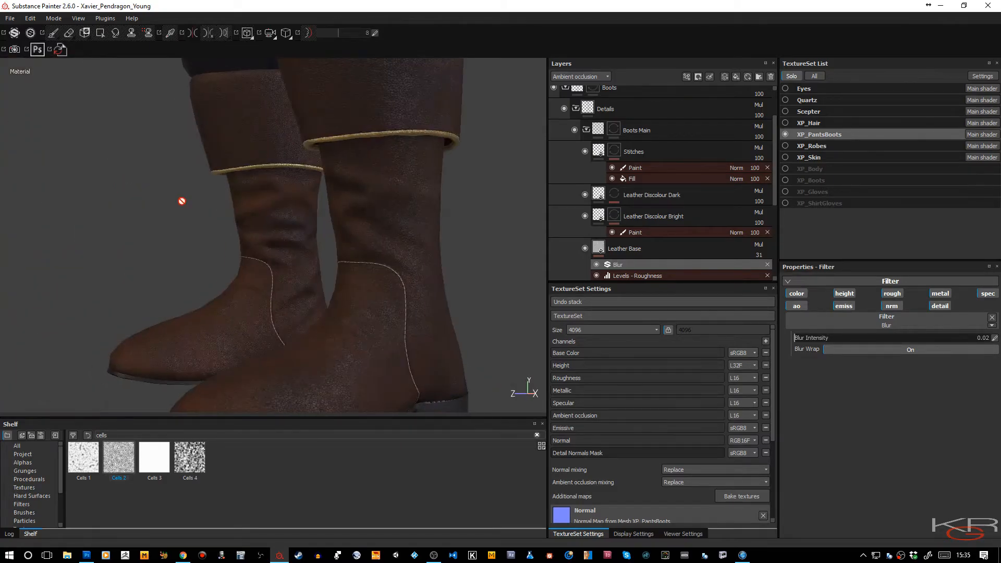
{"action": "left_click_drag", "start_coordinate": [368, 251], "coordinate": [344, 217], "text": "alt"}
{"action": "left_click_drag", "start_coordinate": [365, 250], "coordinate": [346, 263], "text": "alt"}
{"action": "right_click_drag", "start_coordinate": [346, 264], "coordinate": [346, 216], "text": "alt"}
{"action": "left_click_drag", "start_coordinate": [346, 216], "coordinate": [422, 232], "text": "alt"}
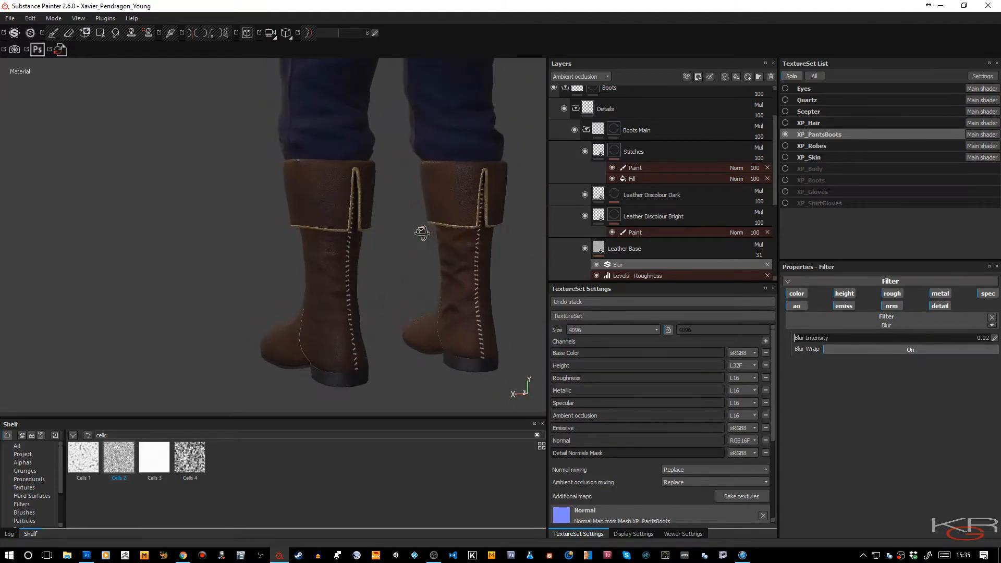
{"action": "middle_click_drag", "start_coordinate": [364, 264], "coordinate": [405, 244], "text": "alt"}
{"action": "right_click_drag", "start_coordinate": [405, 244], "coordinate": [405, 286], "text": "alt"}
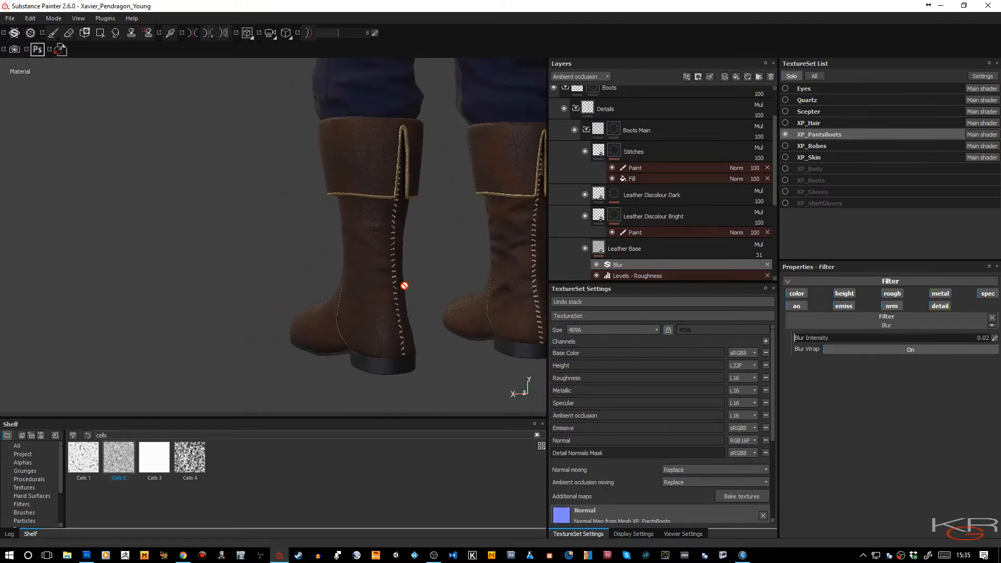
{"action": "left_click_drag", "start_coordinate": [391, 280], "coordinate": [371, 293], "text": "alt"}
{"action": "middle_click_drag", "start_coordinate": [371, 293], "coordinate": [353, 241], "text": "alt"}
{"action": "right_click_drag", "start_coordinate": [353, 241], "coordinate": [351, 217], "text": "alt"}
{"action": "middle_click_drag", "start_coordinate": [351, 216], "coordinate": [348, 296], "text": "alt"}
{"action": "right_click_drag", "start_coordinate": [348, 296], "coordinate": [333, 213], "text": "alt"}
{"action": "left_click_drag", "start_coordinate": [333, 212], "coordinate": [598, 222], "text": "alt"}
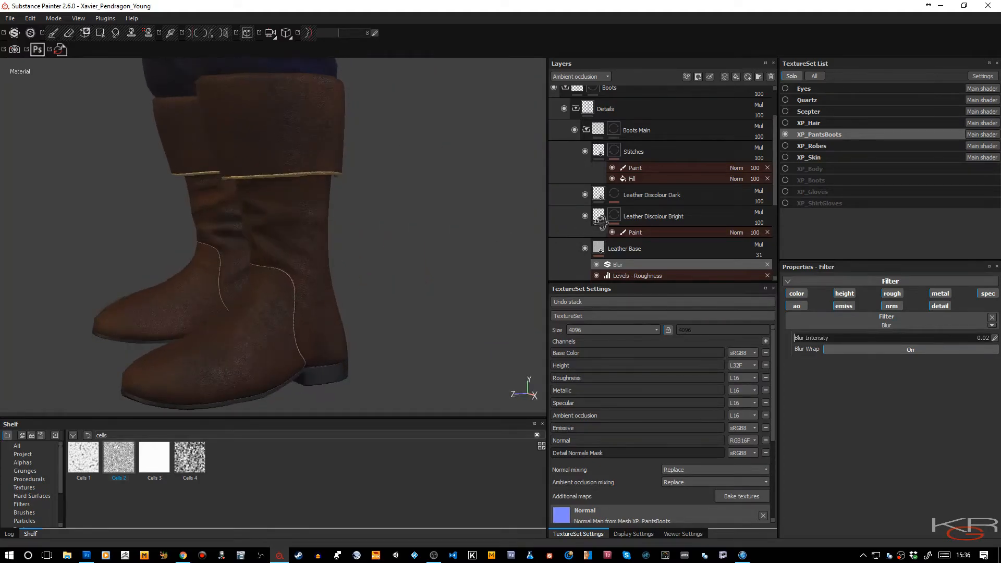
{"action": "right_click_drag", "start_coordinate": [322, 175], "coordinate": [284, 167], "text": "alt"}
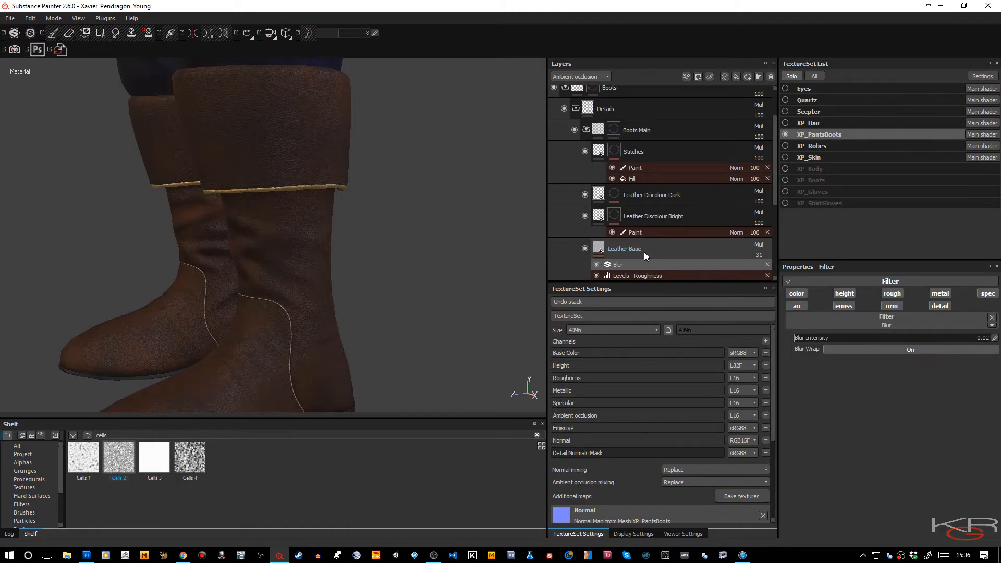
Add a color selection mask to the Leather Base layer, picking the boot leather's ID color, and test its output value
{"action": "left_click", "coordinate": [630, 248]}
{"action": "right_click", "coordinate": [630, 248]}
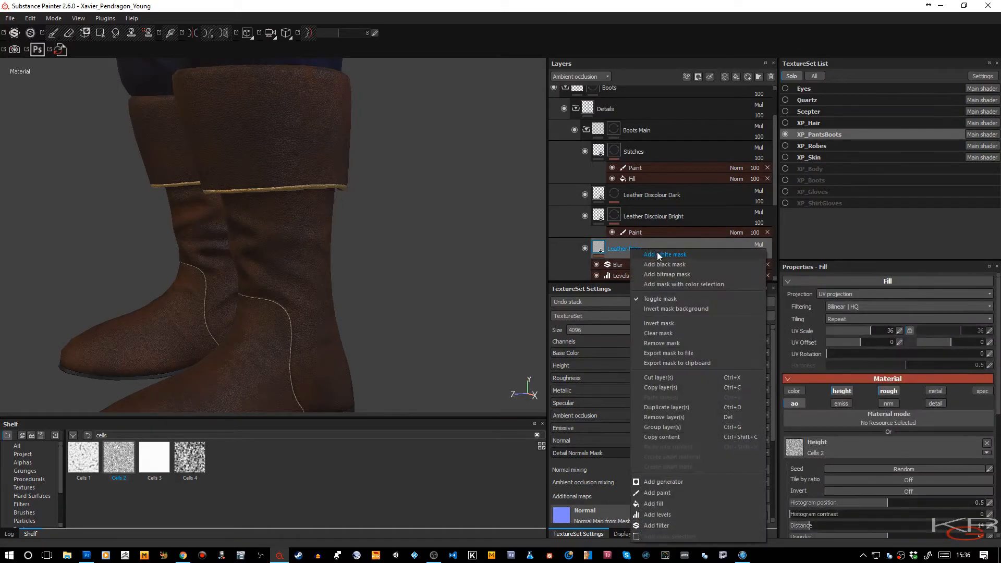
{"action": "key", "text": "Escape"}
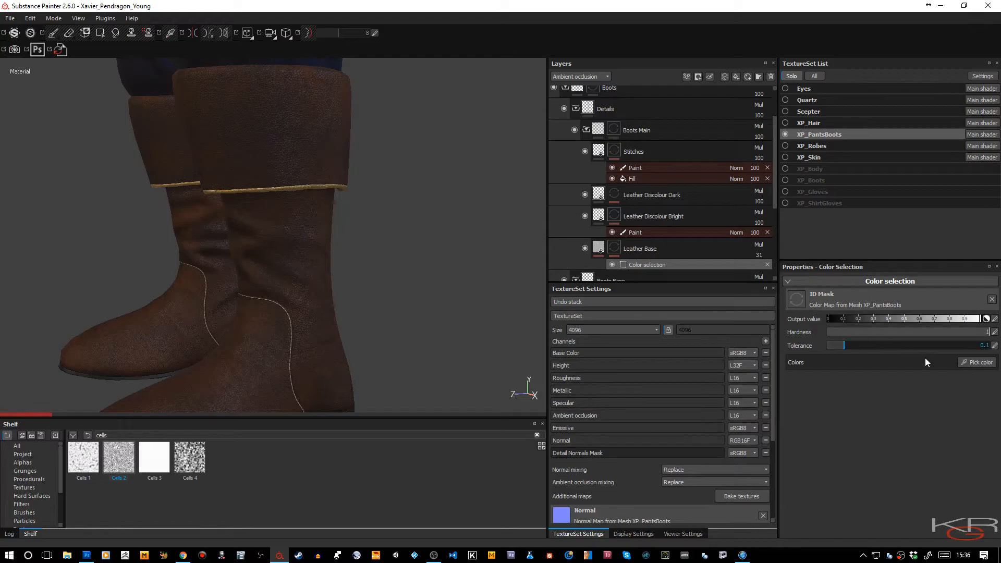
{"action": "left_click", "coordinate": [293, 184]}
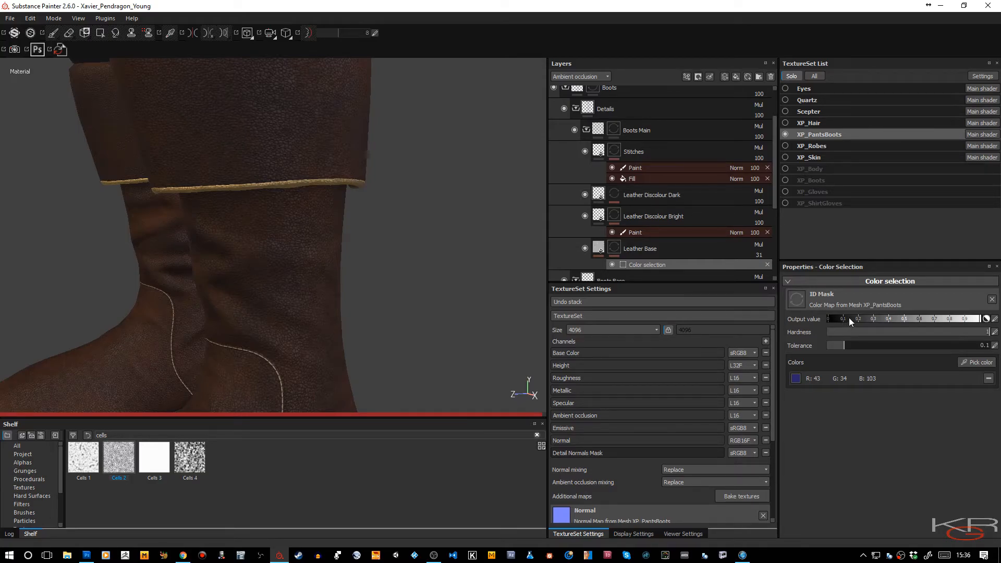
{"action": "left_click_drag", "start_coordinate": [849, 318], "coordinate": [815, 320]}
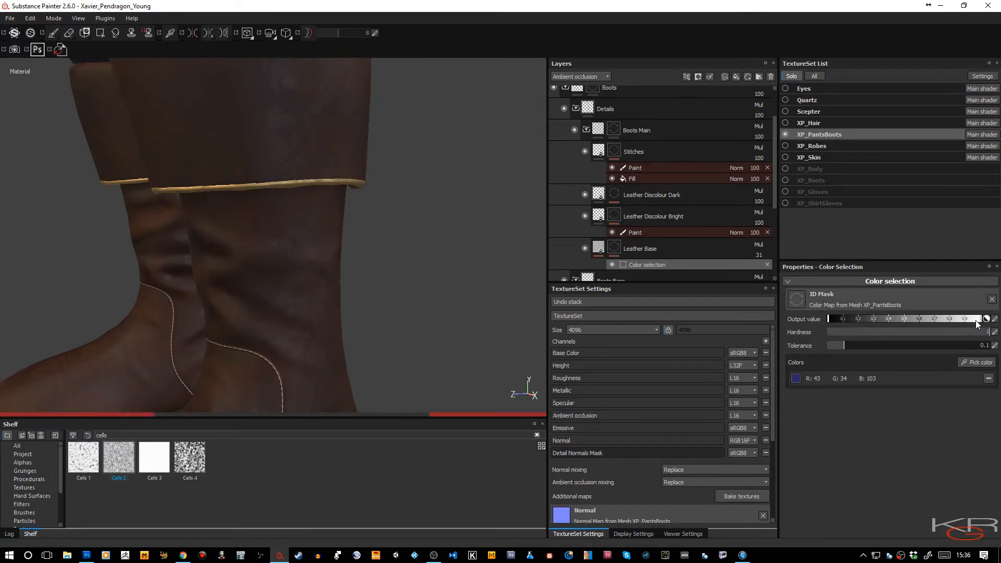
Add a Levels effect above the color selection in the Leather Base layer's mask
{"action": "right_click", "coordinate": [652, 264]}
{"action": "left_click", "coordinate": [614, 251]}
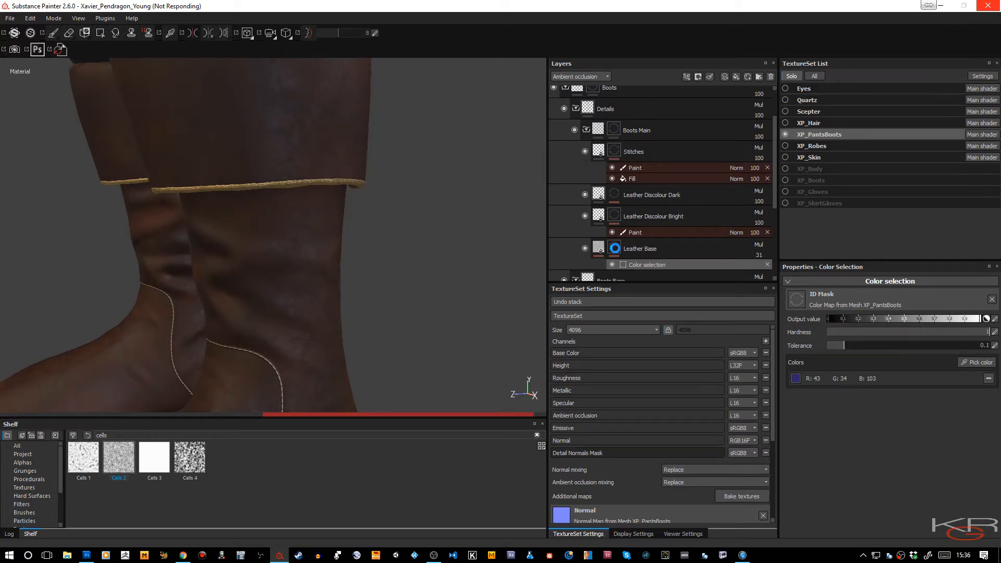
{"action": "right_click", "coordinate": [616, 248]}
{"action": "left_click", "coordinate": [648, 321]}
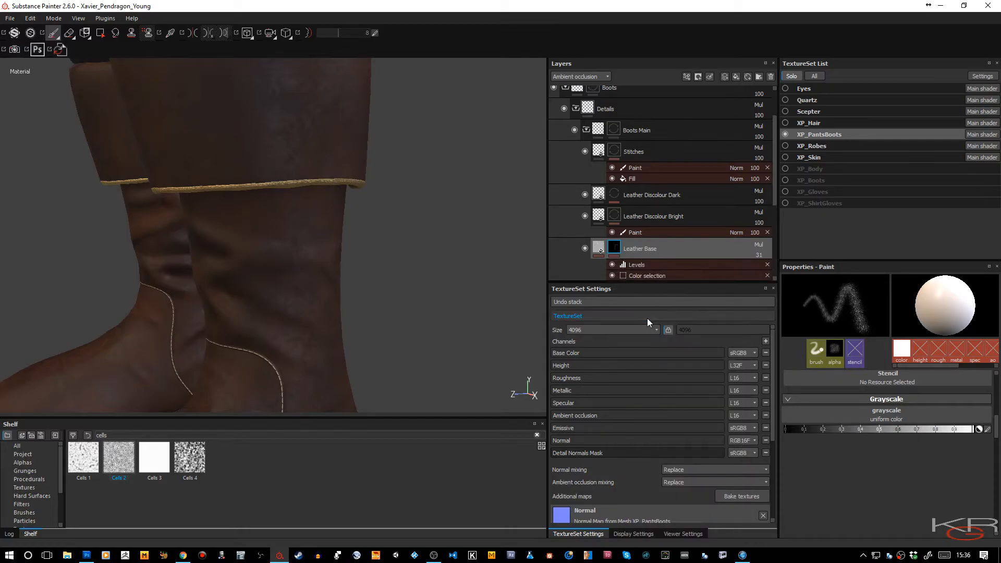
Examine the masked leather grain on the toe, heel and shaft of the boots
{"action": "right_click_drag", "start_coordinate": [478, 293], "coordinate": [419, 265], "text": "alt"}
{"action": "middle_click_drag", "start_coordinate": [422, 244], "coordinate": [429, 196], "text": "alt"}
{"action": "right_click_drag", "start_coordinate": [431, 256], "coordinate": [415, 211], "text": "alt"}
{"action": "left_click_drag", "start_coordinate": [415, 211], "coordinate": [461, 223], "text": "alt"}
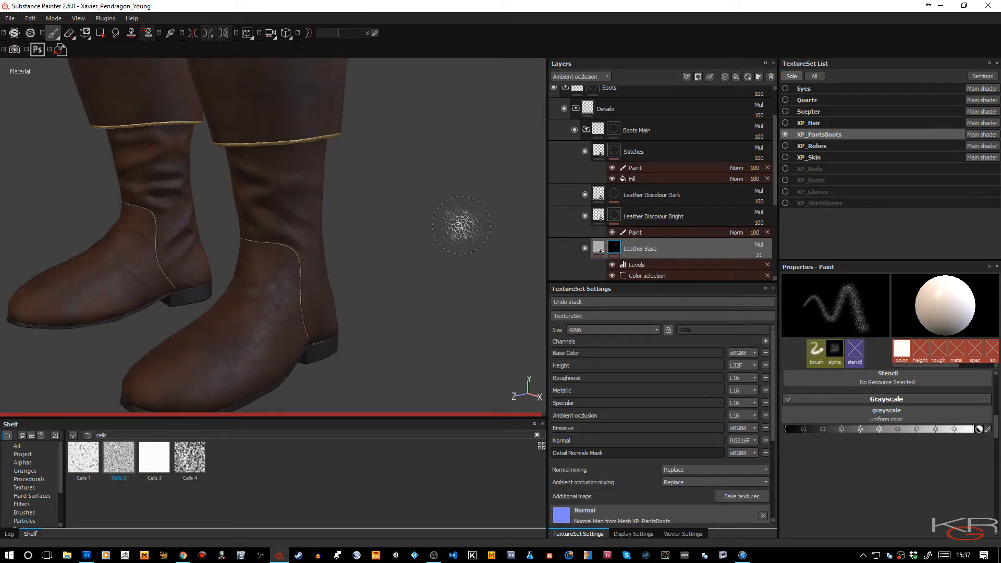
{"action": "middle_click_drag", "start_coordinate": [385, 271], "coordinate": [447, 205]}
{"action": "right_click_drag", "start_coordinate": [447, 205], "coordinate": [448, 278], "text": "alt"}
{"action": "middle_click_drag", "start_coordinate": [448, 278], "coordinate": [452, 213], "text": "alt"}
{"action": "right_click_drag", "start_coordinate": [452, 213], "coordinate": [483, 300], "text": "alt"}
{"action": "middle_click_drag", "start_coordinate": [474, 227], "coordinate": [483, 165], "text": "alt"}
{"action": "right_click_drag", "start_coordinate": [482, 166], "coordinate": [499, 220], "text": "alt"}
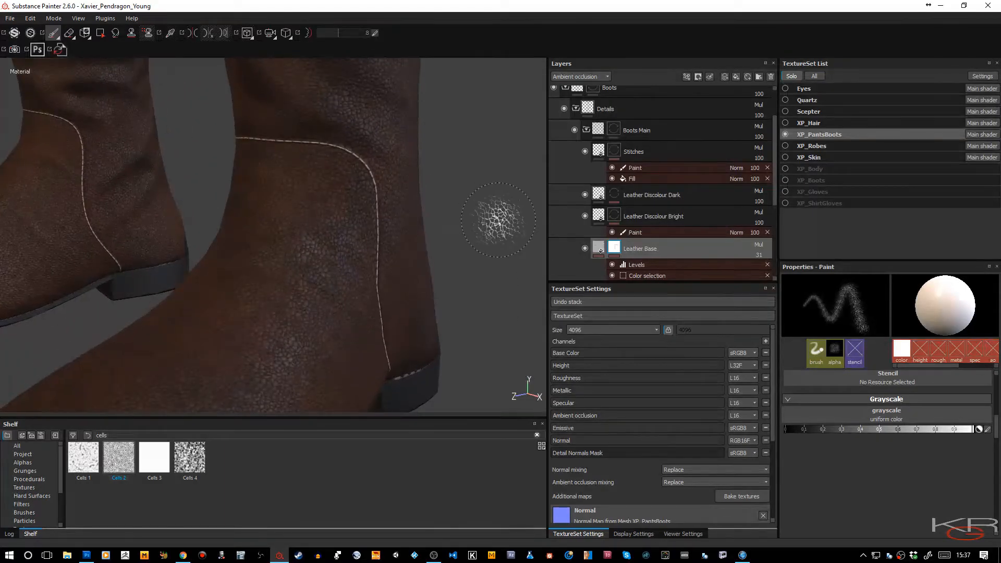
Switch the layer stack to the roughness channel and set the Leather Base layer's roughness opacity to 27
{"action": "left_click", "coordinate": [608, 77]}
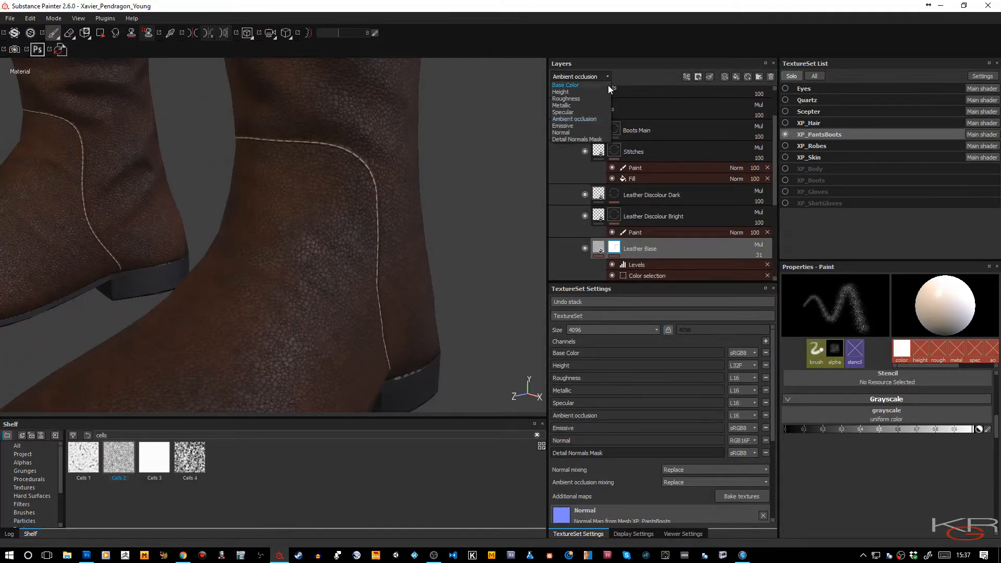
{"action": "left_click", "coordinate": [574, 99]}
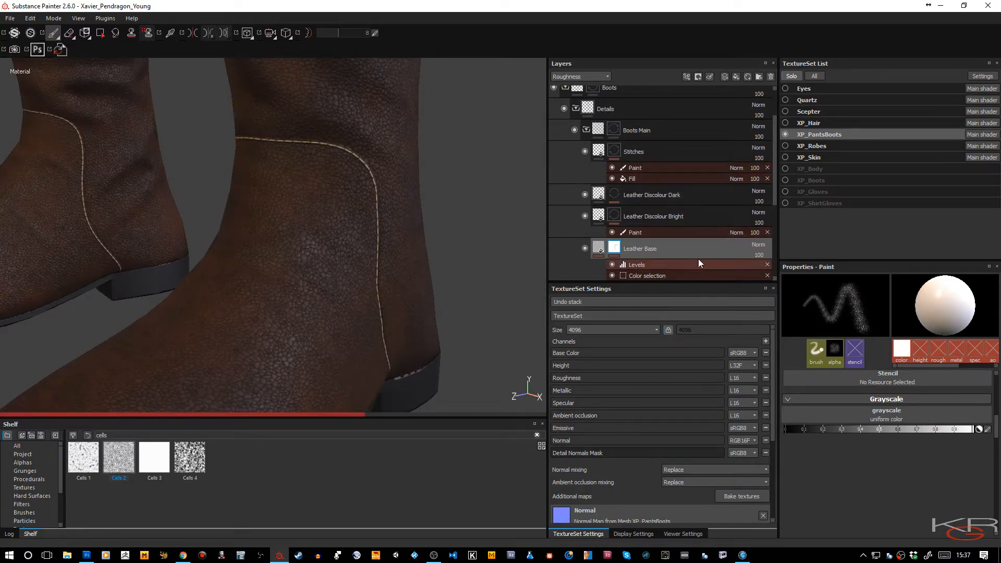
{"action": "left_click", "coordinate": [759, 255]}
{"action": "left_click", "coordinate": [769, 265]}
{"action": "left_click_drag", "start_coordinate": [767, 264], "coordinate": [756, 265]}
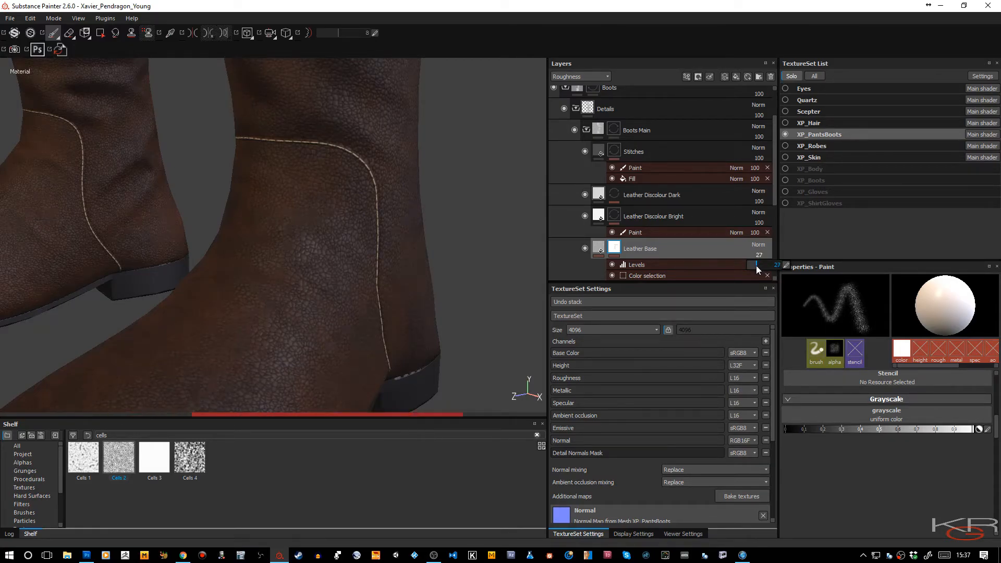
{"action": "right_click_drag", "start_coordinate": [403, 300], "coordinate": [338, 180], "text": "alt"}
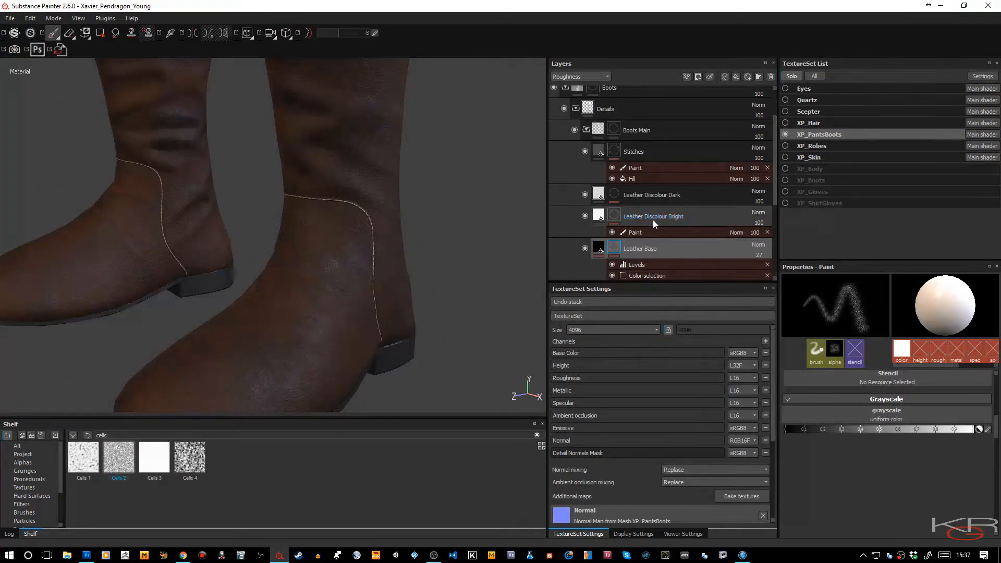
Select the Leather Discolour Bright fill and examine the boots' reflections from several angles
{"action": "mouse_move", "coordinate": [602, 218]}
{"action": "left_click", "coordinate": [602, 218]}
{"action": "right_click_drag", "start_coordinate": [406, 156], "coordinate": [335, 237], "text": "alt"}
{"action": "left_click_drag", "start_coordinate": [335, 239], "coordinate": [469, 267], "text": "alt"}
{"action": "right_click_drag", "start_coordinate": [470, 267], "coordinate": [374, 208], "text": "alt"}
{"action": "left_click_drag", "start_coordinate": [374, 208], "coordinate": [412, 234], "text": "alt"}
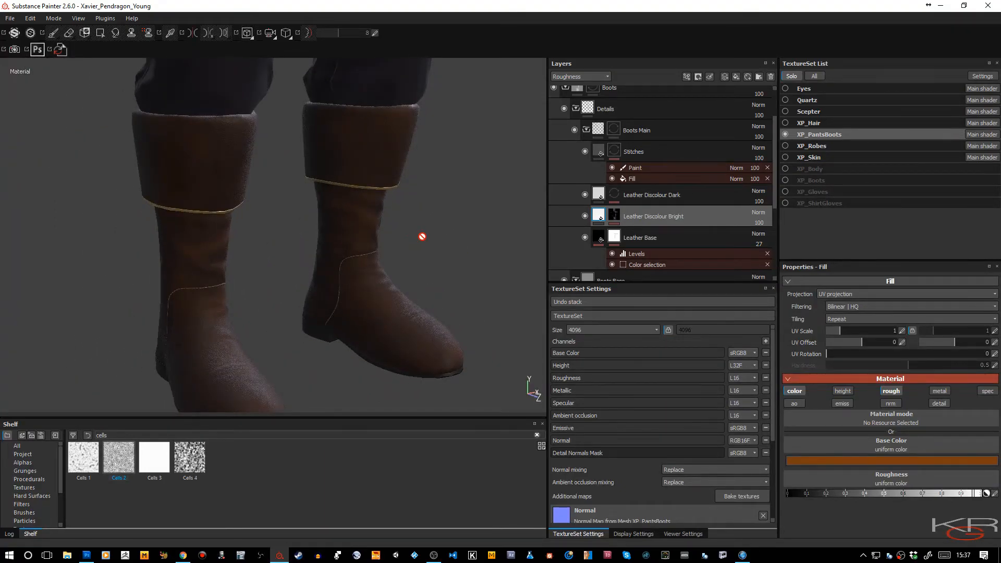
{"action": "left_click_drag", "start_coordinate": [420, 222], "coordinate": [309, 250], "text": "alt"}
Check the boots' base color channel on the model and return to the full material view
{"action": "key", "text": "c"}
{"action": "key", "text": "c"}
{"action": "key", "text": "c"}
{"action": "key", "text": "c"}
{"action": "key", "text": "c"}
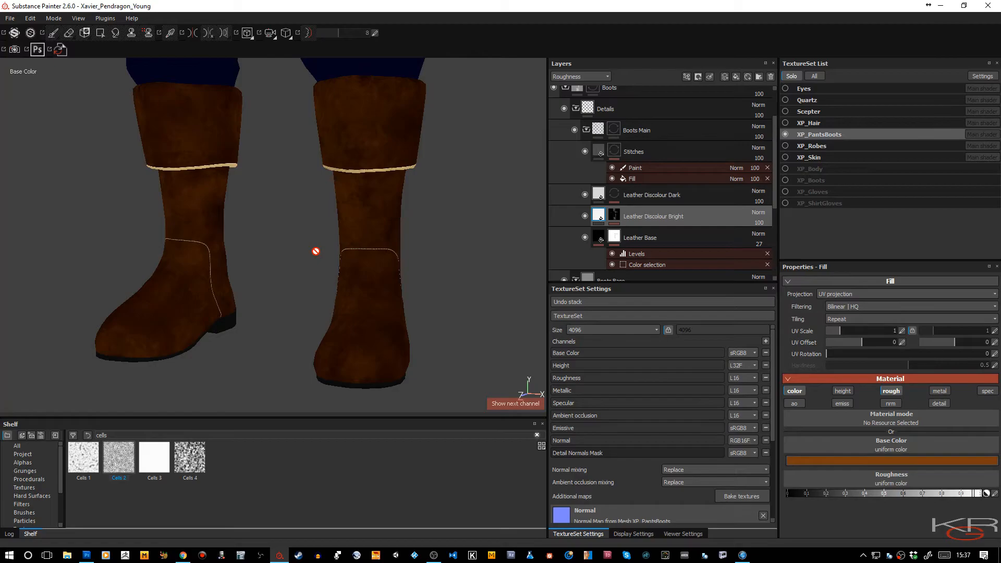
{"action": "key", "text": "m"}
{"action": "mouse_move", "coordinate": [383, 277]}
{"action": "left_mouse_down", "text": "alt"}
{"action": "mouse_move", "coordinate": [440, 255]}
{"action": "mouse_move", "coordinate": [280, 272]}
{"action": "mouse_move", "coordinate": [378, 270]}
{"action": "left_mouse_up", "text": "alt"}
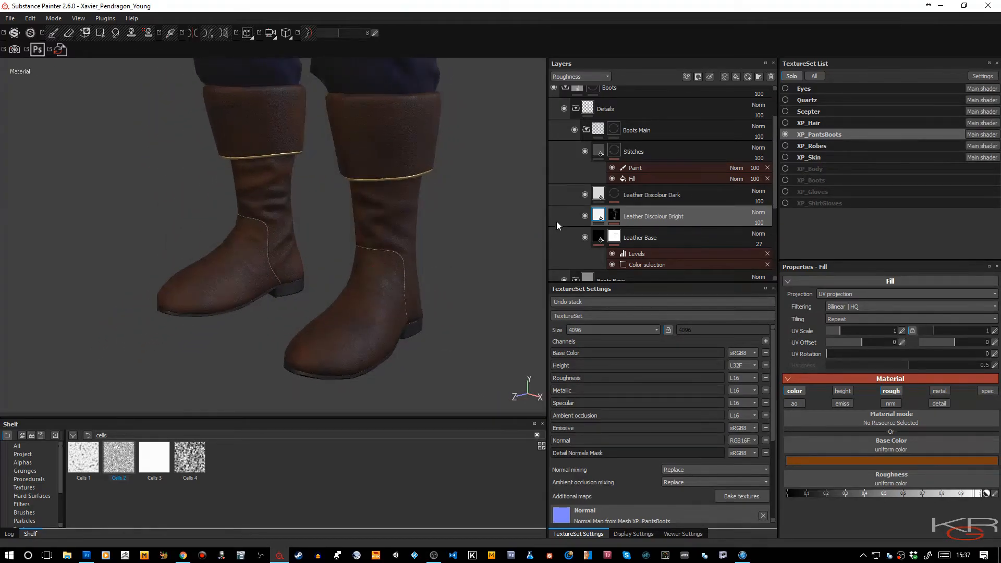
Show the base color channel in the layer stack and raise the Leather Discolour Bright layer's opacity to 41
{"action": "left_click", "coordinate": [575, 77]}
{"action": "left_click", "coordinate": [574, 87]}
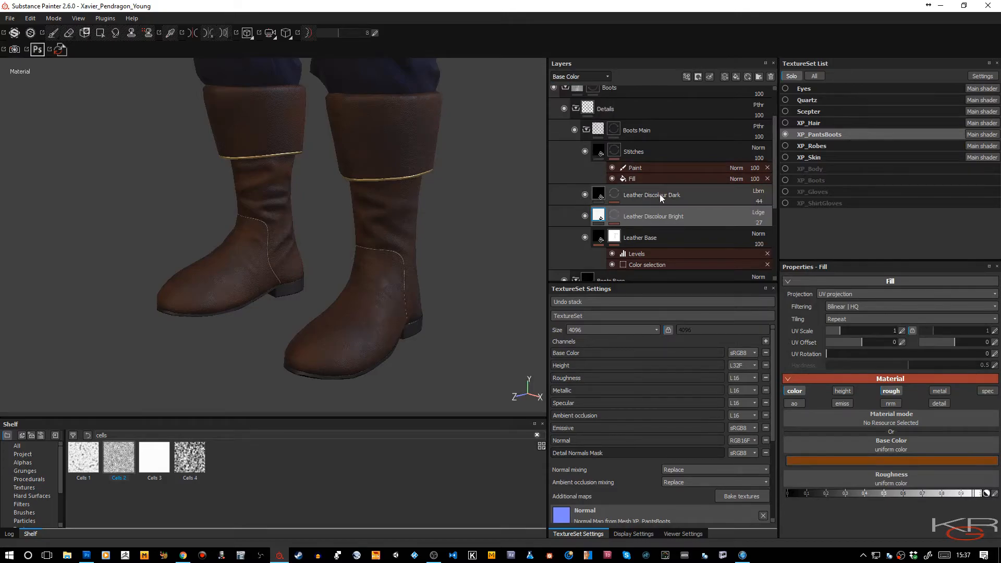
{"action": "left_click", "coordinate": [760, 223]}
{"action": "left_click_drag", "start_coordinate": [760, 233], "coordinate": [766, 236]}
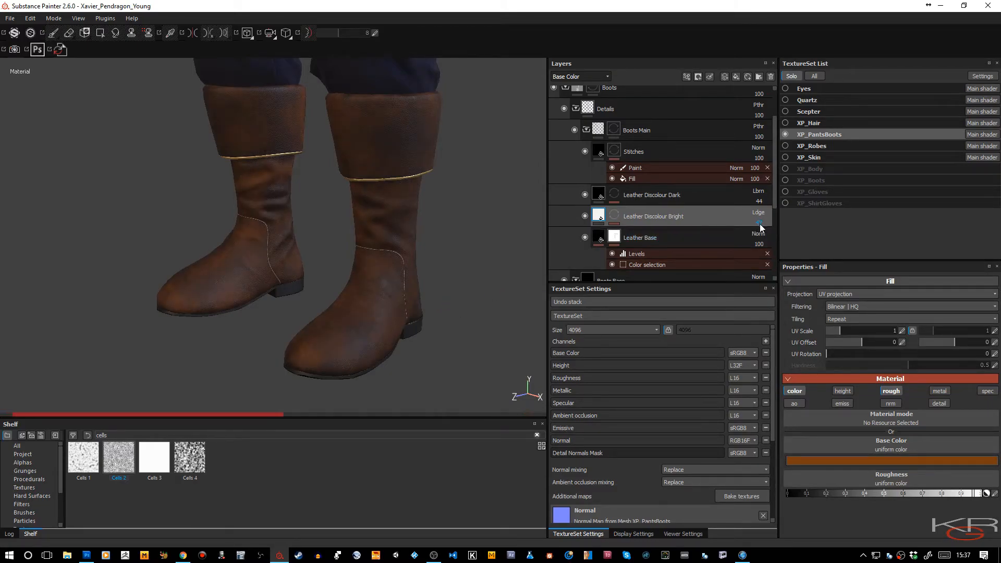
{"action": "mouse_move", "coordinate": [759, 223]}
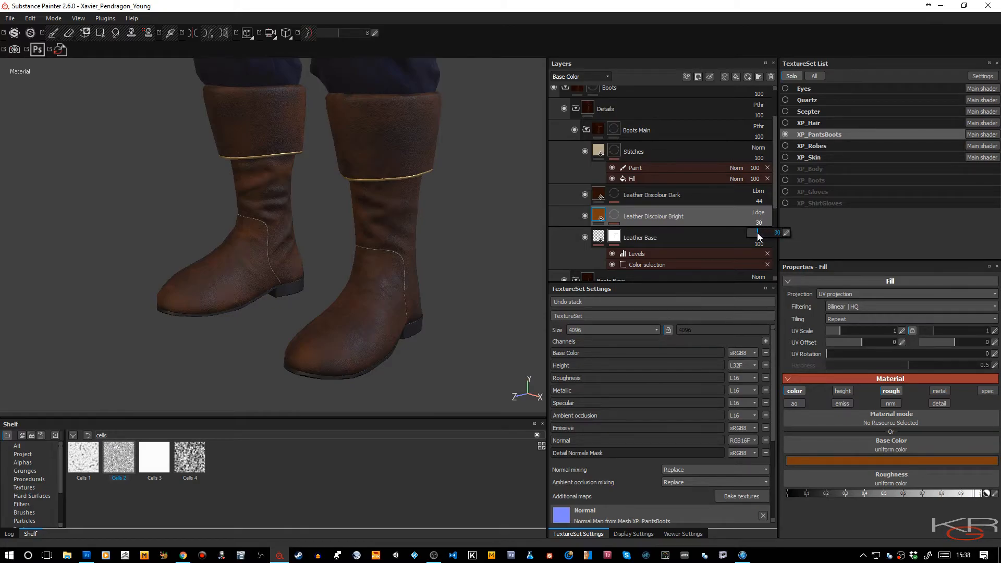
{"action": "left_click_drag", "start_coordinate": [758, 234], "coordinate": [762, 233]}
{"action": "left_click_drag", "start_coordinate": [422, 332], "coordinate": [384, 250], "text": "alt"}
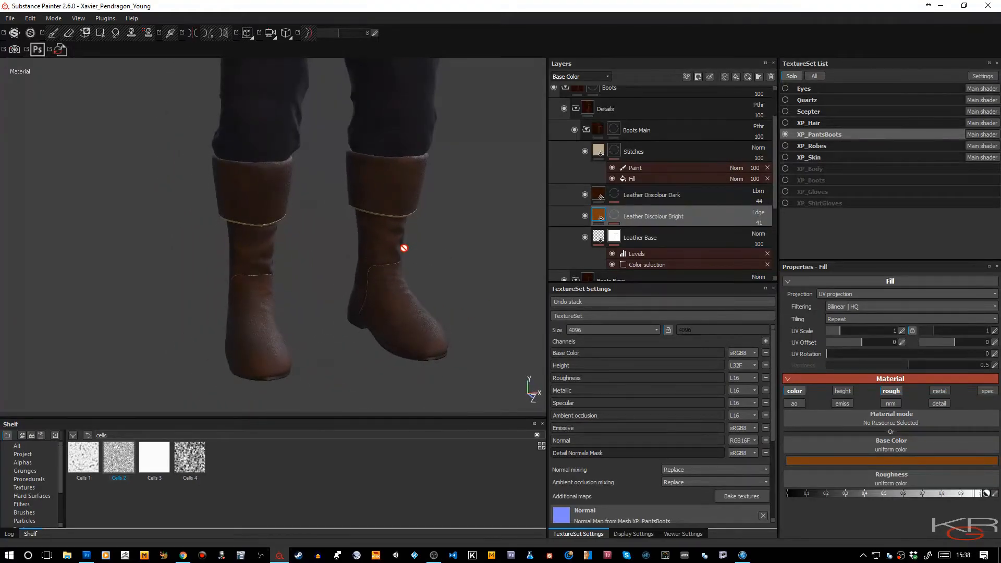
Lower the roughness of the Boot Leather base fill to about 0.5 and check the boots from behind
{"action": "scroll", "coordinate": [699, 212], "scroll_direction": "down", "scroll_amount": 4}
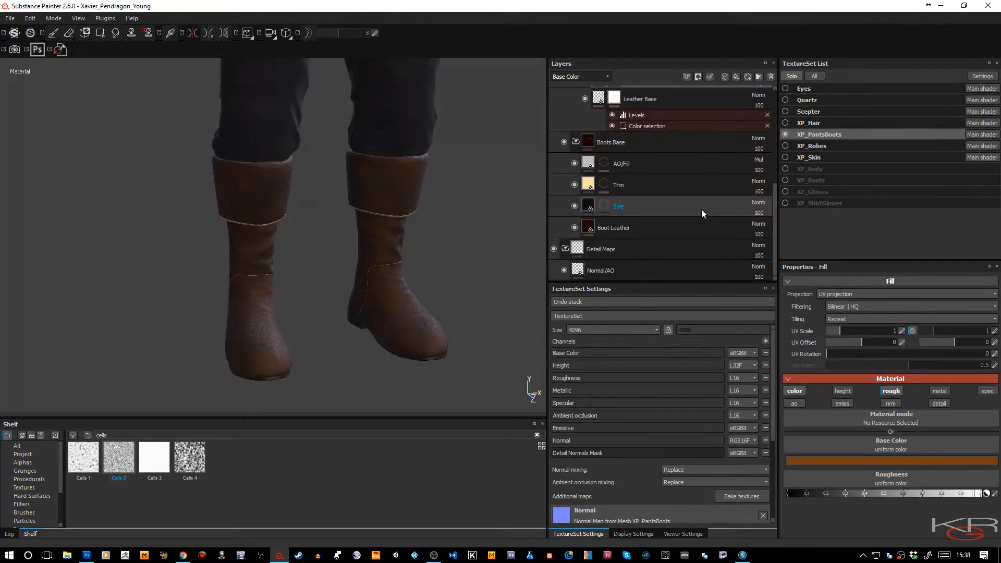
{"action": "left_click", "coordinate": [596, 228]}
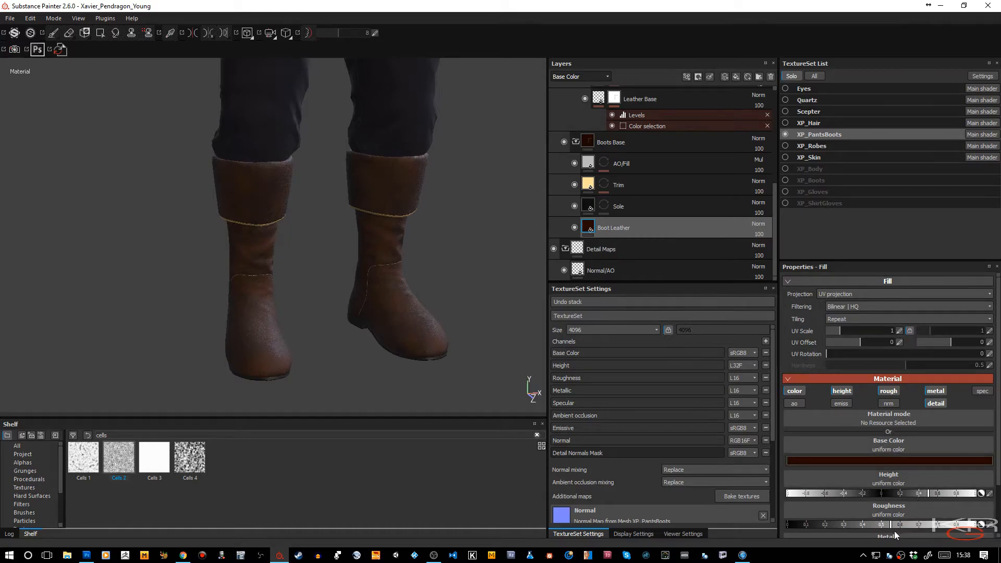
{"action": "left_click_drag", "start_coordinate": [885, 525], "coordinate": [882, 527]}
{"action": "left_click_drag", "start_coordinate": [459, 273], "coordinate": [589, 246], "text": "alt"}
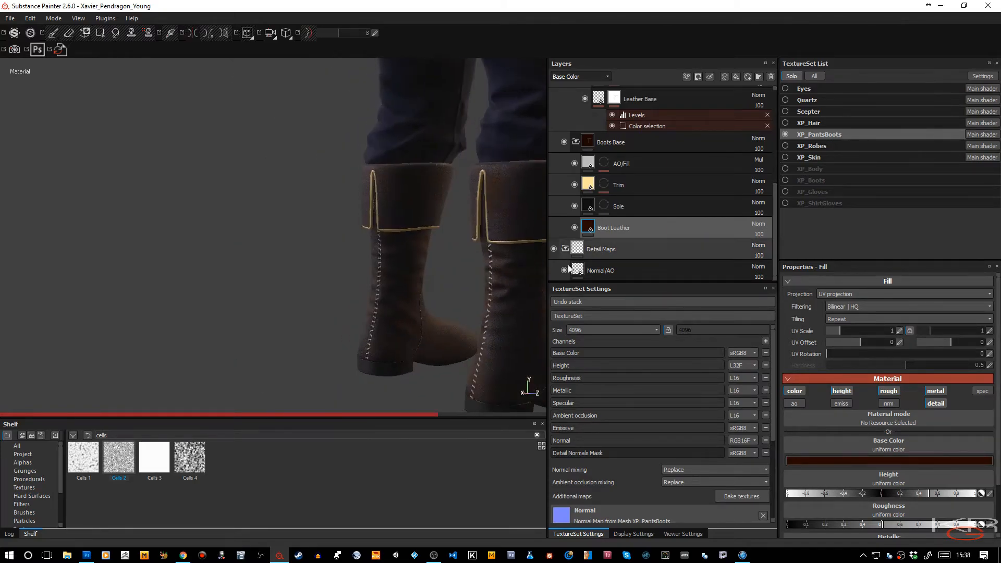
{"action": "left_click_drag", "start_coordinate": [447, 291], "coordinate": [486, 315], "text": "alt"}
{"action": "middle_click_drag", "start_coordinate": [431, 326], "coordinate": [472, 290], "text": "alt"}
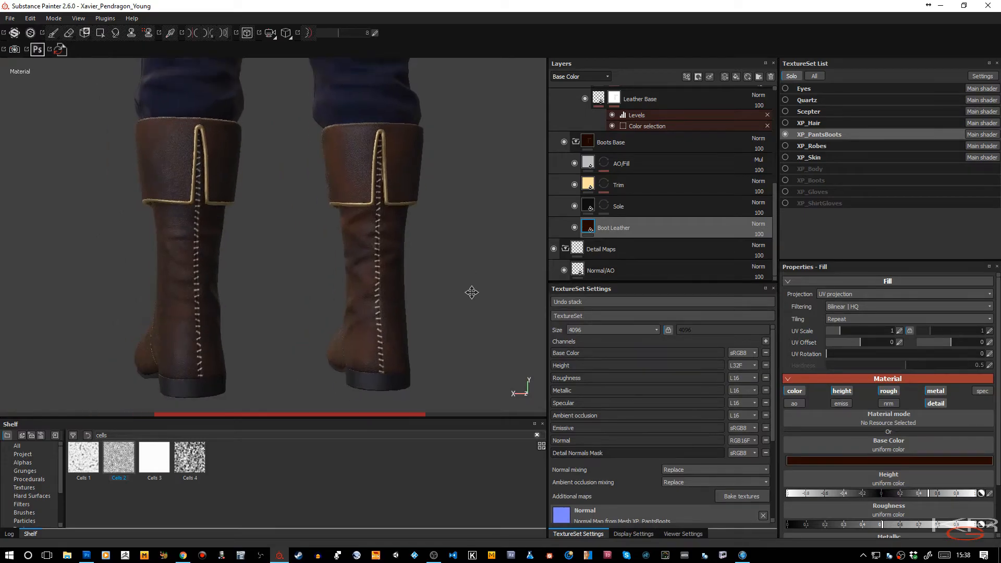
Delete the Paint effect from the Stitches layer's mask and add a new empty Paint effect in its place
{"action": "scroll", "coordinate": [638, 162], "scroll_direction": "up", "scroll_amount": 4}
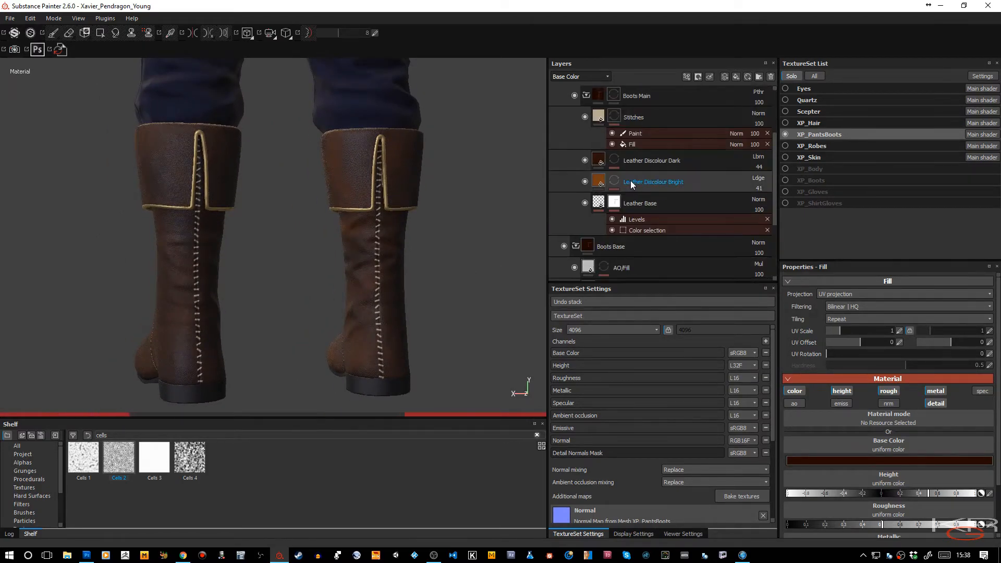
{"action": "left_click", "coordinate": [767, 133]}
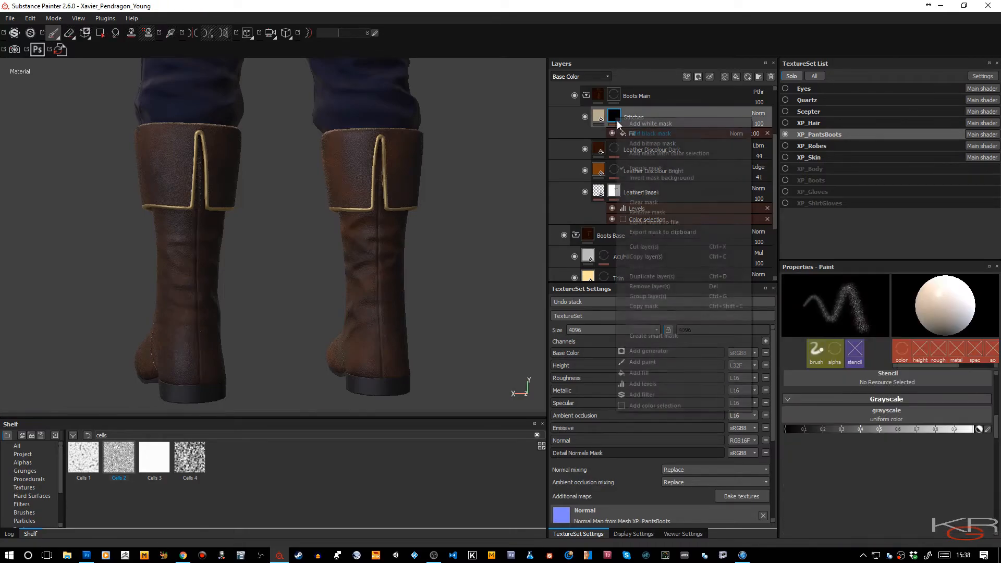
{"action": "right_click", "coordinate": [617, 121]}
{"action": "left_click", "coordinate": [637, 363]}
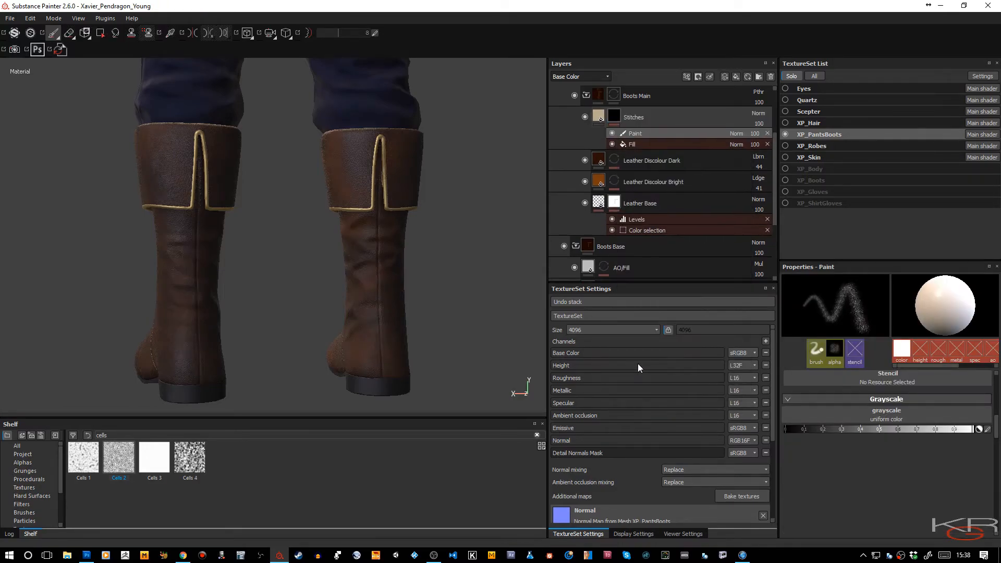
{"action": "mouse_move", "coordinate": [445, 297]}
{"action": "left_mouse_down", "text": "alt"}
{"action": "mouse_move", "coordinate": [469, 270]}
{"action": "mouse_move", "coordinate": [467, 290]}
{"action": "mouse_move", "coordinate": [331, 375]}
{"action": "left_mouse_up", "text": "alt"}
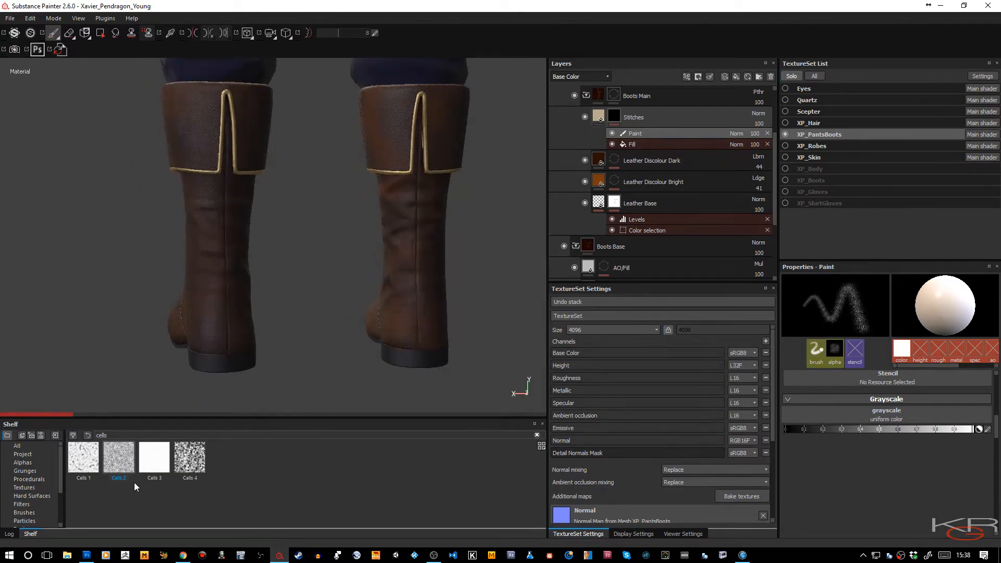
Choose the Stitches 1 brush from the shelf and frame the back seam of the boots for painting
{"action": "left_click", "coordinate": [32, 513]}
{"action": "scroll", "coordinate": [364, 506], "scroll_direction": "down", "scroll_amount": 5}
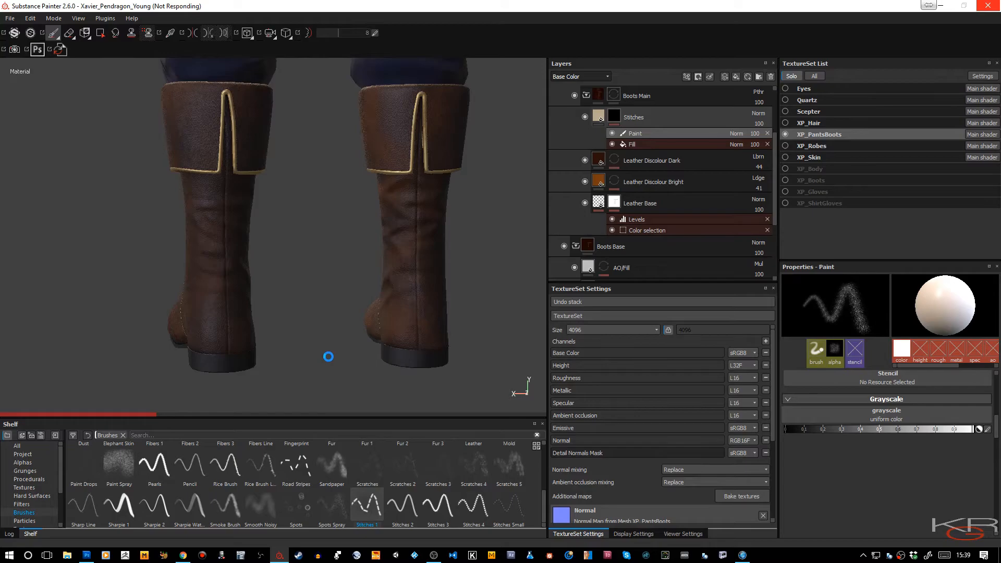
{"action": "mouse_move", "coordinate": [328, 357]}
{"action": "left_mouse_down", "text": "alt"}
{"action": "mouse_move", "coordinate": [317, 342]}
{"action": "mouse_move", "coordinate": [312, 359]}
{"action": "left_mouse_up", "text": "alt"}
{"action": "mouse_move", "coordinate": [309, 358]}
{"action": "middle_mouse_down", "text": "alt"}
{"action": "mouse_move", "coordinate": [323, 333]}
{"action": "mouse_move", "coordinate": [358, 313]}
{"action": "middle_mouse_up", "text": "alt"}
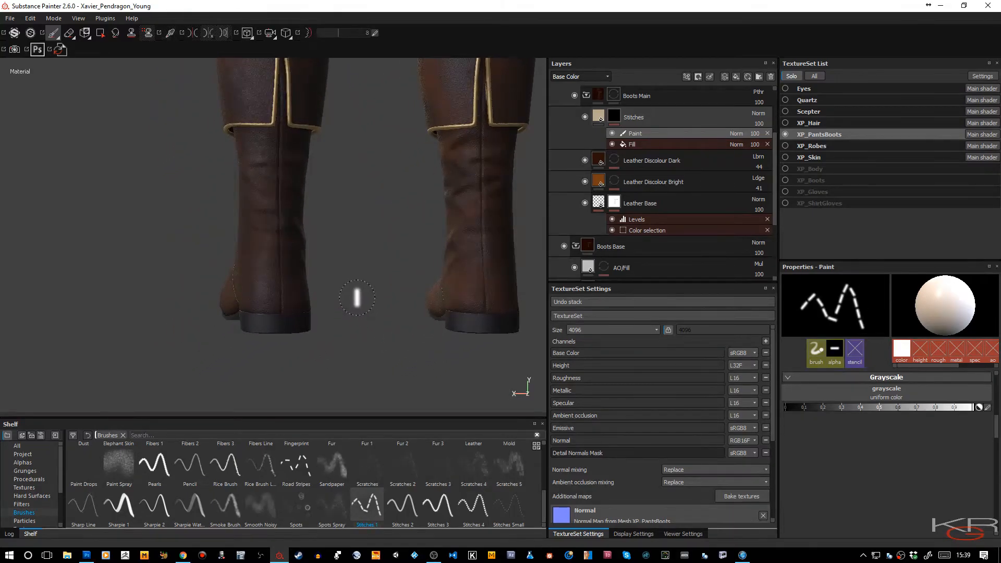
Set the stitch brush's angle to 0 and its angle jitter to 53, with the left boot's back seam framed
{"action": "right_click_drag", "start_coordinate": [345, 230], "coordinate": [340, 320], "text": "alt"}
{"action": "middle_click_drag", "start_coordinate": [344, 320], "coordinate": [405, 339], "text": "alt"}
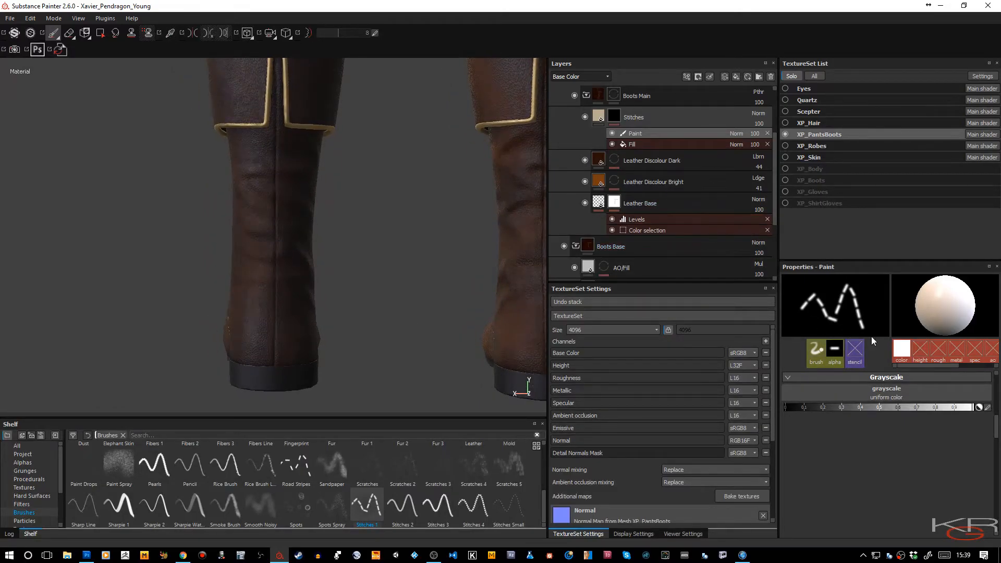
{"action": "scroll", "coordinate": [893, 397], "scroll_direction": "down", "scroll_amount": 5}
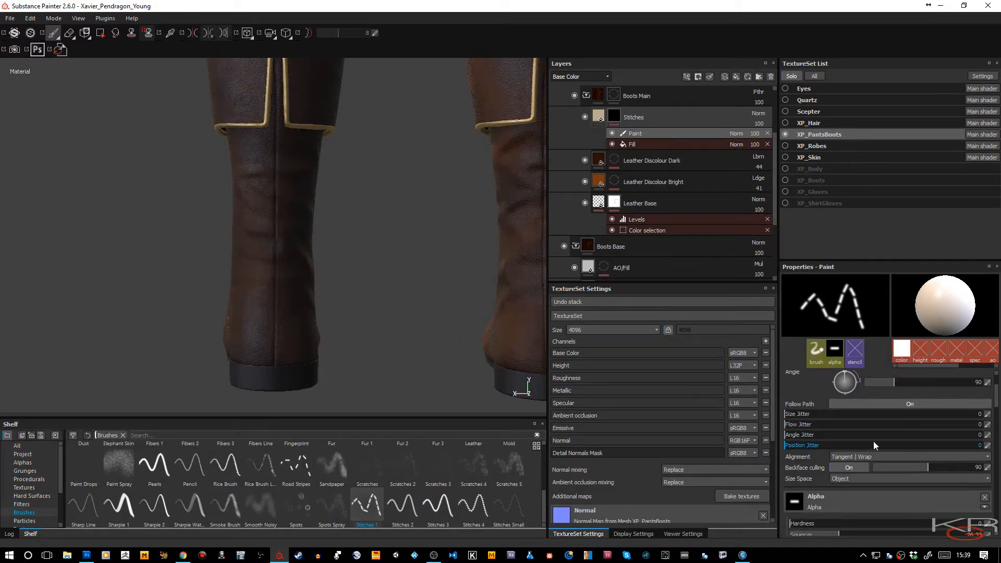
{"action": "scroll", "coordinate": [875, 445], "scroll_direction": "up", "scroll_amount": 1}
{"action": "left_click_drag", "start_coordinate": [890, 437], "coordinate": [869, 438]}
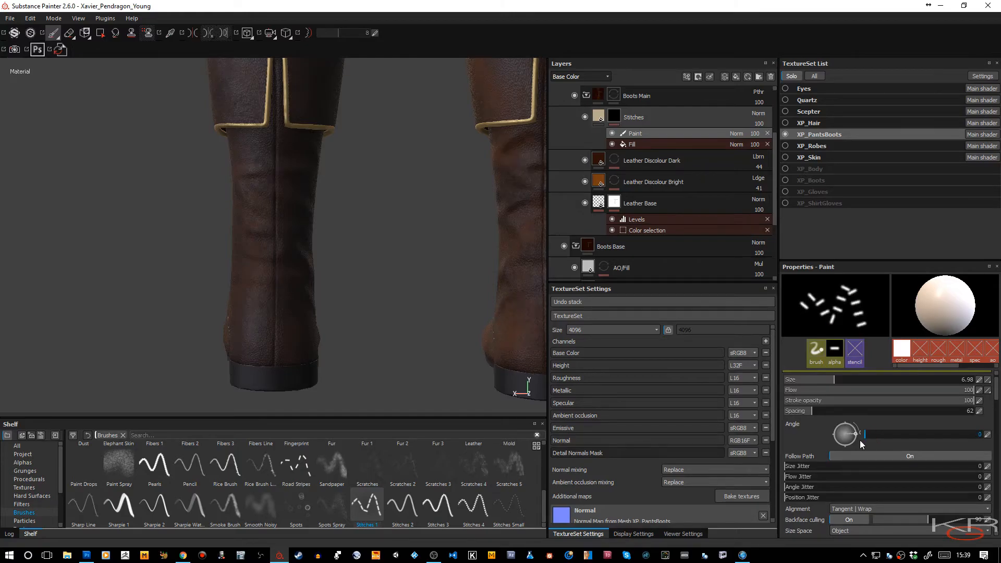
{"action": "left_click_drag", "start_coordinate": [809, 491], "coordinate": [842, 491]}
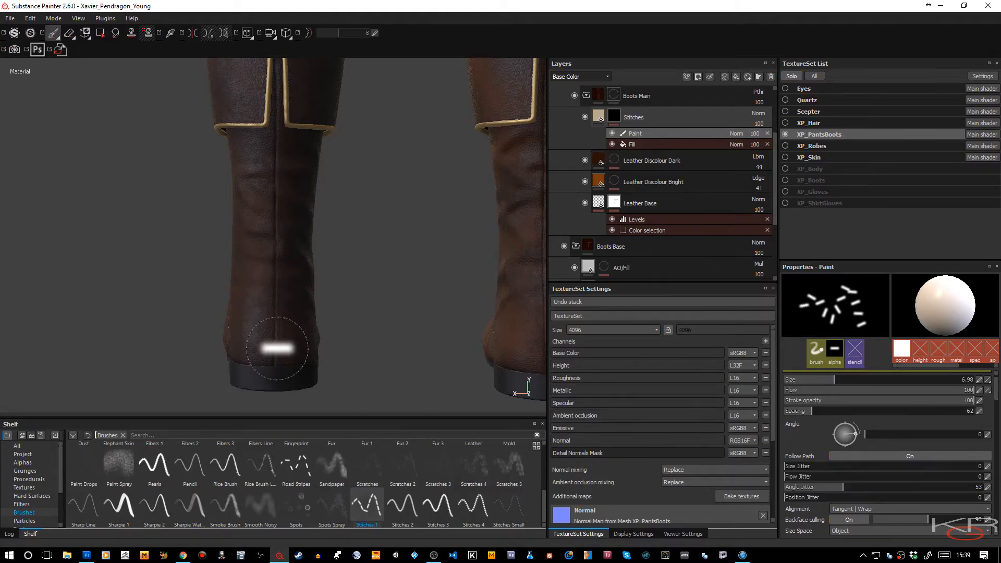
Reduce the stitch brush's size to about 1.07 to fit the boot's narrow back seam
{"action": "key", "text": "bracketleft"}
{"action": "key", "text": "bracketleft"}
{"action": "key", "text": "bracketleft"}
{"action": "key", "text": "bracketleft"}
{"action": "key", "text": "bracketleft"}
{"action": "key", "text": "bracketleft"}
{"action": "key", "text": "bracketleft"}
{"action": "key", "text": "bracketleft"}
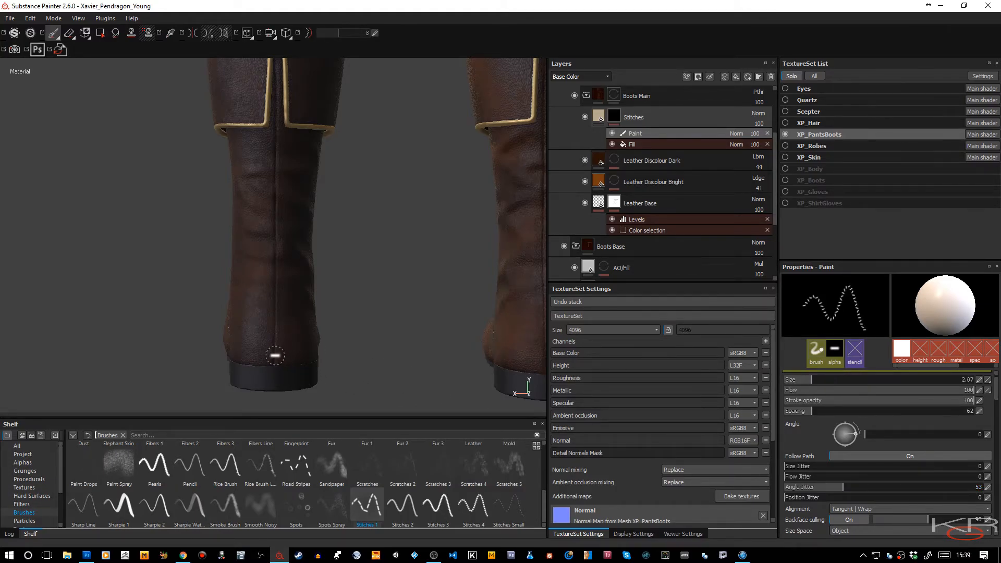
{"action": "key", "text": "bracketleft"}
{"action": "key", "text": "bracketleft"}
{"action": "key", "text": "bracketright"}
{"action": "key", "text": "bracketright"}
Turn on Lazy Mouse with a distance of 12.2 and set the XP_PantsBoots texture set size to 2048
{"action": "left_click_drag", "start_coordinate": [346, 33], "coordinate": [349, 32]}
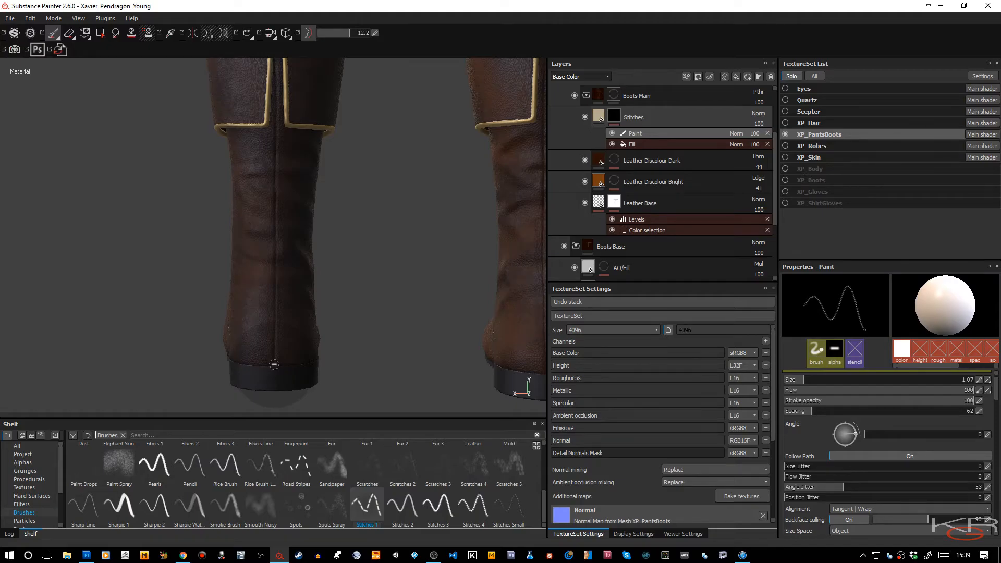
{"action": "left_click", "coordinate": [601, 330]}
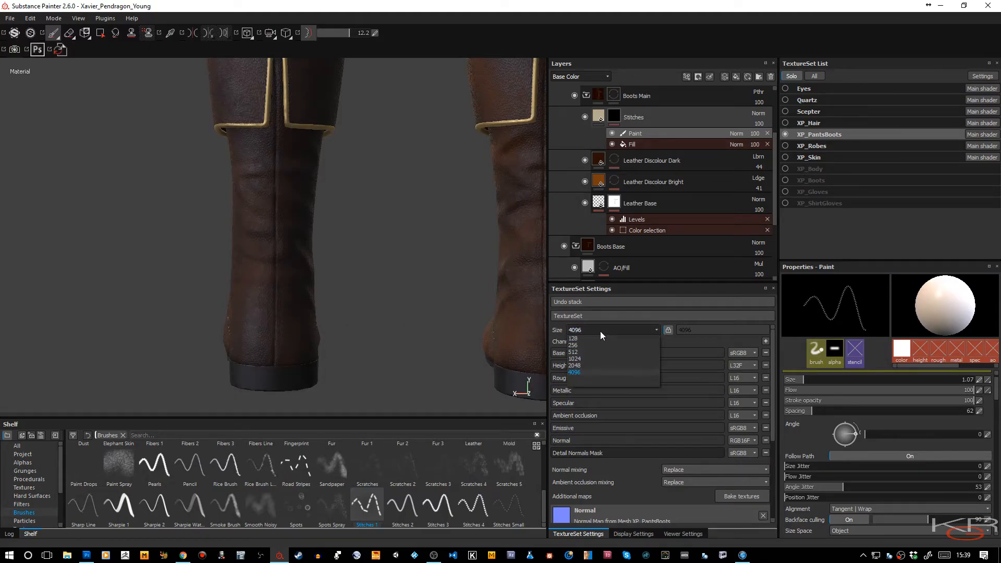
{"action": "left_click", "coordinate": [580, 366]}
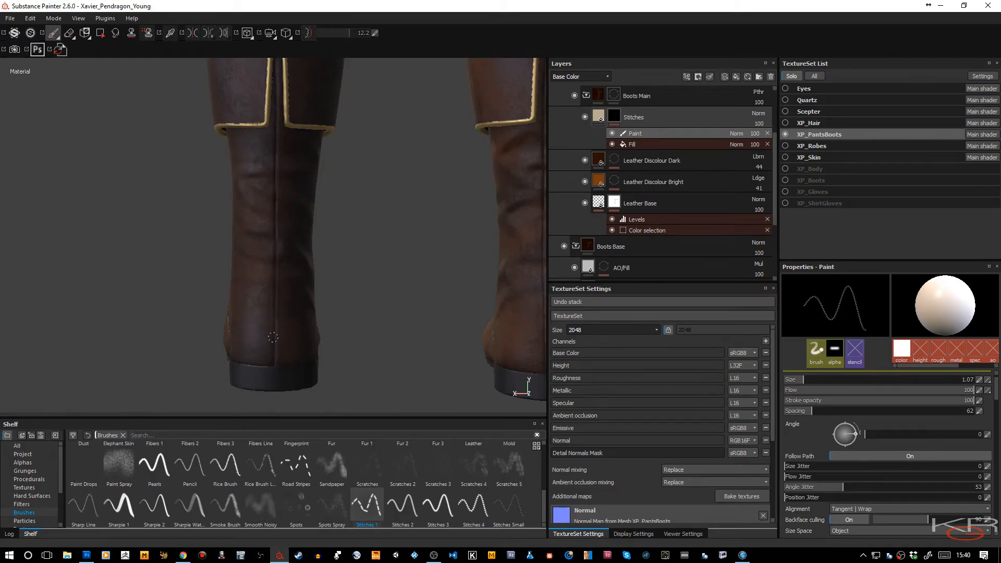
Try painting a line of stitches up the left boot's back seam, from the heel to the cuff, redoing the first stroke
{"action": "left_click_drag", "start_coordinate": [274, 311], "coordinate": [272, 220]}
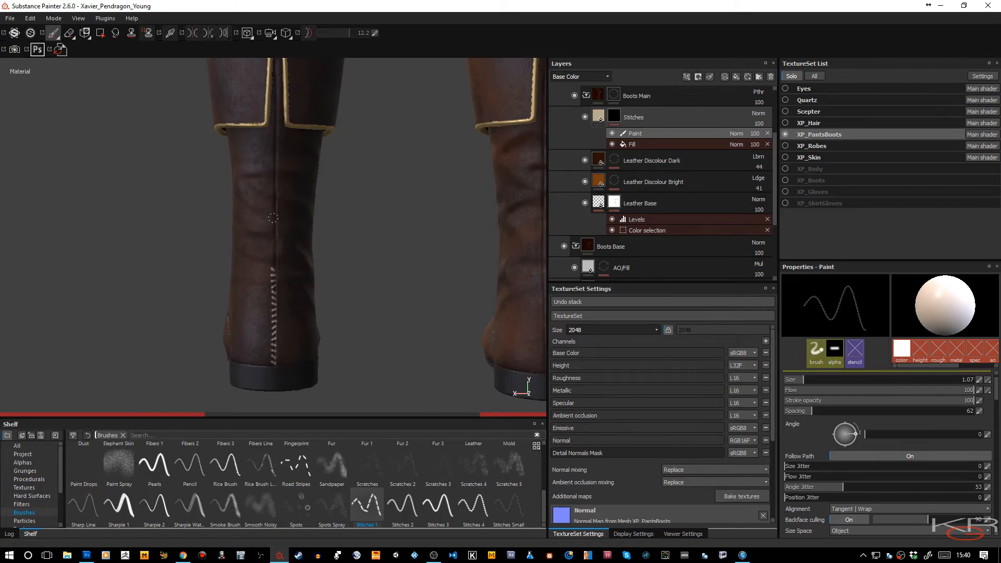
{"action": "key", "text": "ctrl+z"}
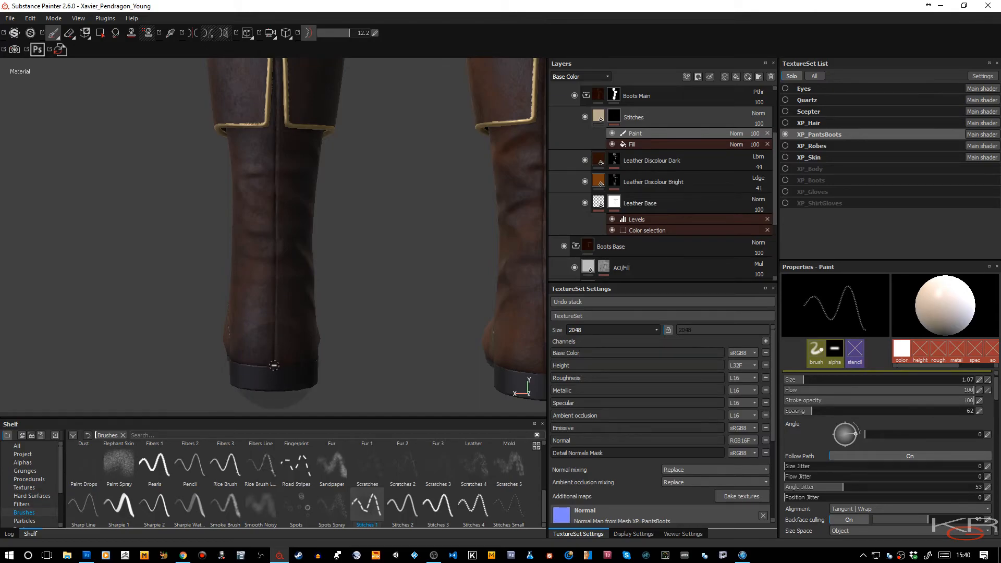
{"action": "key", "text": "shift"}
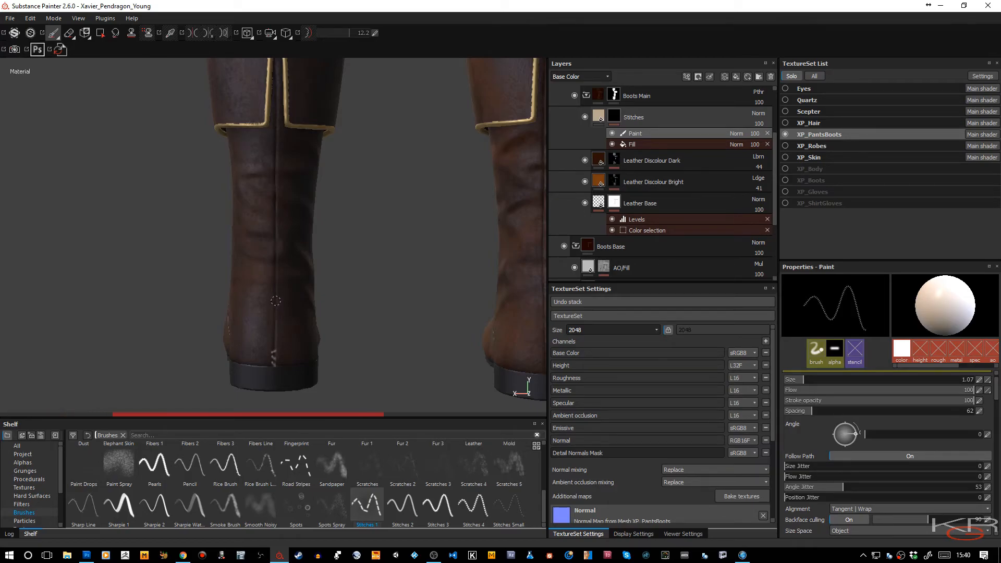
{"action": "key", "text": "shift"}
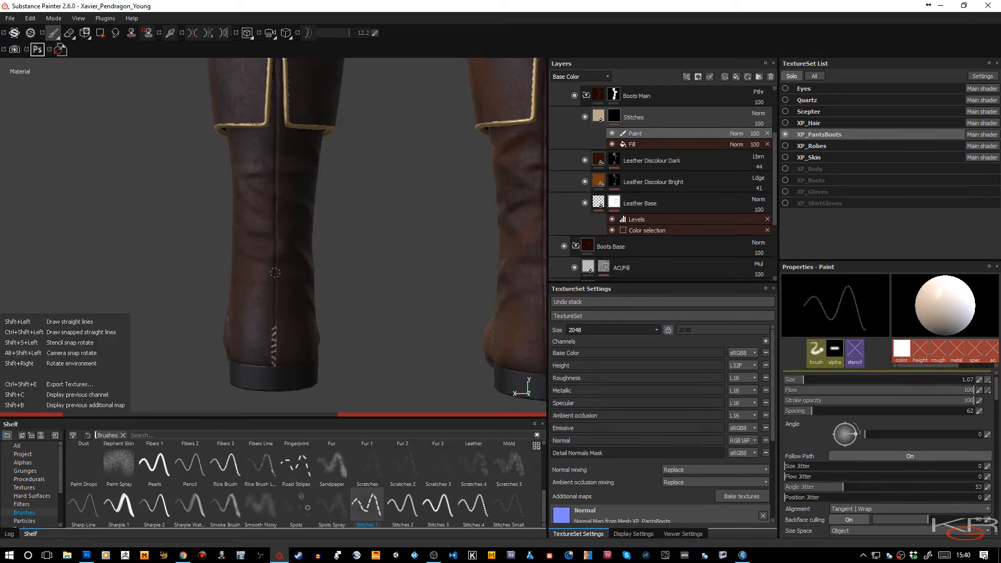
{"action": "left_click_drag", "start_coordinate": [275, 264], "coordinate": [275, 221], "text": "shift"}
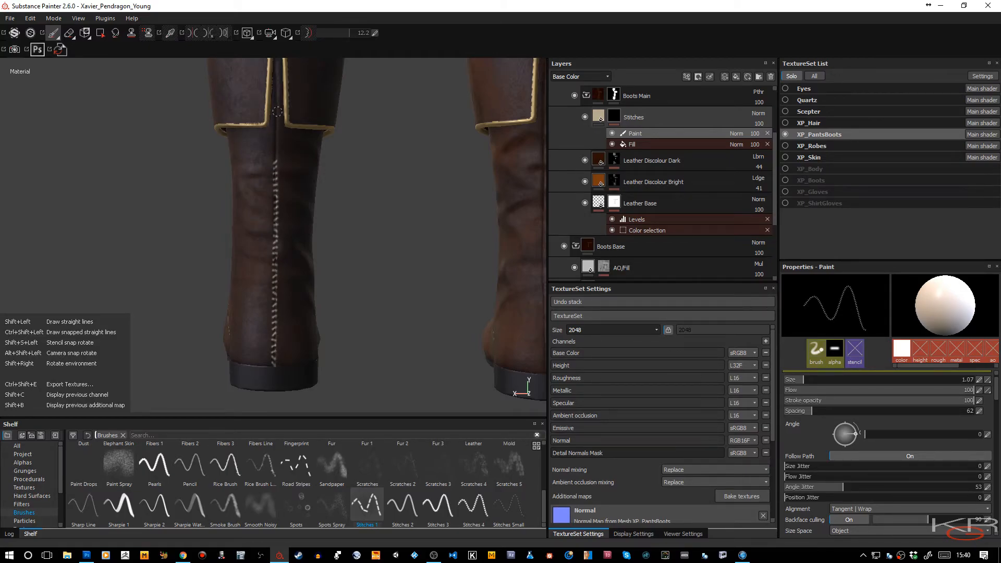
{"action": "middle_click_drag", "start_coordinate": [340, 232], "coordinate": [342, 290]}
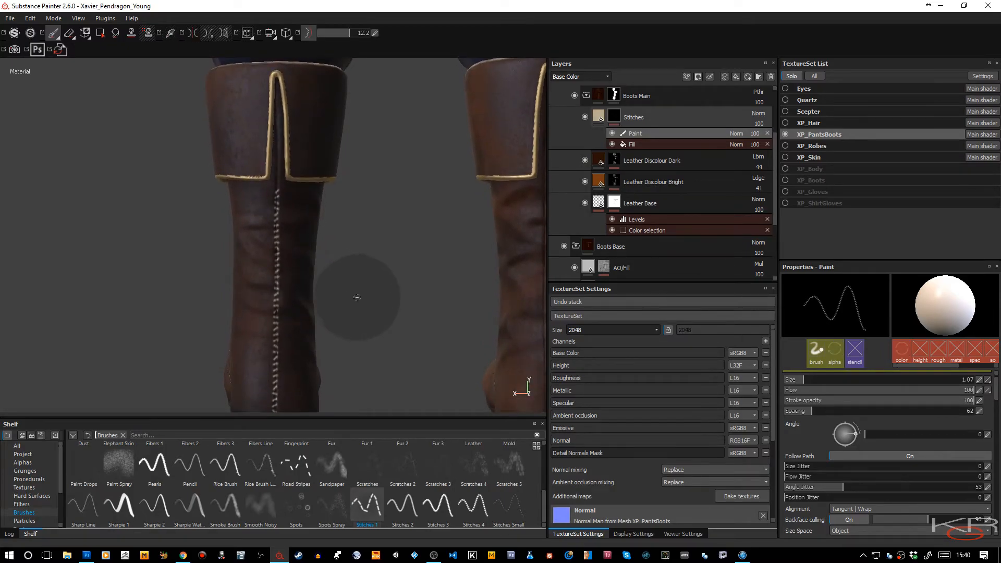
Try different stitch brush sizes, ending at about 1.75
{"action": "key", "text": "d"}
{"action": "key", "text": "bracketleft"}
{"action": "key", "text": "bracketleft"}
{"action": "key", "text": "bracketleft"}
{"action": "key", "text": "bracketleft"}
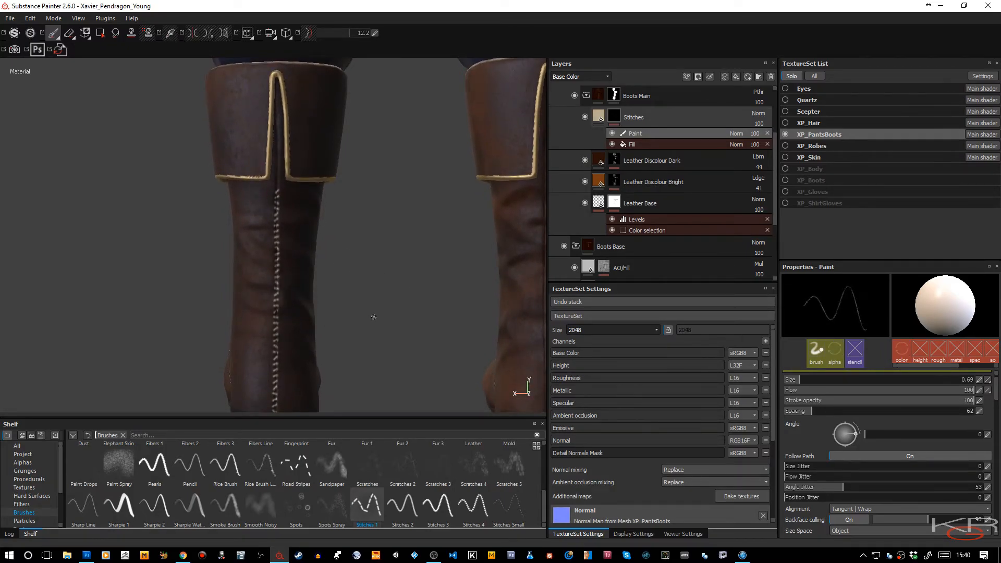
{"action": "key", "text": "d"}
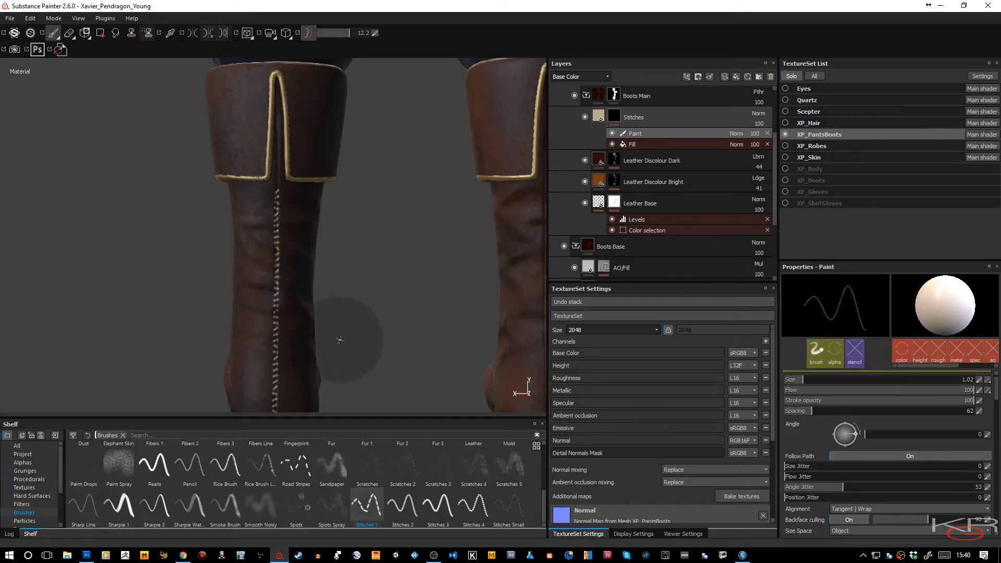
{"action": "key", "text": "d"}
{"action": "key", "text": "bracketright"}
{"action": "key", "text": "bracketright"}
{"action": "key", "text": "bracketright"}
{"action": "key", "text": "bracketright"}
{"action": "key", "text": "bracketright"}
{"action": "key", "text": "bracketright"}
{"action": "key", "text": "bracketright"}
{"action": "key", "text": "bracketright"}
{"action": "key", "text": "bracketright"}
{"action": "key", "text": "bracketright"}
{"action": "key", "text": "bracketright"}
Save the project and undo the stitches painted along the left boot's back seam
{"action": "middle_click_drag", "start_coordinate": [360, 341], "coordinate": [358, 301], "text": "alt"}
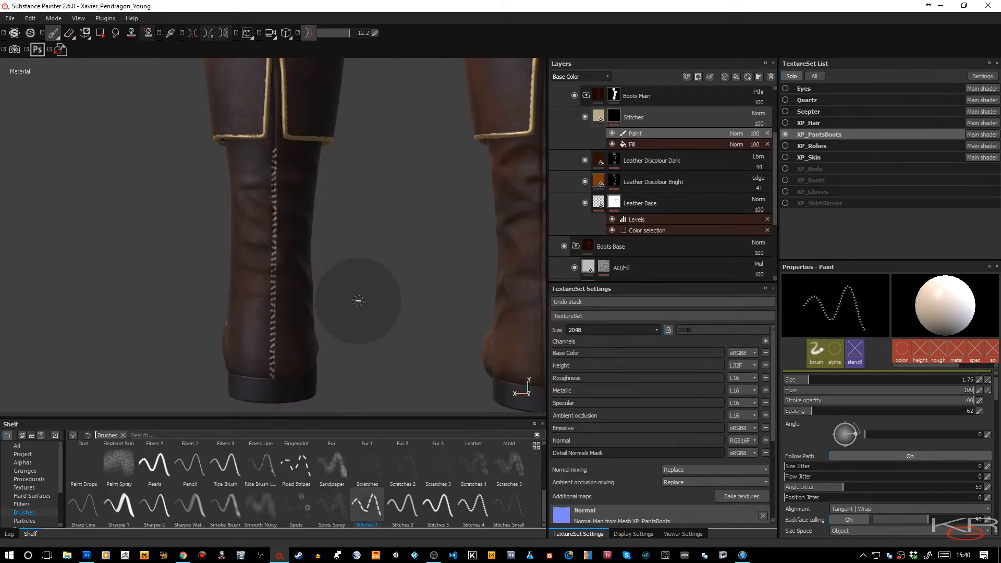
{"action": "right_click_drag", "start_coordinate": [366, 315], "coordinate": [356, 277], "text": "alt"}
{"action": "middle_click_drag", "start_coordinate": [356, 277], "coordinate": [347, 300], "text": "alt"}
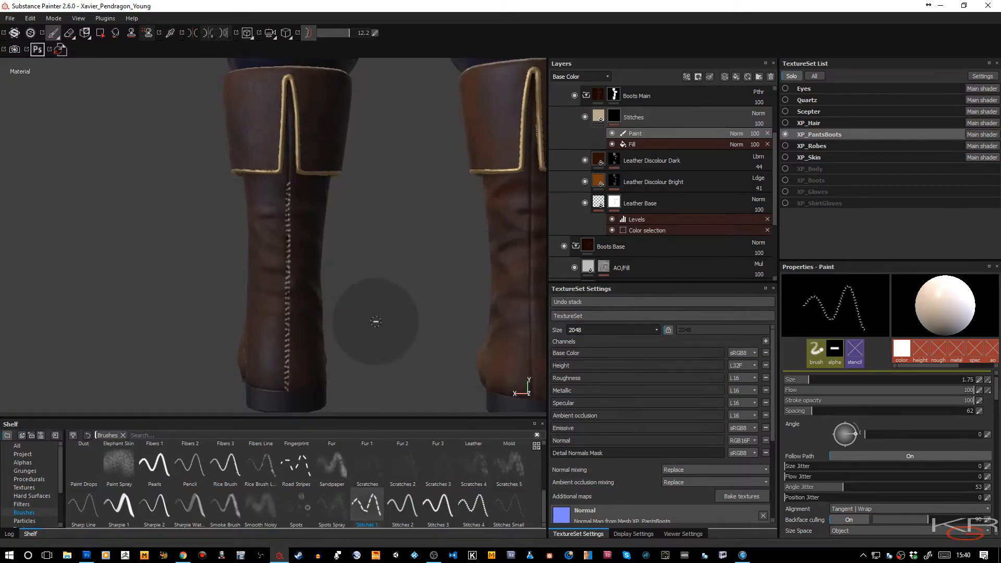
{"action": "key", "text": "ctrl+s"}
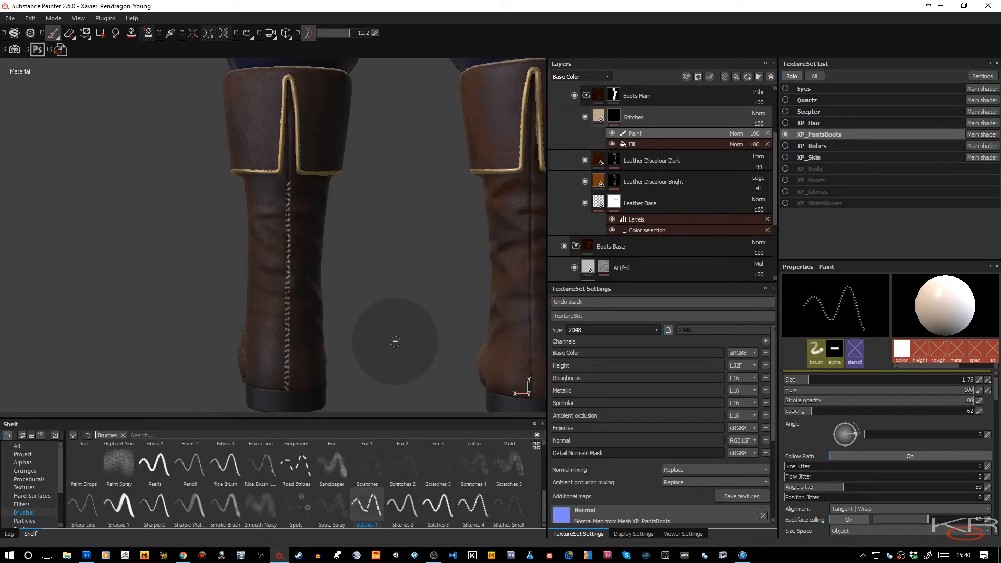
{"action": "key", "text": "ctrl+z"}
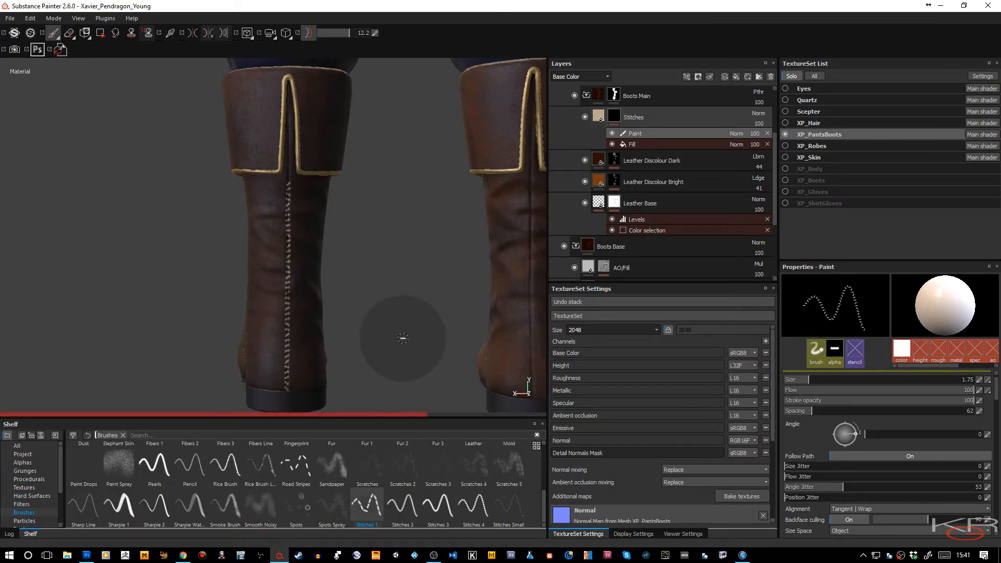
Try painting stitches down the left boot's back seam from the notch in the cuff, and undo them
{"action": "left_click_drag", "start_coordinate": [403, 338], "coordinate": [391, 340], "text": "alt"}
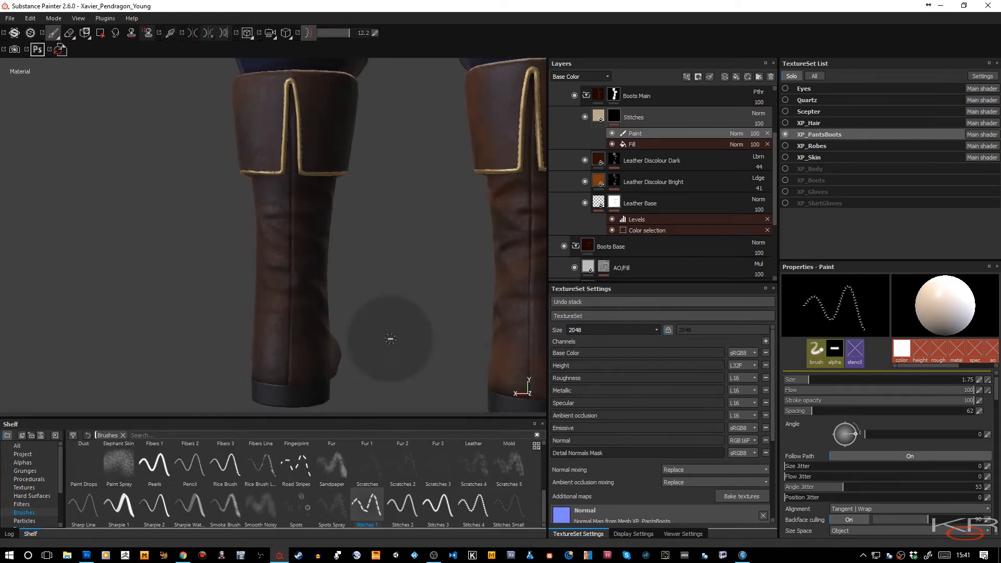
{"action": "right_click_drag", "start_coordinate": [374, 254], "coordinate": [371, 272], "text": "alt"}
{"action": "left_click_drag", "start_coordinate": [371, 280], "coordinate": [351, 271], "text": "alt"}
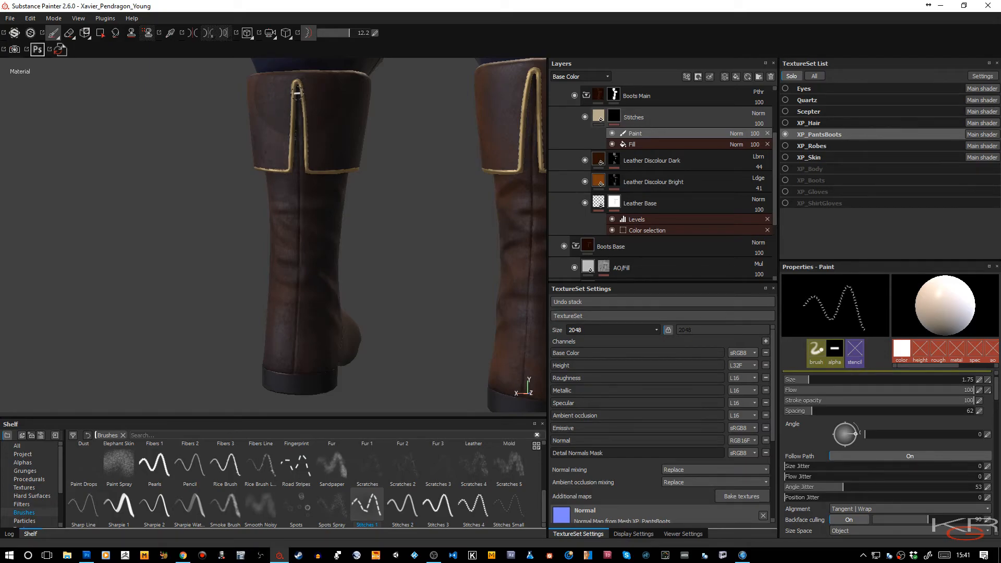
{"action": "left_click_drag", "start_coordinate": [297, 93], "coordinate": [298, 103]}
{"action": "key", "text": "shift"}
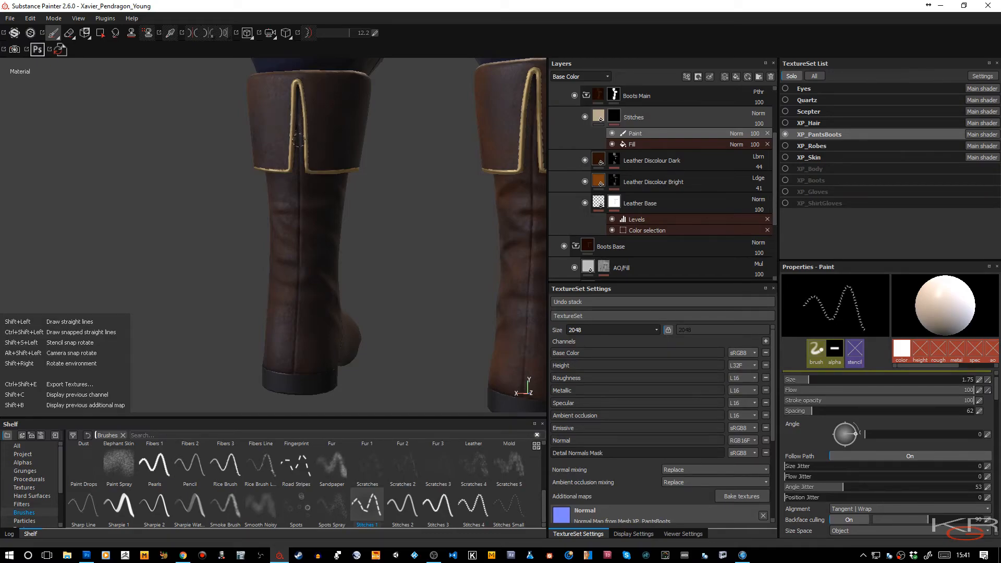
{"action": "left_click", "coordinate": [299, 173], "text": "shift"}
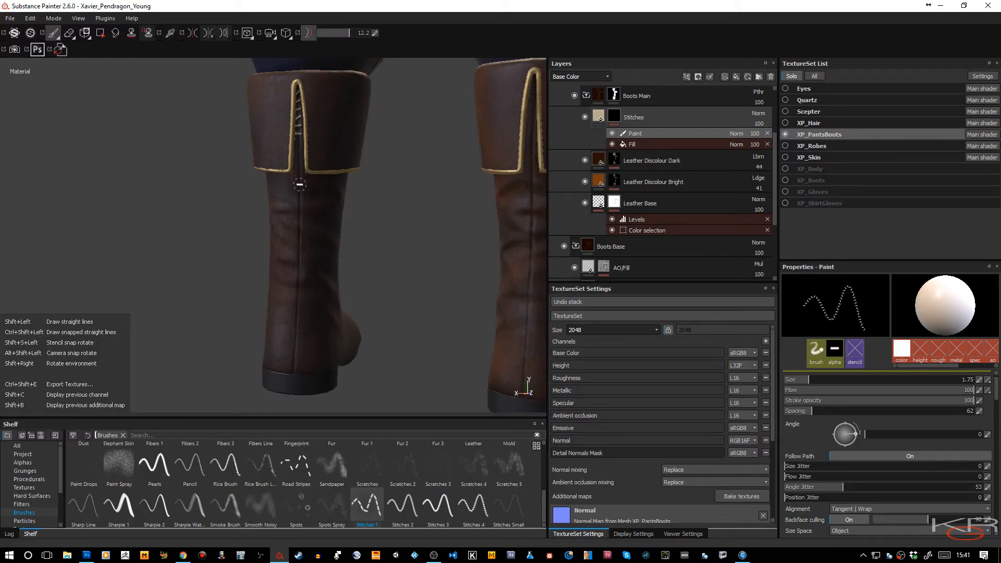
{"action": "key", "text": "ctrl+z"}
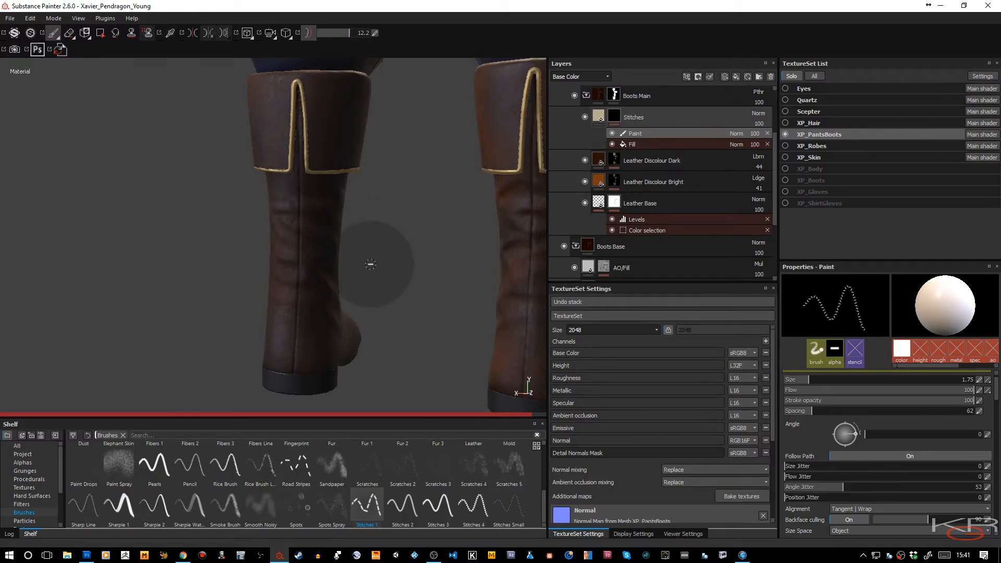
Try painting stitches up the left boot's back seam from the heel at brush sizes 0.85 and 1.26, undoing each attempt
{"action": "key", "text": "bracketleft"}
{"action": "key", "text": "bracketleft"}
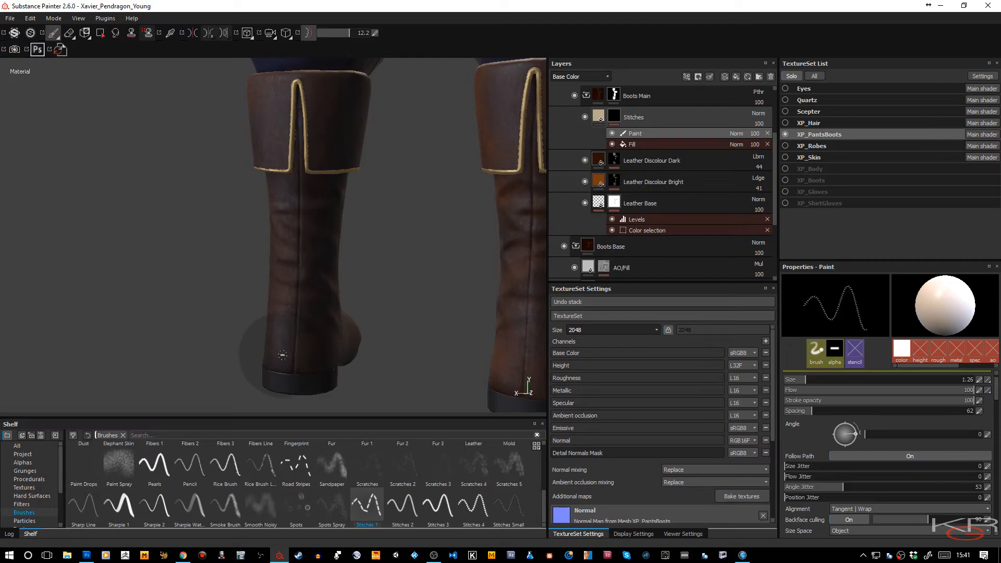
{"action": "key", "text": "bracketleft"}
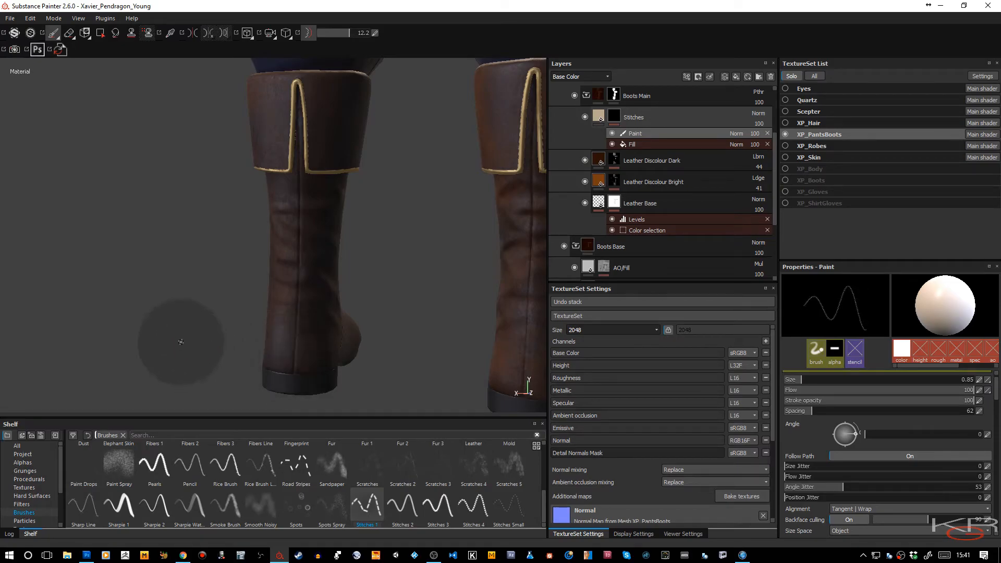
{"action": "left_click_drag", "start_coordinate": [152, 328], "coordinate": [194, 331], "text": "alt"}
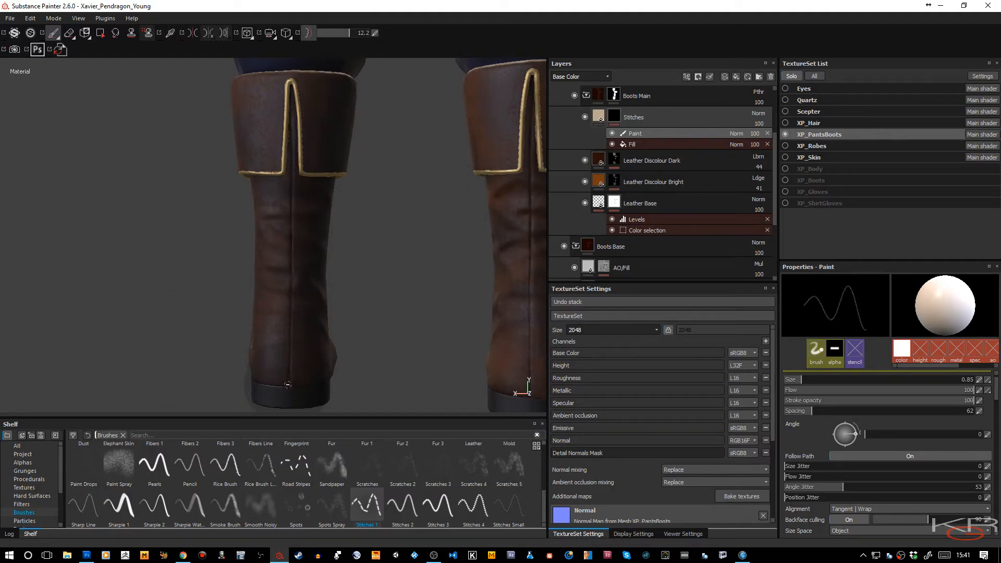
{"action": "key", "text": "d"}
{"action": "left_click_drag", "start_coordinate": [288, 386], "coordinate": [288, 370]}
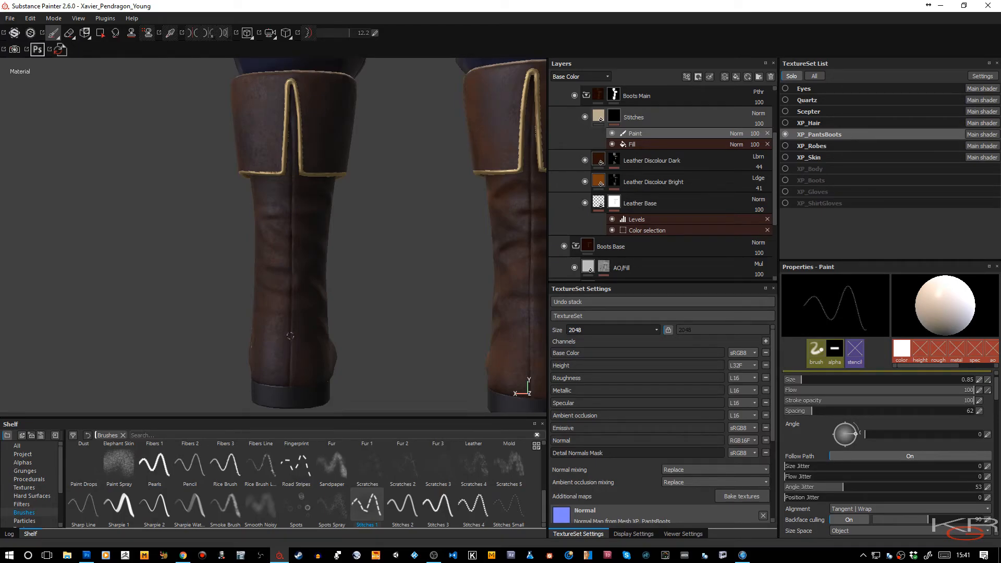
{"action": "left_click_drag", "start_coordinate": [291, 316], "coordinate": [290, 292]}
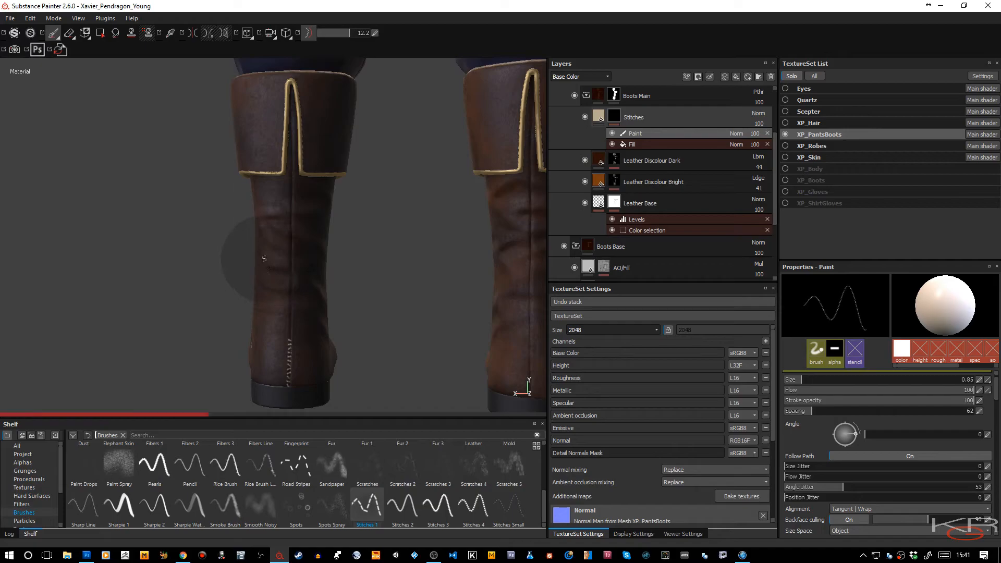
{"action": "key", "text": "ctrl+z"}
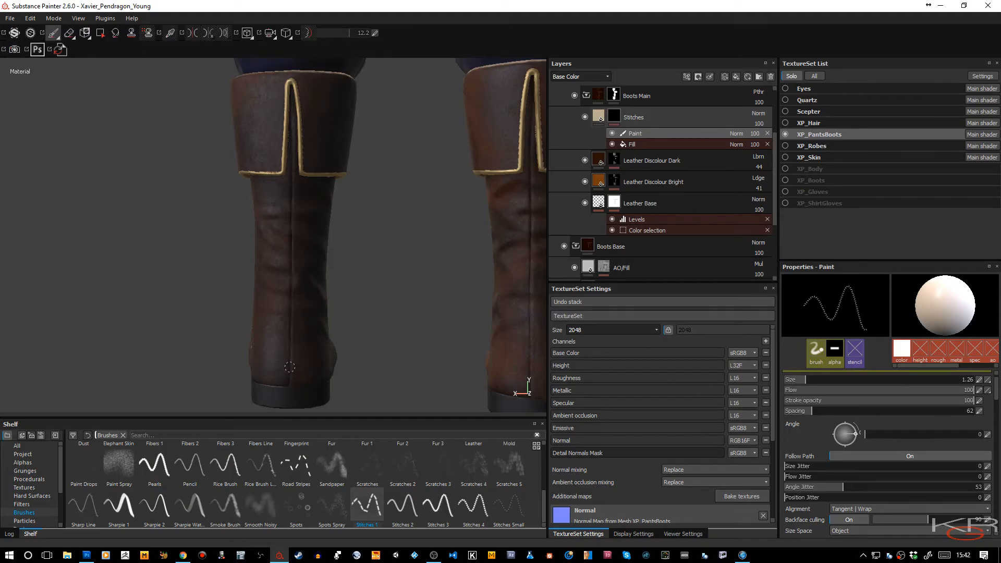
{"action": "left_click_drag", "start_coordinate": [289, 329], "coordinate": [288, 286]}
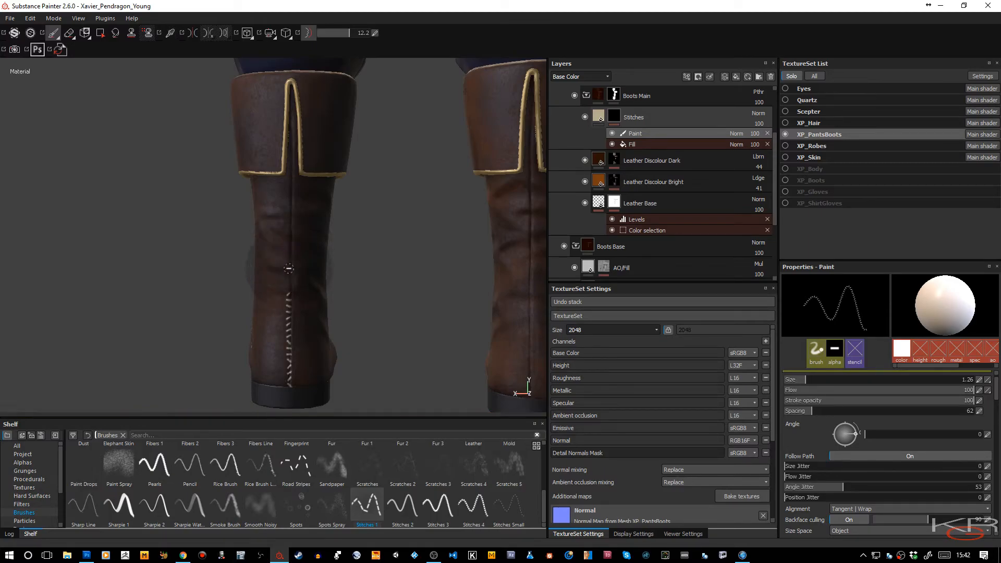
{"action": "key", "text": "ctrl+z"}
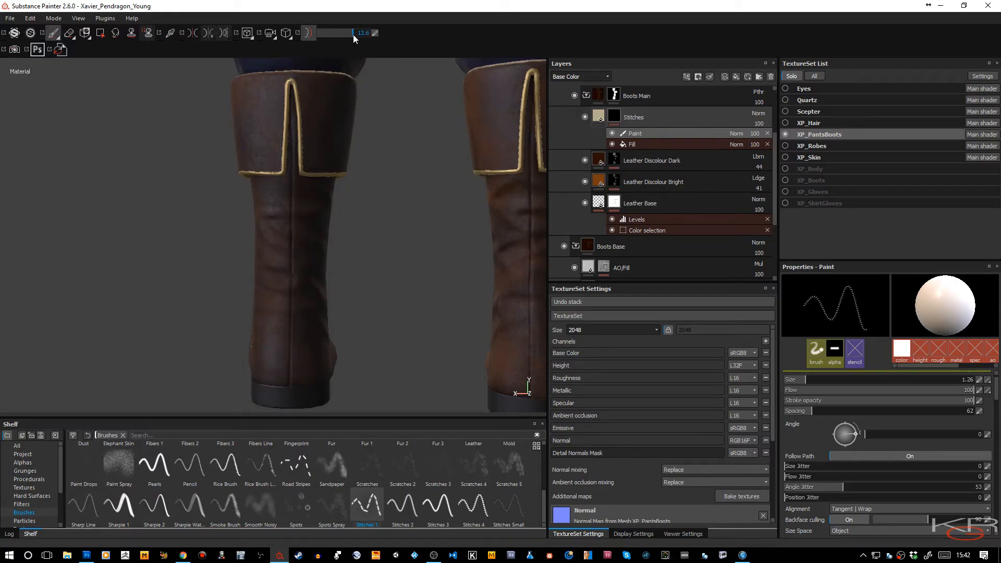
Try painting stitches up the left boot's back seam from the heel with a Lazy Mouse distance of 15.8
{"action": "left_click_drag", "start_coordinate": [358, 35], "coordinate": [358, 35]}
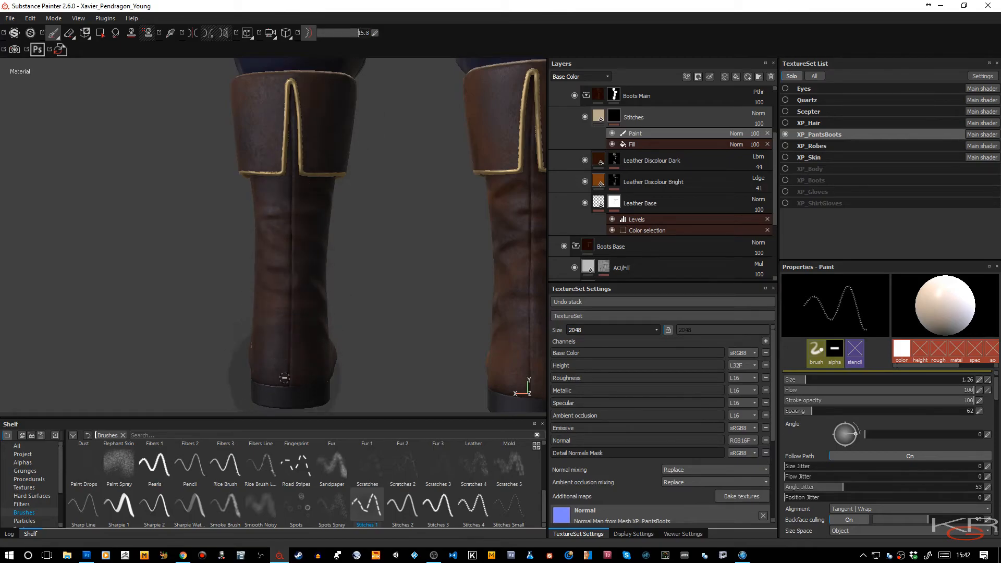
{"action": "left_click_drag", "start_coordinate": [289, 386], "coordinate": [288, 363]}
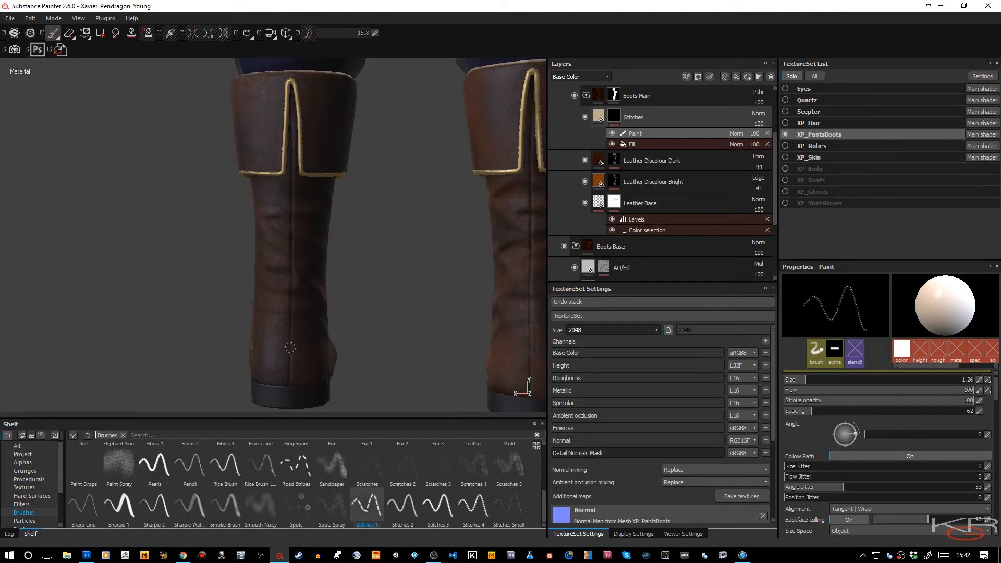
{"action": "left_click_drag", "start_coordinate": [290, 320], "coordinate": [287, 62]}
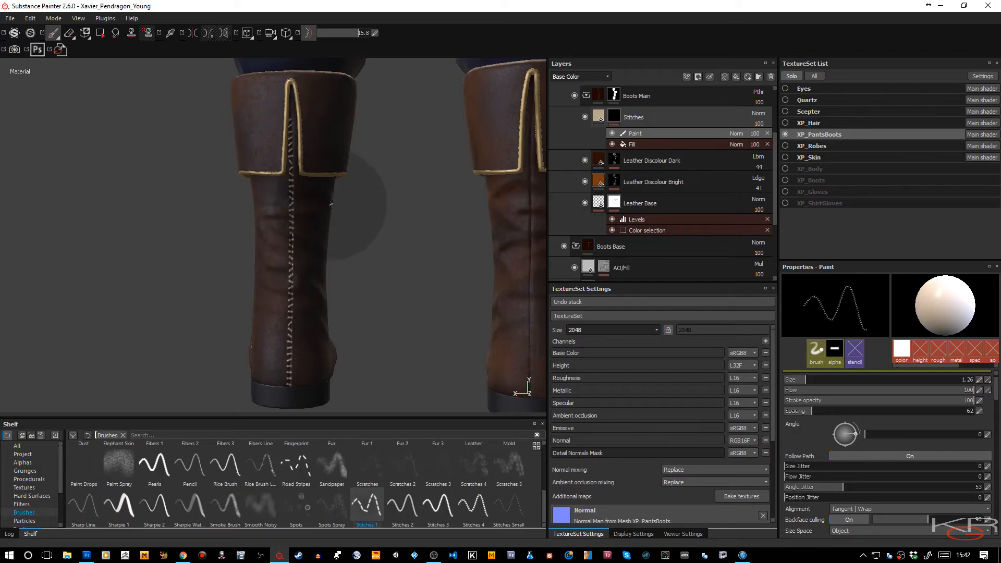
Set the Lazy Mouse distance to 8 and paint stitches up the left boot's back seam from the heel to the cuff notch
{"action": "left_click_drag", "start_coordinate": [356, 33], "coordinate": [346, 34]}
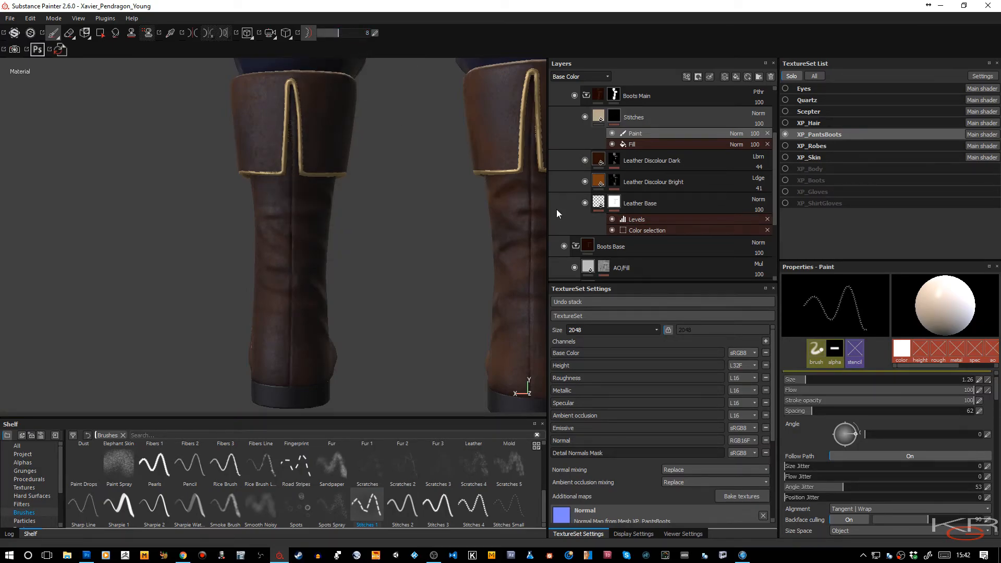
{"action": "left_click", "coordinate": [291, 385]}
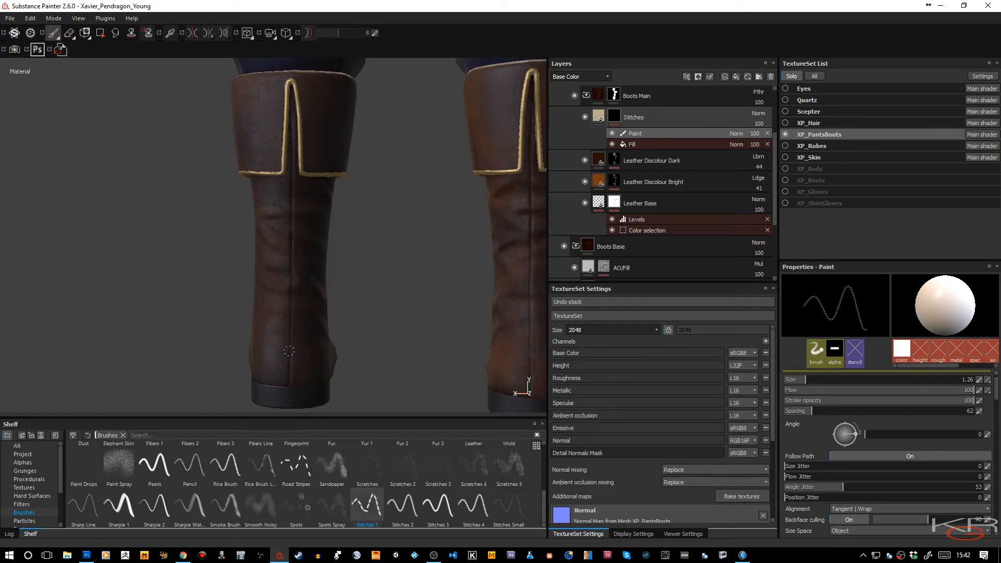
{"action": "left_click_drag", "start_coordinate": [289, 316], "coordinate": [290, 85]}
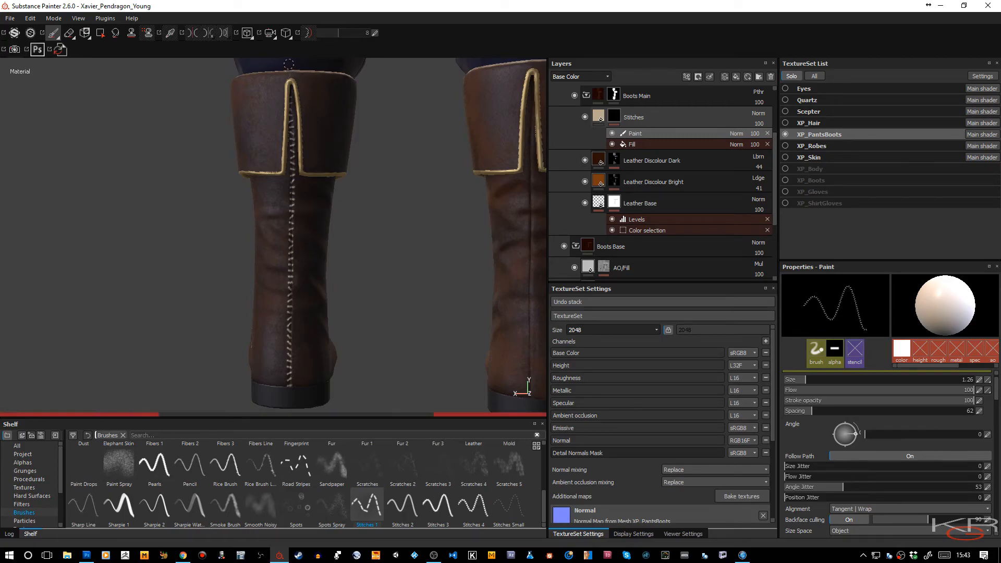
Paint a matching line of stitches up the right boot's back seam from the heel to the cuff notch with Lazy Mouse
{"action": "left_click_drag", "start_coordinate": [407, 359], "coordinate": [365, 314], "text": "alt"}
{"action": "middle_click_drag", "start_coordinate": [366, 314], "coordinate": [290, 338], "text": "alt"}
{"action": "right_click_drag", "start_coordinate": [290, 338], "coordinate": [291, 316], "text": "alt"}
{"action": "left_click_drag", "start_coordinate": [291, 316], "coordinate": [328, 304], "text": "alt"}
{"action": "middle_click_drag", "start_coordinate": [327, 304], "coordinate": [286, 263], "text": "alt"}
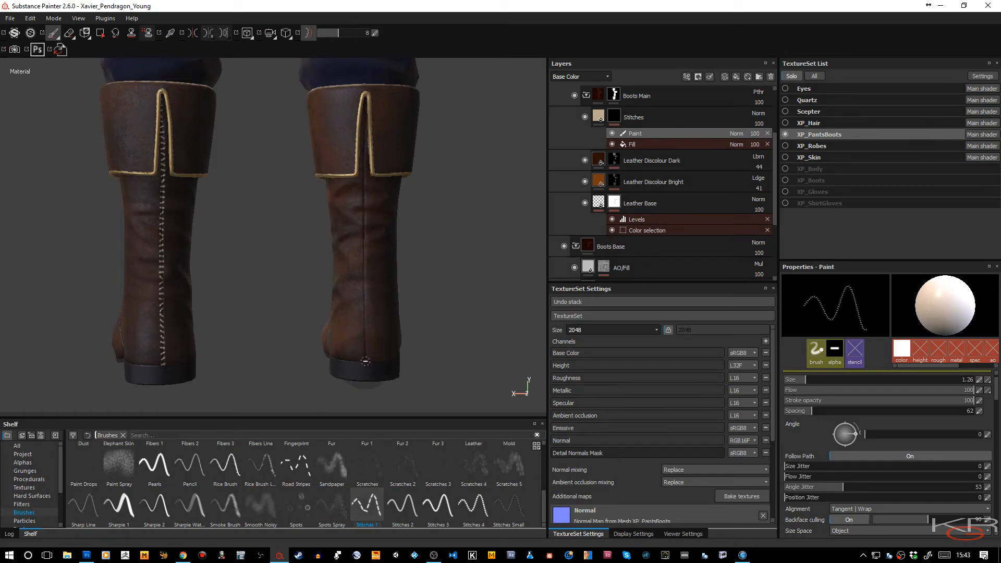
{"action": "key", "text": "l"}
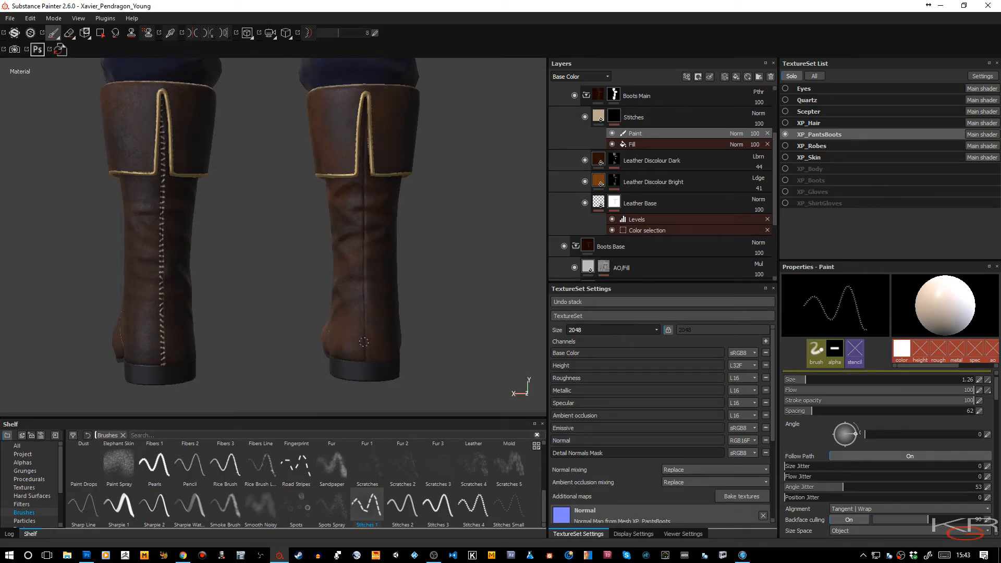
{"action": "left_click_drag", "start_coordinate": [364, 323], "coordinate": [364, 66]}
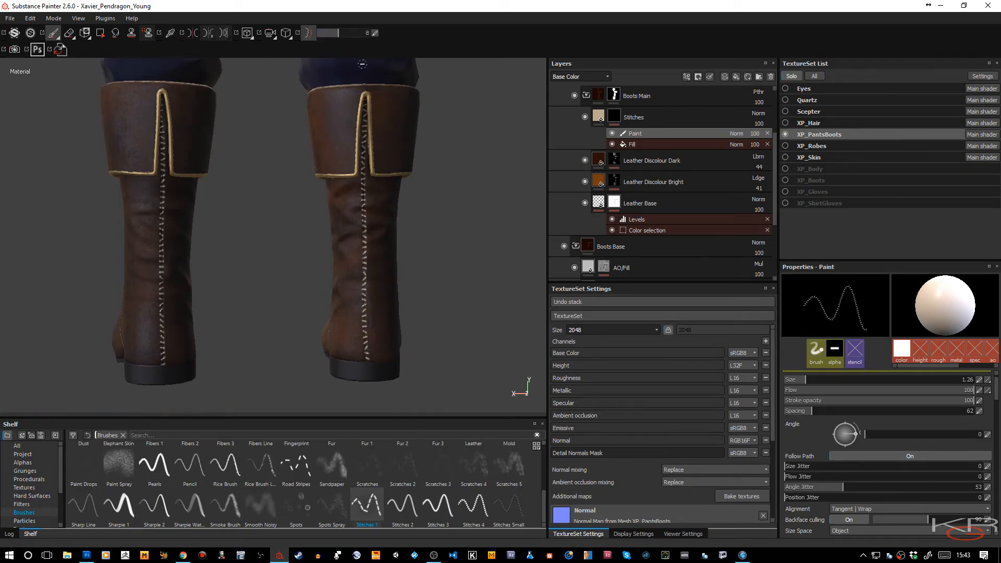
Select the Leather Base layer and switch the layer stack to the Height channel
{"action": "mouse_move", "coordinate": [405, 235]}
{"action": "left_mouse_down", "text": "alt"}
{"action": "mouse_move", "coordinate": [393, 219]}
{"action": "mouse_move", "coordinate": [203, 228]}
{"action": "mouse_move", "coordinate": [278, 239]}
{"action": "mouse_move", "coordinate": [192, 246]}
{"action": "mouse_move", "coordinate": [139, 213]}
{"action": "mouse_move", "coordinate": [162, 235]}
{"action": "mouse_move", "coordinate": [235, 250]}
{"action": "mouse_move", "coordinate": [232, 268]}
{"action": "mouse_move", "coordinate": [241, 270]}
{"action": "left_mouse_up", "text": "alt"}
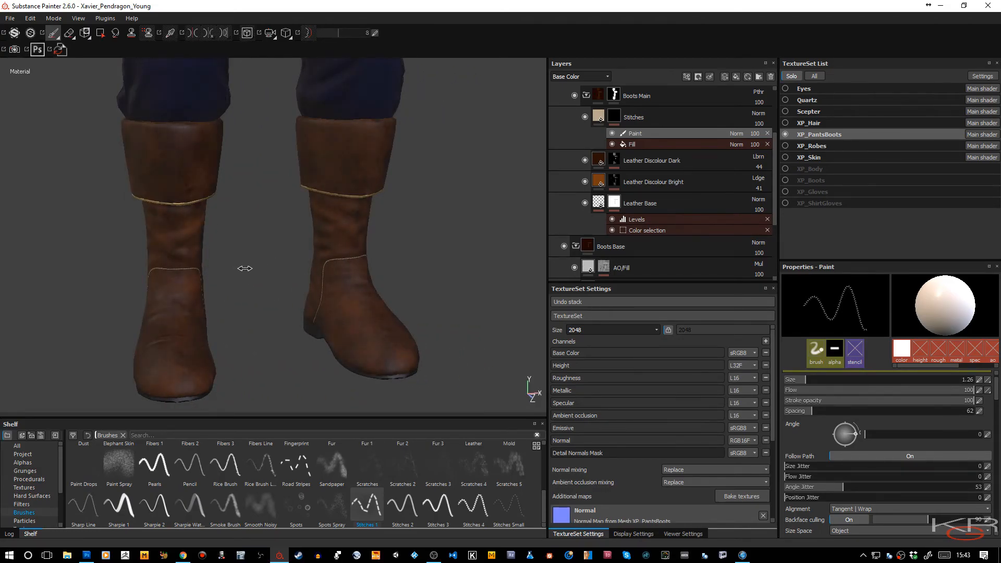
{"action": "left_click", "coordinate": [602, 77]}
{"action": "left_click", "coordinate": [643, 202]}
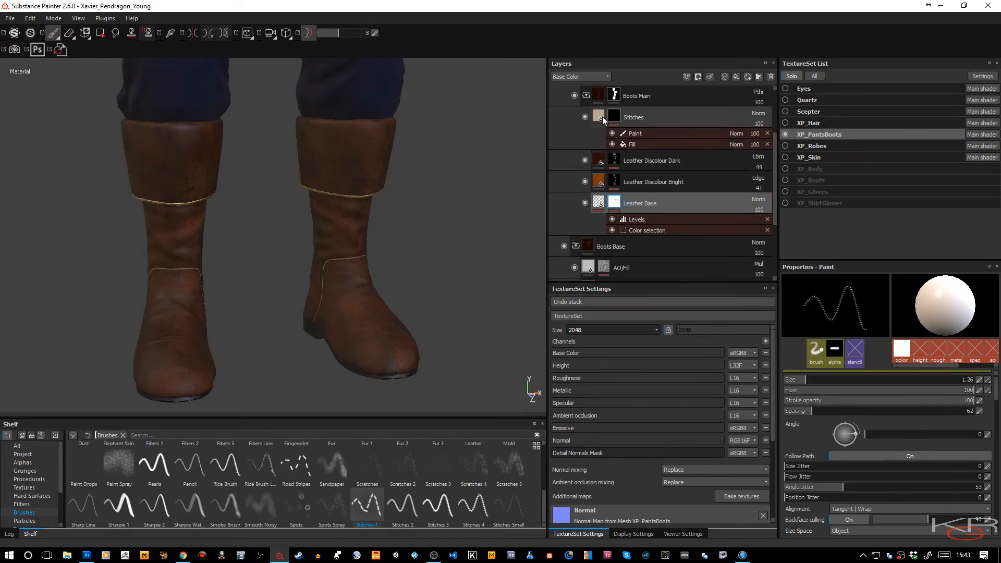
{"action": "left_click", "coordinate": [607, 77]}
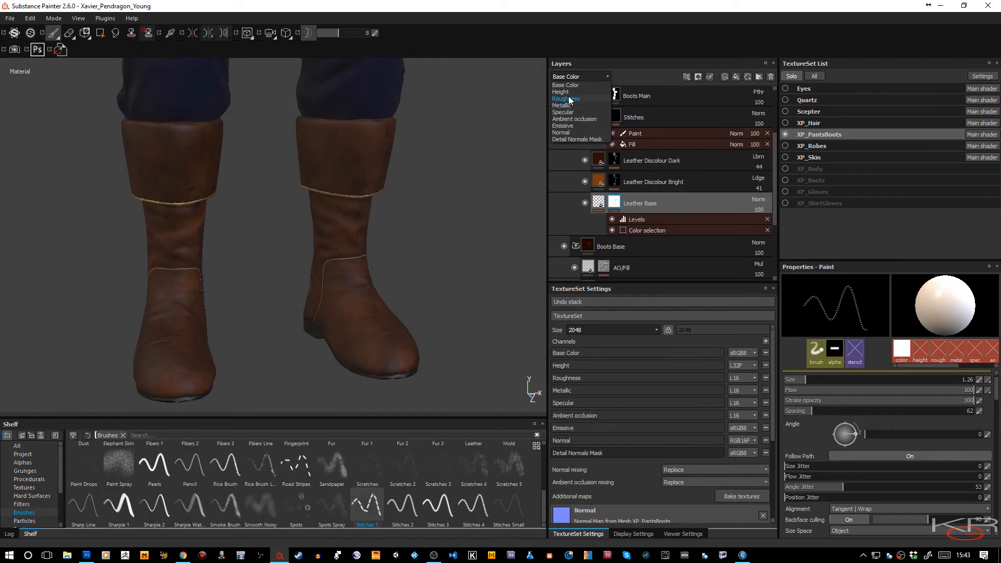
{"action": "left_click", "coordinate": [568, 93]}
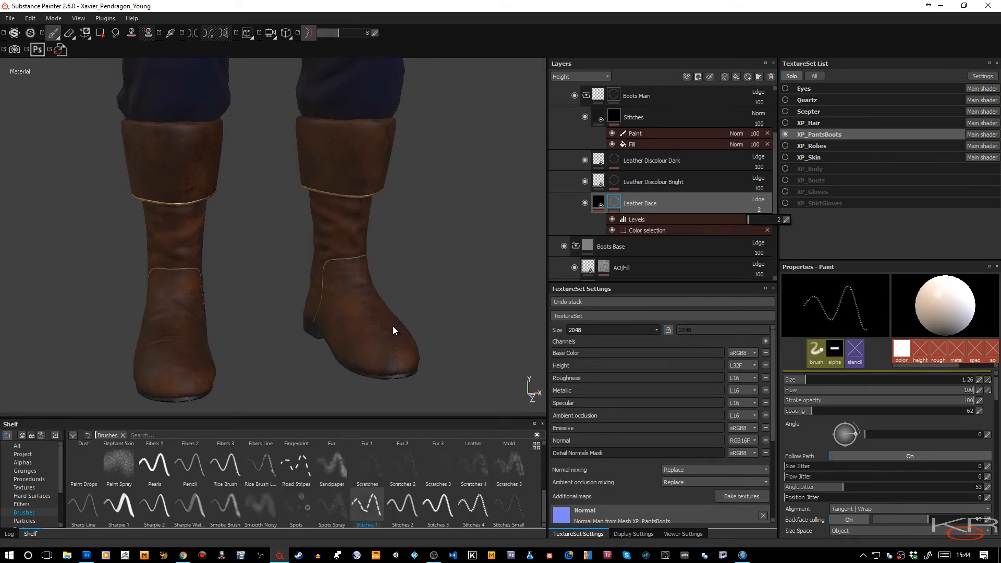
Collapse the Boots Main folder and add a new folder beneath it inside Details
{"action": "left_click_drag", "start_coordinate": [406, 275], "coordinate": [407, 120], "text": "alt"}
{"action": "scroll", "coordinate": [676, 162], "scroll_direction": "up", "scroll_amount": 2}
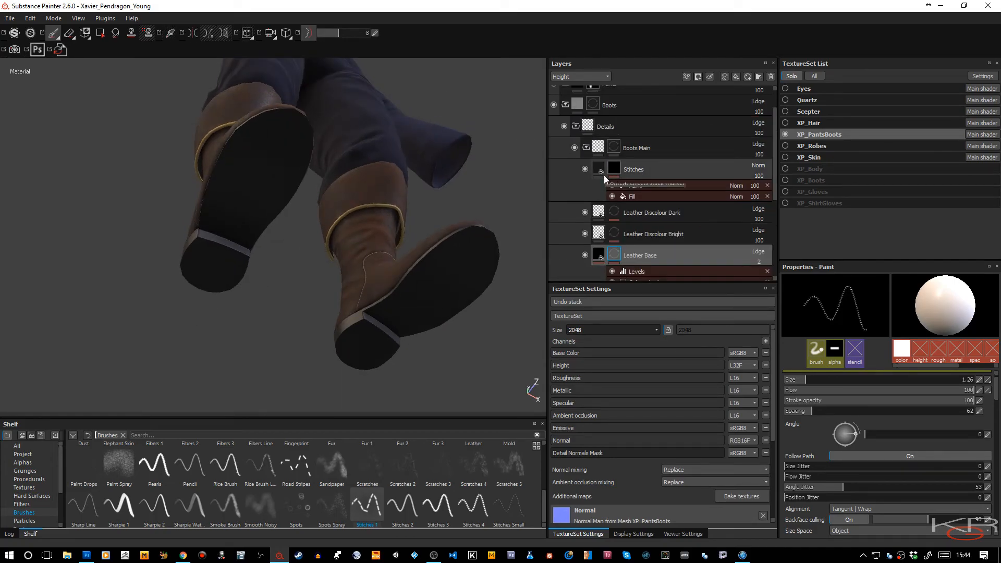
{"action": "left_click", "coordinate": [588, 148]}
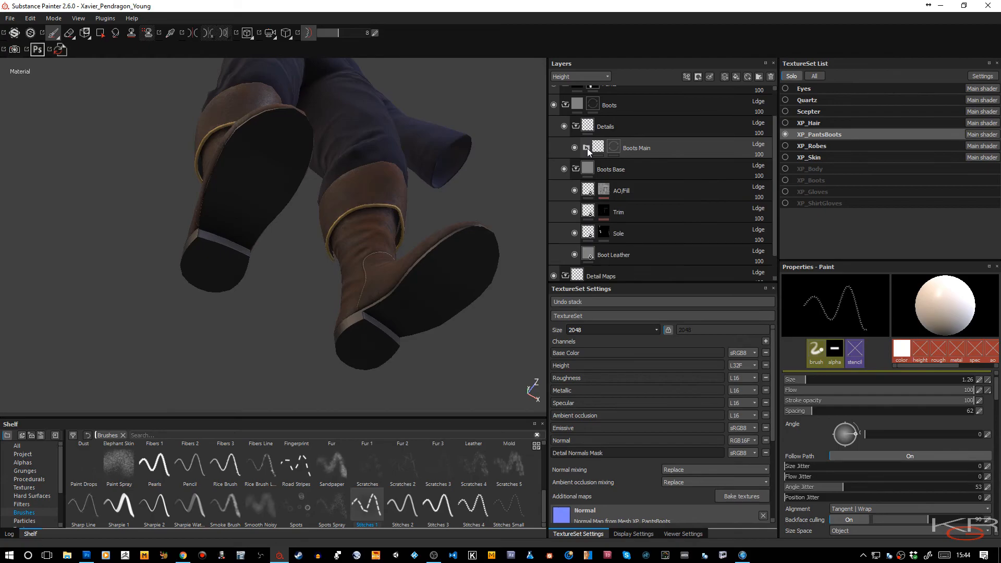
{"action": "left_click", "coordinate": [709, 111]}
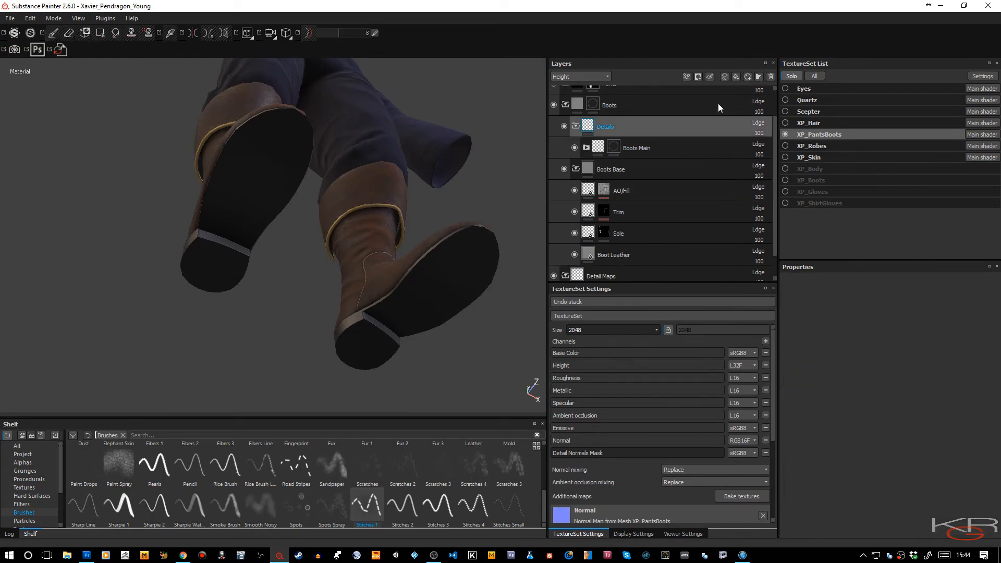
{"action": "left_click", "coordinate": [760, 77]}
{"action": "left_click_drag", "start_coordinate": [620, 127], "coordinate": [619, 151]}
Name the new folder Boot Sole
{"action": "double_click", "coordinate": [620, 170]}
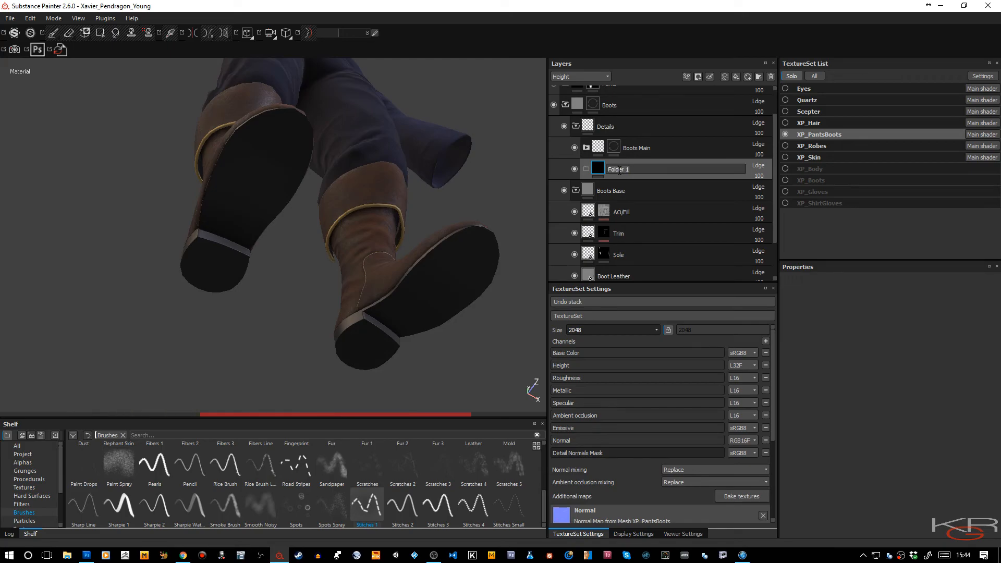
{"action": "type", "text": "Boot S"}
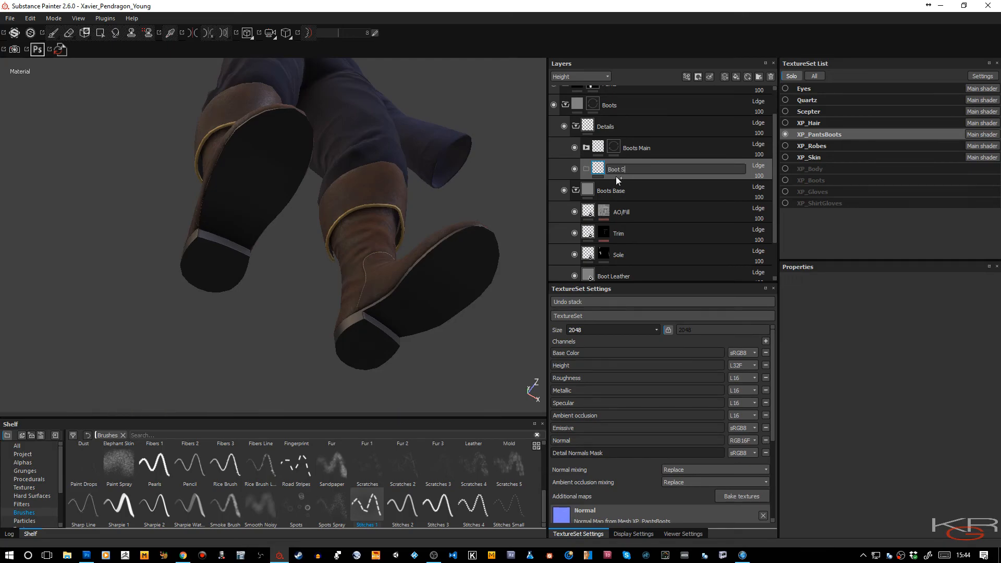
{"action": "type", "text": "Ole"}
{"action": "key", "text": "Return"}
{"action": "double_click", "coordinate": [624, 171]}
{"action": "key", "text": "Return"}
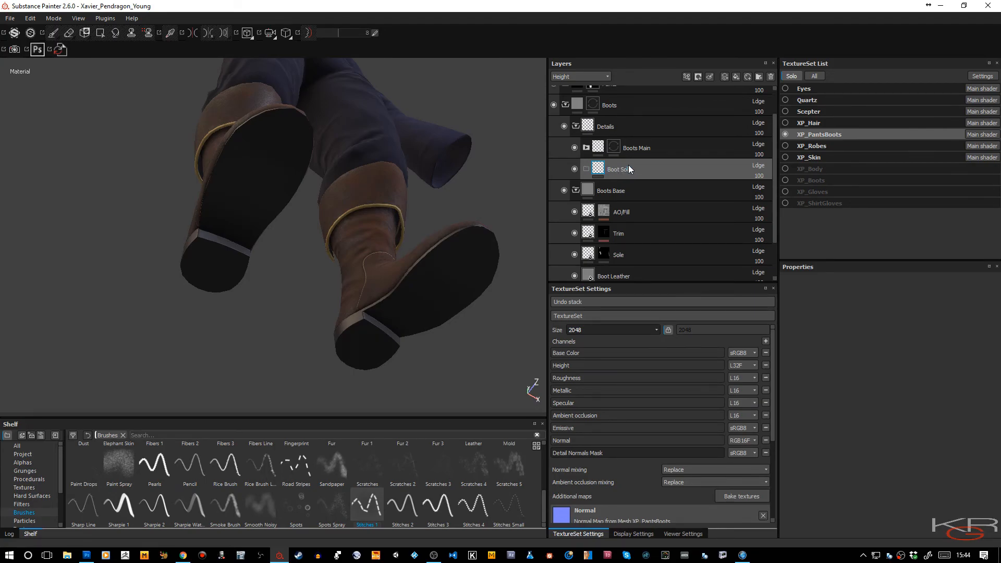
Add a black mask to the Boot Sole folder and fill the heels and sole edges white using Polygon Fill in UV chunk mode
{"action": "right_click", "coordinate": [651, 172]}
{"action": "left_click", "coordinate": [669, 189]}
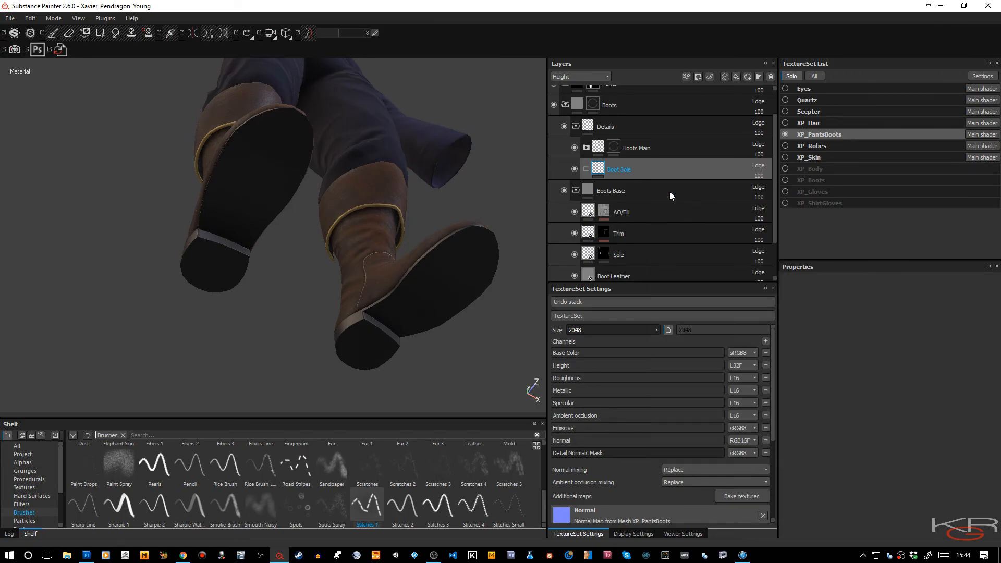
{"action": "left_click", "coordinate": [100, 34]}
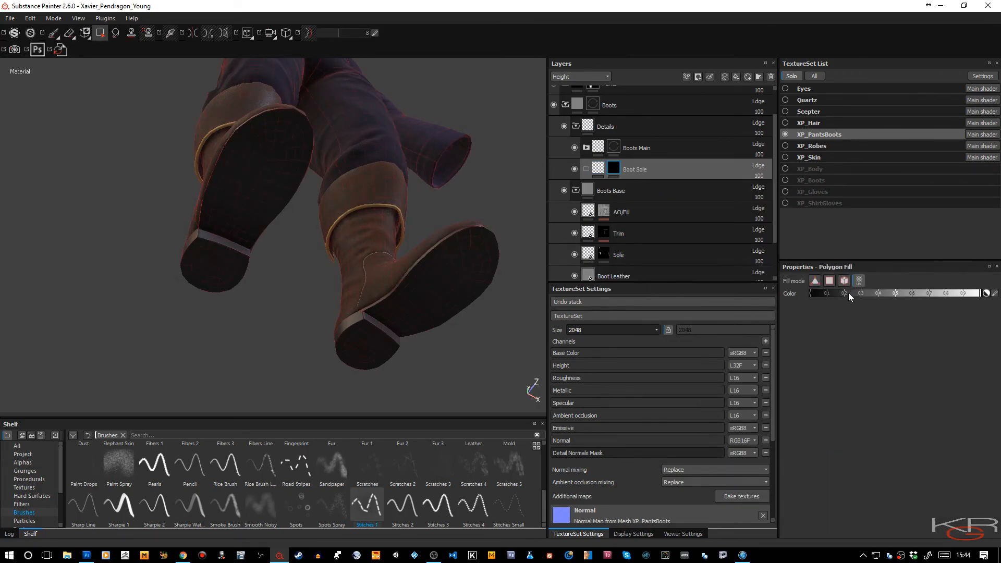
{"action": "left_click", "coordinate": [859, 282]}
{"action": "left_click", "coordinate": [452, 289]}
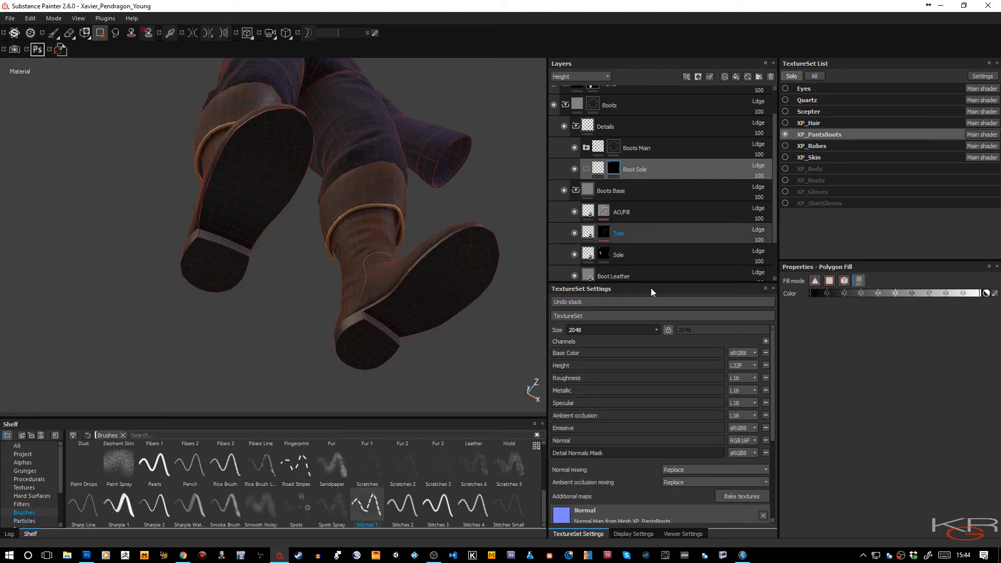
Display the mask in the viewport, fill the undersides of both boots white, and return to the material view
{"action": "key", "text": "c"}
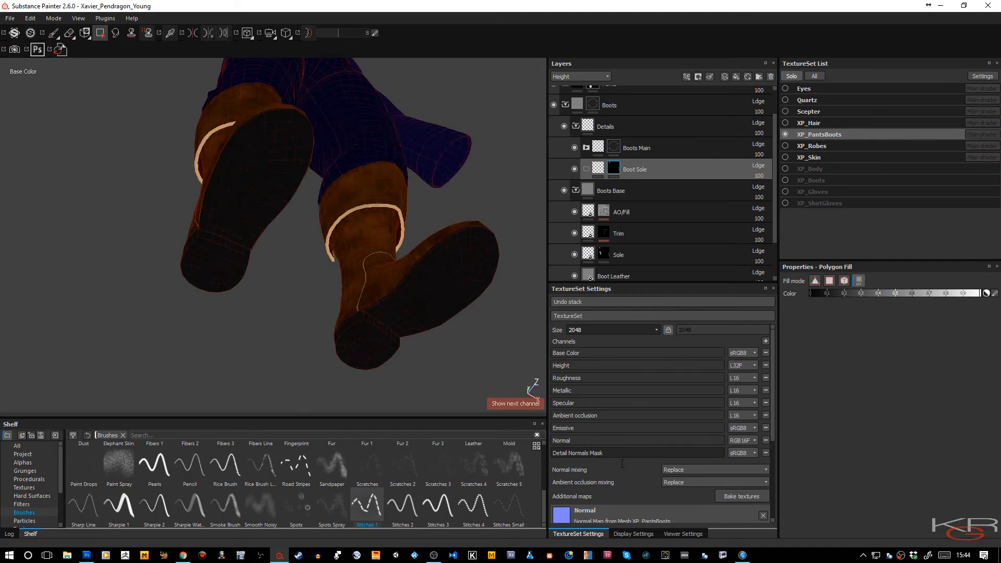
{"action": "left_click", "coordinate": [676, 533]}
{"action": "left_click", "coordinate": [621, 316]}
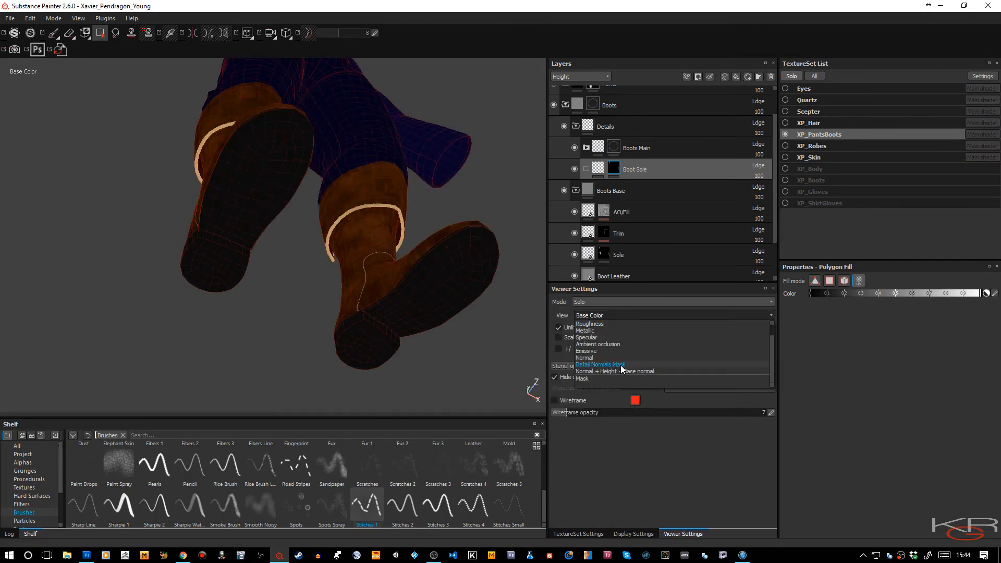
{"action": "left_click", "coordinate": [596, 380]}
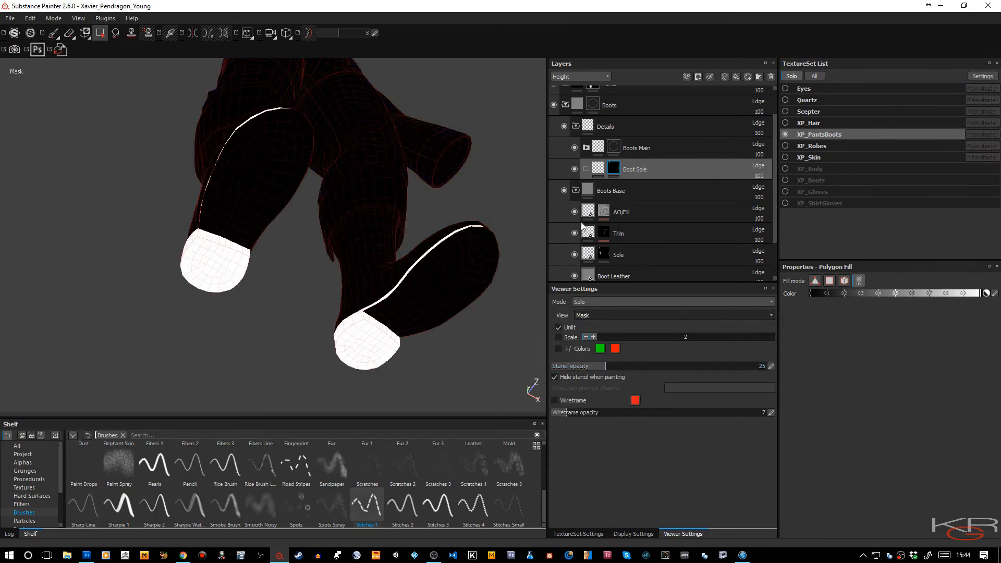
{"action": "left_click", "coordinate": [468, 285]}
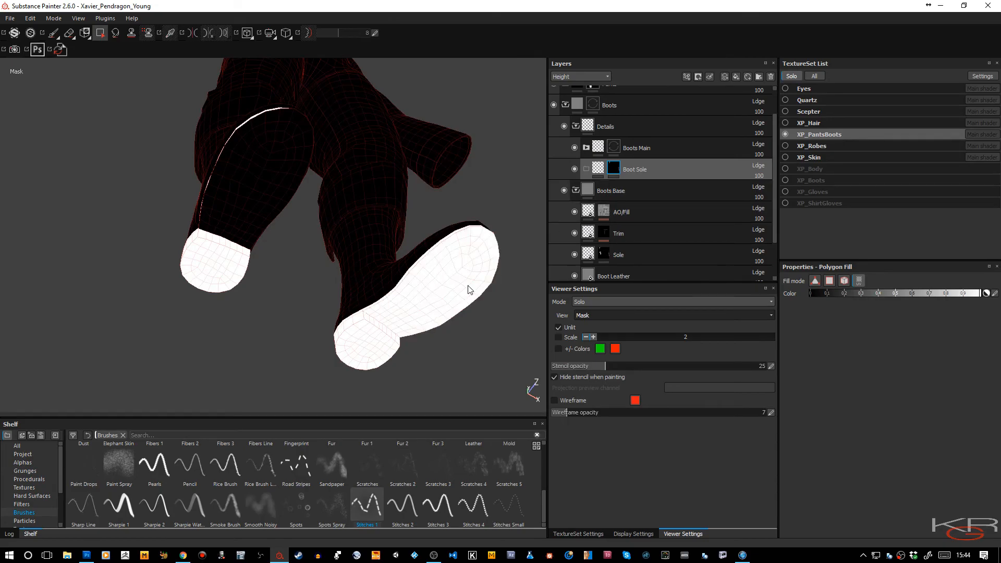
{"action": "left_click", "coordinate": [266, 190]}
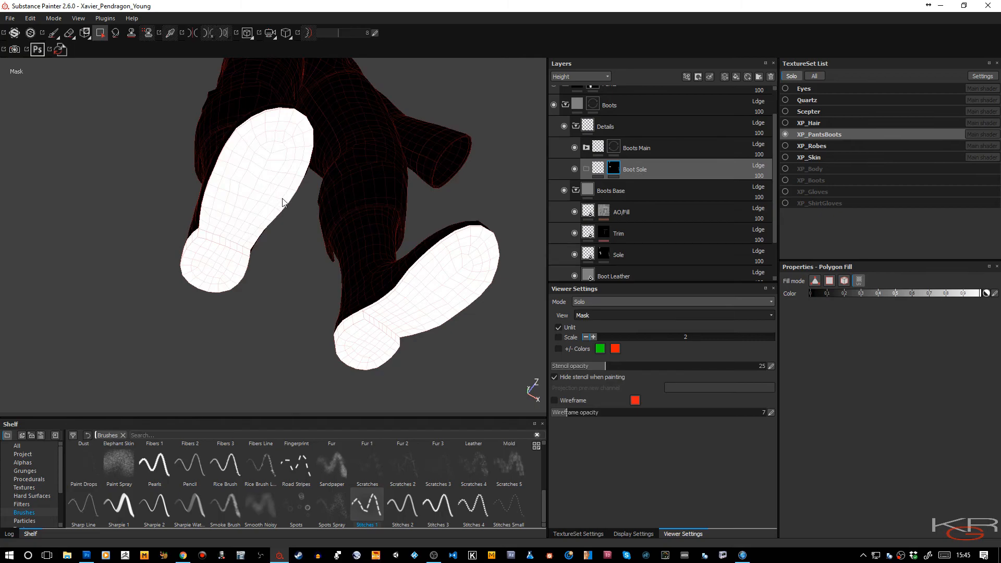
{"action": "left_click_drag", "start_coordinate": [284, 217], "coordinate": [289, 307], "text": "alt"}
{"action": "key", "text": "m"}
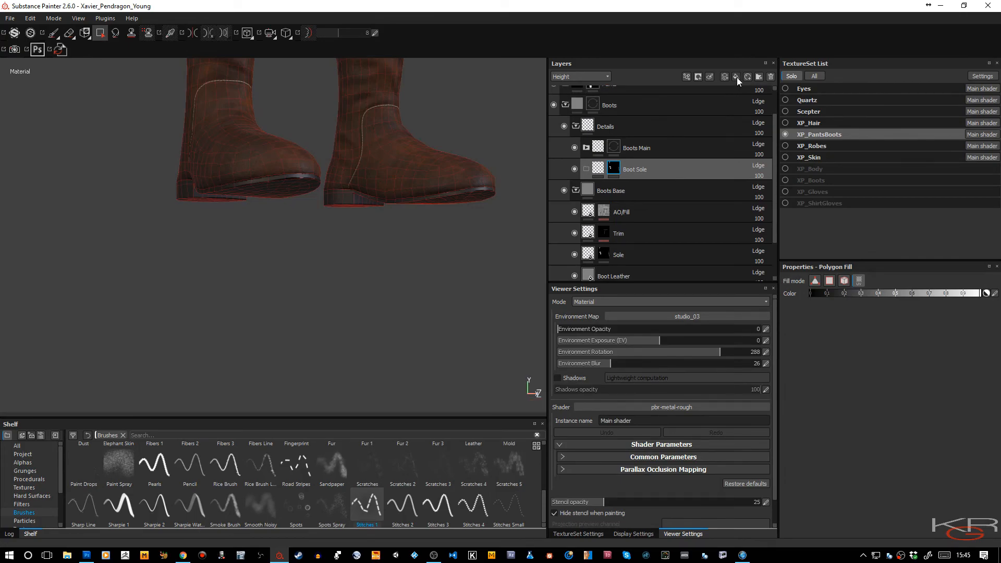
Add a fill layer inside the Boot Sole folder and name it Dirt
{"action": "left_click_drag", "start_coordinate": [641, 171], "coordinate": [644, 191]}
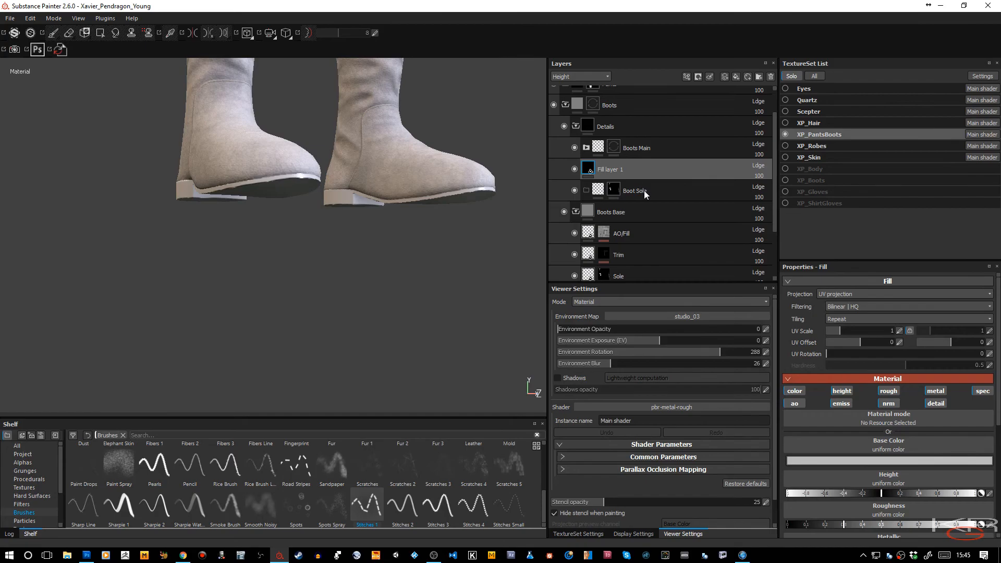
{"action": "double_click", "coordinate": [628, 188]}
{"action": "type", "text": "Dirt"}
{"action": "key", "text": "Return"}
{"action": "left_click_drag", "start_coordinate": [379, 241], "coordinate": [587, 211], "text": "alt"}
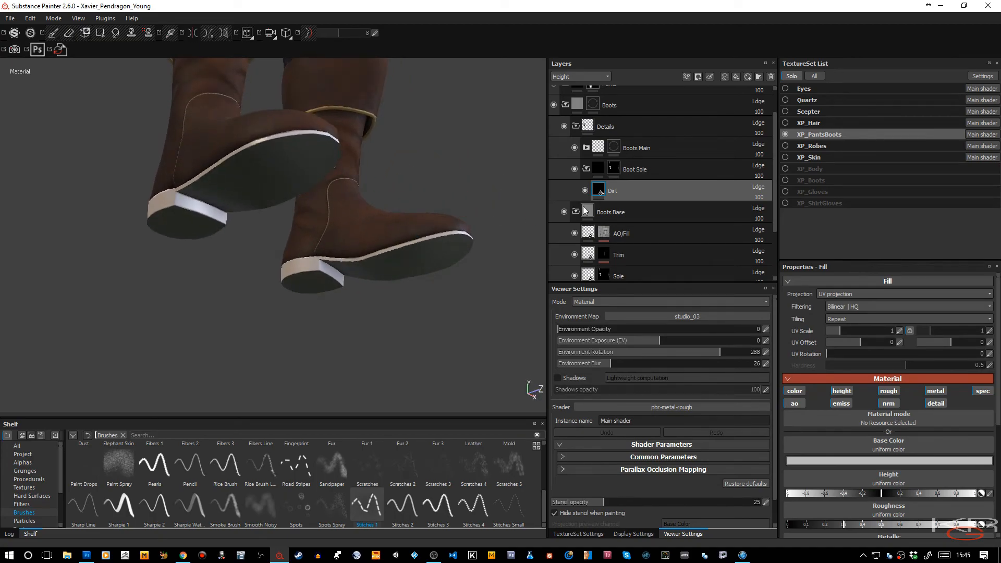
{"action": "right_click", "coordinate": [635, 193]}
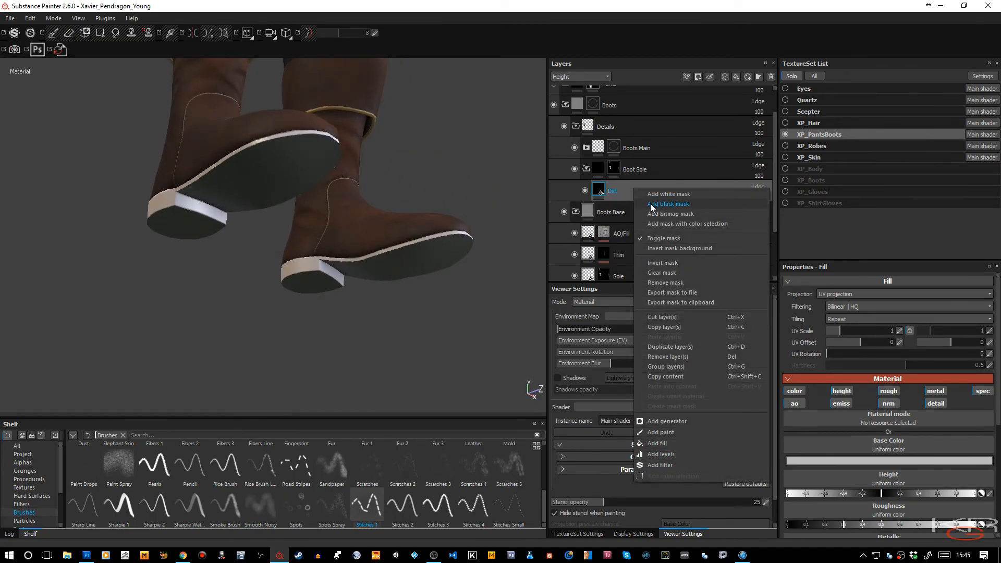
{"action": "left_click", "coordinate": [680, 421]}
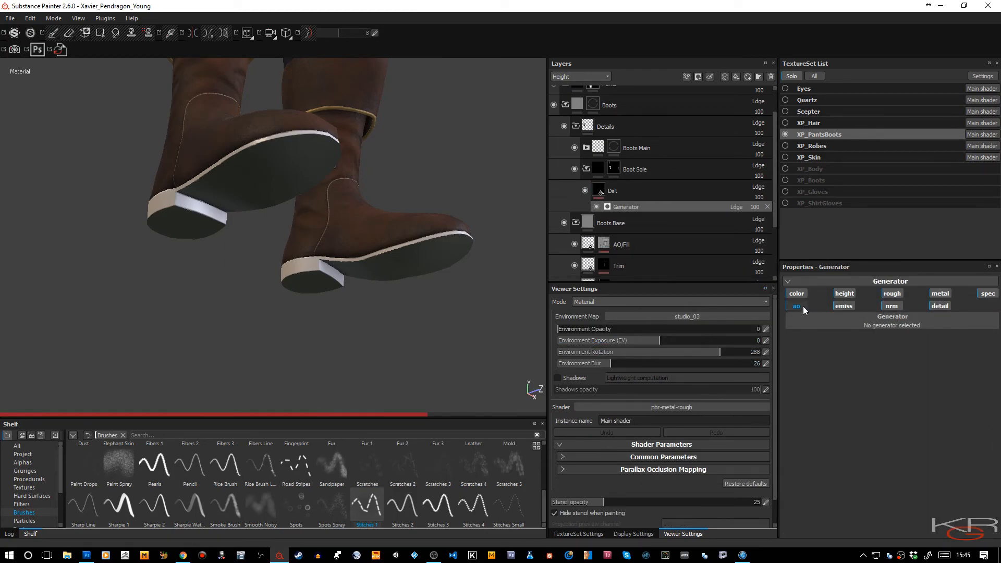
{"action": "key", "text": "ctrl+z"}
Replace the generator on the Dirt layer's content with a black mask driven by an MG Dirt generator
{"action": "right_click", "coordinate": [632, 193]}
{"action": "left_click", "coordinate": [643, 209]}
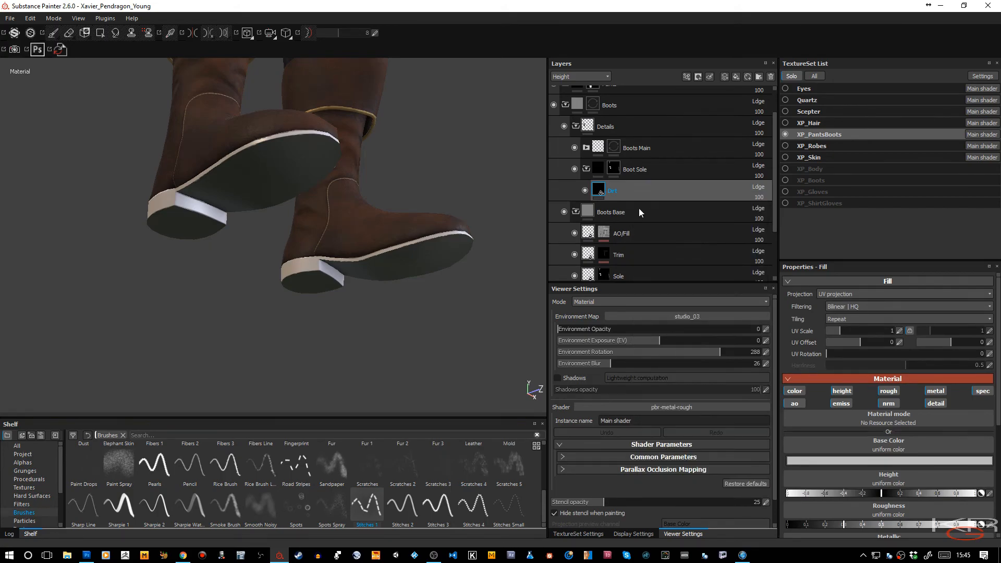
{"action": "right_click", "coordinate": [616, 190]}
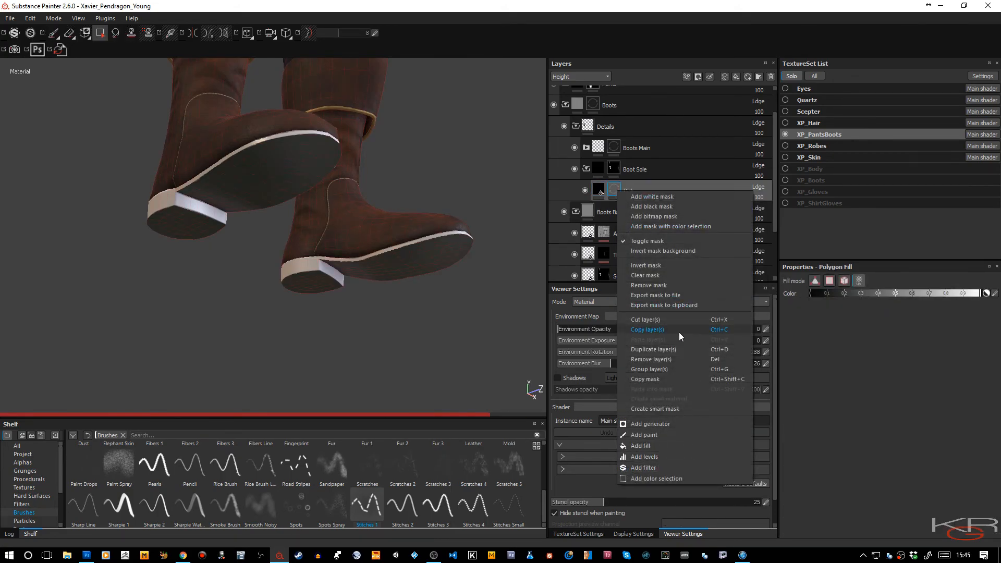
{"action": "left_click", "coordinate": [682, 423]}
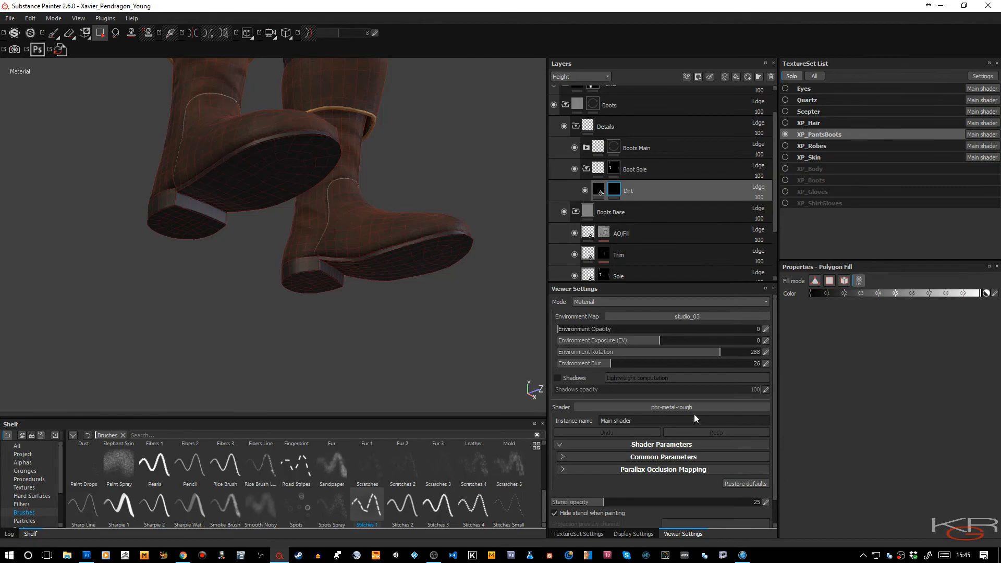
{"action": "left_click", "coordinate": [890, 294]}
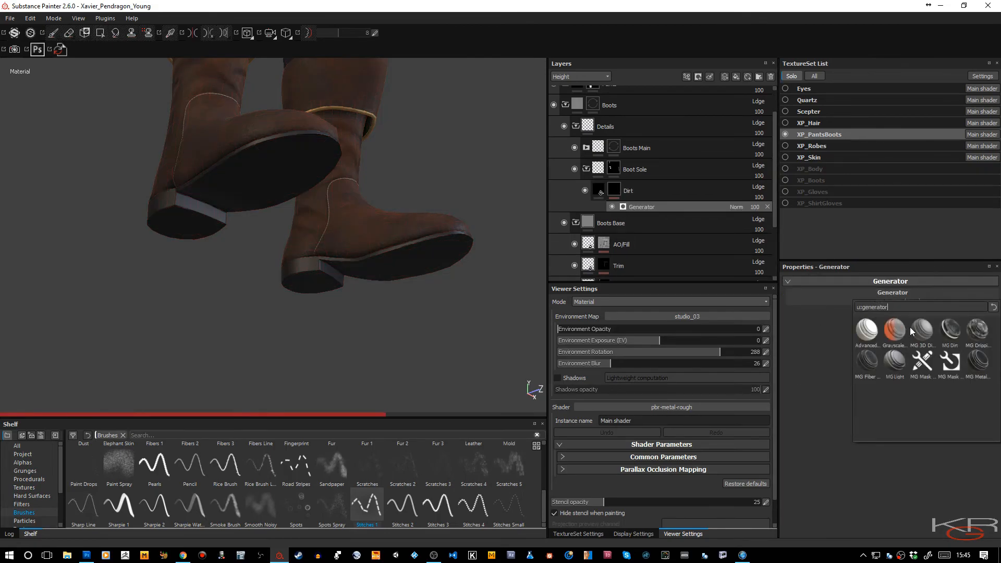
{"action": "left_click", "coordinate": [951, 337]}
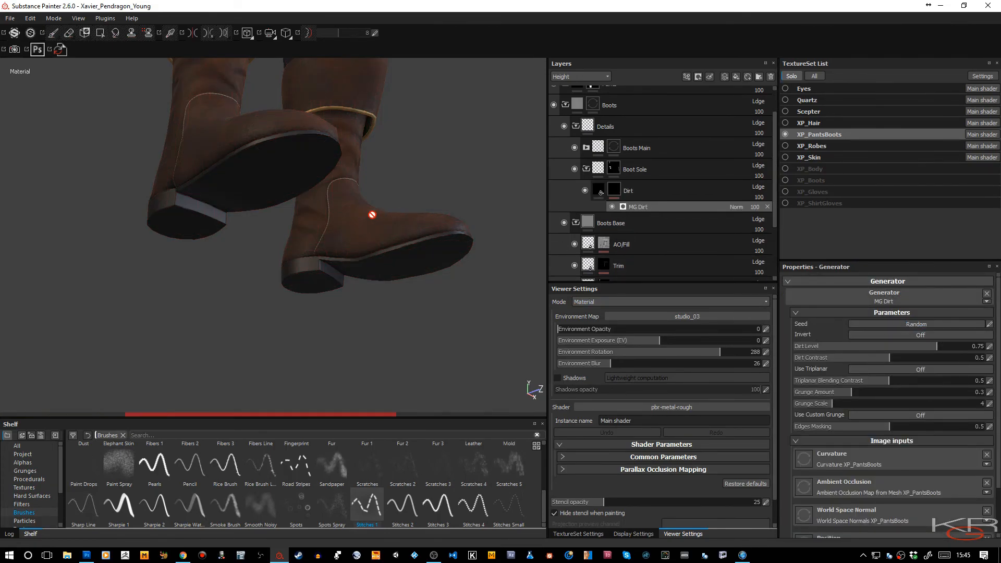
Limit the Dirt fill layer to the color and roughness channels, disabling height, metallic, specular, AO, emissive, normal and detail
{"action": "scroll", "coordinate": [392, 279], "scroll_direction": "up", "scroll_amount": 2}
{"action": "left_click_drag", "start_coordinate": [392, 280], "coordinate": [425, 232], "text": "alt"}
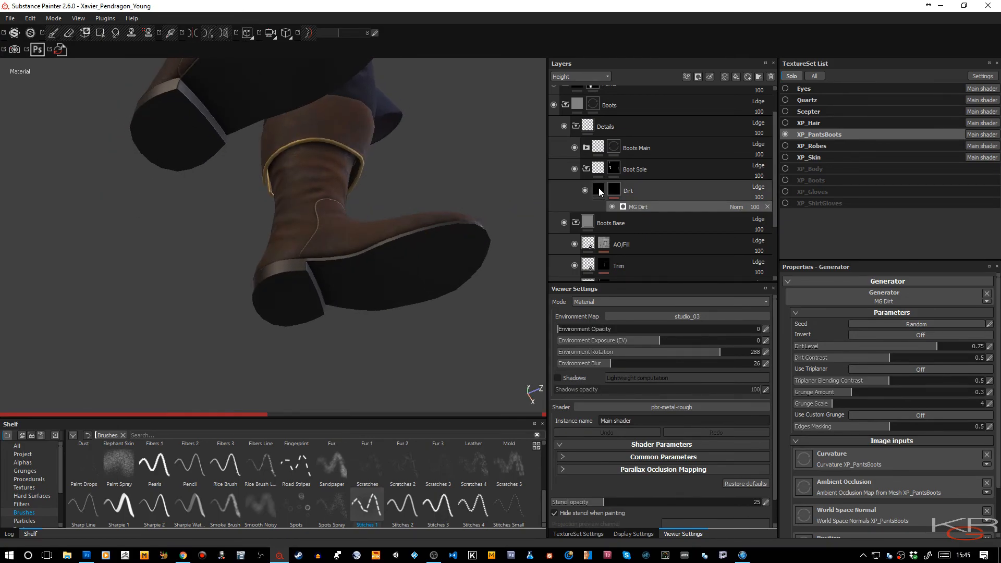
{"action": "left_click", "coordinate": [600, 192]}
{"action": "left_click_drag", "start_coordinate": [300, 304], "coordinate": [353, 336], "text": "alt"}
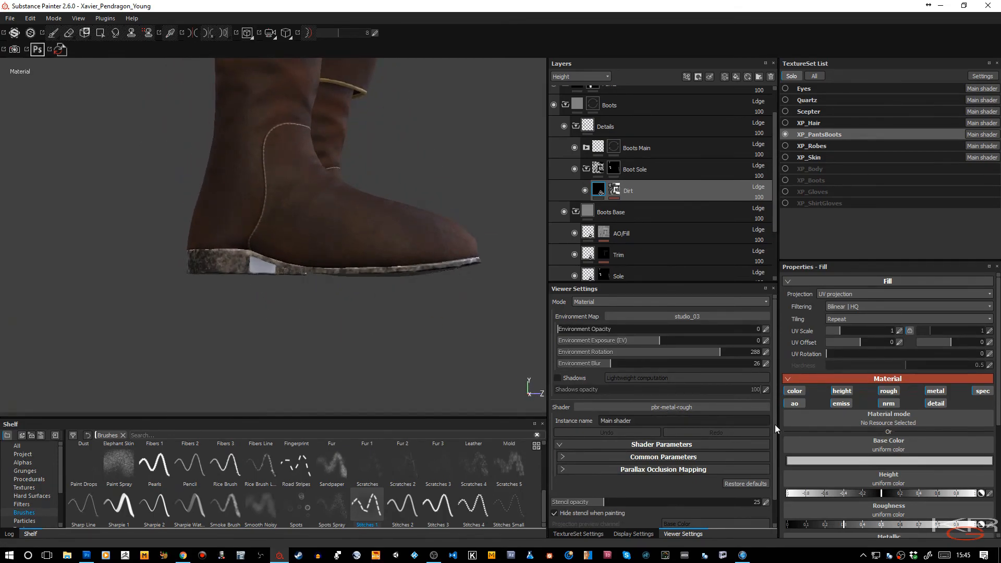
{"action": "left_click", "coordinate": [842, 391]}
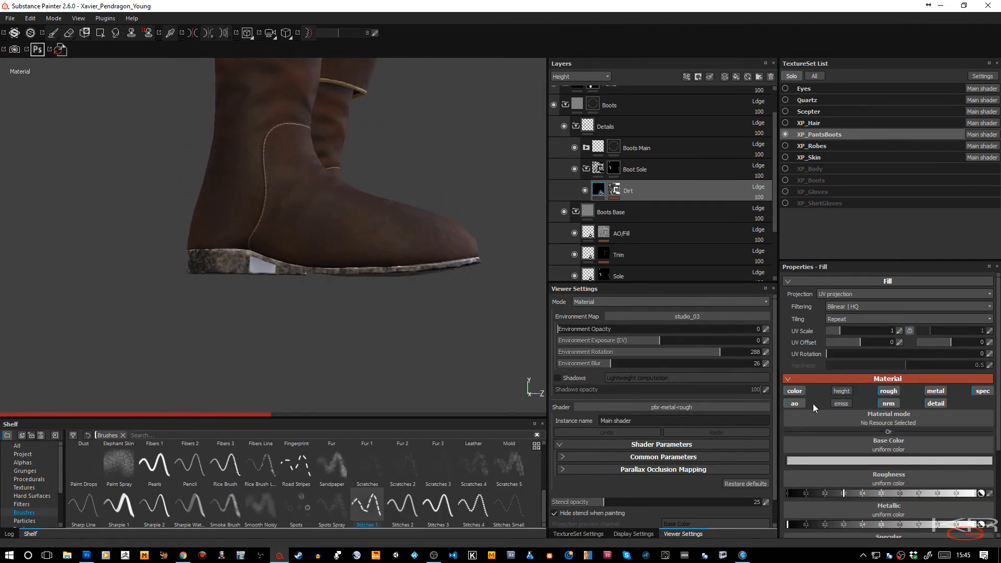
{"action": "left_click", "coordinate": [887, 406]}
{"action": "left_click", "coordinate": [796, 405]}
{"action": "left_click", "coordinate": [929, 406]}
{"action": "left_click", "coordinate": [936, 391]}
{"action": "left_click", "coordinate": [987, 391]}
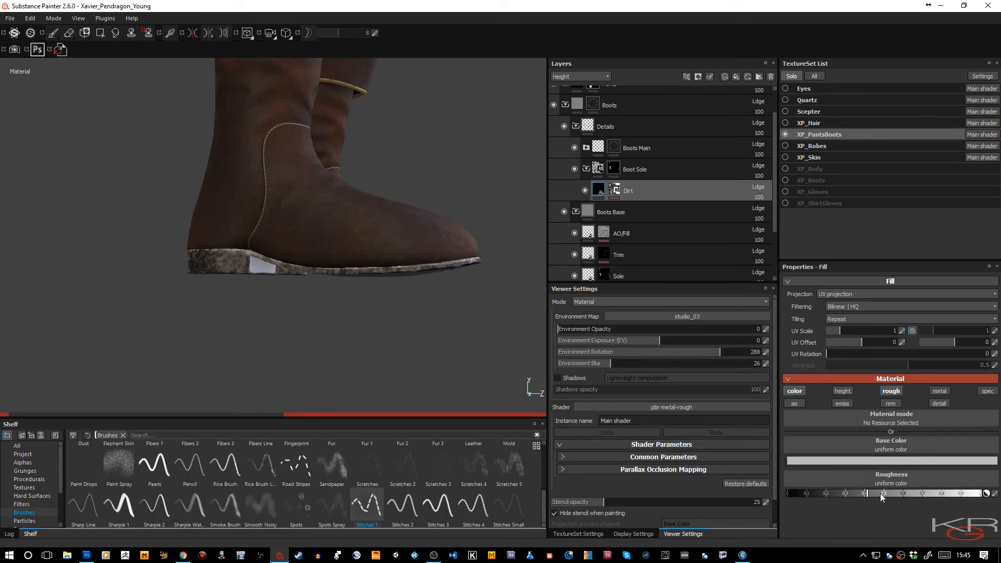
Give the Dirt fill a dark brown base color (R 0.092, G 0.061, B 0.022) and raise its roughness
{"action": "left_click", "coordinate": [919, 459]}
{"action": "left_click", "coordinate": [916, 479]}
{"action": "left_click", "coordinate": [953, 502]}
{"action": "left_click", "coordinate": [932, 503]}
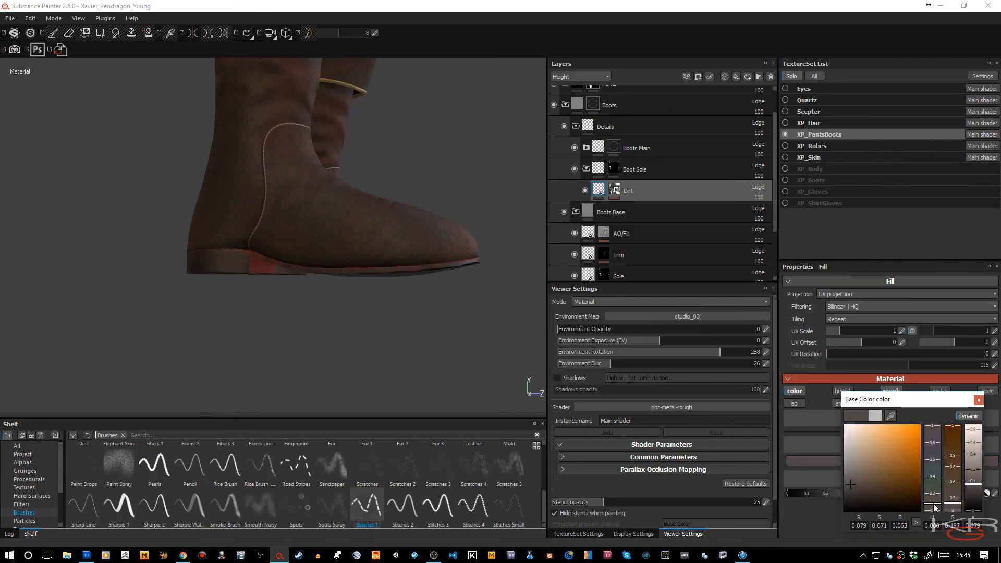
{"action": "left_click", "coordinate": [916, 475]}
{"action": "left_click_drag", "start_coordinate": [916, 477], "coordinate": [882, 488]}
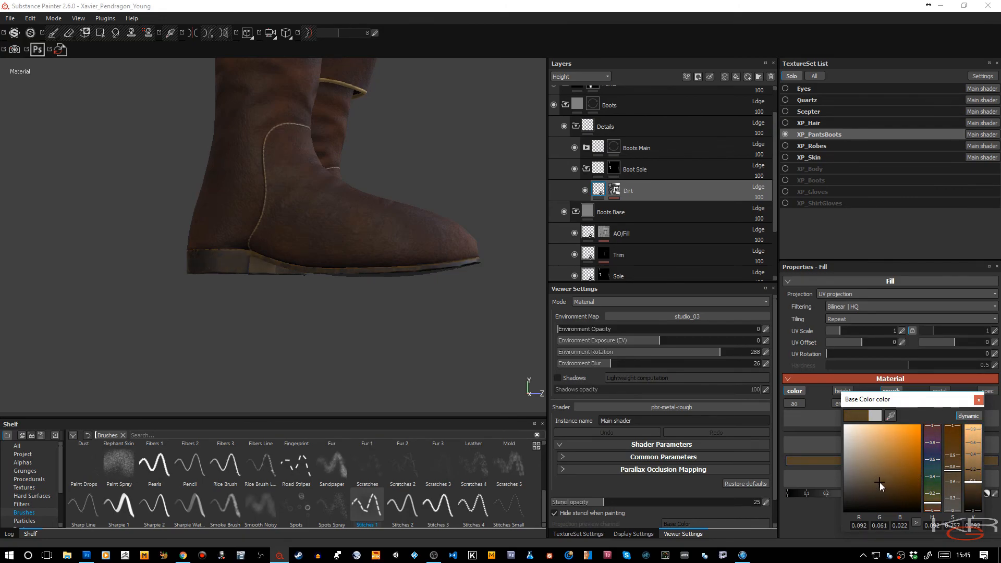
{"action": "left_click", "coordinate": [978, 400]}
{"action": "left_click_drag", "start_coordinate": [410, 337], "coordinate": [410, 292], "text": "alt"}
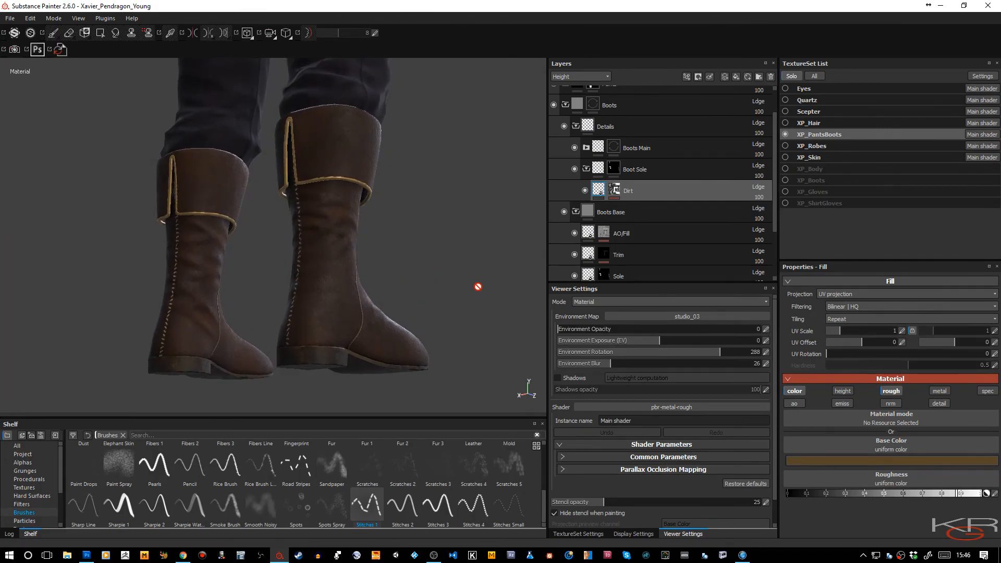
Add a paint effect above MG Dirt in the Dirt layer's mask and choose the Dirt 1 brush for painting
{"action": "right_click", "coordinate": [620, 194]}
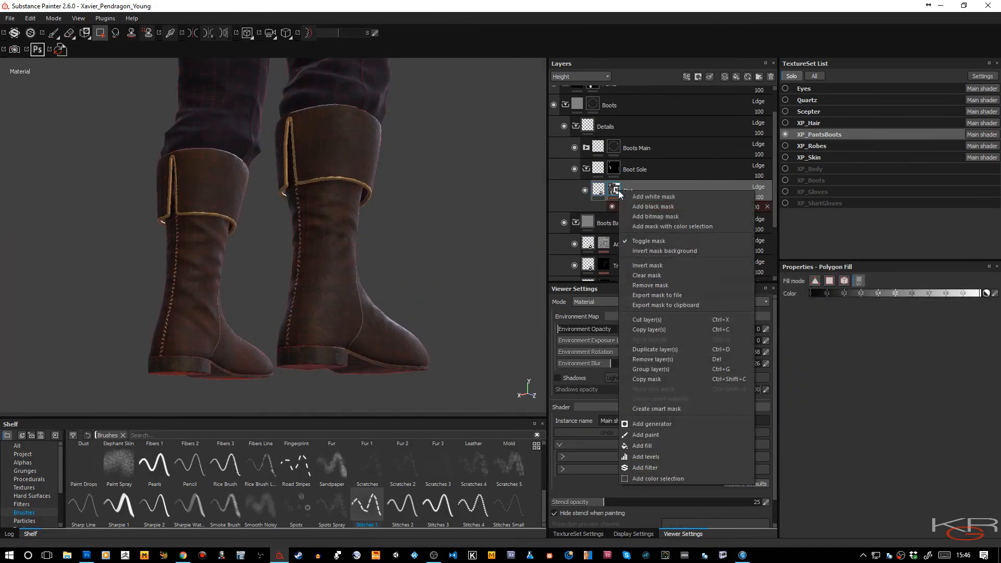
{"action": "left_click", "coordinate": [649, 441]}
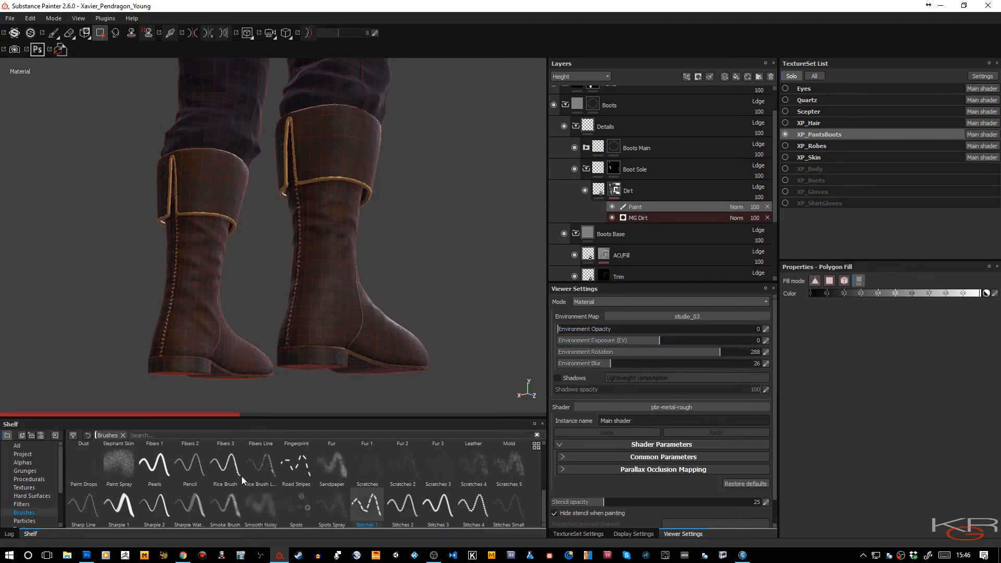
{"action": "scroll", "coordinate": [147, 483], "scroll_direction": "up", "scroll_amount": 3}
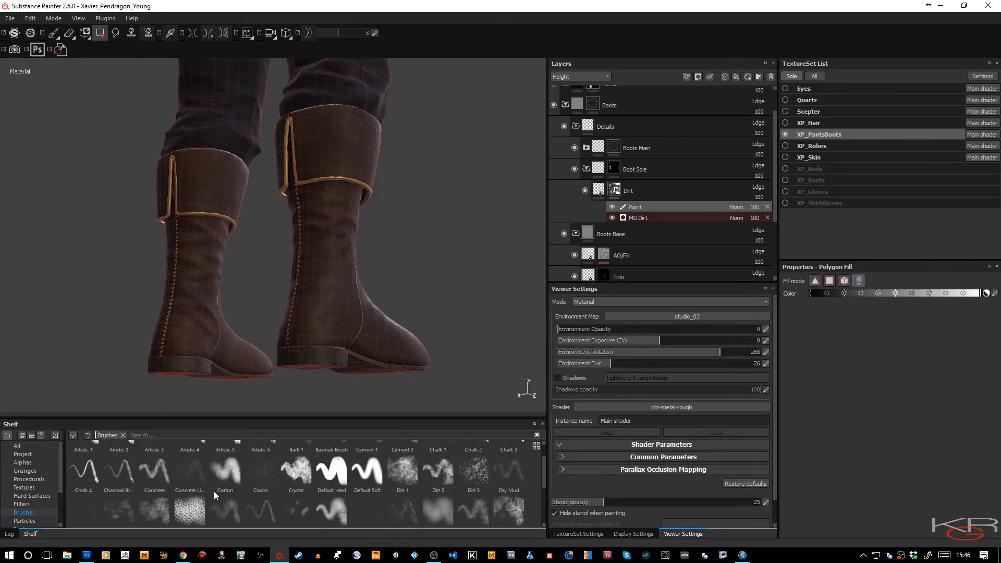
{"action": "scroll", "coordinate": [214, 491], "scroll_direction": "up", "scroll_amount": 1}
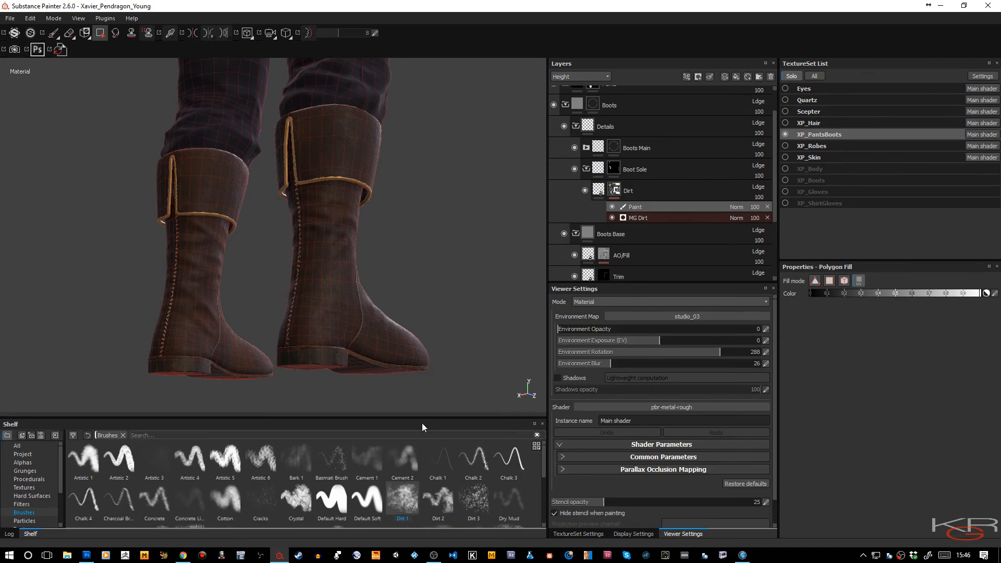
{"action": "left_click_drag", "start_coordinate": [426, 367], "coordinate": [452, 342], "text": "alt"}
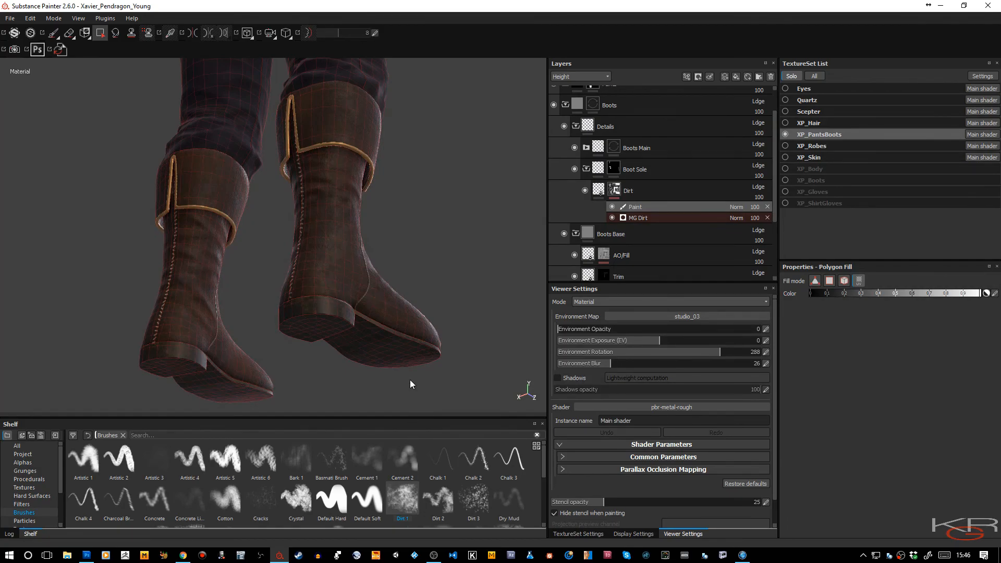
{"action": "key", "text": "1"}
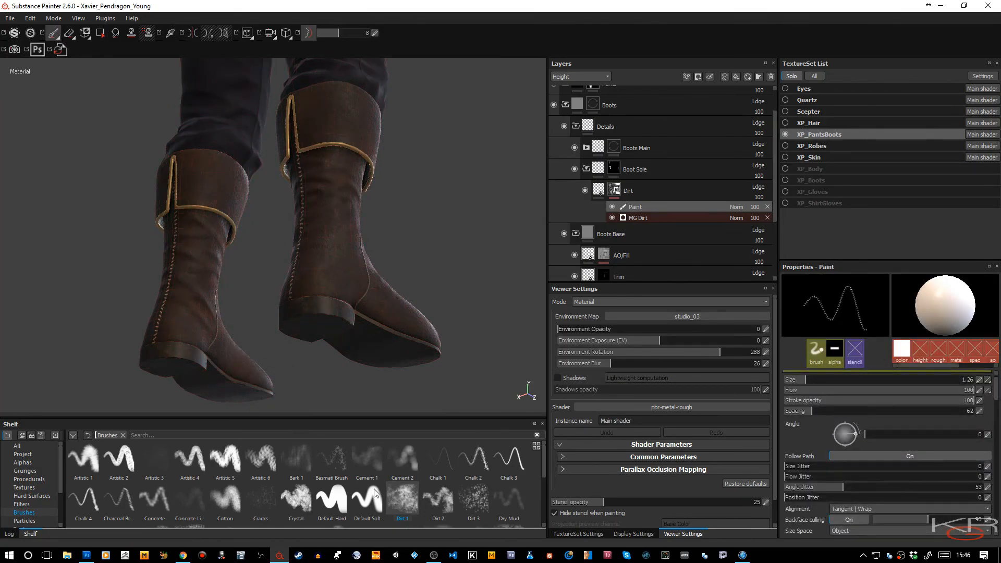
{"action": "left_click", "coordinate": [399, 499]}
Enlarge the brush to size 7.13 and set its grayscale value to black
{"action": "left_click_drag", "start_coordinate": [347, 334], "coordinate": [312, 313]}
{"action": "right_click_drag", "start_coordinate": [312, 314], "coordinate": [276, 314], "text": "ctrl"}
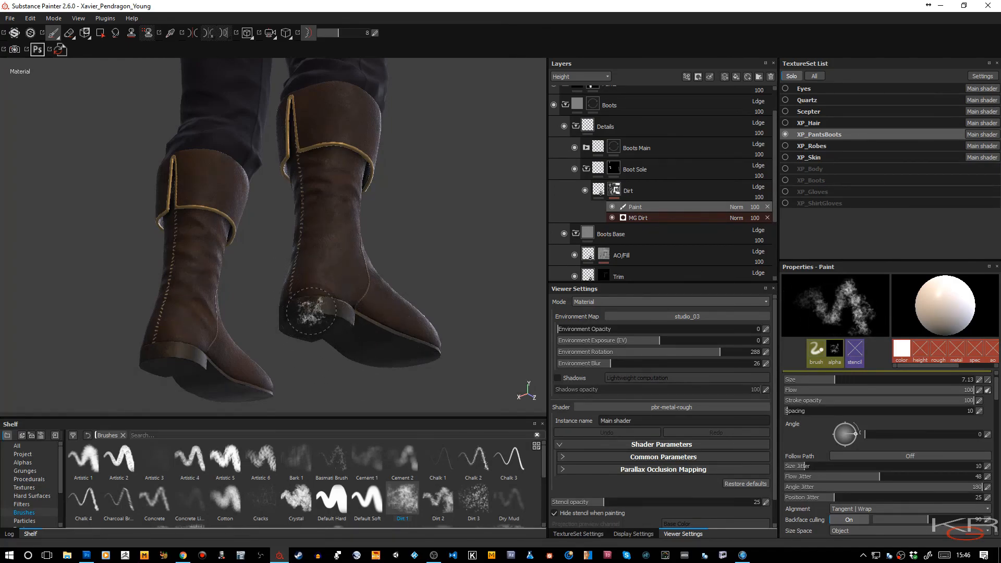
{"action": "scroll", "coordinate": [911, 491], "scroll_direction": "down", "scroll_amount": 5}
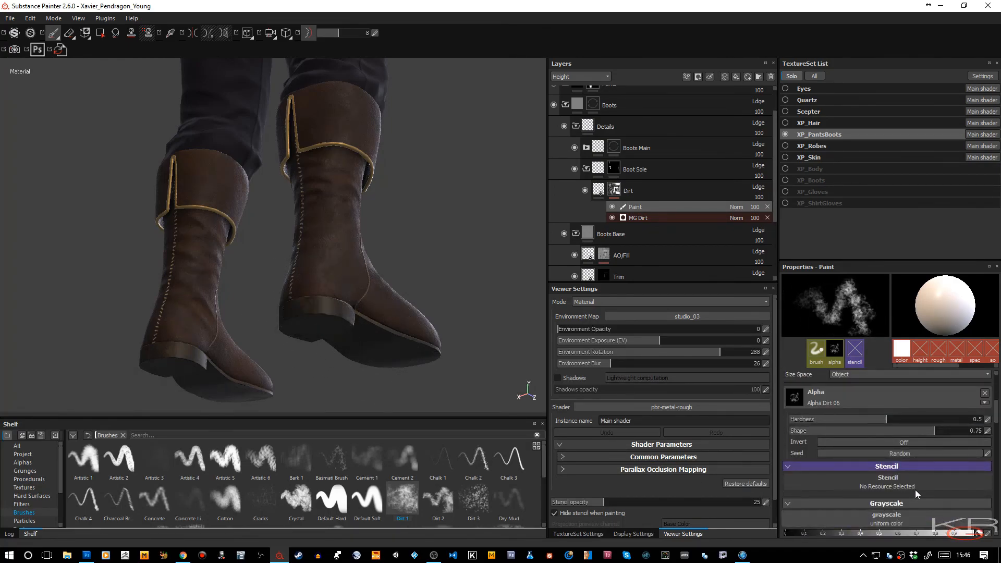
{"action": "scroll", "coordinate": [923, 487], "scroll_direction": "down", "scroll_amount": 2}
{"action": "left_click_drag", "start_coordinate": [977, 483], "coordinate": [786, 482]}
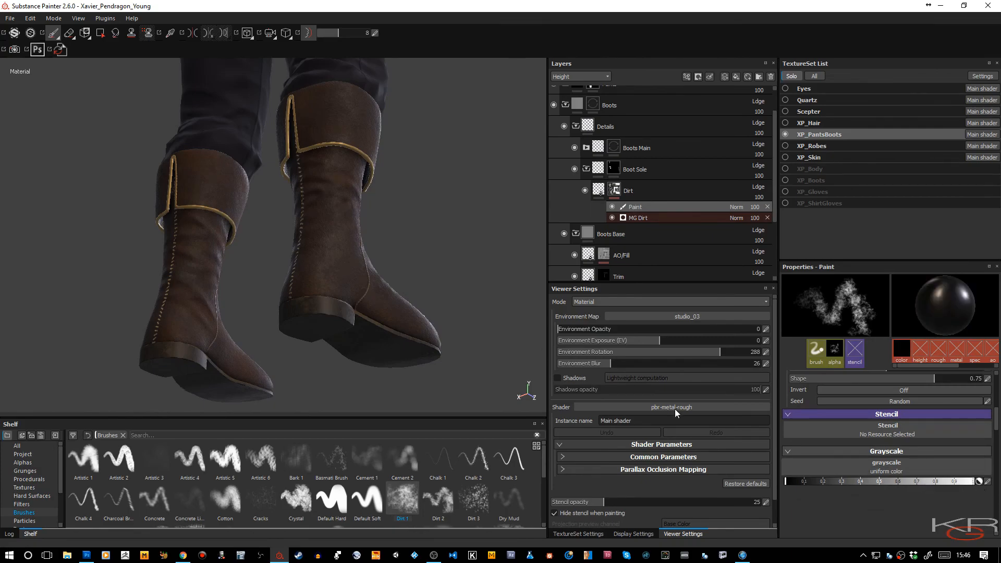
Paint black dabs into the Dirt mask over the boot heels to break up the generated dirt
{"action": "left_click_drag", "start_coordinate": [254, 249], "coordinate": [385, 211], "text": "alt"}
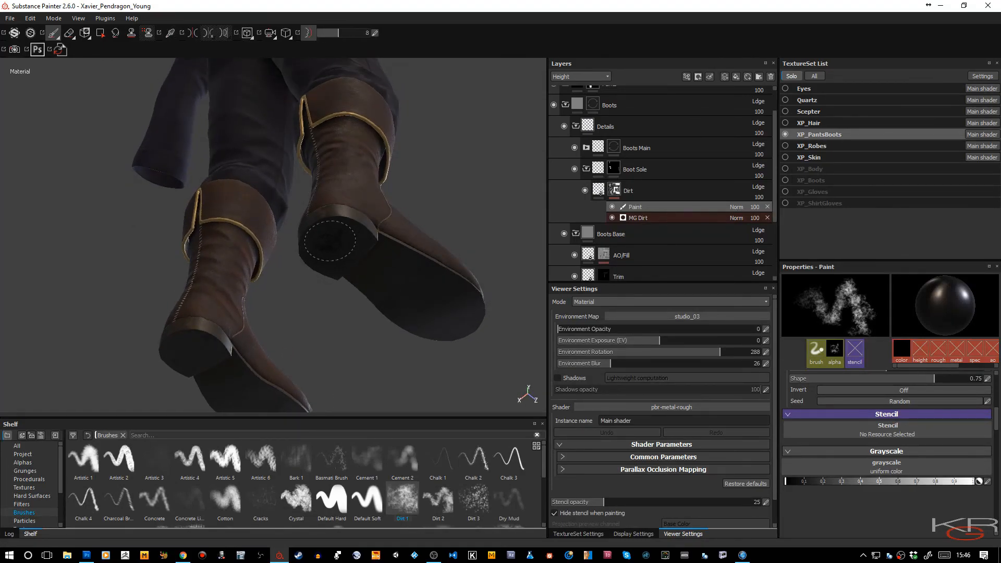
{"action": "mouse_move", "coordinate": [332, 253]}
{"action": "left_mouse_down"}
{"action": "mouse_move", "coordinate": [303, 253]}
{"action": "mouse_move", "coordinate": [299, 227]}
{"action": "mouse_move", "coordinate": [332, 215]}
{"action": "left_mouse_up"}
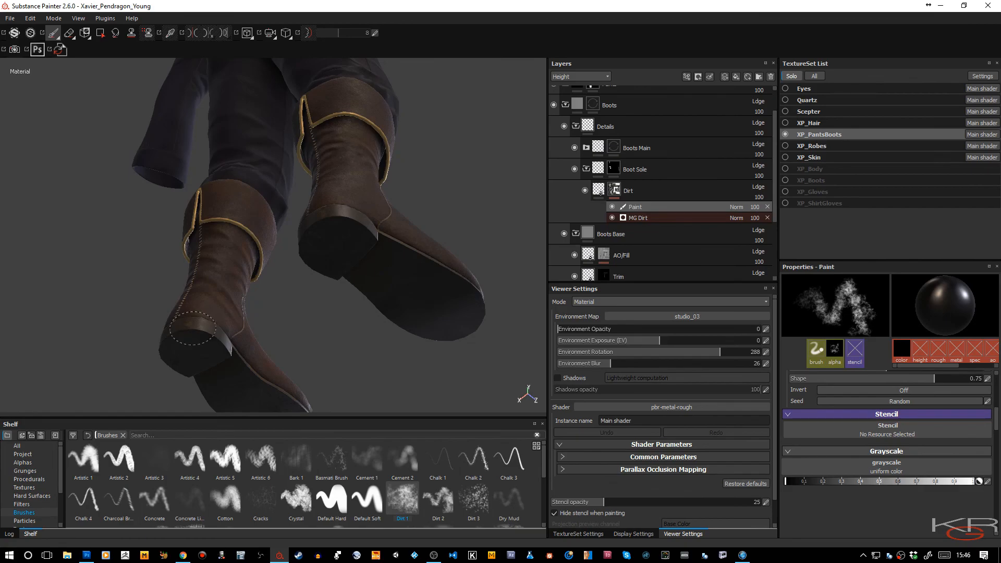
{"action": "mouse_move", "coordinate": [196, 331]}
{"action": "left_mouse_down", "text": "alt"}
{"action": "mouse_move", "coordinate": [413, 330]}
{"action": "mouse_move", "coordinate": [331, 332]}
{"action": "left_mouse_up", "text": "alt"}
{"action": "middle_click_drag", "start_coordinate": [332, 331], "coordinate": [432, 270], "text": "alt"}
{"action": "right_click_drag", "start_coordinate": [432, 269], "coordinate": [319, 316], "text": "alt"}
{"action": "left_click_drag", "start_coordinate": [319, 316], "coordinate": [359, 312], "text": "alt"}
{"action": "middle_click_drag", "start_coordinate": [359, 312], "coordinate": [398, 221], "text": "alt"}
{"action": "left_click_drag", "start_coordinate": [398, 220], "coordinate": [360, 294], "text": "alt"}
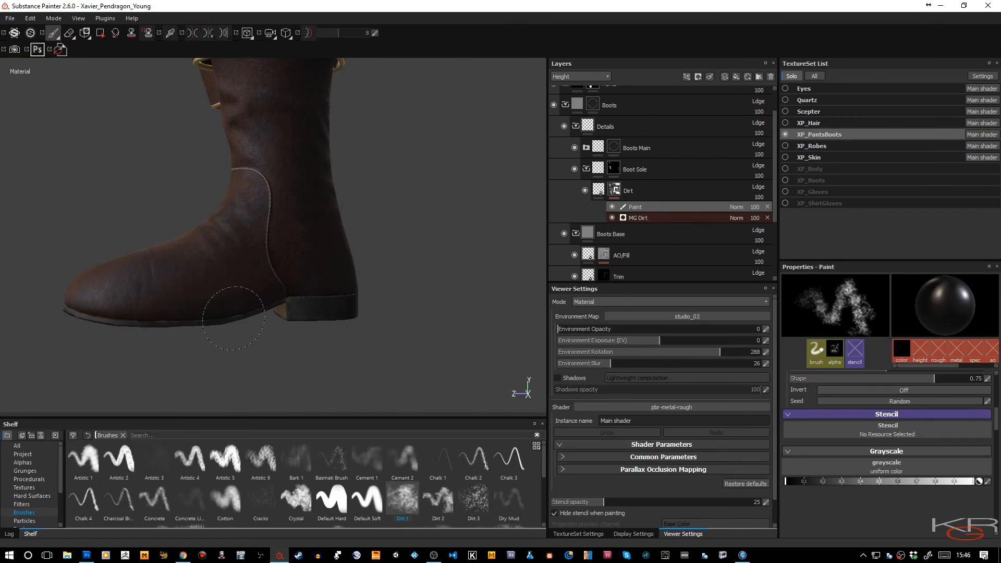
Paint black over the light dirt on the heel's front face, where it meets the sole's arch
{"action": "left_click", "coordinate": [301, 320]}
{"action": "mouse_move", "coordinate": [301, 321]}
{"action": "left_mouse_down", "text": "alt"}
{"action": "mouse_move", "coordinate": [291, 279]}
{"action": "mouse_move", "coordinate": [465, 208]}
{"action": "mouse_move", "coordinate": [427, 205]}
{"action": "left_mouse_up", "text": "alt"}
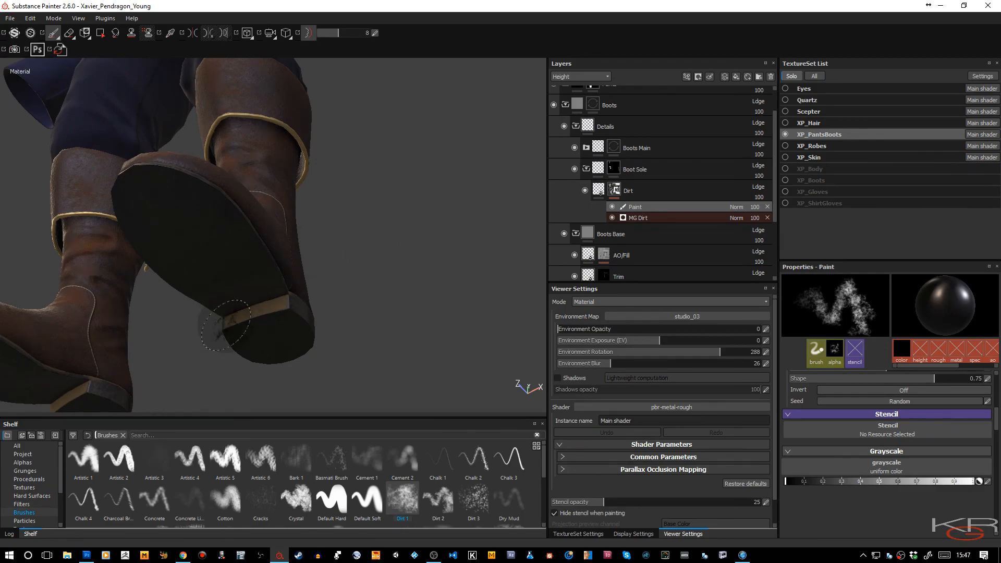
{"action": "mouse_move", "coordinate": [273, 309]}
{"action": "left_mouse_down"}
{"action": "mouse_move", "coordinate": [231, 324]}
{"action": "mouse_move", "coordinate": [262, 311]}
{"action": "left_mouse_up"}
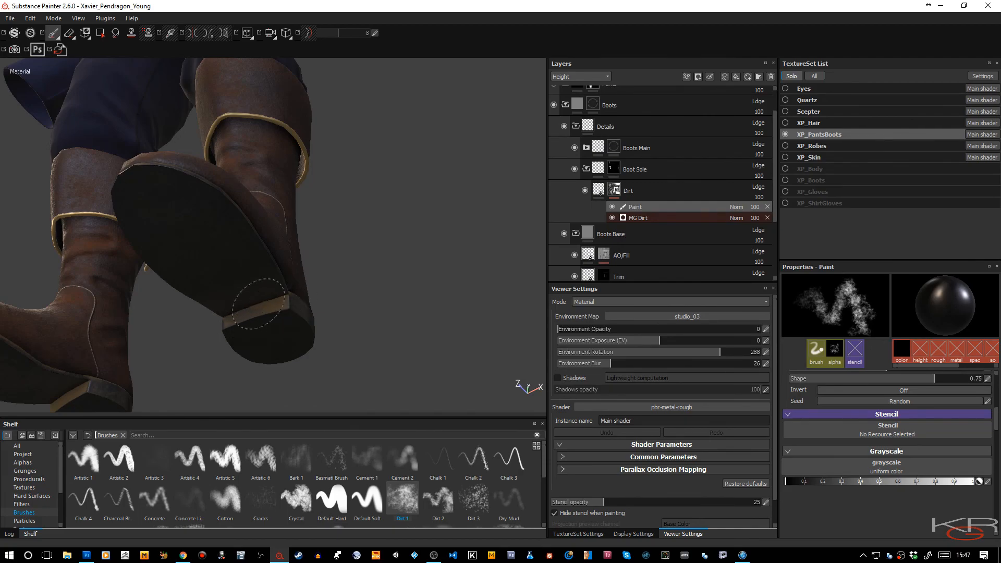
Show the Base Color channel in the layer stack and lower the Dirt layer's opacity to 14
{"action": "left_click_drag", "start_coordinate": [239, 304], "coordinate": [321, 305], "text": "alt"}
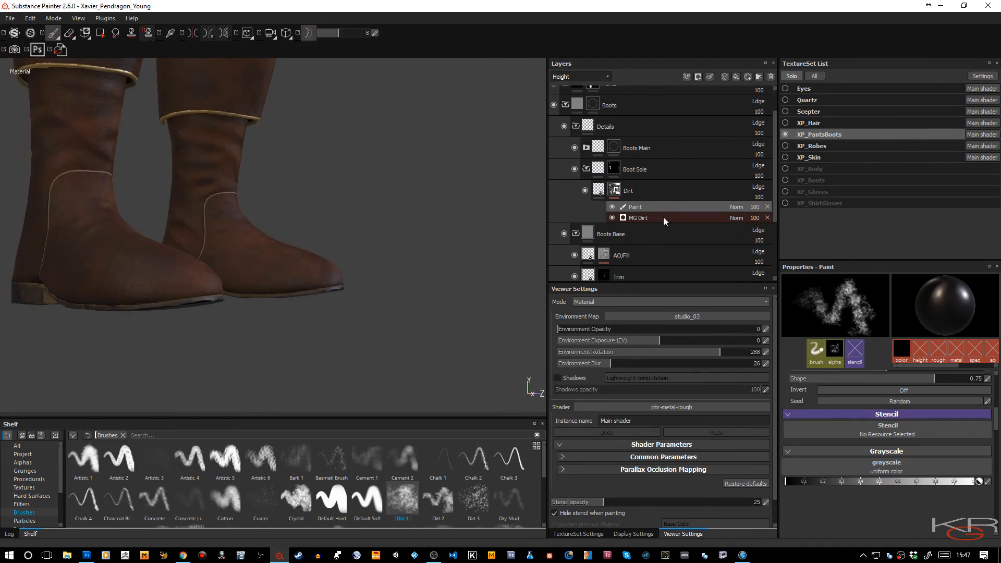
{"action": "left_click", "coordinate": [756, 207]}
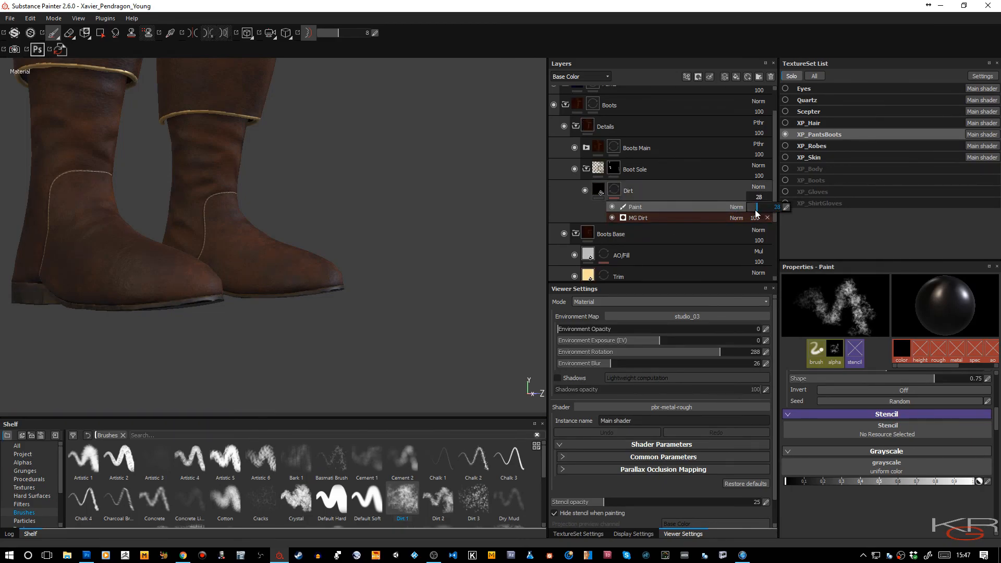
{"action": "mouse_move", "coordinate": [293, 280]}
{"action": "left_mouse_down", "text": "alt"}
{"action": "mouse_move", "coordinate": [280, 306]}
{"action": "mouse_move", "coordinate": [304, 358]}
{"action": "mouse_move", "coordinate": [375, 302]}
{"action": "mouse_move", "coordinate": [391, 310]}
{"action": "mouse_move", "coordinate": [360, 287]}
{"action": "mouse_move", "coordinate": [342, 226]}
{"action": "mouse_move", "coordinate": [232, 130]}
{"action": "mouse_move", "coordinate": [238, 209]}
{"action": "mouse_move", "coordinate": [213, 346]}
{"action": "mouse_move", "coordinate": [221, 212]}
{"action": "mouse_move", "coordinate": [276, 270]}
{"action": "mouse_move", "coordinate": [186, 230]}
{"action": "mouse_move", "coordinate": [273, 227]}
{"action": "left_mouse_up", "text": "alt"}
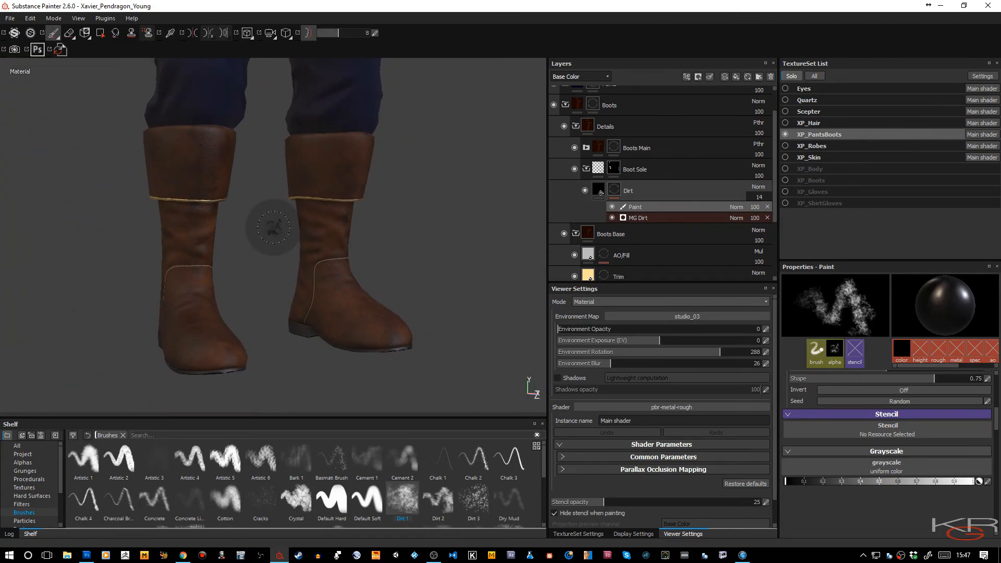